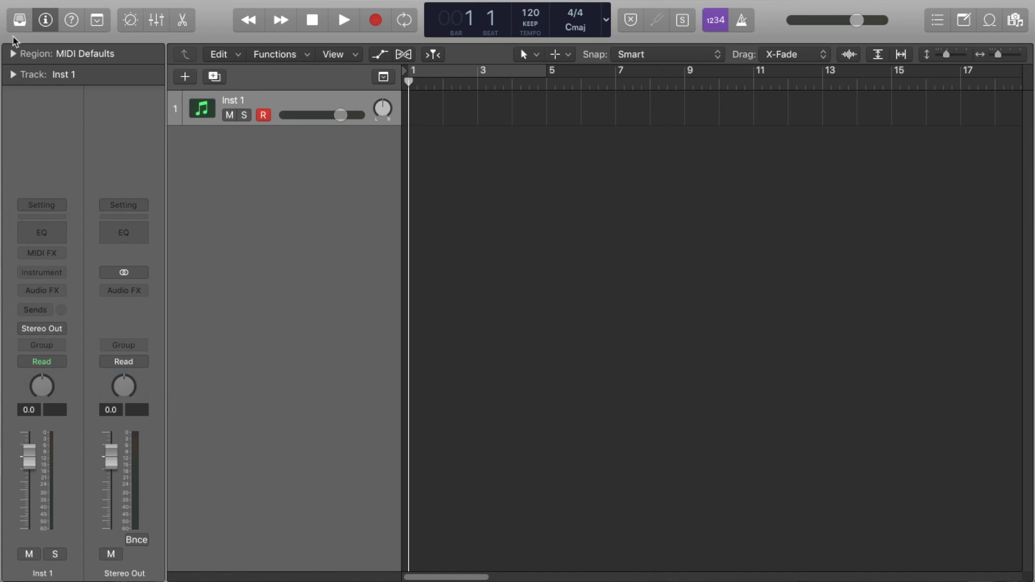
# Step: Load the Brooklyn drum kit from the sound library onto the Inst 1 track
pyautogui.click(19, 21)
pyautogui.click(30, 222)
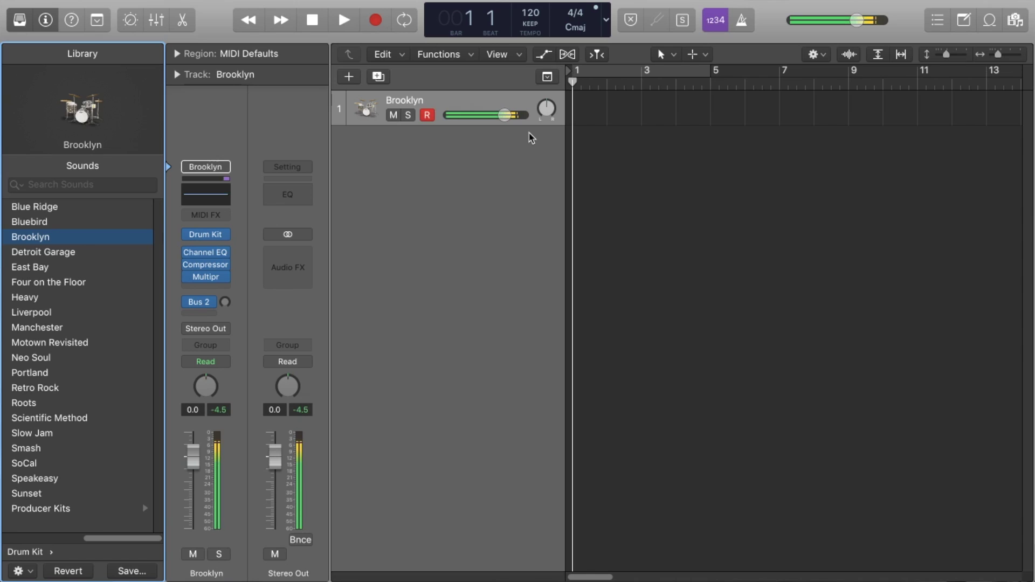
# Step: Place the playhead at bar 1 and record a two-bar kick pattern on the Brooklyn track
pyautogui.press('.')
pyautogui.press('.')
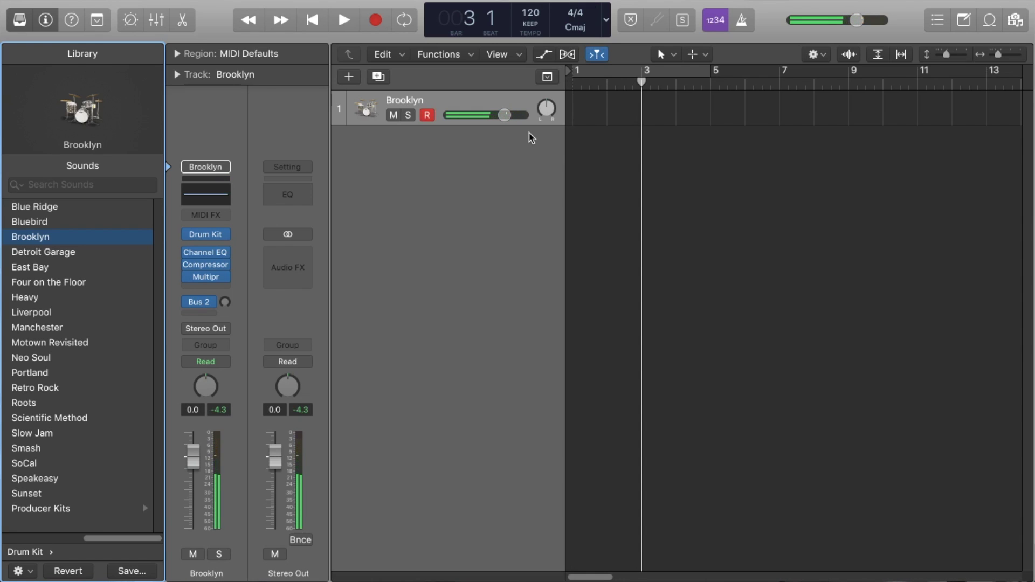
pyautogui.press(',')
pyautogui.press('.')
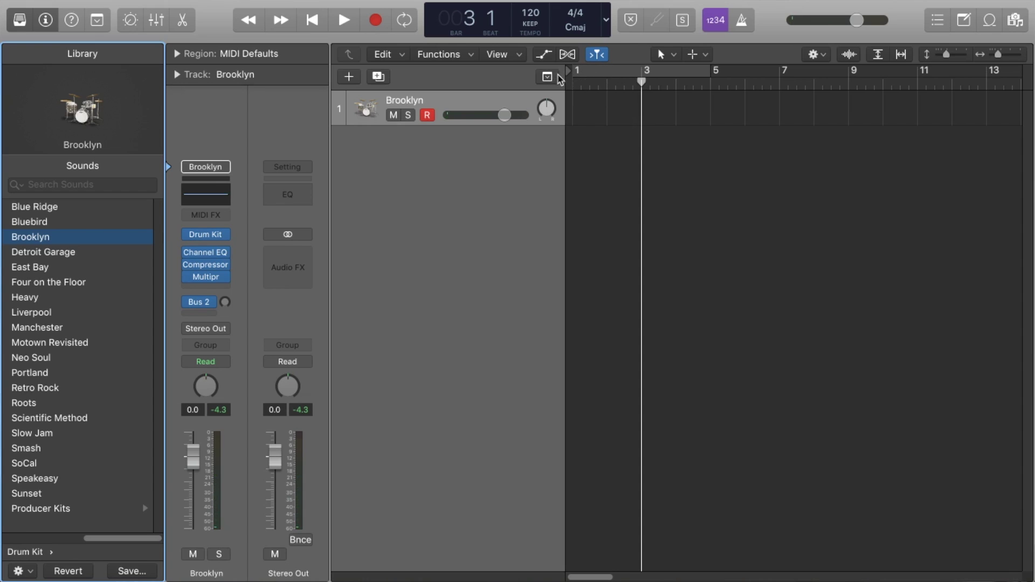
pyautogui.moveTo(572, 74); pyautogui.dragTo(531, 78)
pyautogui.click(605, 86)
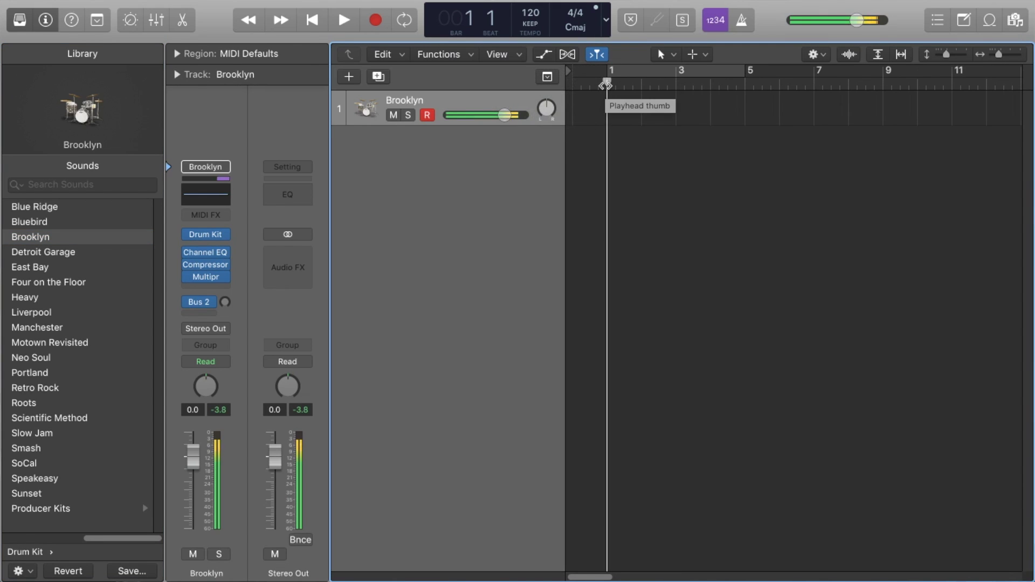
pyautogui.press('r')
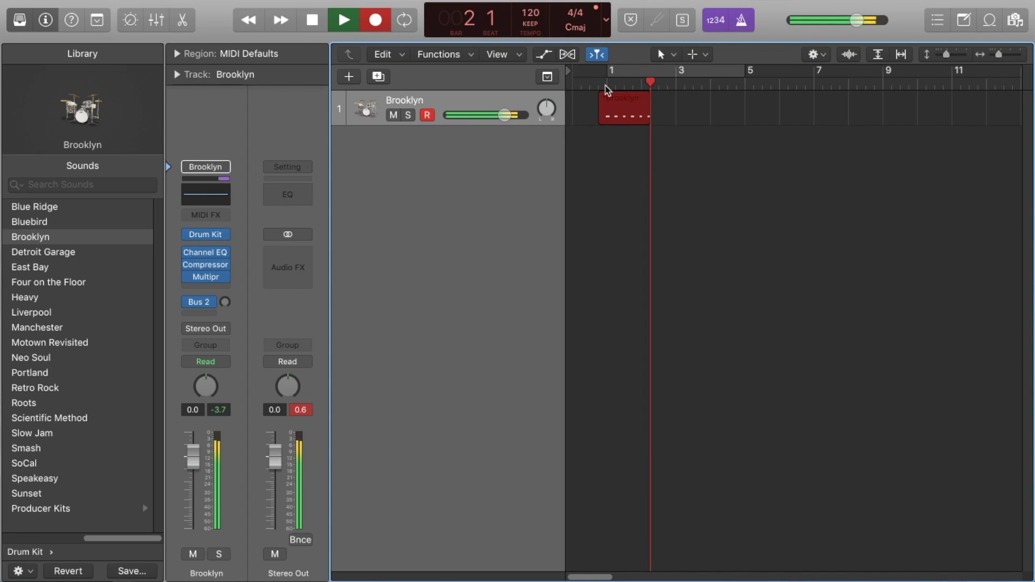
pyautogui.press('space')
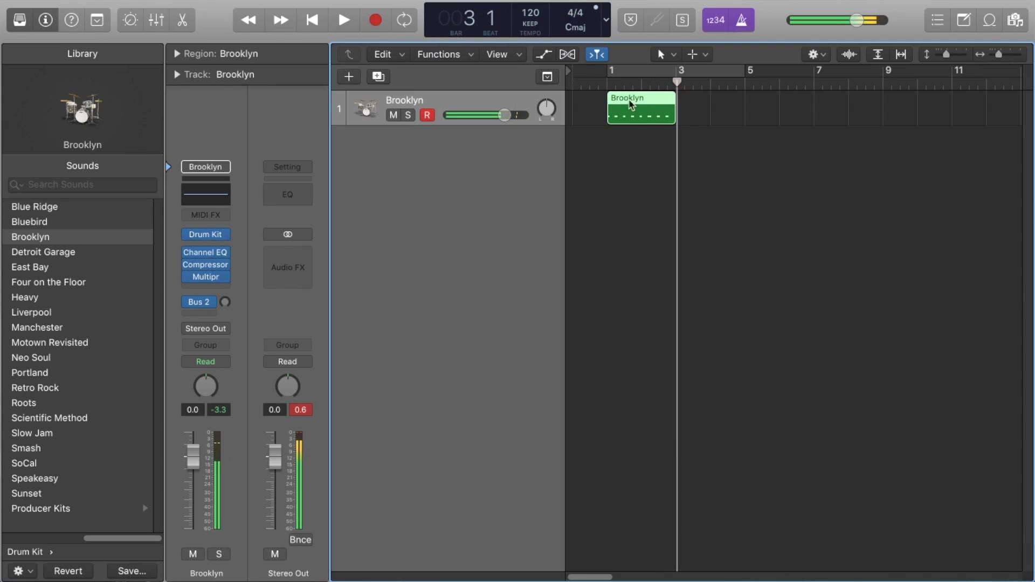
# Step: Open the Brooklyn region in an enlarged piano roll and quantize all its kick notes to 1/8 Note
pyautogui.press('e')
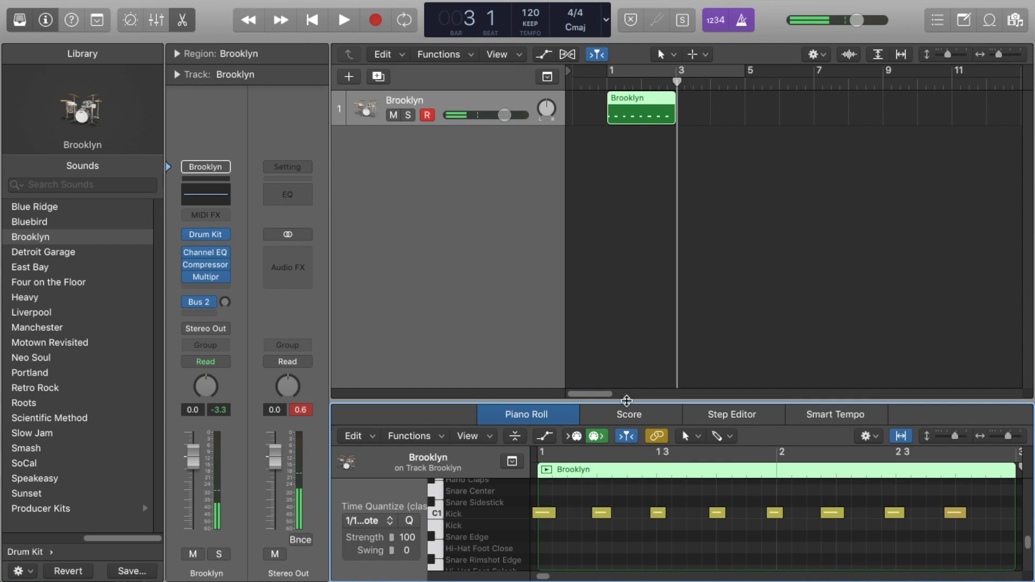
pyautogui.moveTo(627, 400); pyautogui.dragTo(628, 246)
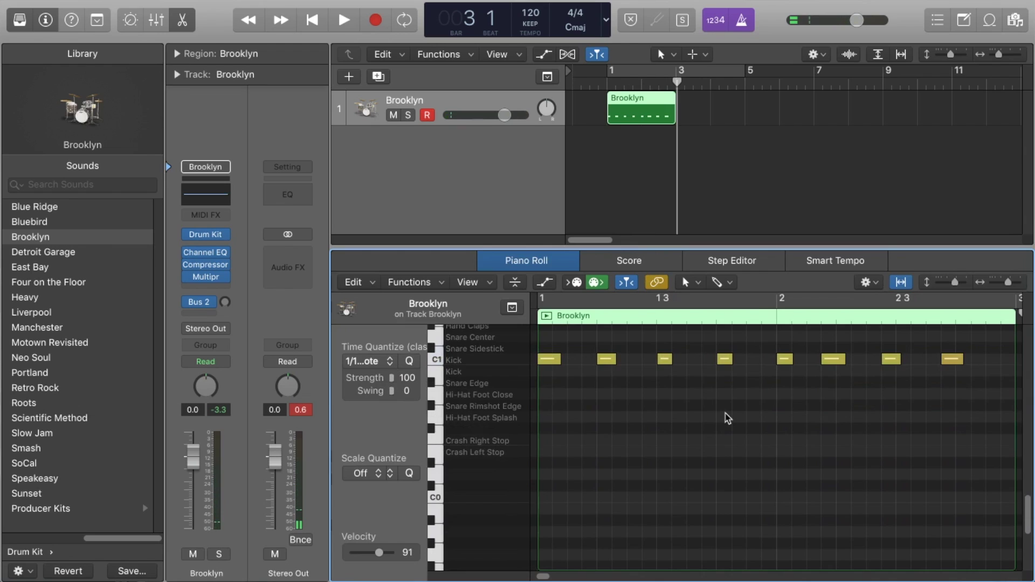
pyautogui.scroll(-3, 726, 414)
pyautogui.press('super+a')
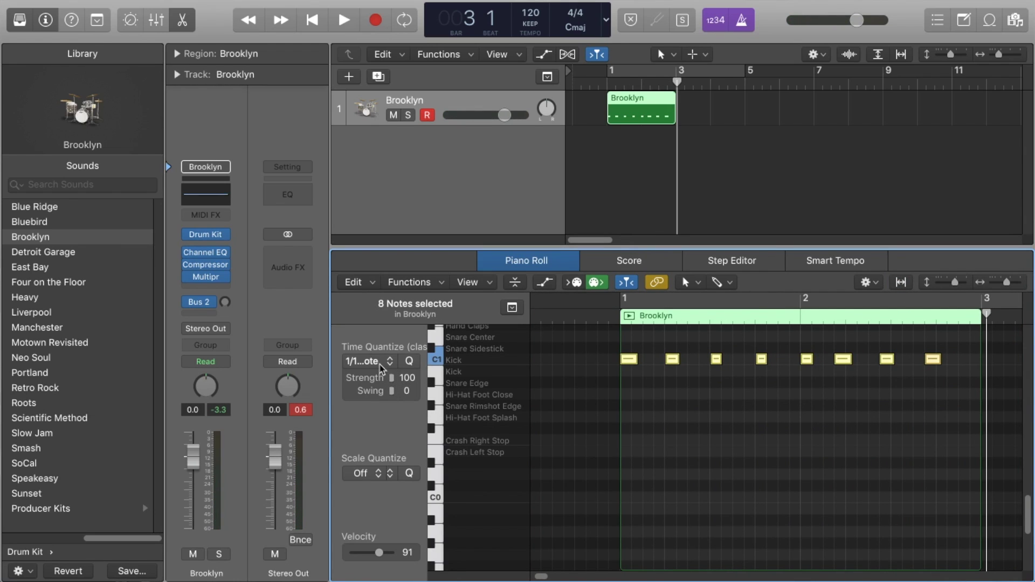
pyautogui.click(381, 367)
pyautogui.click(382, 440)
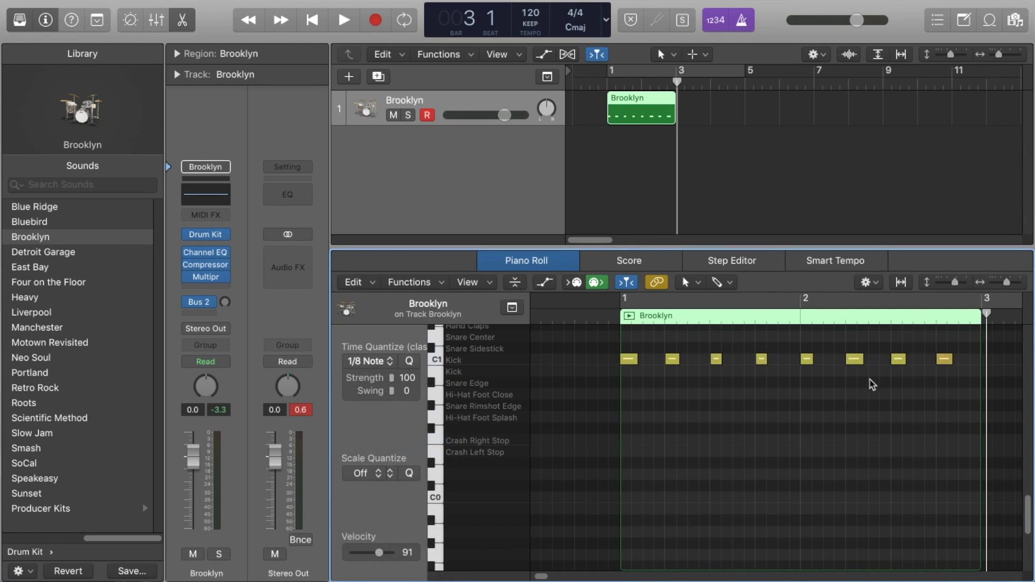
# Step: Copy the Brooklyn drum region to bar 3 and play the beat from bar 1
pyautogui.moveTo(621, 114); pyautogui.dragTo(691, 113)
pyautogui.press('Return')
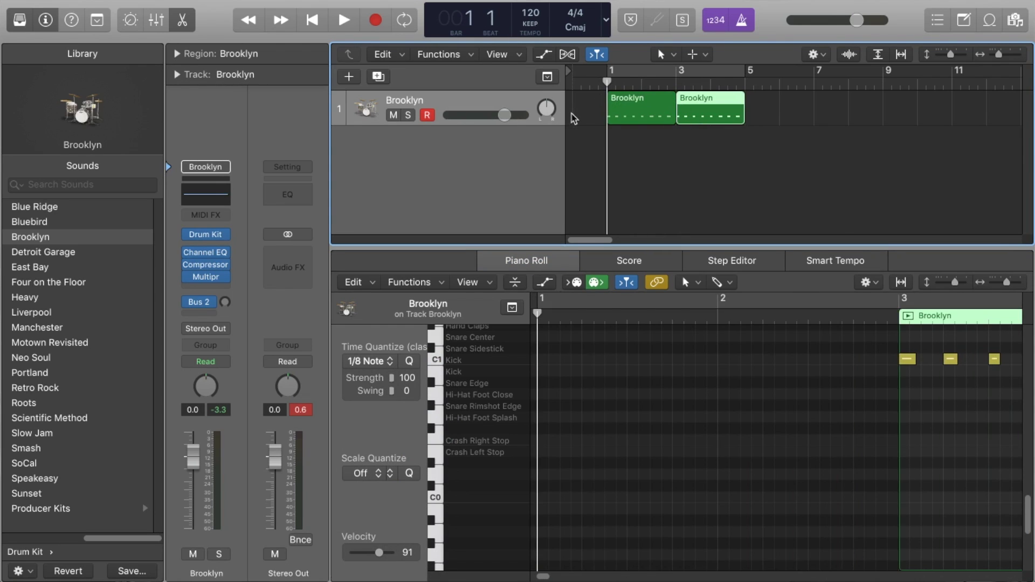
pyautogui.press('space')
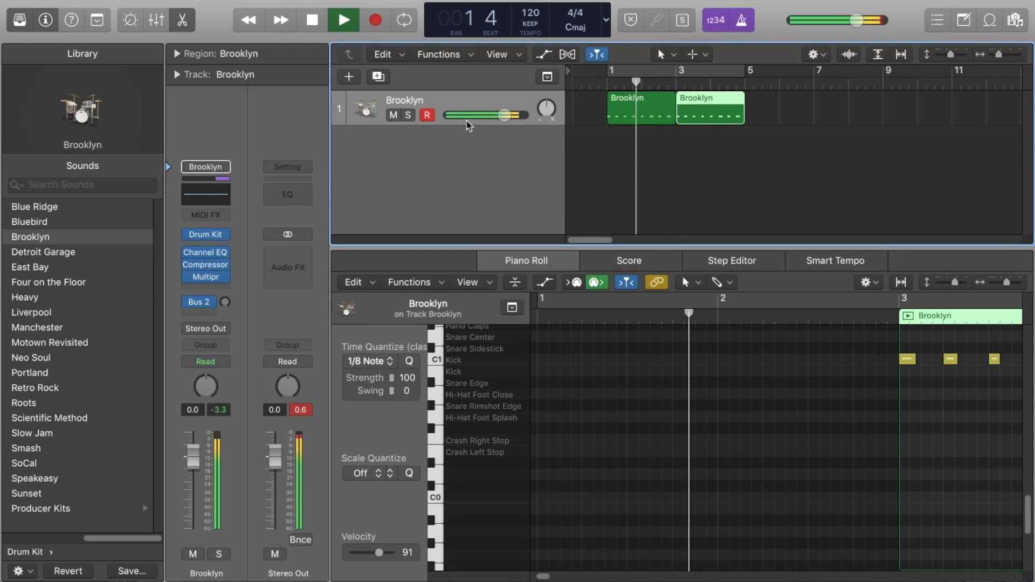
pyautogui.press('space')
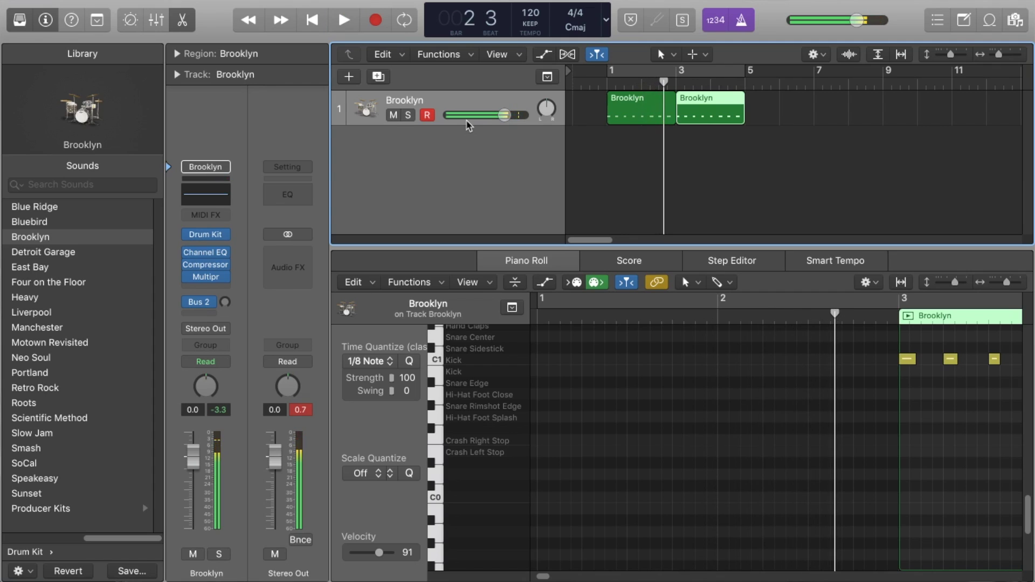
# Step: Create a second software instrument track and load the Liverpool Bass sound on it
pyautogui.click(349, 78)
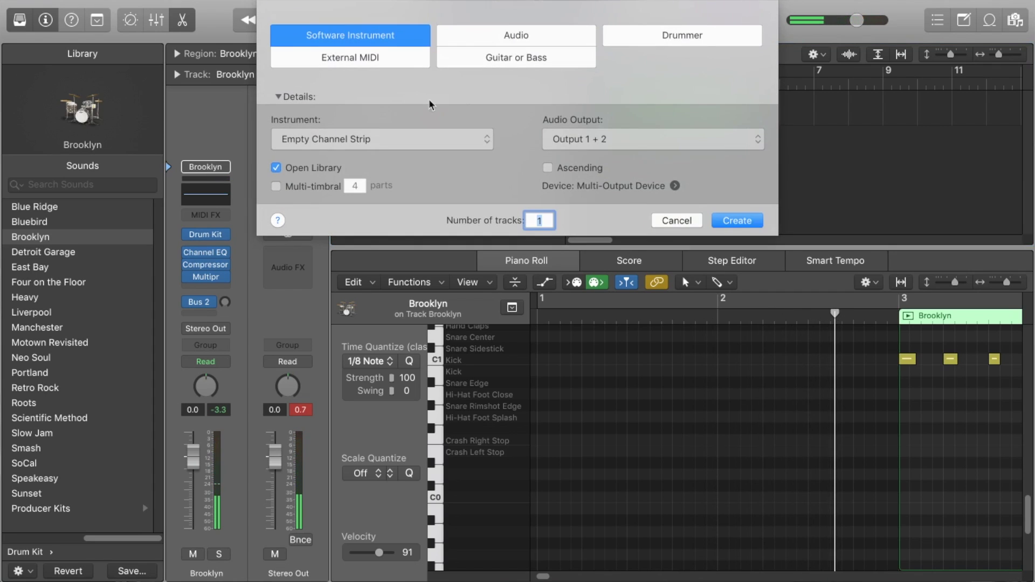
pyautogui.click(746, 228)
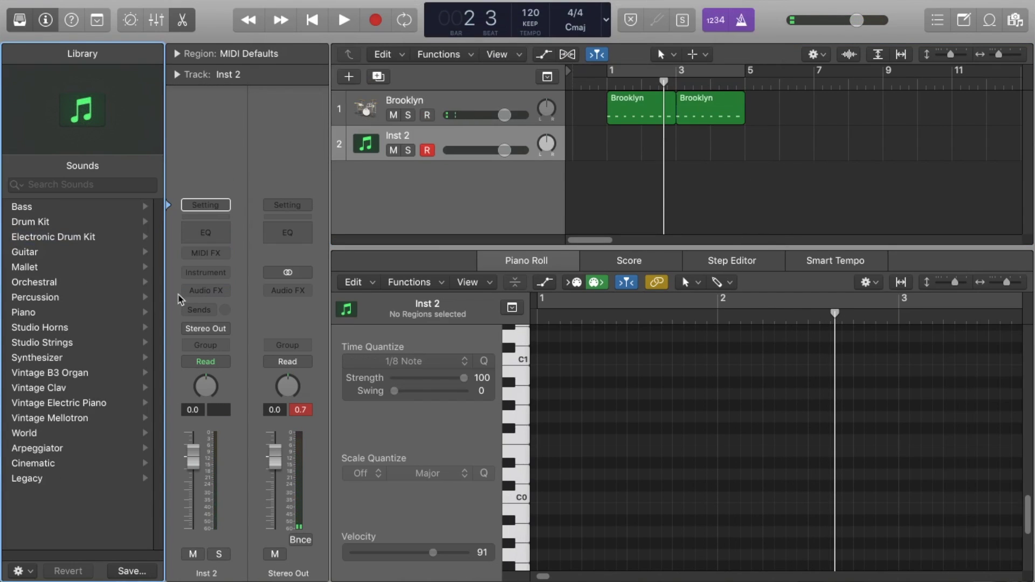
pyautogui.click(95, 210)
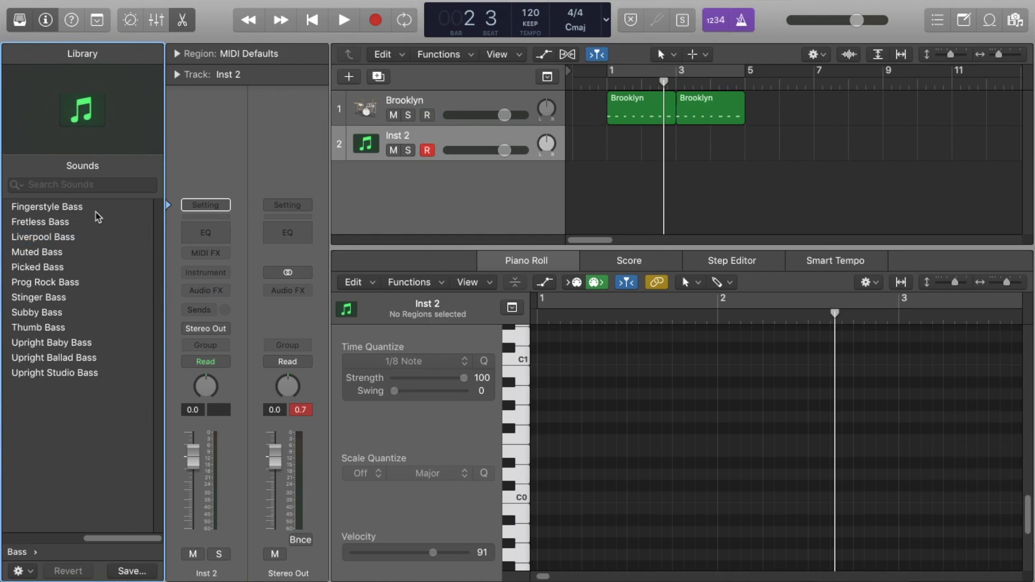
pyautogui.click(87, 238)
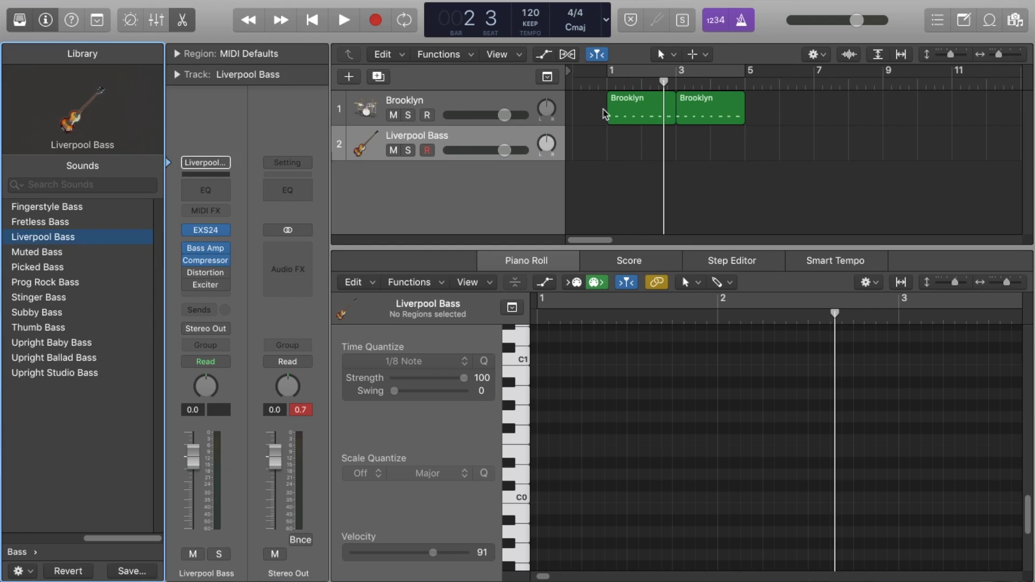
# Step: Record a four-bar bass line on the Liverpool Bass track, starting at bar 1
pyautogui.click(608, 82)
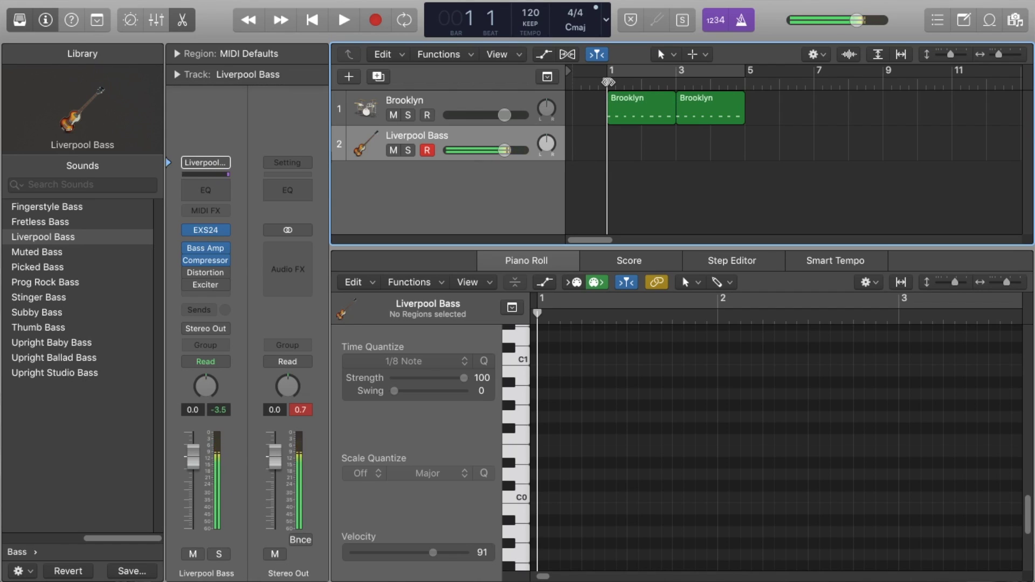
pyautogui.press('r')
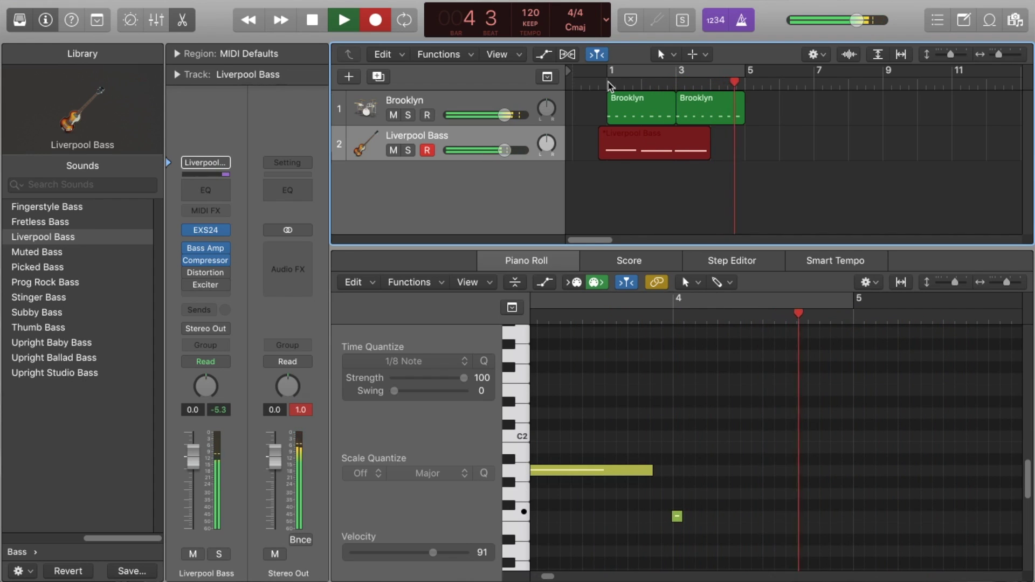
pyautogui.press('space')
# Step: Lengthen the four notes of the Liverpool Bass region in the piano roll so each fills its whole bar
pyautogui.doubleClick(690, 144)
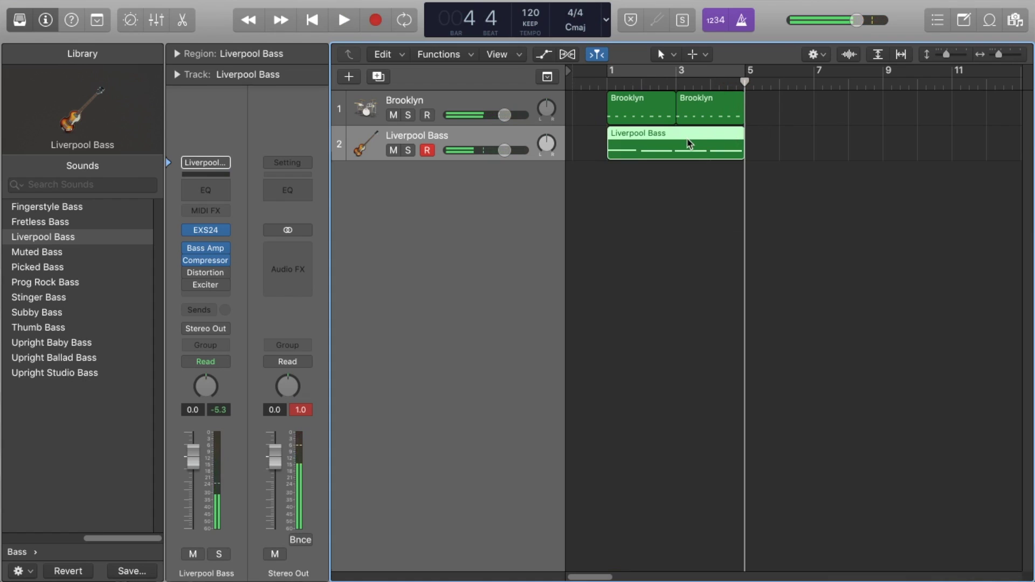
pyautogui.doubleClick(688, 157)
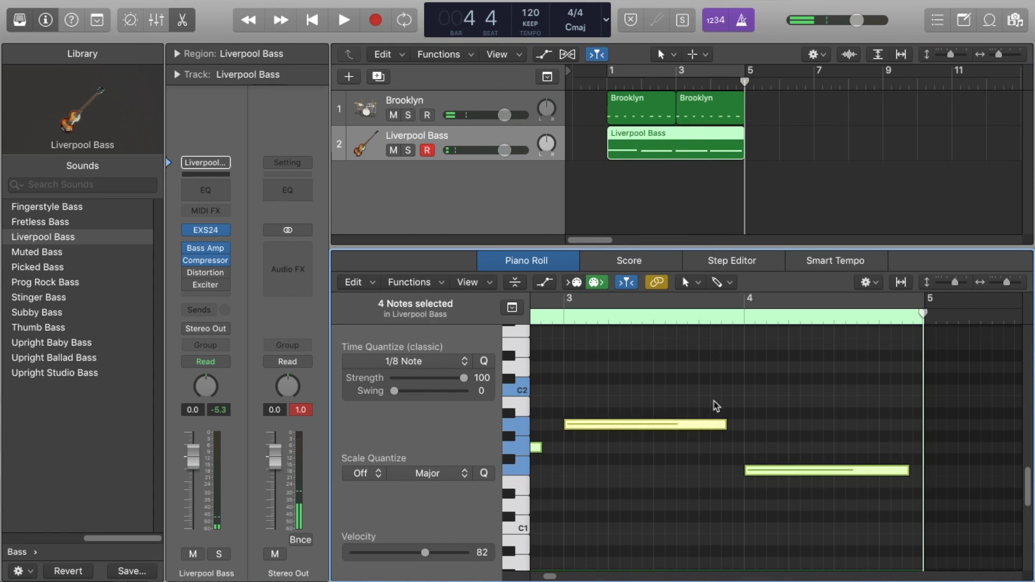
pyautogui.press('super+Left')
pyautogui.press('super+Left')
pyautogui.press('super+Left')
pyautogui.click(709, 401)
pyautogui.moveTo(665, 393); pyautogui.dragTo(674, 393)
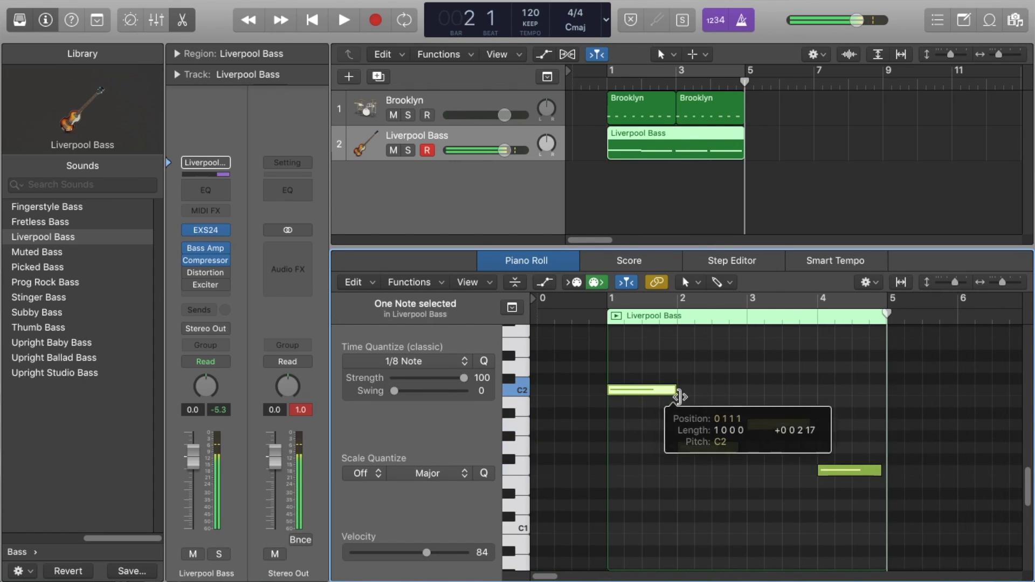
pyautogui.moveTo(735, 448); pyautogui.dragTo(742, 448)
pyautogui.moveTo(810, 425); pyautogui.dragTo(817, 426)
pyautogui.moveTo(880, 469); pyautogui.dragTo(887, 470)
pyautogui.click(854, 418)
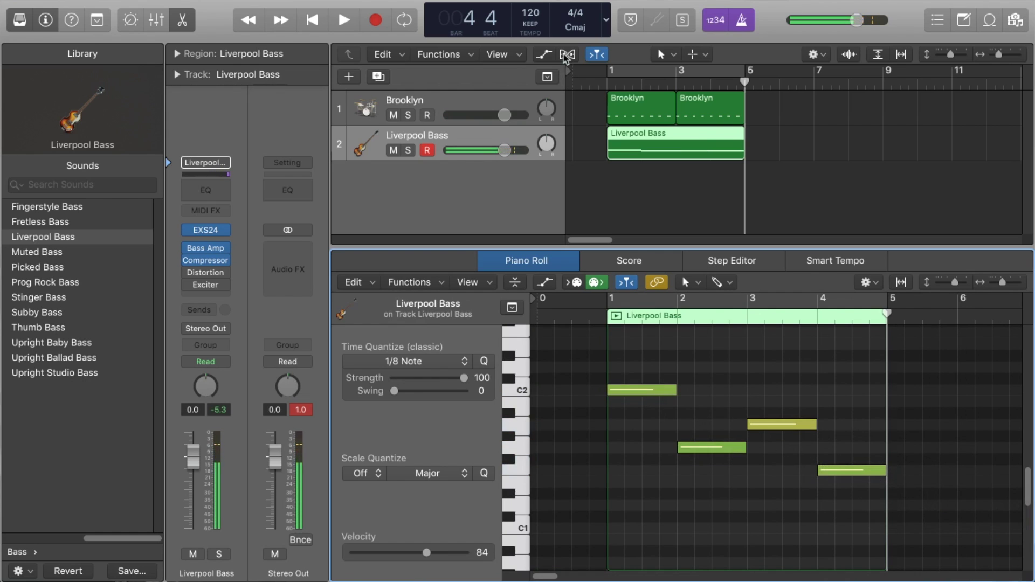
# Step: Play the project from bar 1, close the piano roll and lower the Liverpool Bass volume to -3.0 dB
pyautogui.doubleClick(607, 83)
pyautogui.moveTo(186, 34); pyautogui.dragTo(187, 35)
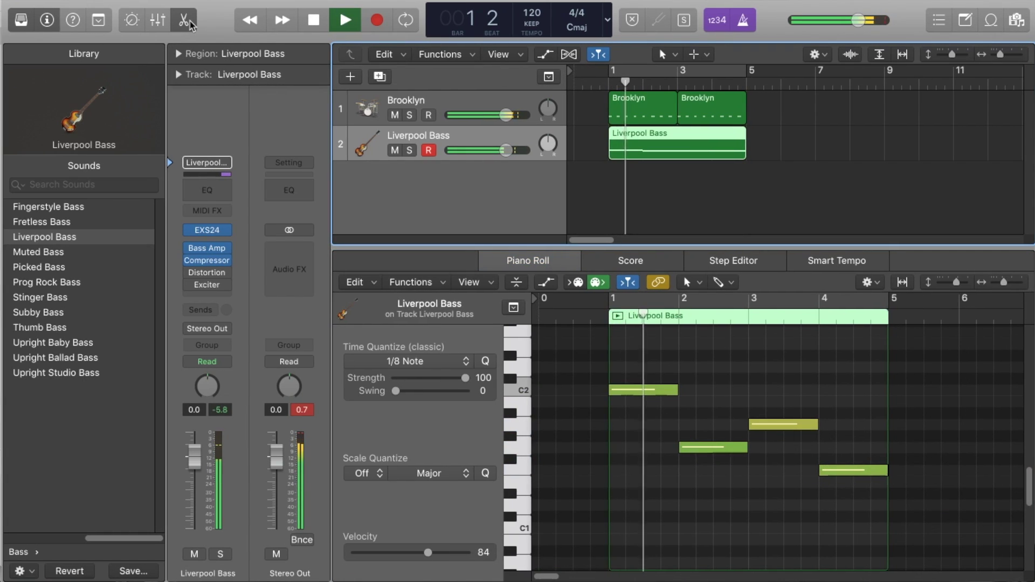
pyautogui.click(184, 20)
pyautogui.moveTo(506, 150); pyautogui.dragTo(494, 149)
# Step: Cycle playback over bars 1 to 5 to listen to the drums and bass, and stop it
pyautogui.click(668, 208)
pyautogui.press('c')
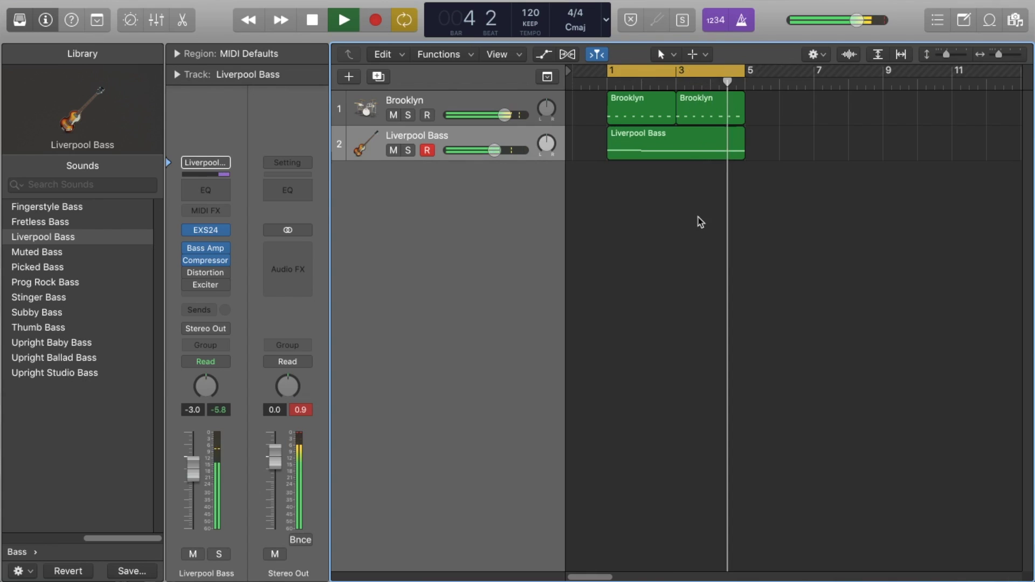
pyautogui.press('space')
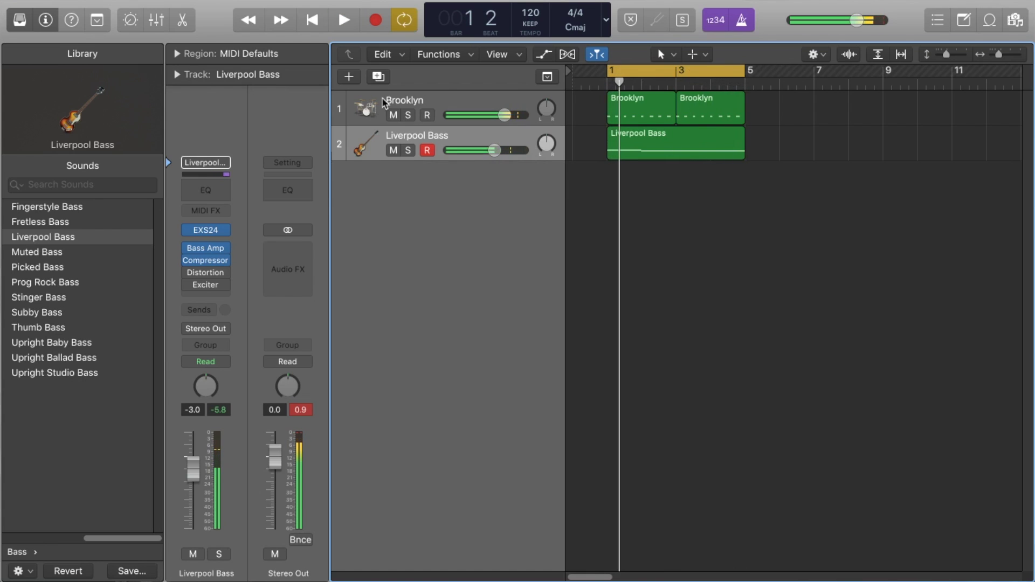
# Step: Create a third software instrument track and load the Steinway Grand Piano sound on it
pyautogui.click(350, 79)
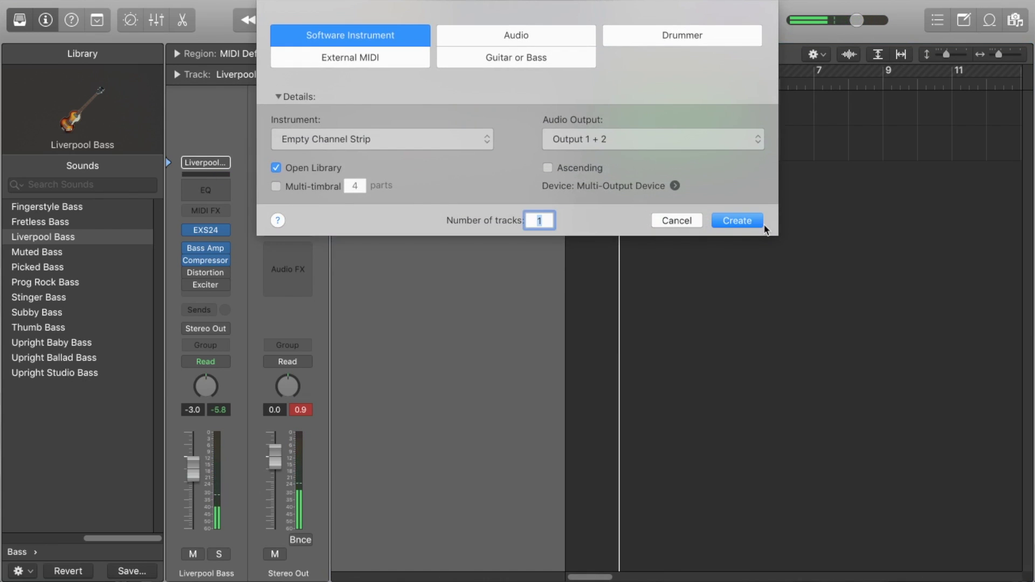
pyautogui.click(742, 222)
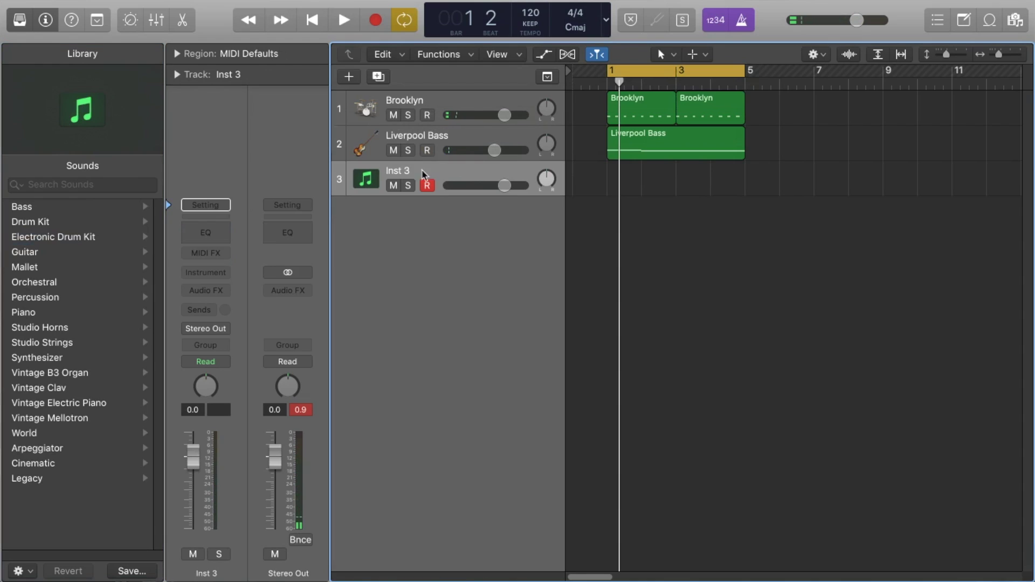
pyautogui.click(109, 316)
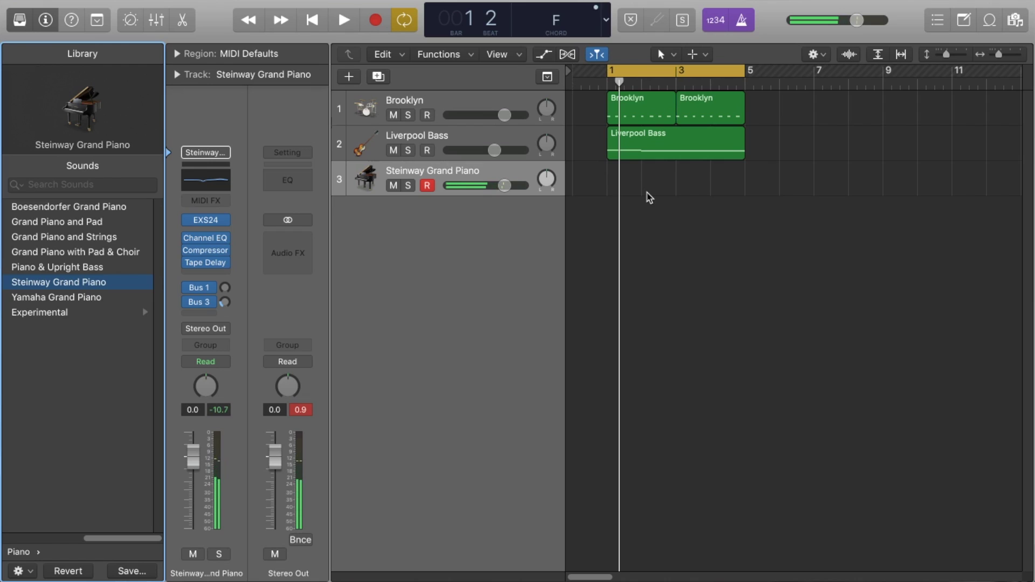
# Step: Turn cycle mode off and record four bars of chords on the Steinway Grand Piano track from bar 1
pyautogui.press('Return')
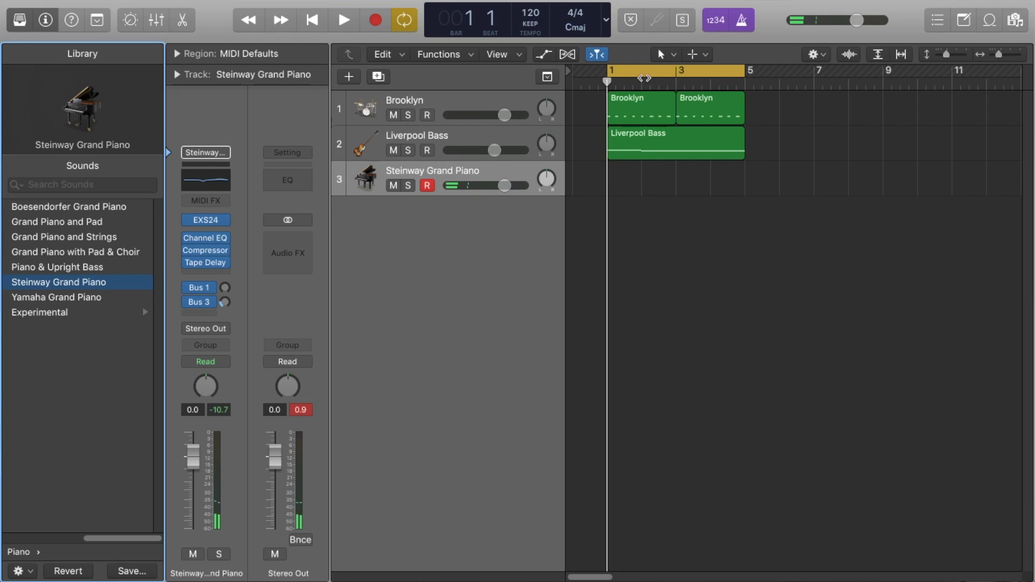
pyautogui.click(645, 76)
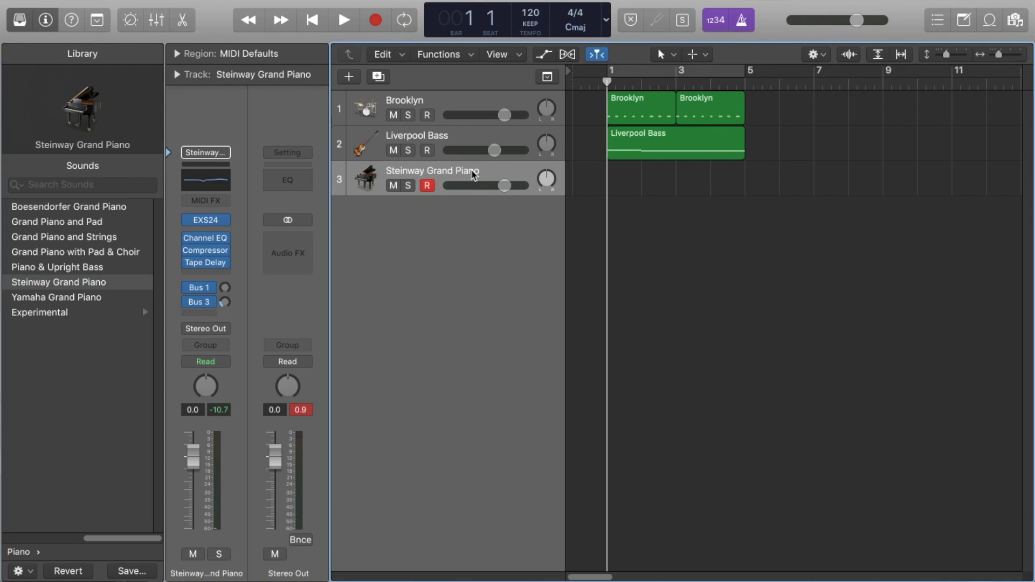
pyautogui.press('r')
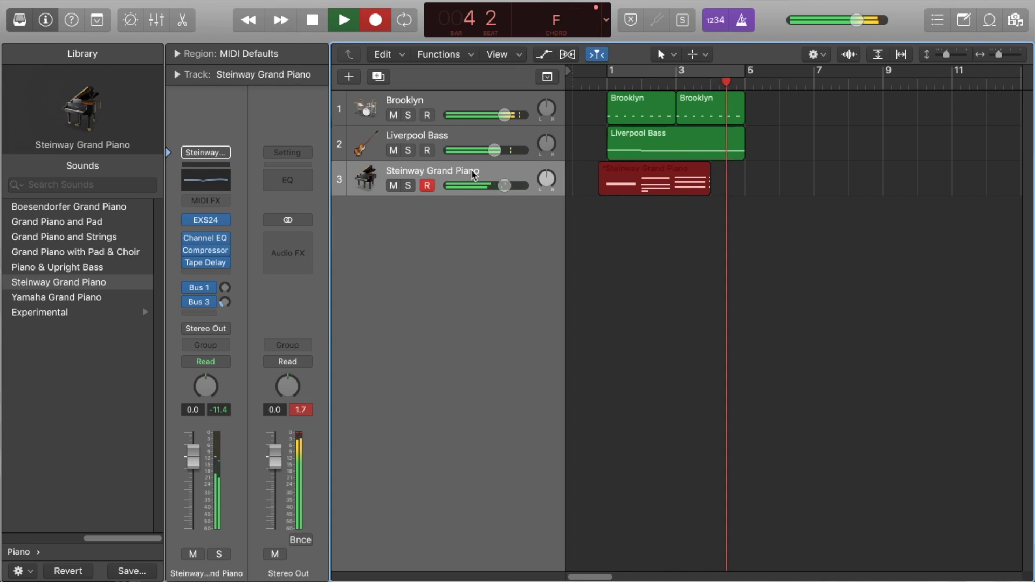
pyautogui.press('space')
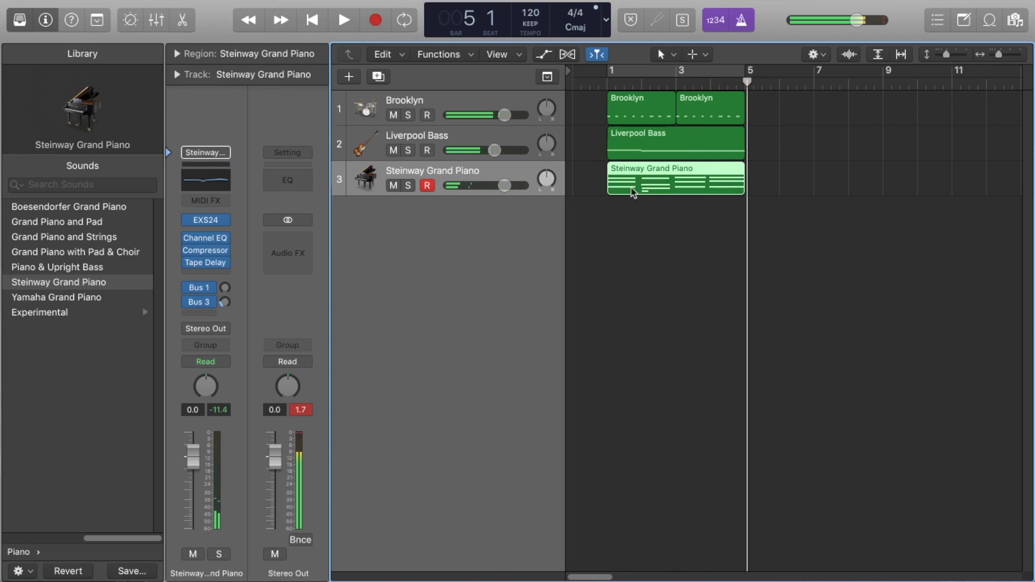
# Step: Delete the stray short note at the start of bar 2 in the Steinway Grand Piano region
pyautogui.doubleClick(652, 192)
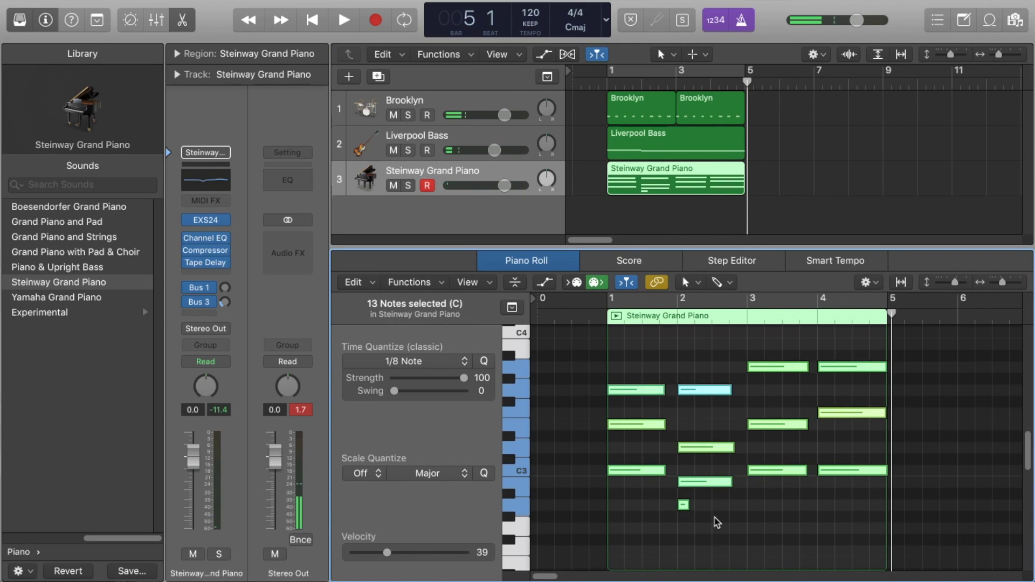
pyautogui.click(682, 505)
pyautogui.press('Delete')
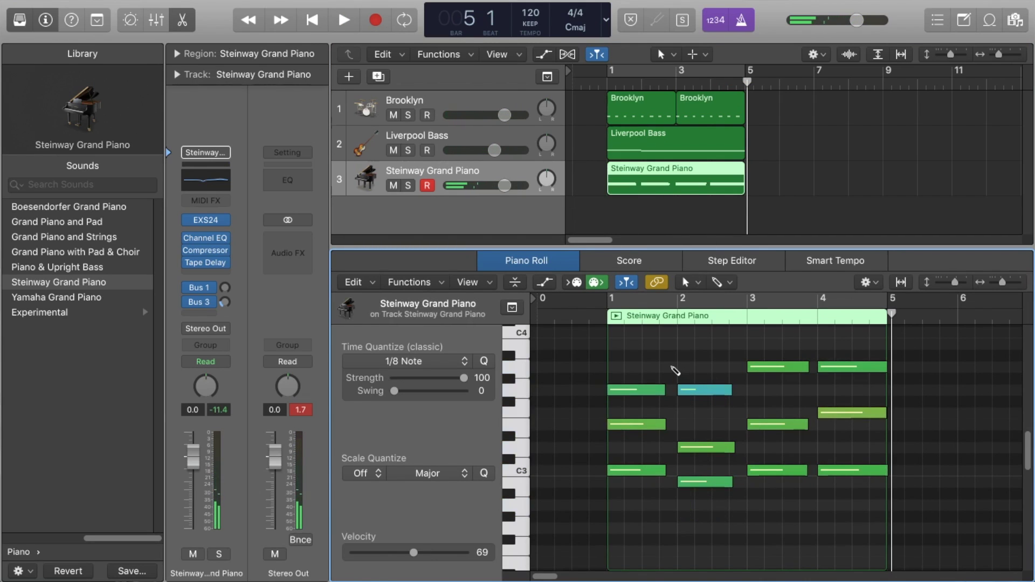
# Step: Extend all the notes in the Steinway Grand Piano region so each chord holds until the next one begins
pyautogui.press('super+a')
pyautogui.click(353, 282)
pyautogui.moveTo(409, 488)
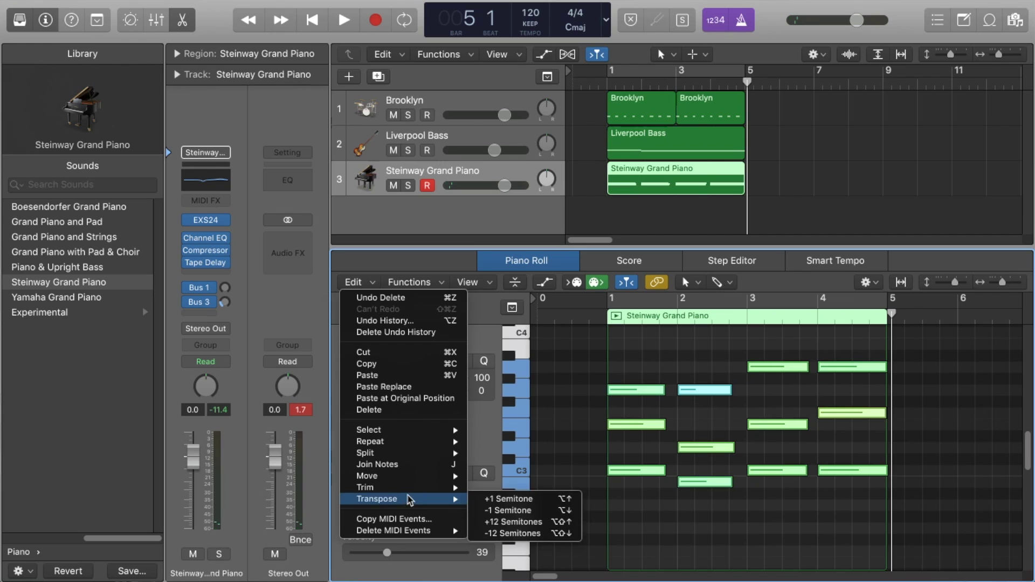
pyautogui.click(537, 559)
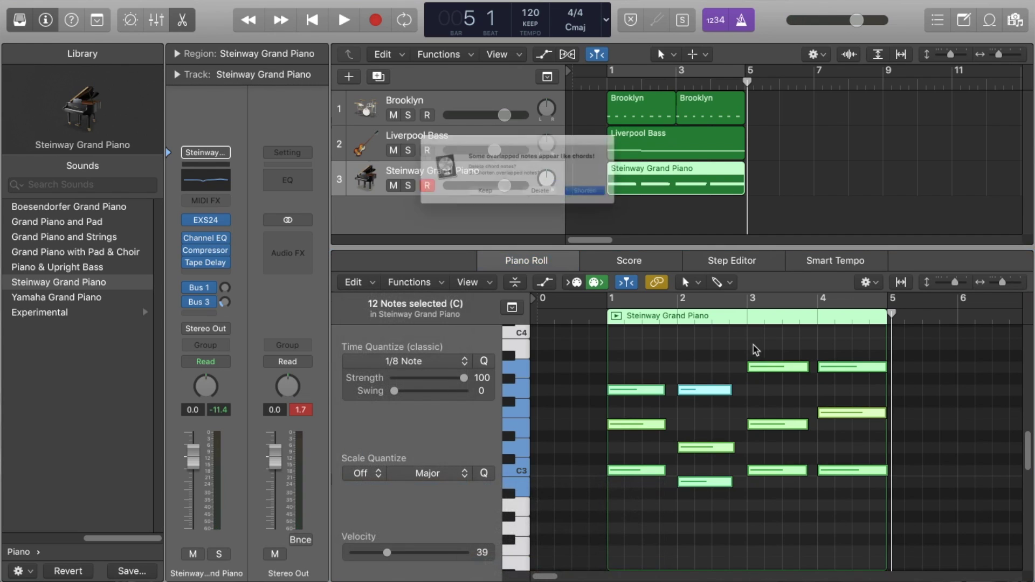
pyautogui.click(632, 204)
pyautogui.click(717, 357)
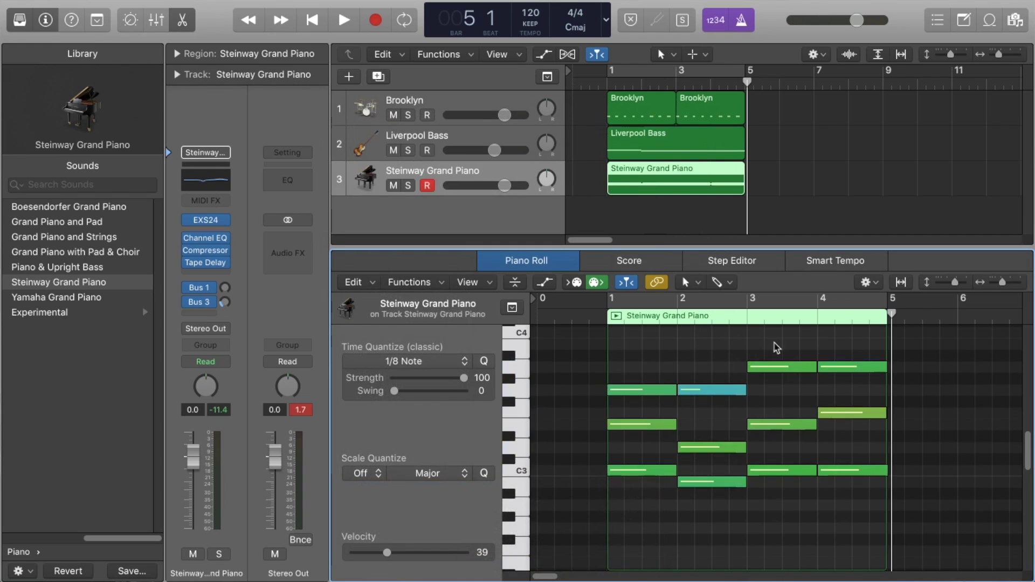
pyautogui.moveTo(876, 357); pyautogui.dragTo(887, 476)
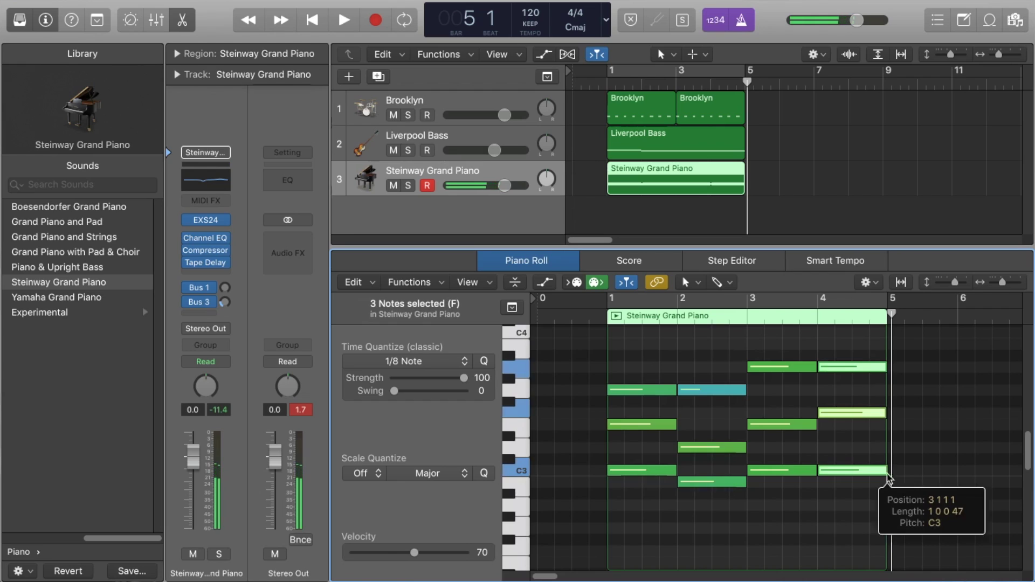
pyautogui.click(794, 345)
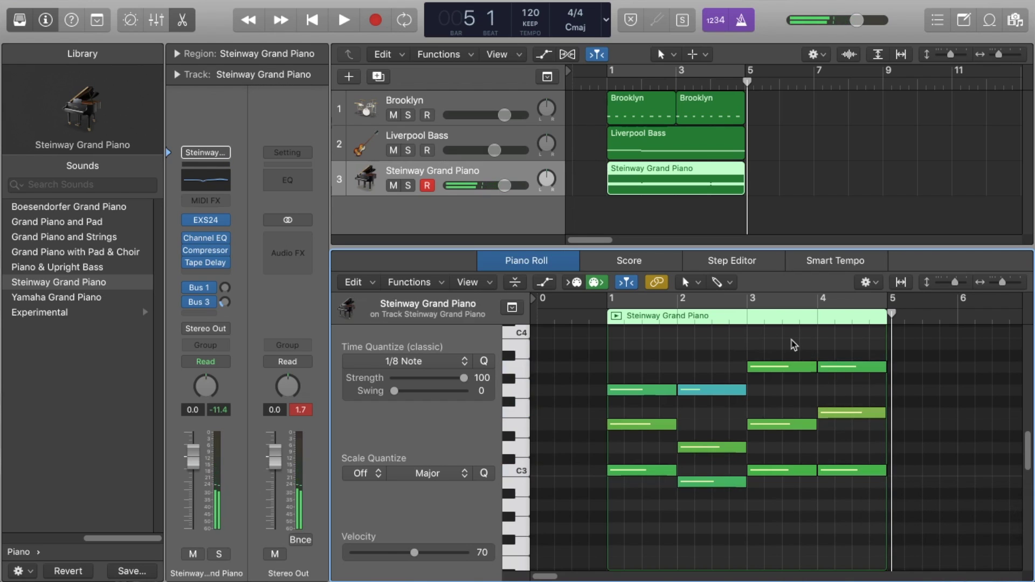
# Step: Lower the Steinway Grand Piano track volume to -6.2 dB during cycled playback, and return to bar 1 with cycle mode off
pyautogui.click(189, 22)
pyautogui.click(693, 72)
pyautogui.press('space')
pyautogui.moveTo(505, 186); pyautogui.dragTo(475, 193)
pyautogui.click(670, 240)
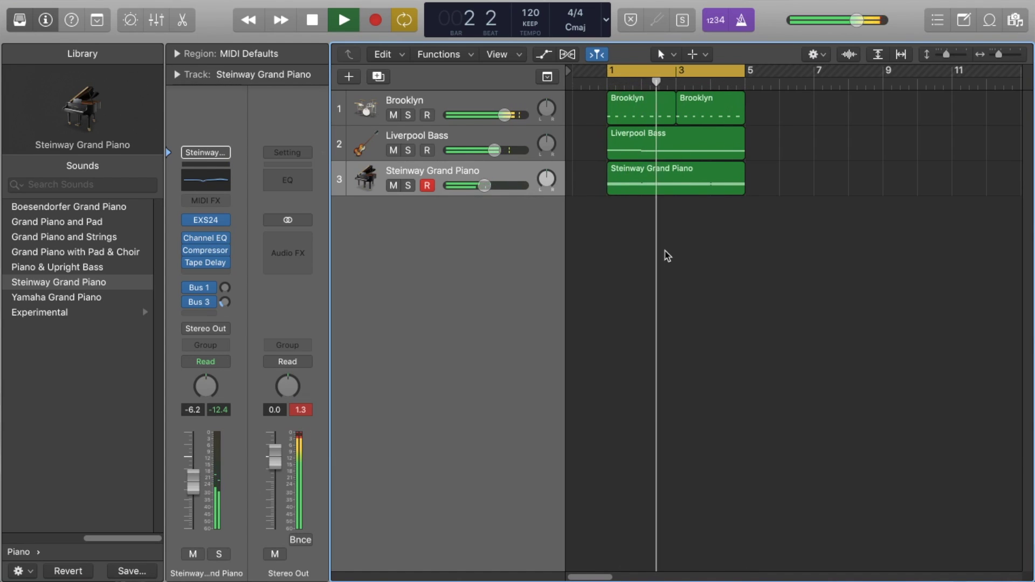
pyautogui.press('space')
pyautogui.click(639, 72)
pyautogui.click(610, 82)
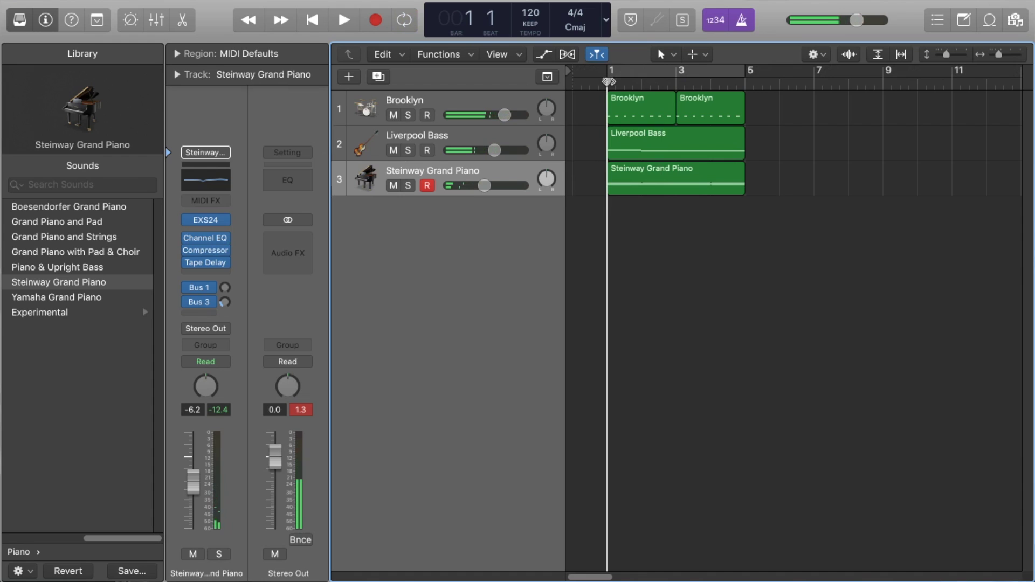
# Step: Create a fourth software instrument track and load the stereo Kontakt instrument from Native Instruments on it
pyautogui.click(350, 78)
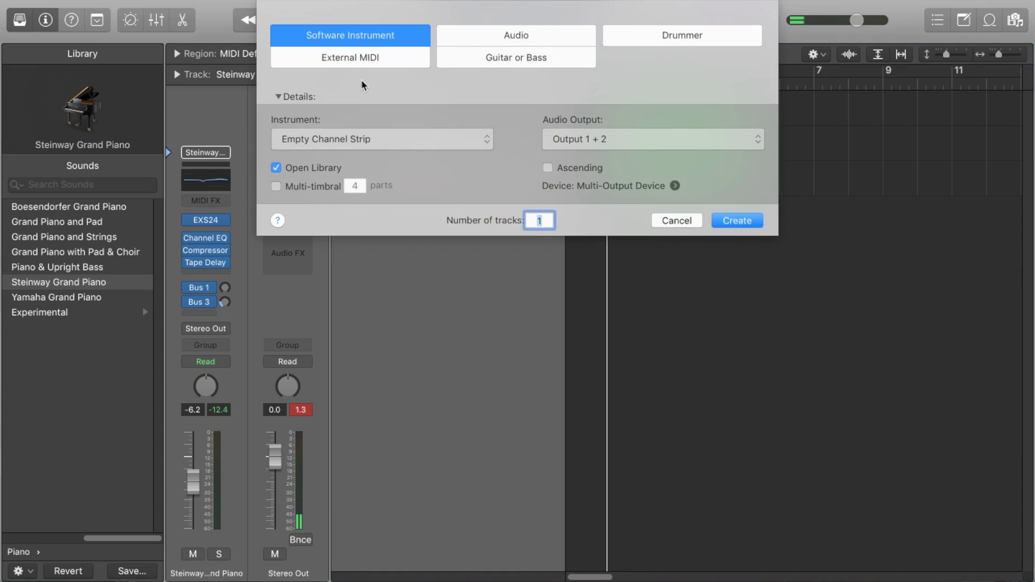
pyautogui.click(749, 226)
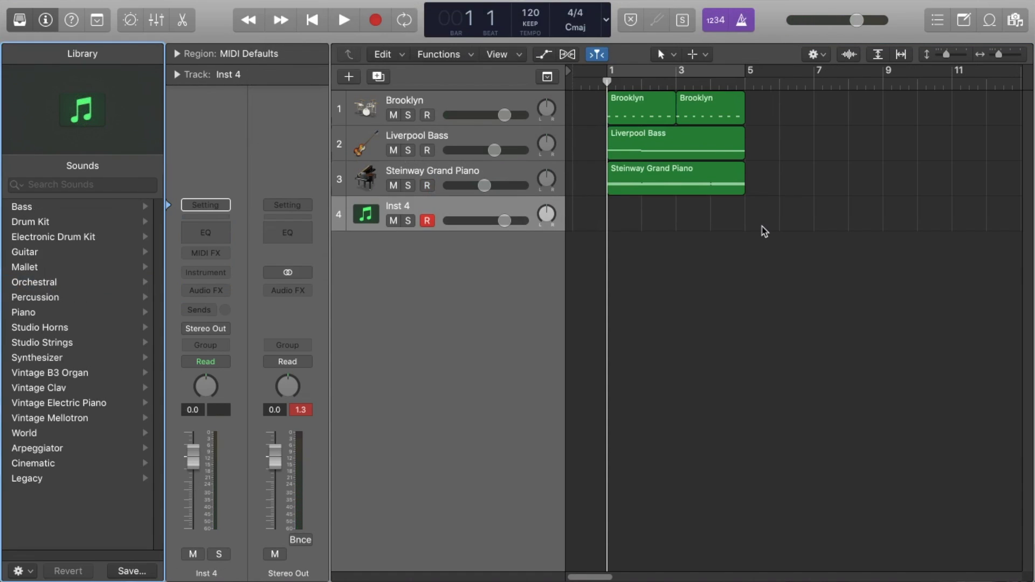
pyautogui.click(219, 273)
pyautogui.moveTo(253, 580)
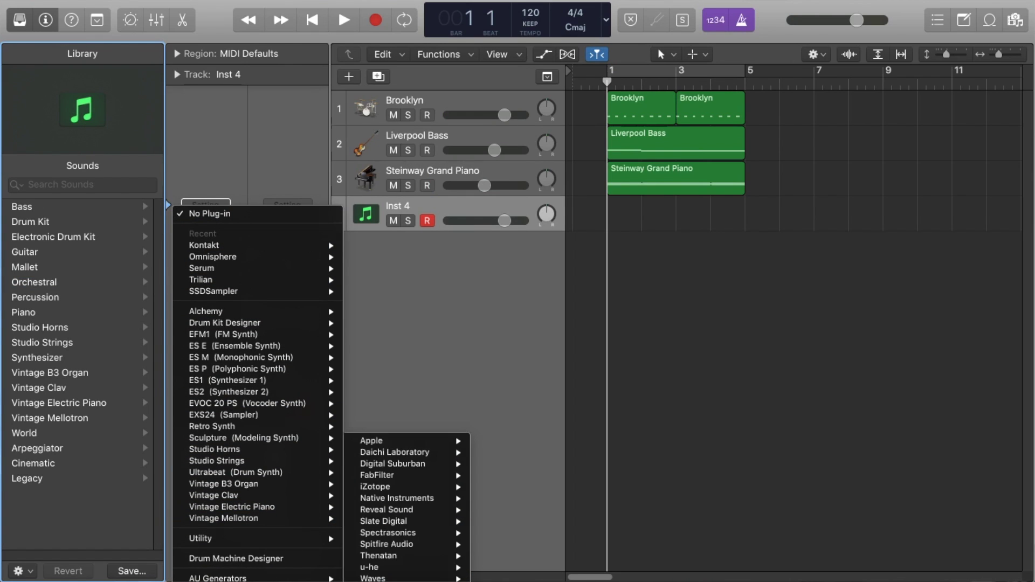
pyautogui.moveTo(399, 498)
pyautogui.moveTo(533, 514)
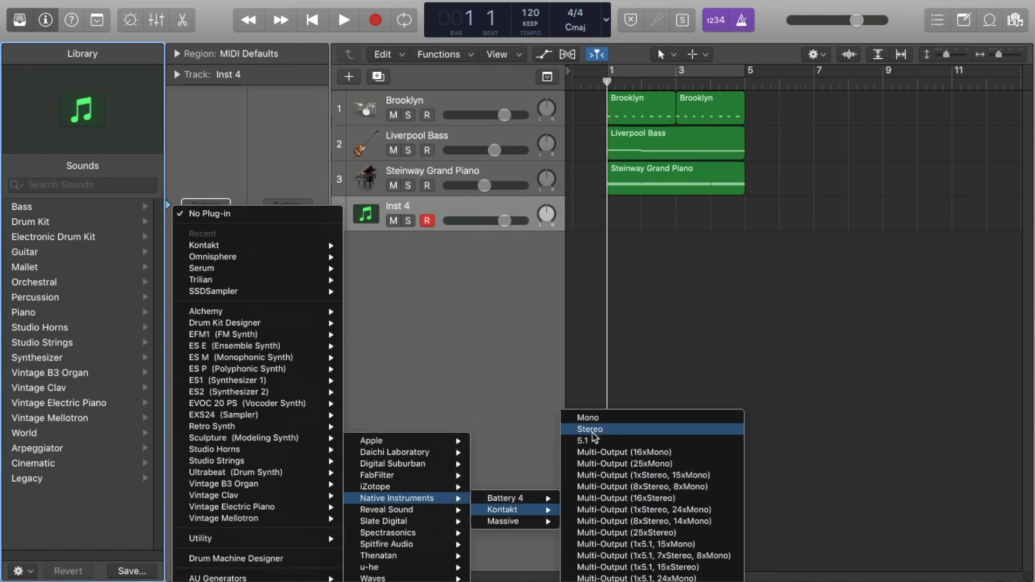
pyautogui.click(595, 435)
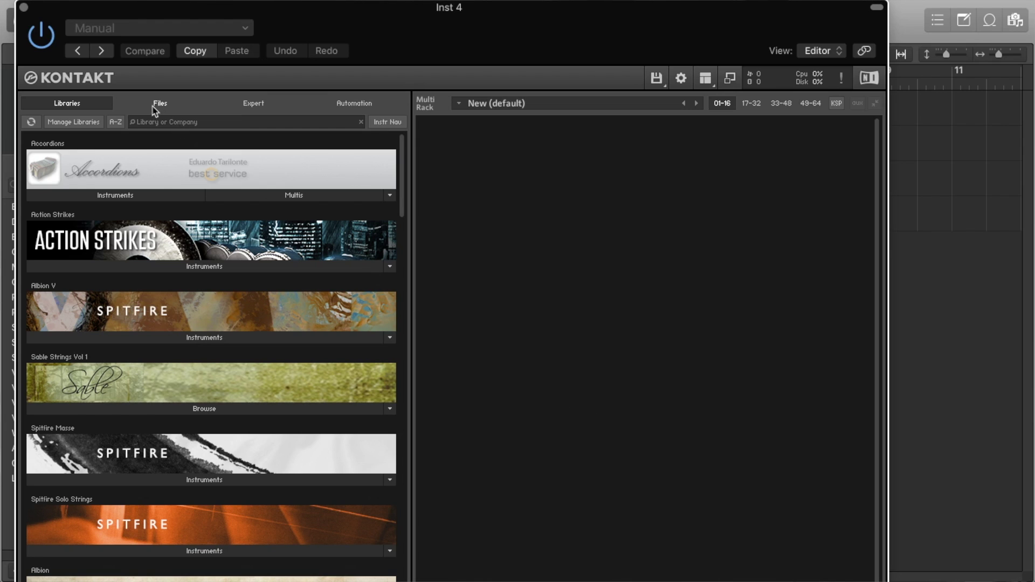
# Step: Load a Firebird palm muted guitar instrument from Kontakt's file browser, and close the plug-in window and the sound library
pyautogui.click(158, 104)
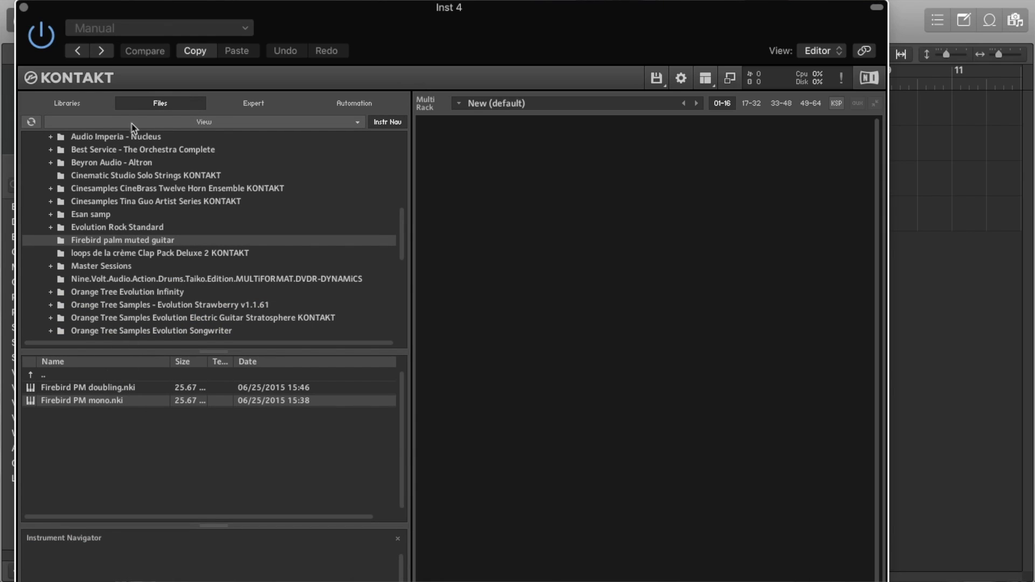
pyautogui.click(24, 7)
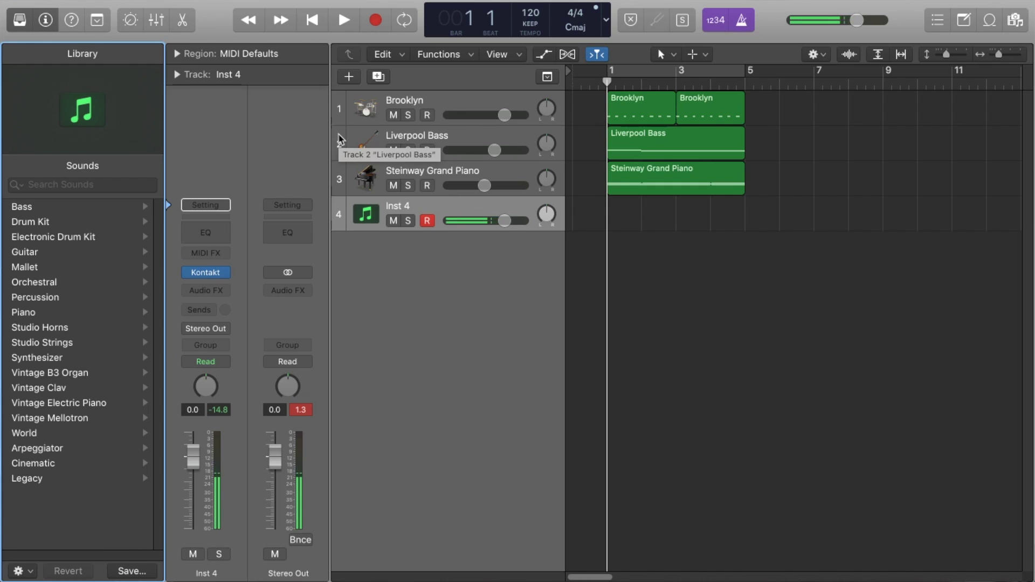
pyautogui.click(27, 25)
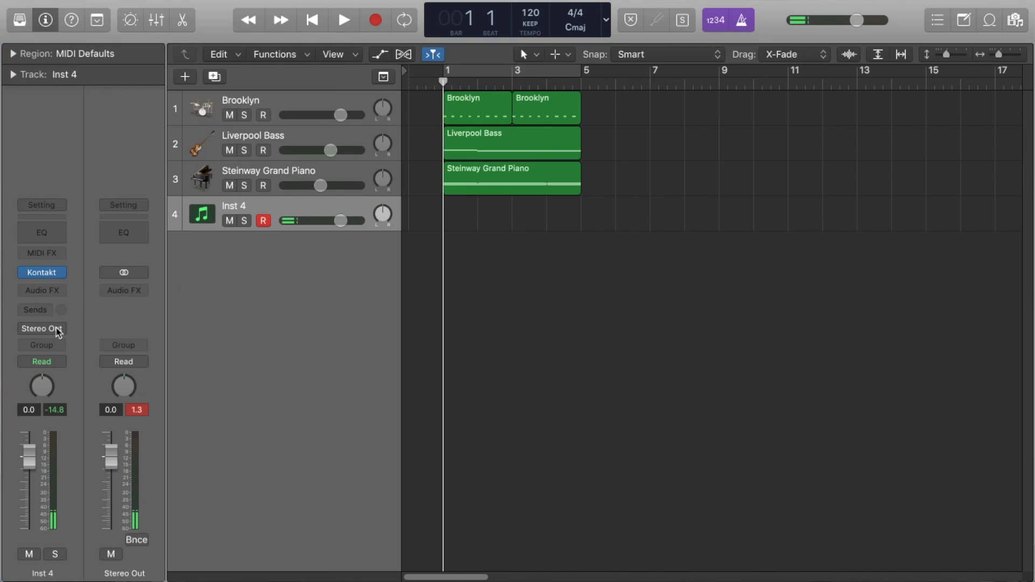
# Step: Add a Bus 10 send to the Inst 4 track and insert Soundtoys EchoBoy on the Bus 10 aux channel
pyautogui.click(40, 312)
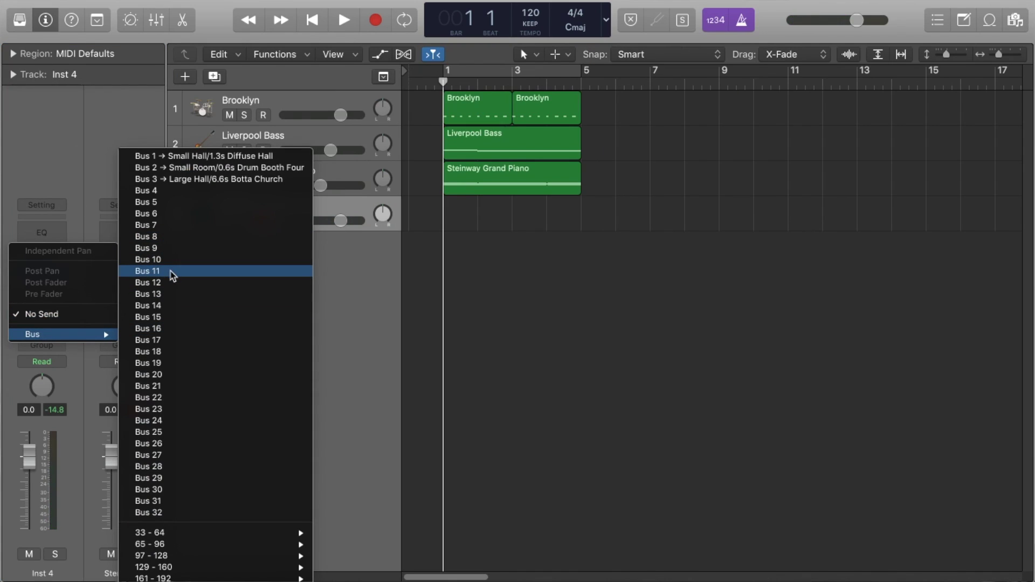
pyautogui.click(148, 260)
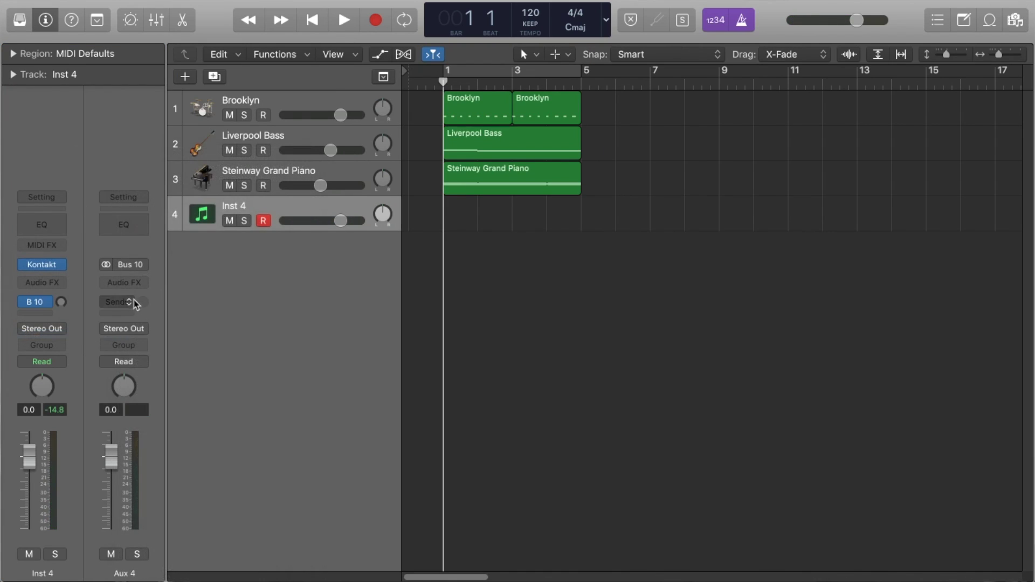
pyautogui.click(131, 284)
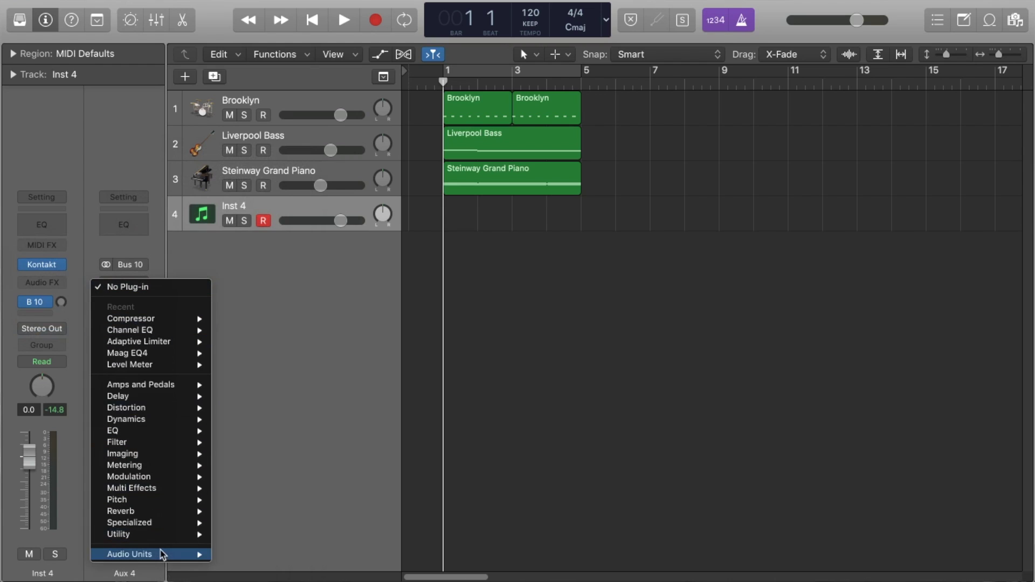
pyautogui.moveTo(162, 554)
pyautogui.moveTo(281, 570)
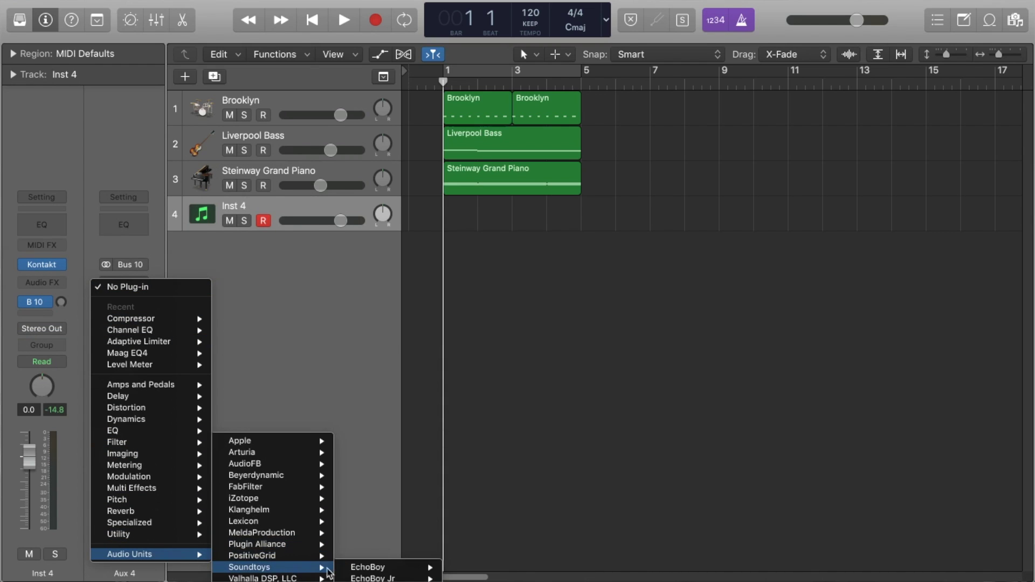
pyautogui.moveTo(381, 567)
pyautogui.click(462, 566)
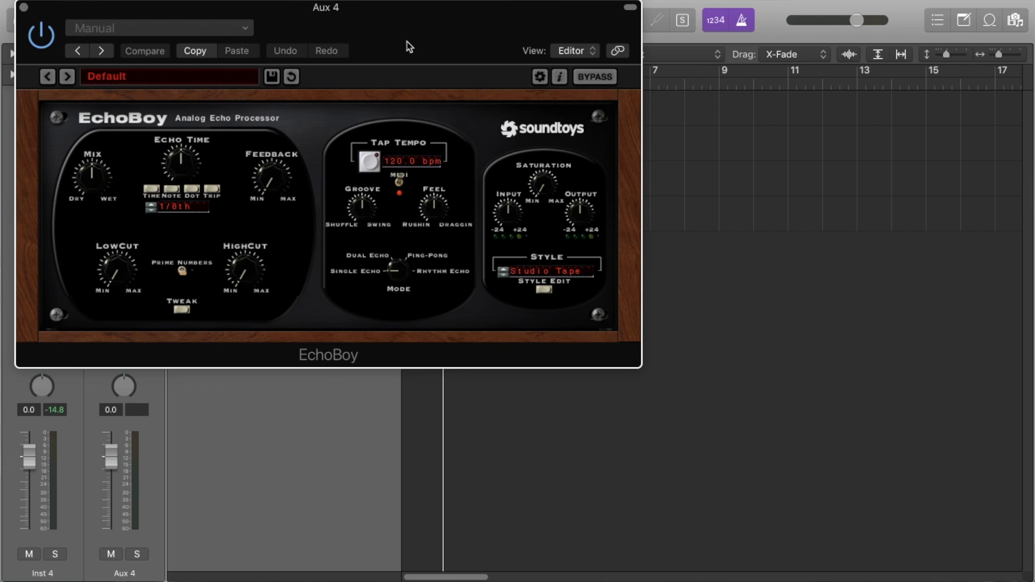
pyautogui.moveTo(389, 16); pyautogui.dragTo(710, 130)
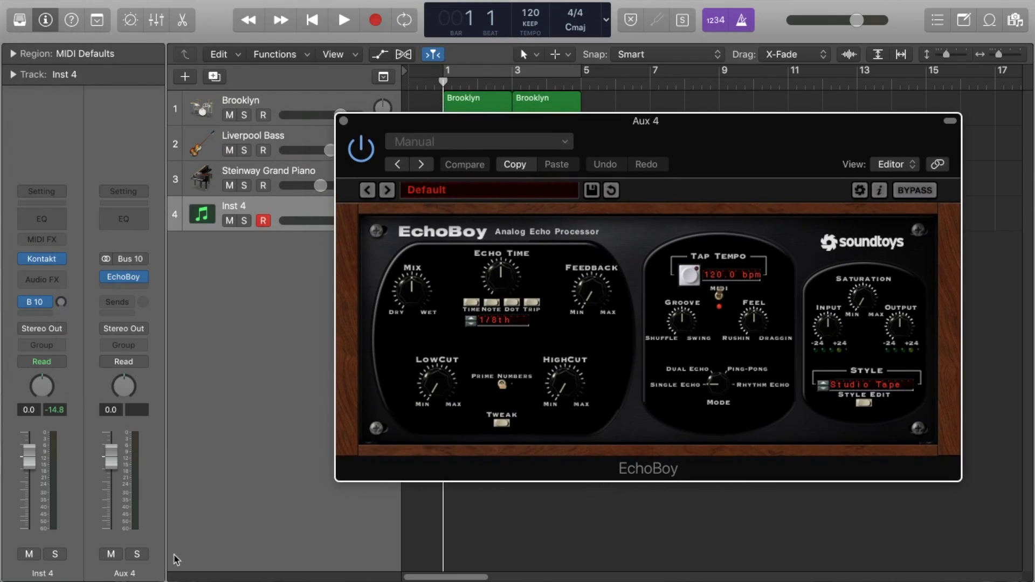
# Step: Rename the Bus 10 aux channel as delay and turn up the Inst 4 track's send to it
pyautogui.doubleClick(124, 571)
pyautogui.write('delay')
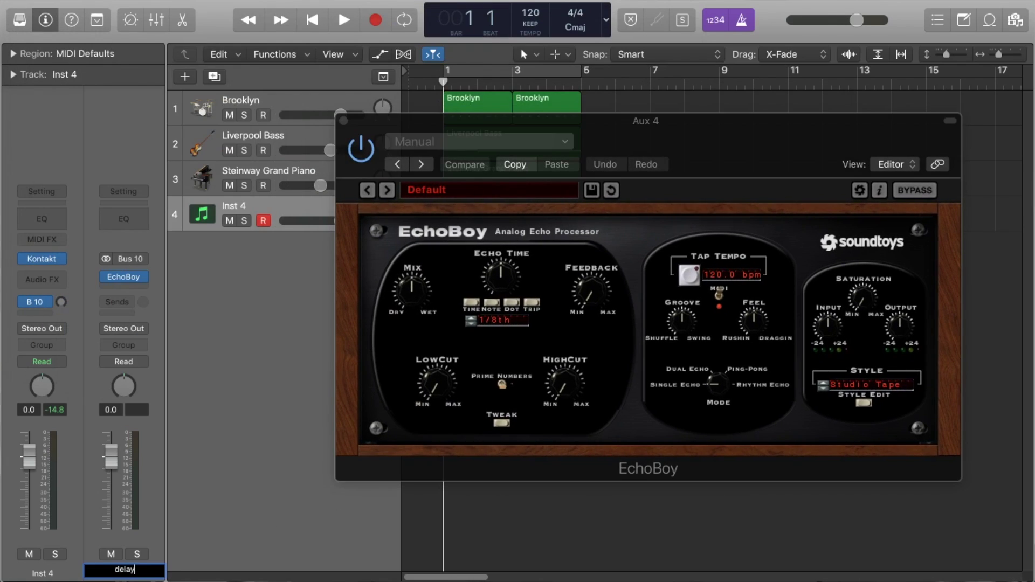
pyautogui.press('Return')
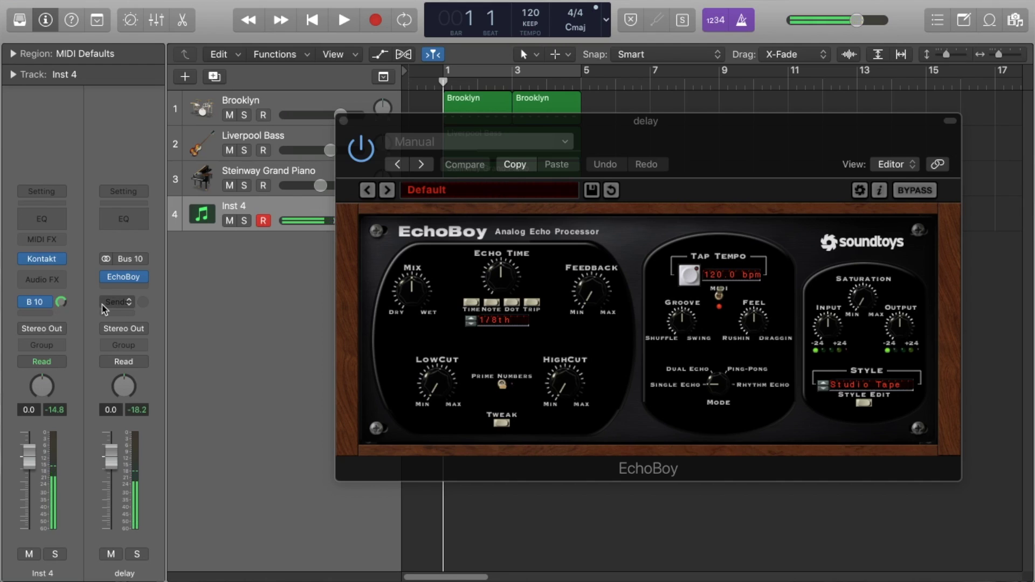
# Step: Raise EchoBoy's feedback and switch its mode to Dual Echo, and close the plug-in window
pyautogui.moveTo(583, 300); pyautogui.dragTo(571, 253)
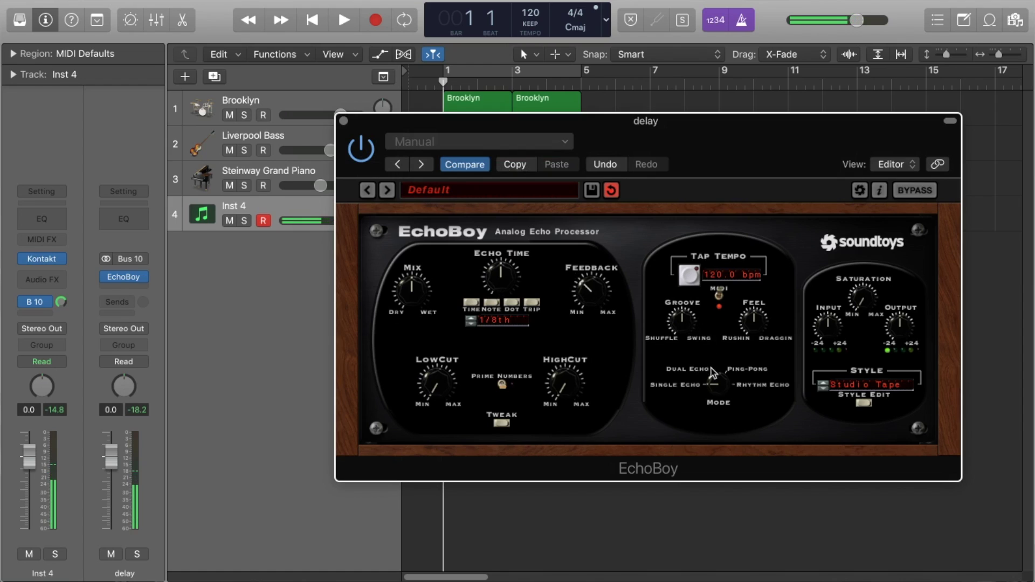
pyautogui.moveTo(712, 367); pyautogui.dragTo(716, 357)
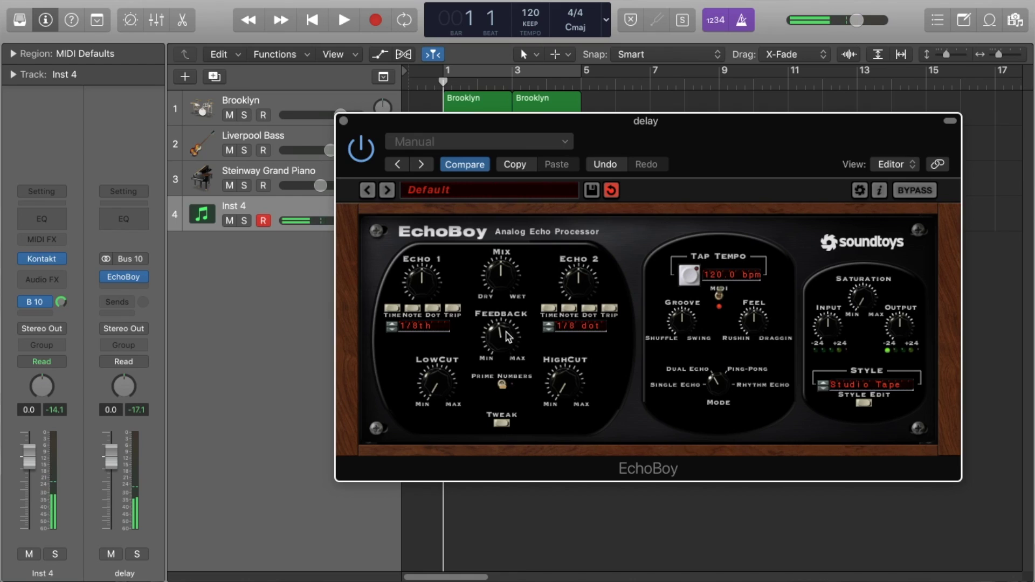
pyautogui.click(344, 121)
# Step: Rename the Inst 4 track as MUTE
pyautogui.click(230, 219)
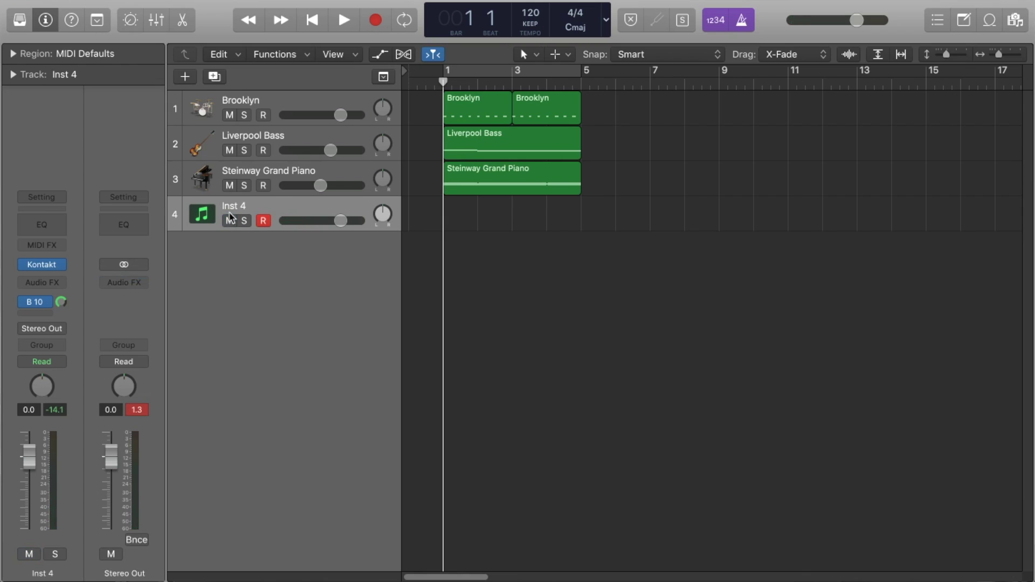
pyautogui.doubleClick(231, 211)
pyautogui.write('MUTE')
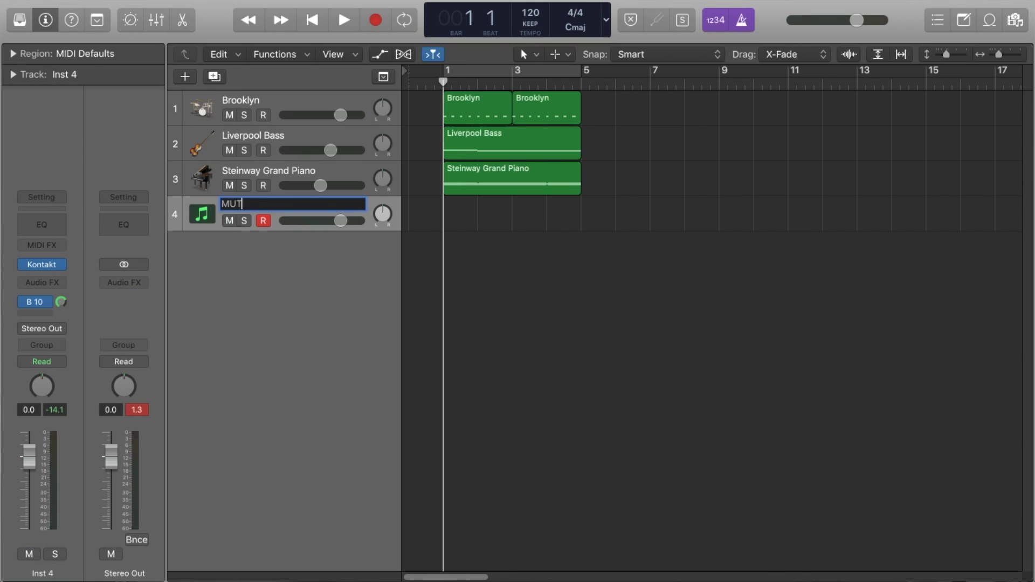
pyautogui.press('Return')
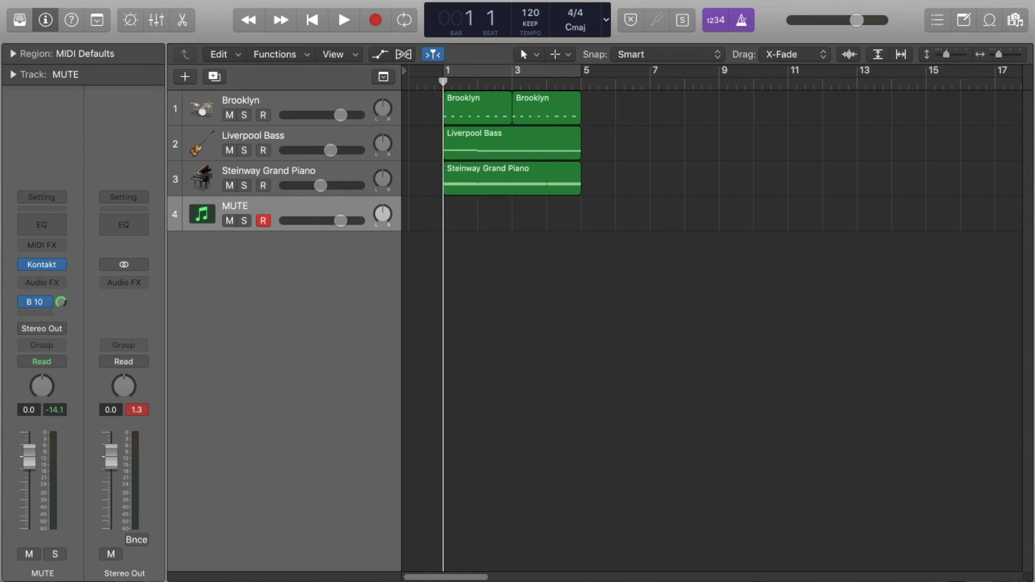
# Step: Cycle playback over bars 1 to 5 to rehearse the MUTE guitar part, and return to bar 1 with cycle mode off
pyautogui.click(475, 70)
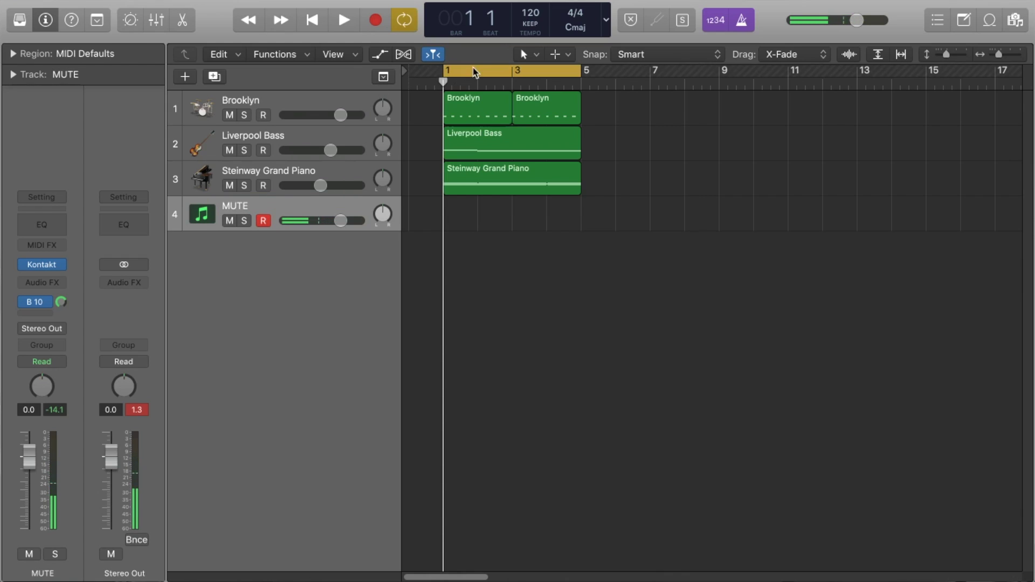
pyautogui.press('space')
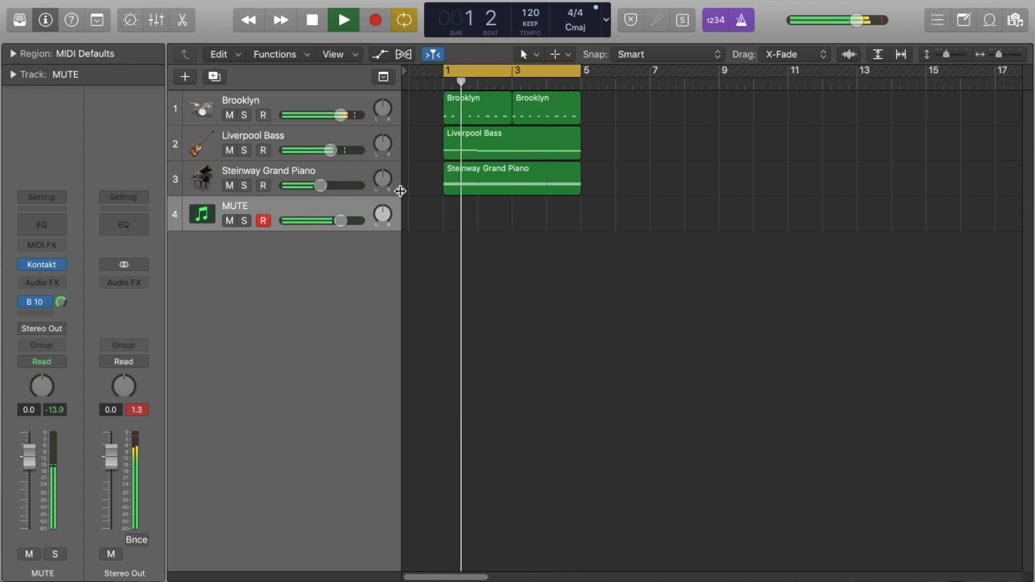
pyautogui.press('space')
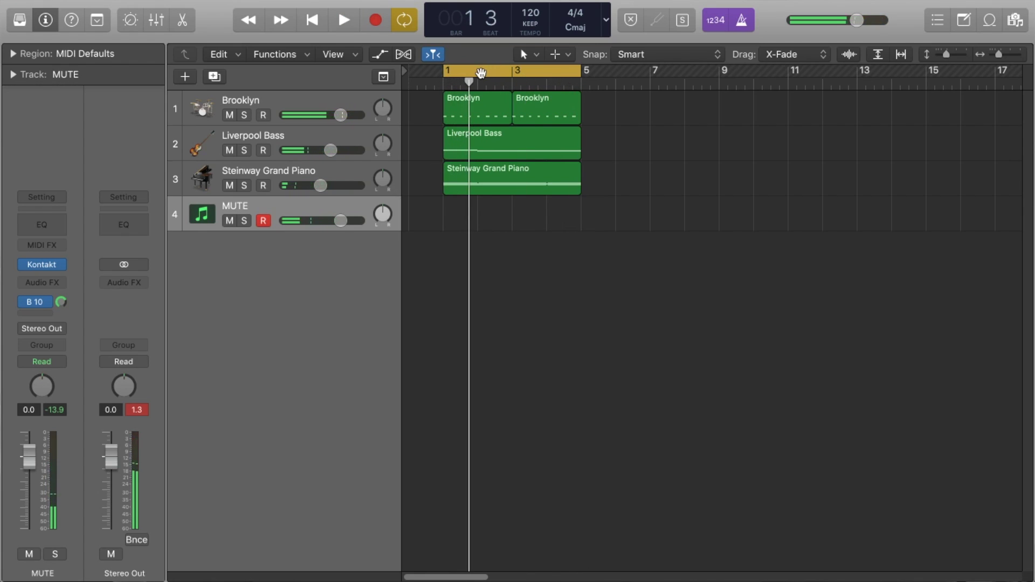
pyautogui.click(480, 72)
pyautogui.click(445, 82)
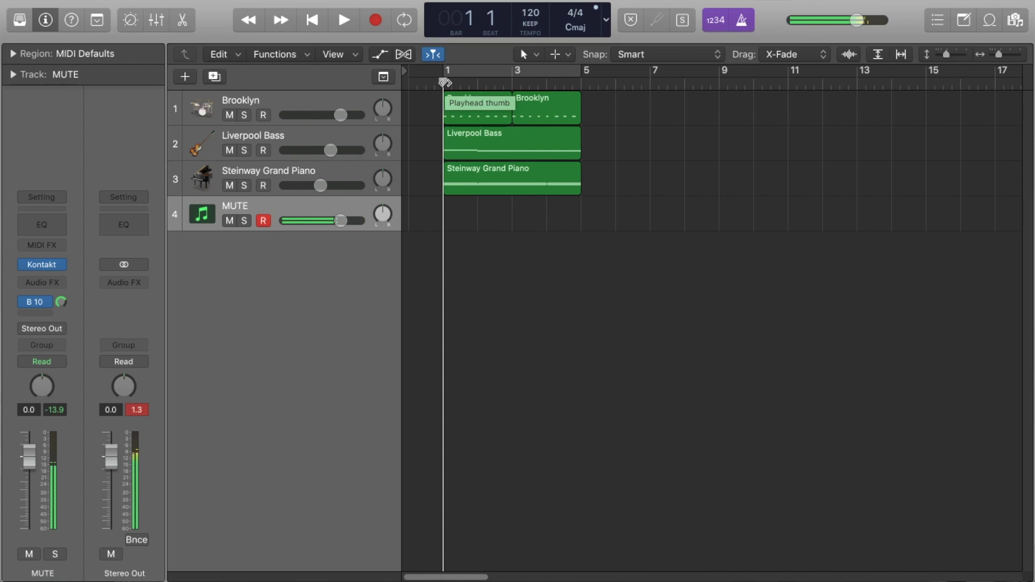
# Step: Copy the drum, bass and piano regions to bars 5 to 9 and record the MUTE guitar part from bar 1 to bar 9
pyautogui.moveTo(620, 116); pyautogui.dragTo(614, 192)
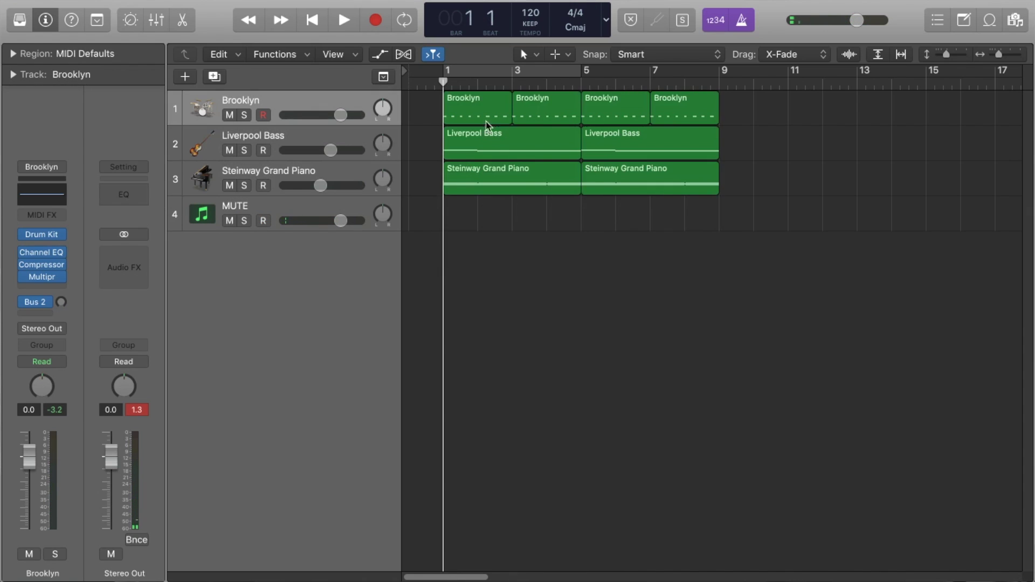
pyautogui.click(291, 213)
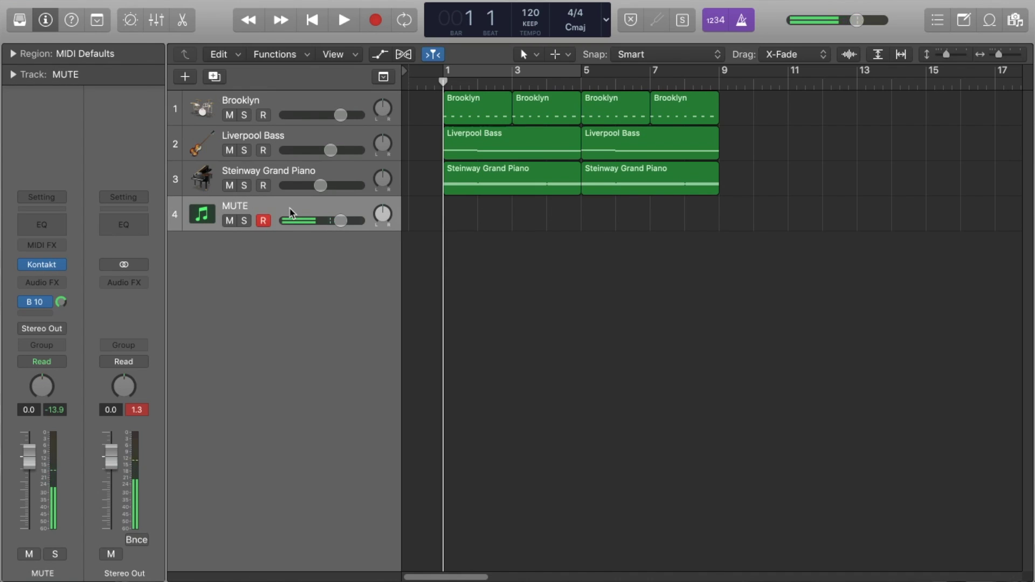
pyautogui.press('r')
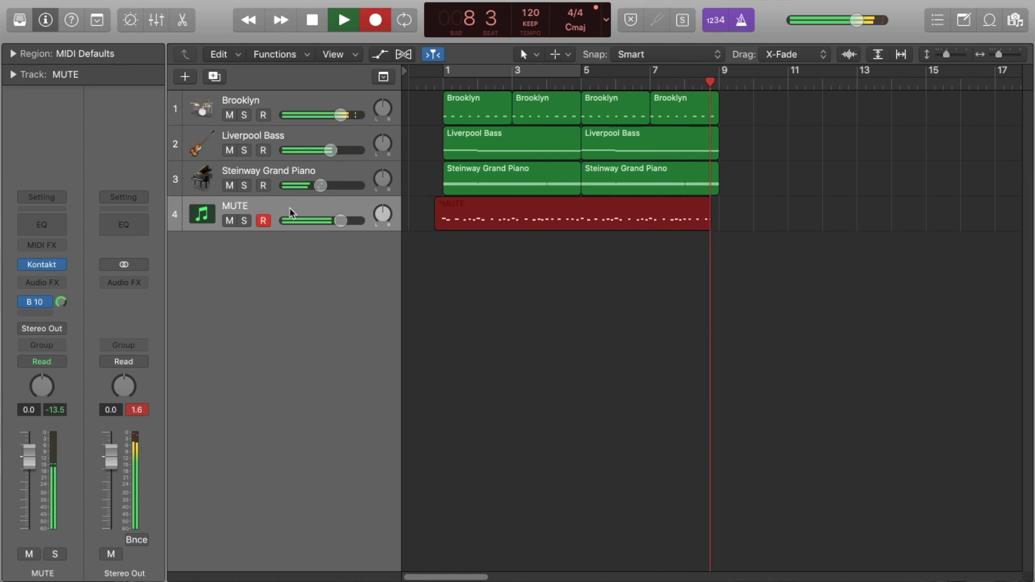
pyautogui.press('space')
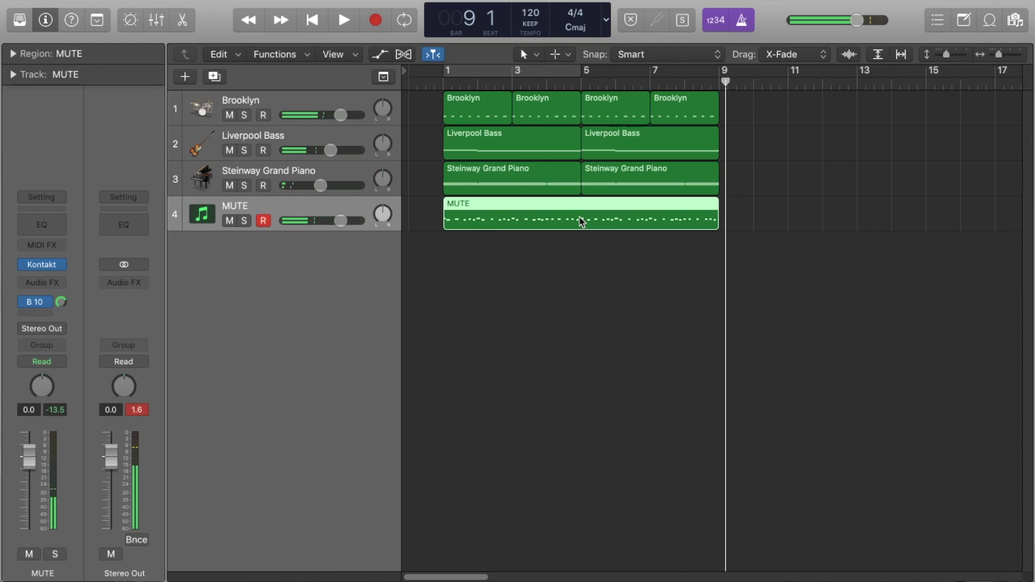
# Step: Open the recorded MUTE region in the Piano Roll and quantize its notes to 1/8 Note
pyautogui.doubleClick(581, 221)
pyautogui.press('q')
pyautogui.click(580, 356)
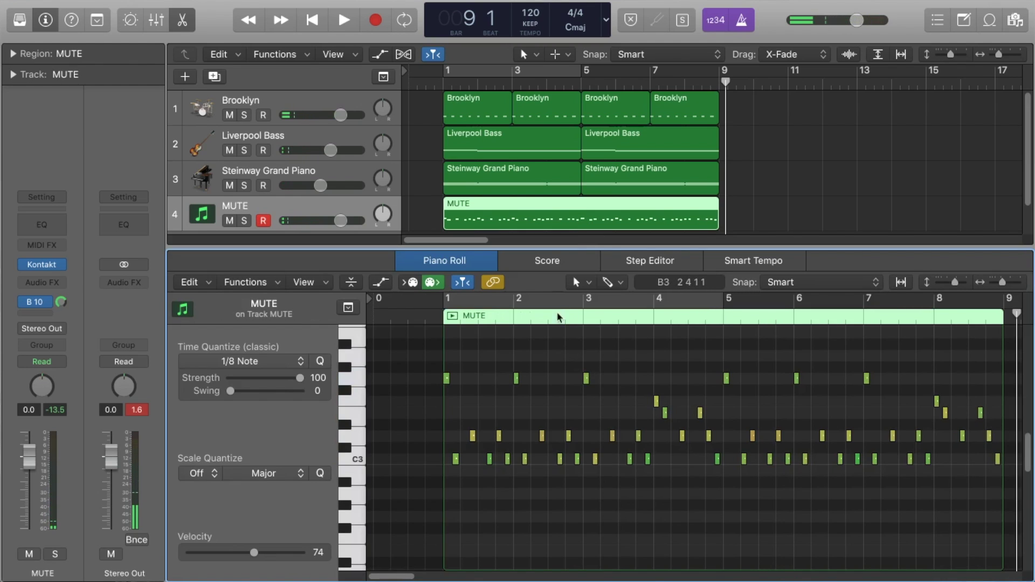
# Step: Close the Piano Roll and lower the MUTE track's volume to -5.5 dB while playing from bar 1
pyautogui.click(447, 88)
pyautogui.press('space')
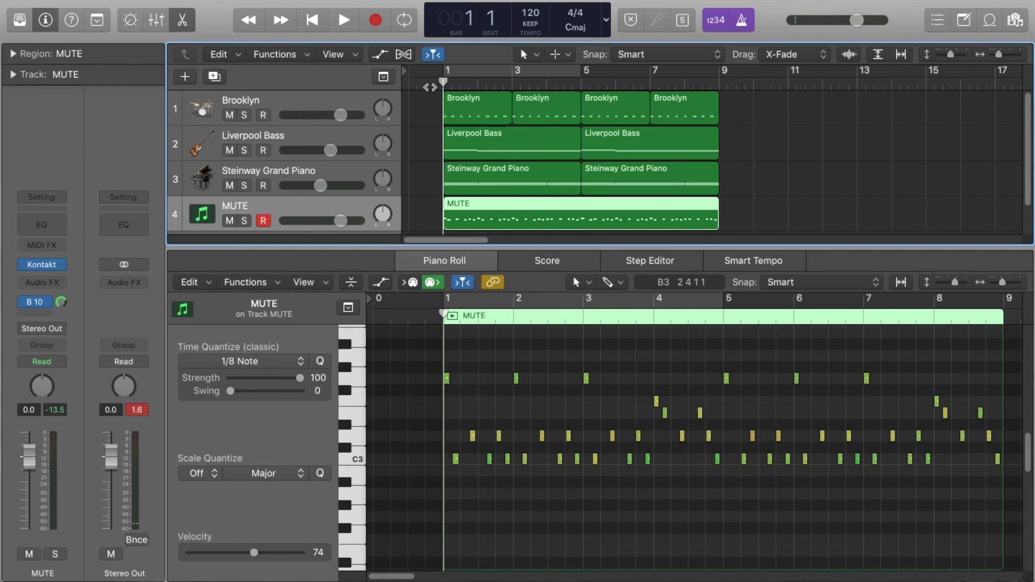
pyautogui.press('p')
pyautogui.moveTo(341, 221); pyautogui.dragTo(300, 221)
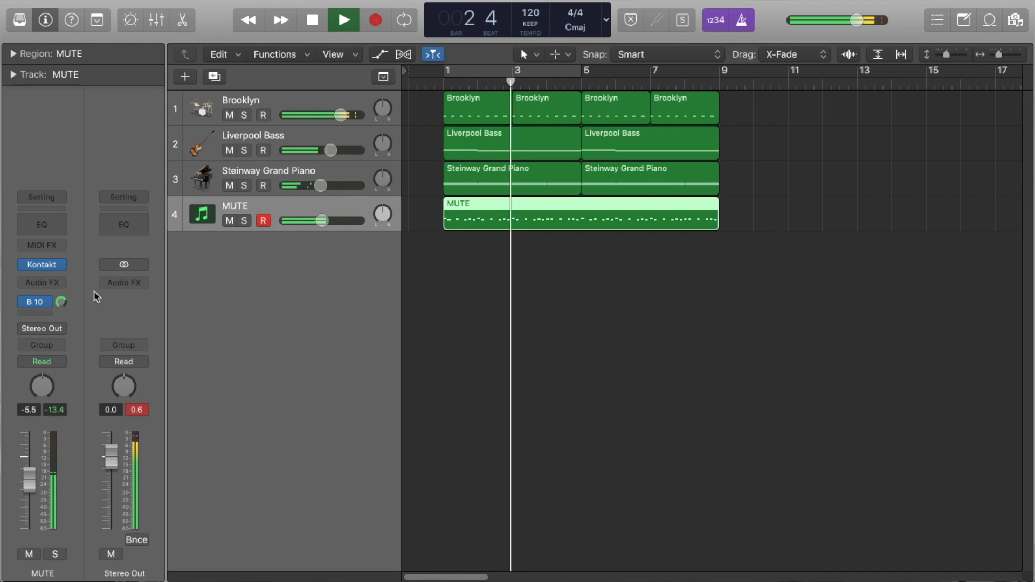
# Step: Cycle playback over bars 1 to 5 and examine the EchoBoy settings on the delay channel
pyautogui.click(35, 304)
pyautogui.click(122, 276)
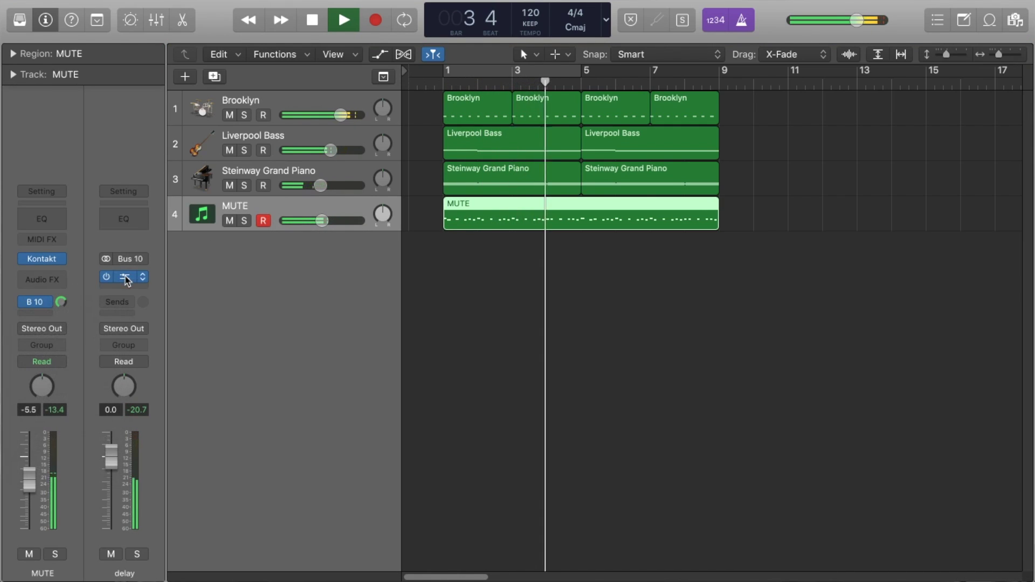
pyautogui.click(575, 69)
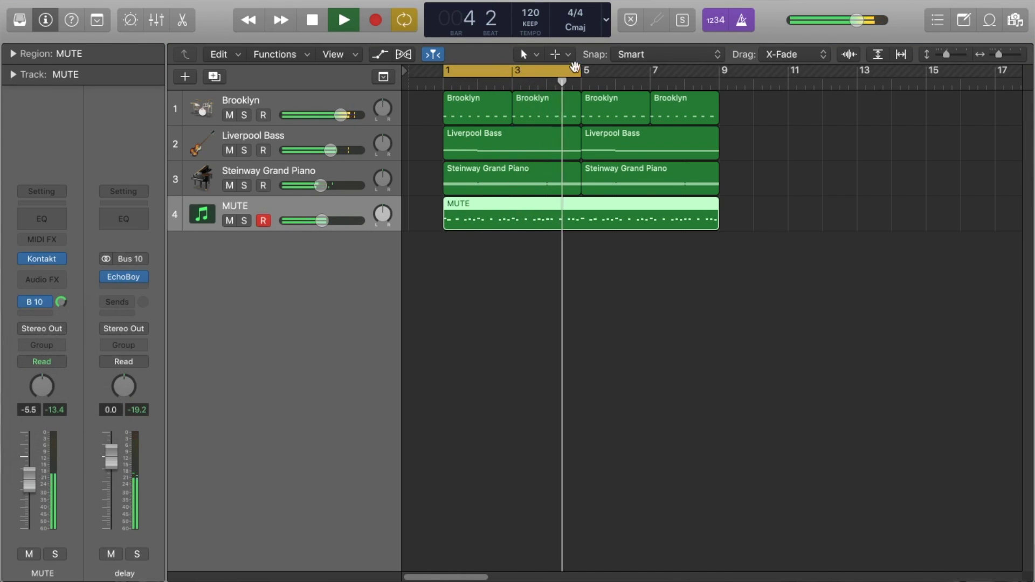
pyautogui.click(135, 277)
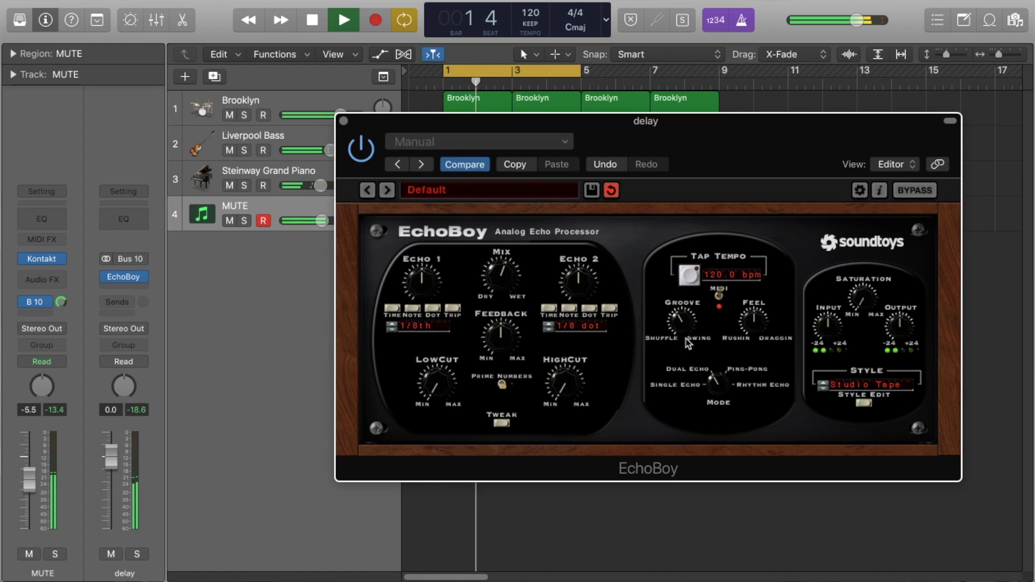
pyautogui.click(343, 121)
pyautogui.click(408, 237)
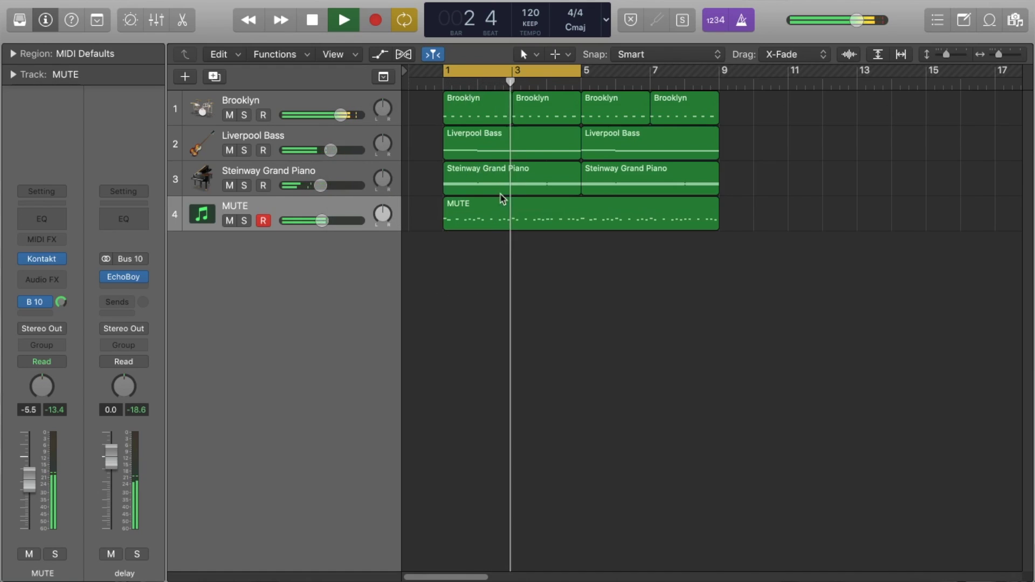
# Step: Set the MUTE track's volume to -6.0 dB, and stop at bar 1 with cycle mode off
pyautogui.moveTo(322, 221); pyautogui.dragTo(320, 220)
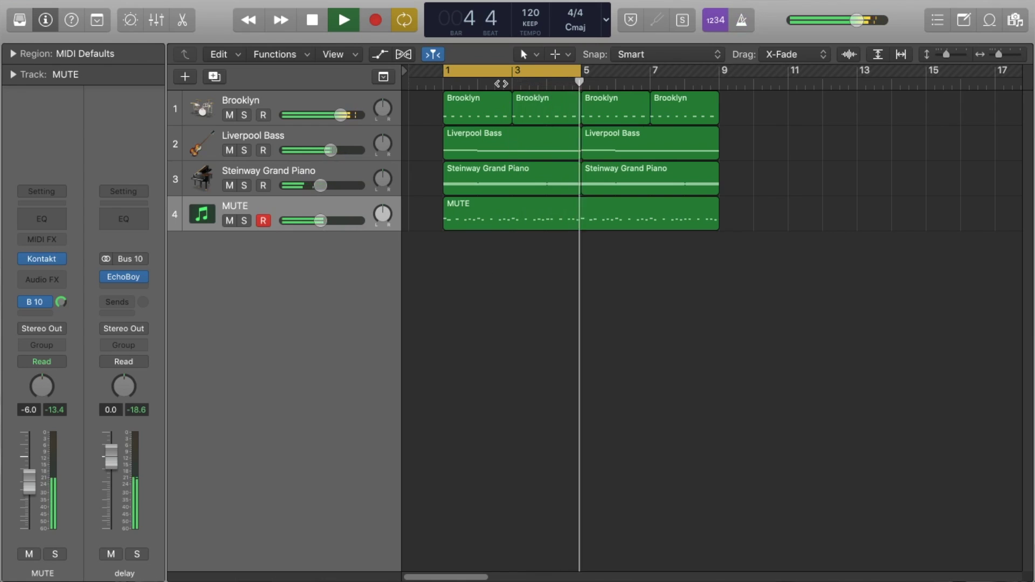
pyautogui.press('space')
pyautogui.click(498, 74)
pyautogui.click(443, 82)
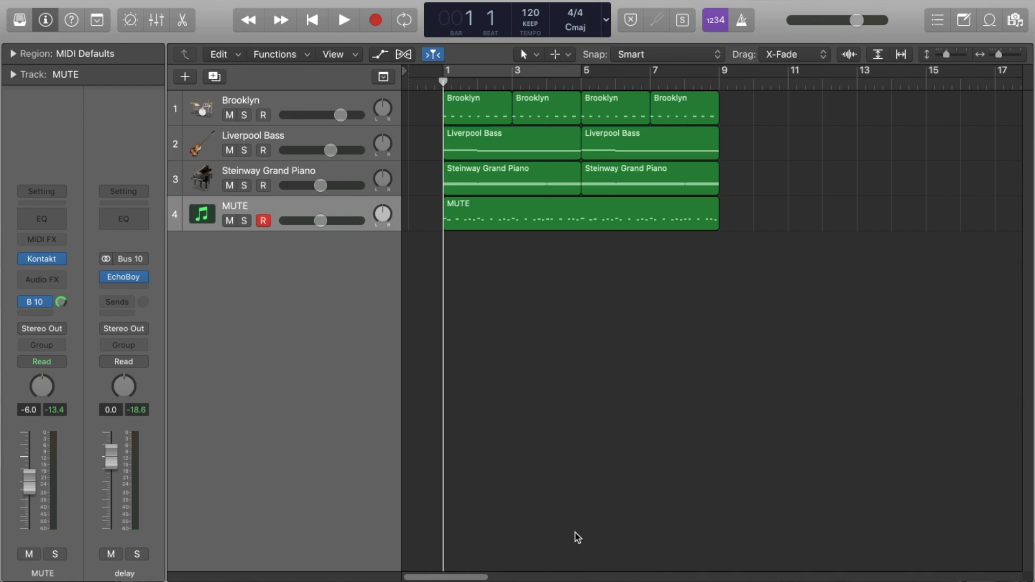
# Step: Play the arrangement from bar 1 to check how the MUTE guitar sits with the other tracks
pyautogui.press('space')
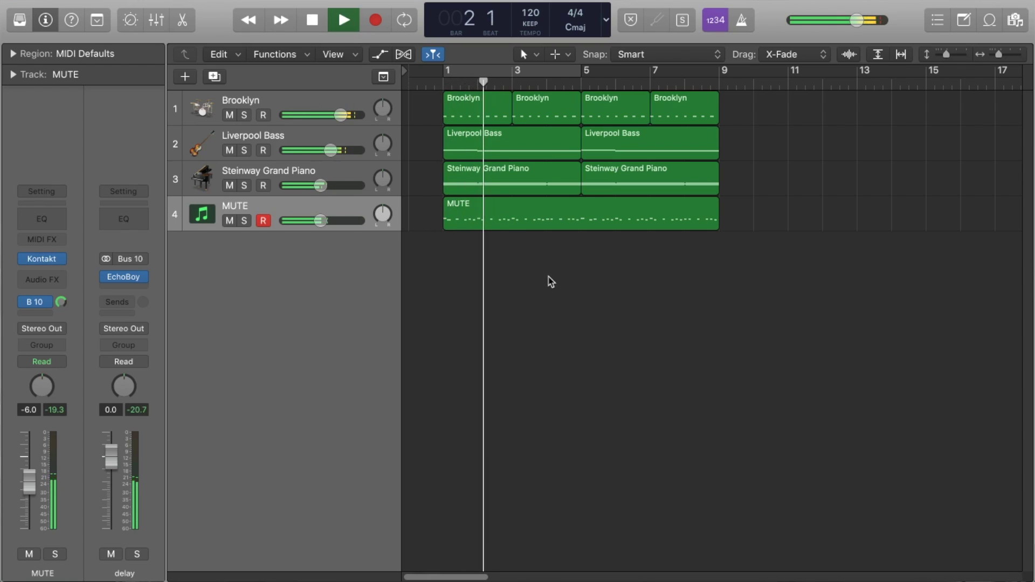
pyautogui.scroll(-1, 602, 282)
pyautogui.click(247, 207)
pyautogui.click(550, 302)
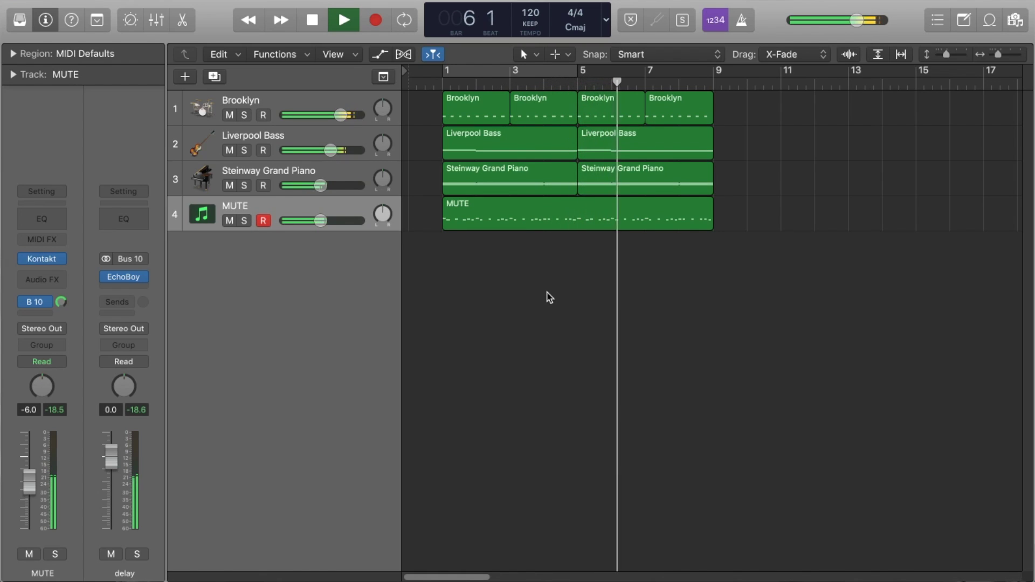
# Step: Create a software instrument track and load the Boutique 808 drum machine patch from the Electronic Drum Kit sounds
pyautogui.click(185, 76)
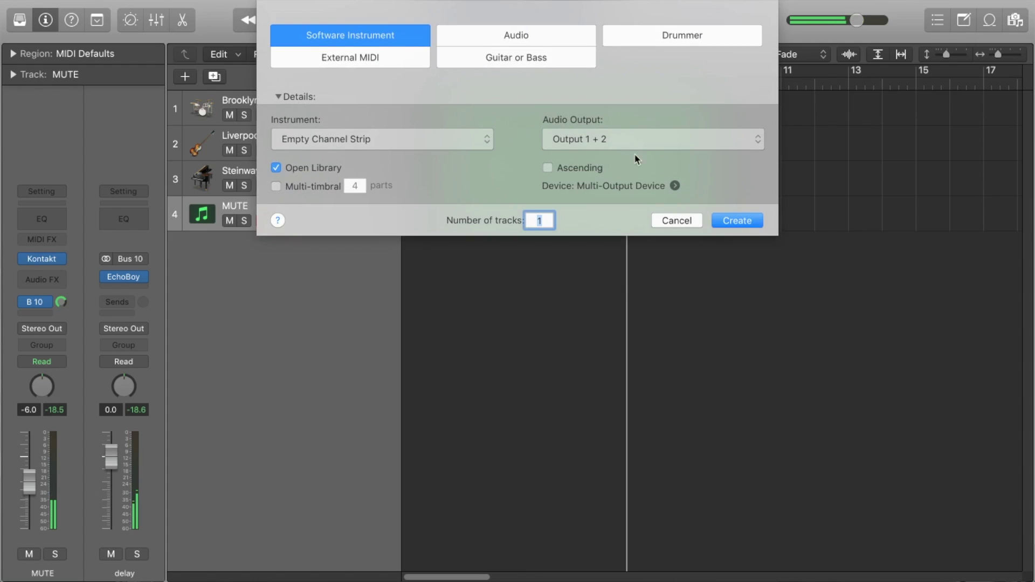
pyautogui.click(733, 220)
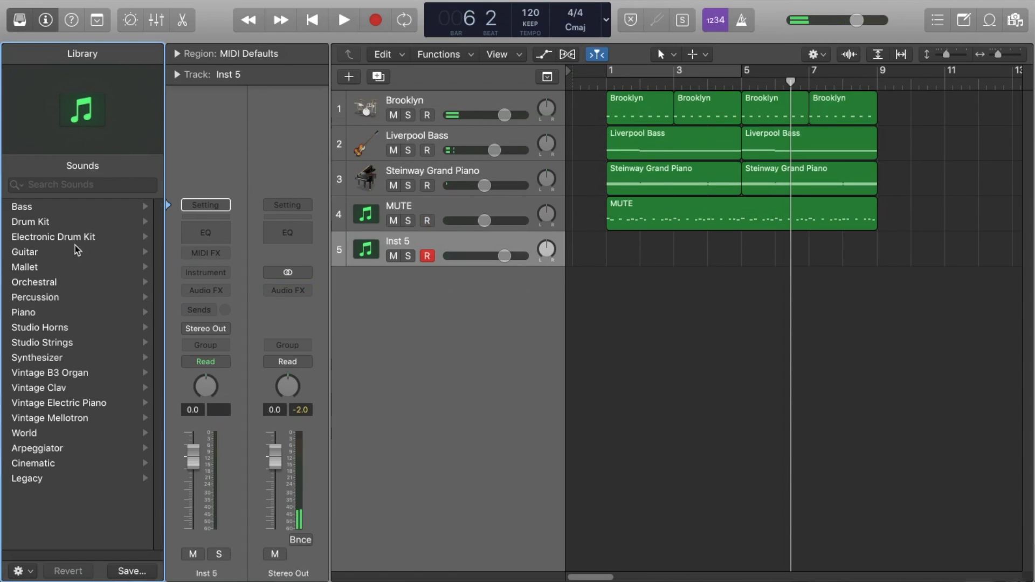
pyautogui.click(72, 241)
pyautogui.click(85, 224)
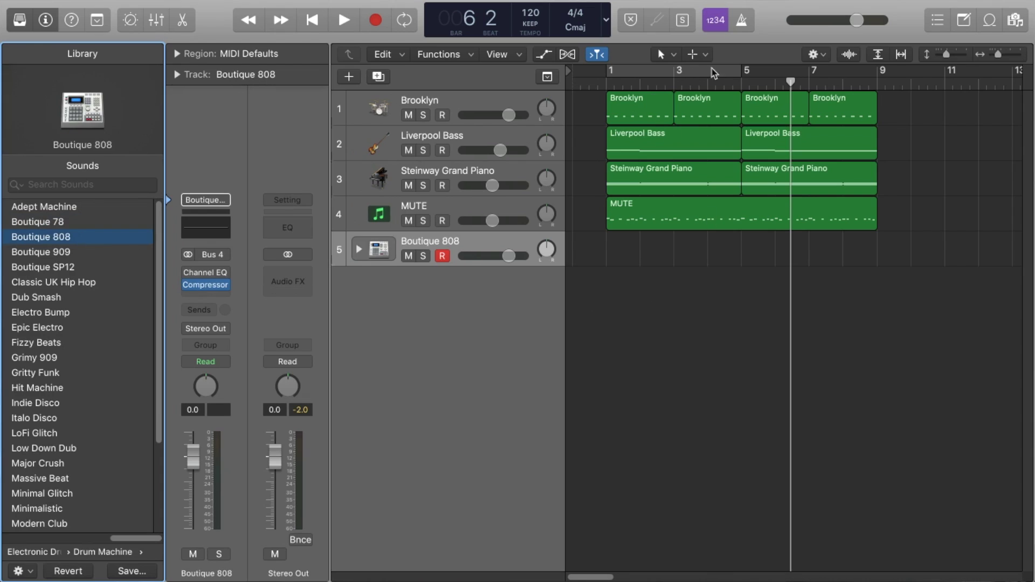
# Step: Lower the Boutique 808 track's volume to -4.4 dB and audition the song from bar 5
pyautogui.doubleClick(740, 83)
pyautogui.press('space')
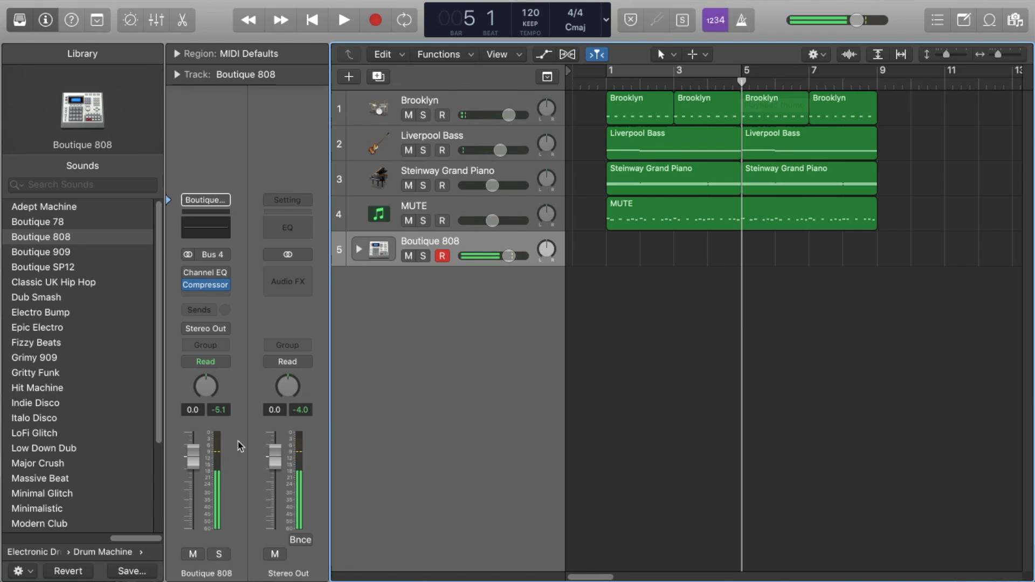
pyautogui.moveTo(193, 458); pyautogui.dragTo(193, 474)
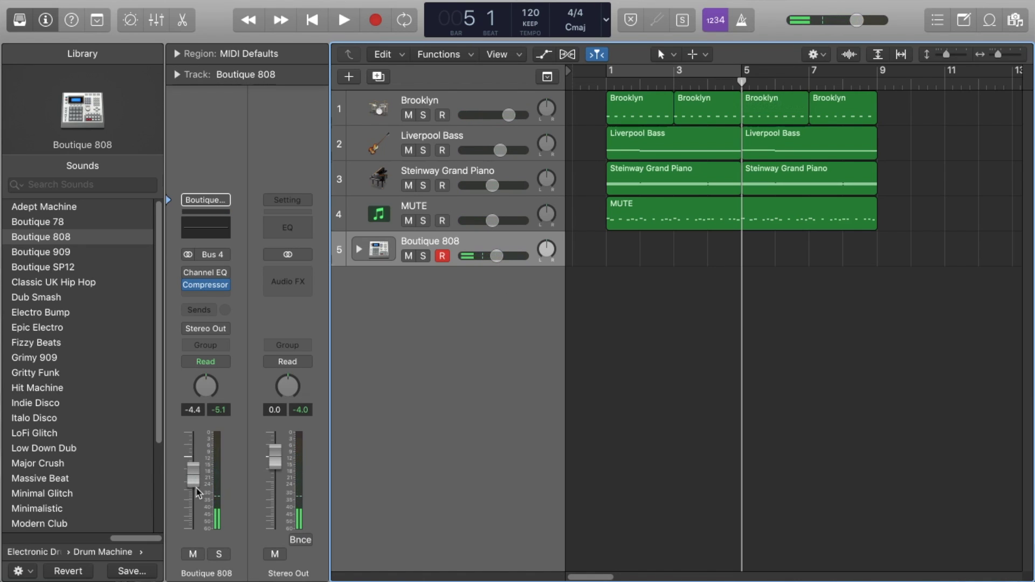
pyautogui.press('space')
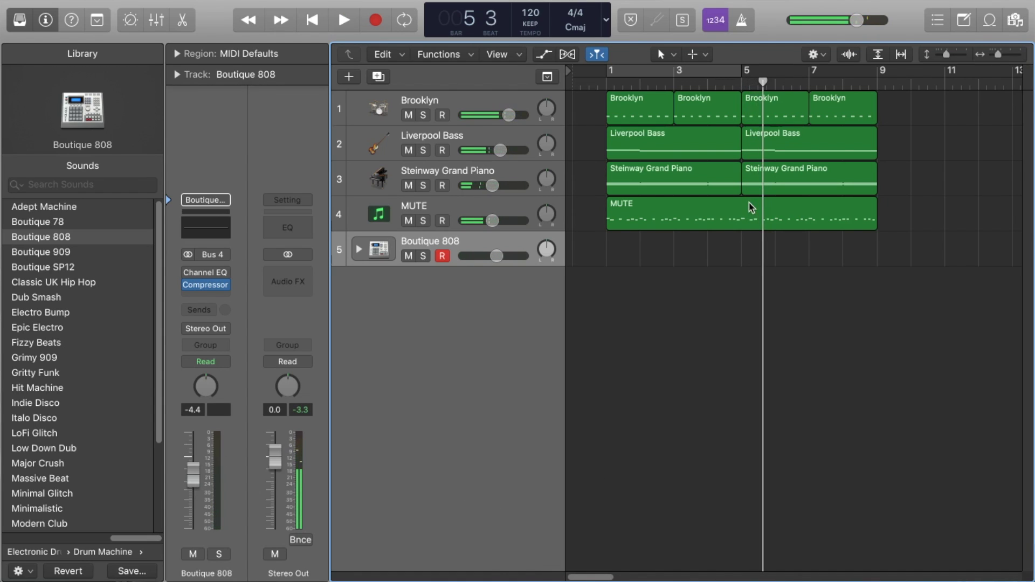
# Step: In the MUTE region, move the C3 note on beat 2 of bar 5 an eighth note earlier
pyautogui.doubleClick(750, 207)
pyautogui.scroll(5, 816, 429)
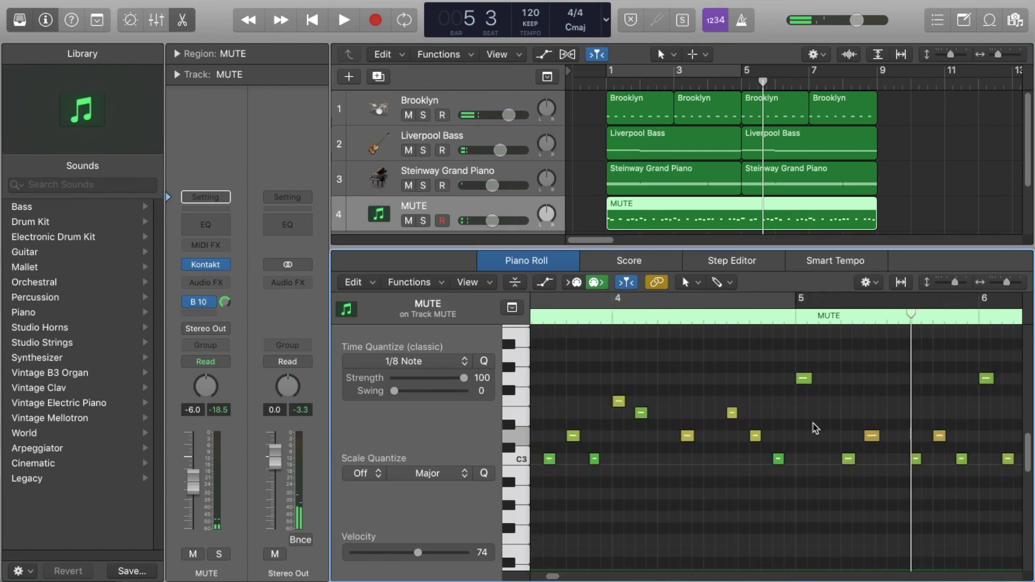
pyautogui.hscroll(-3, 815, 429)
pyautogui.scroll(-2, 850, 428)
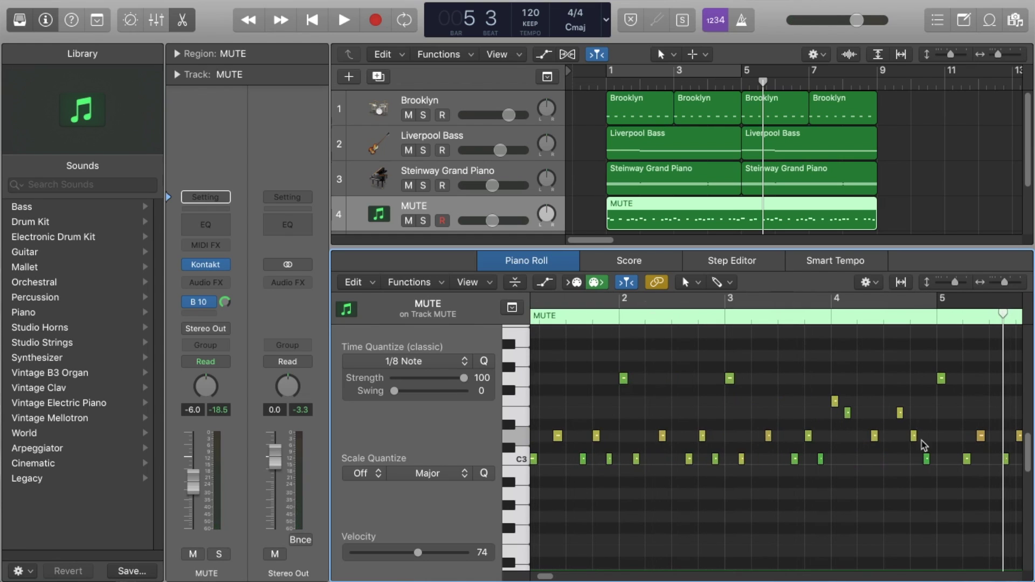
pyautogui.scroll(-3, 928, 425)
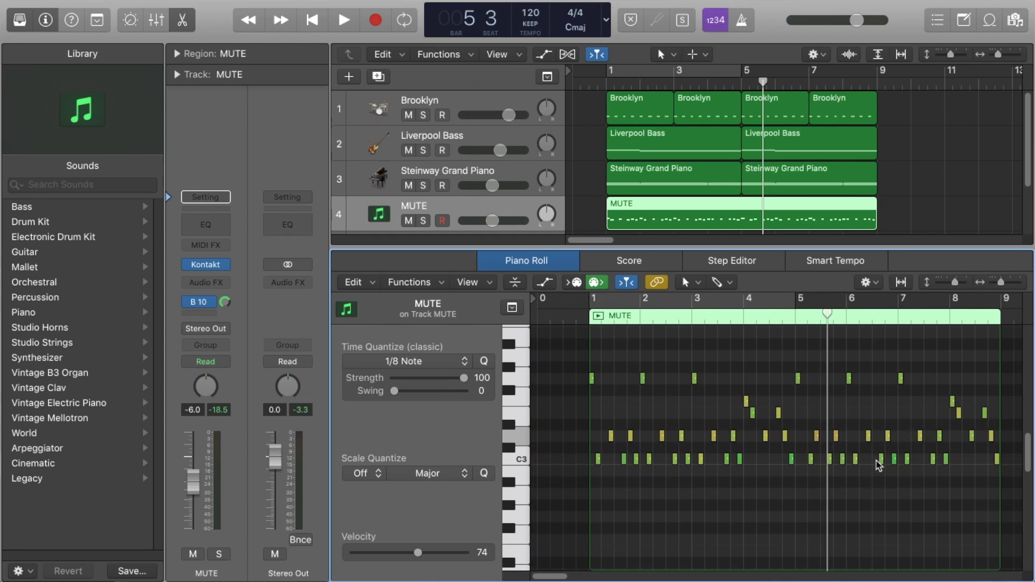
pyautogui.moveTo(810, 463); pyautogui.dragTo(805, 465)
pyautogui.scroll(5, 816, 421)
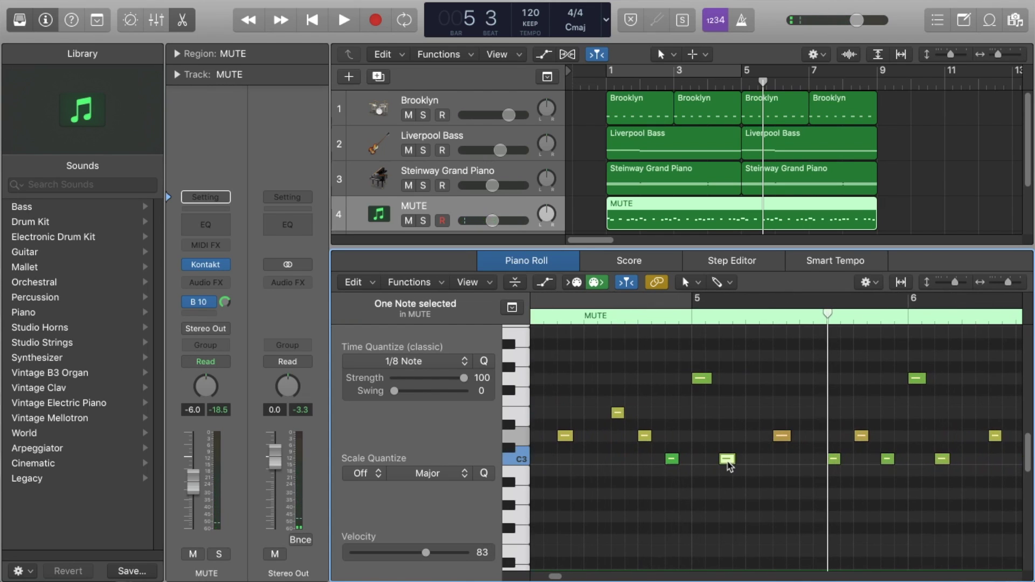
# Step: Play the edited MUTE passage from bar 5, return to bar 5 and close the Piano Roll
pyautogui.press('space')
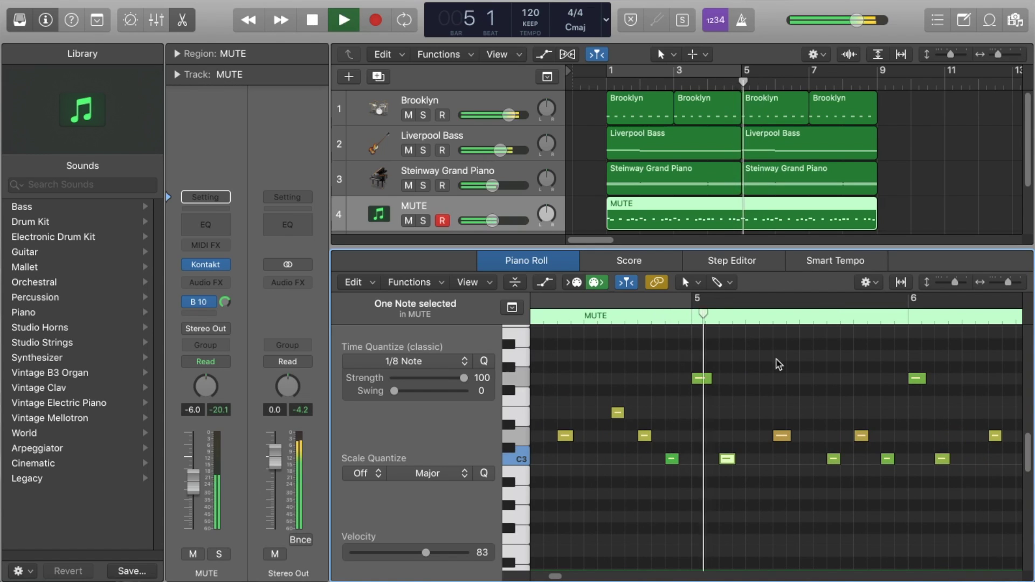
pyautogui.scroll(-4, 777, 360)
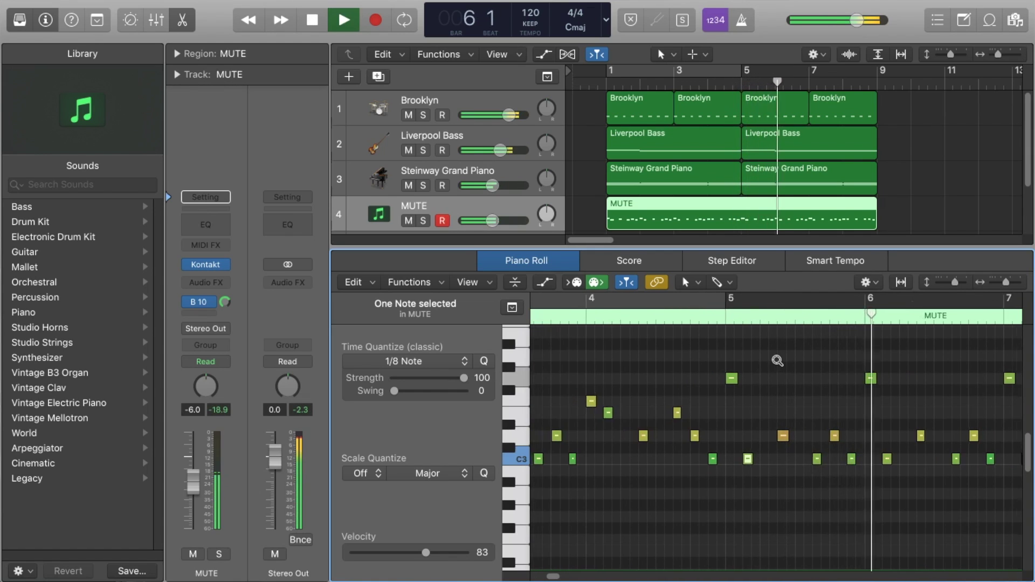
pyautogui.scroll(-4, 777, 361)
pyautogui.press('space')
pyautogui.click(739, 79)
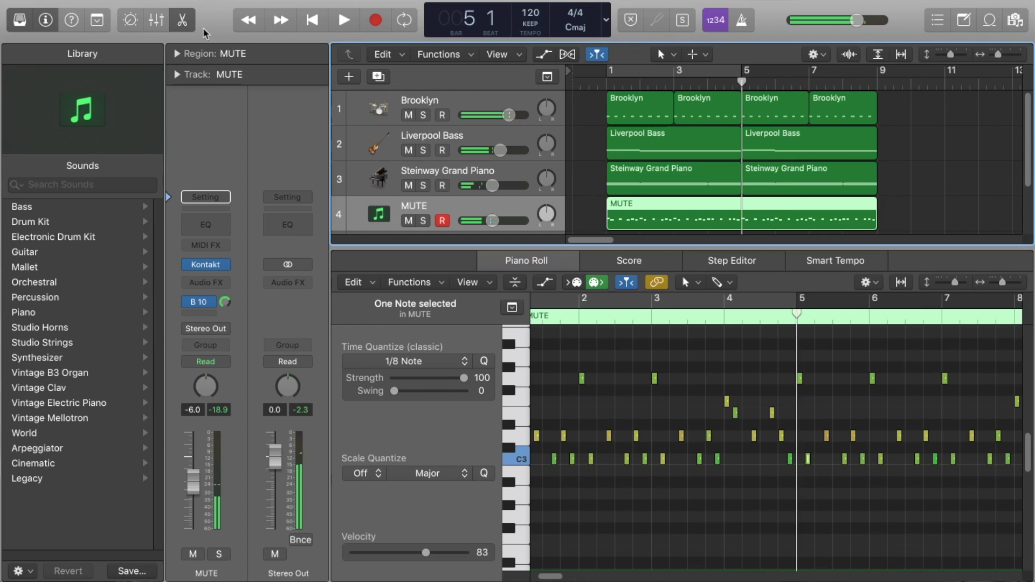
pyautogui.click(178, 21)
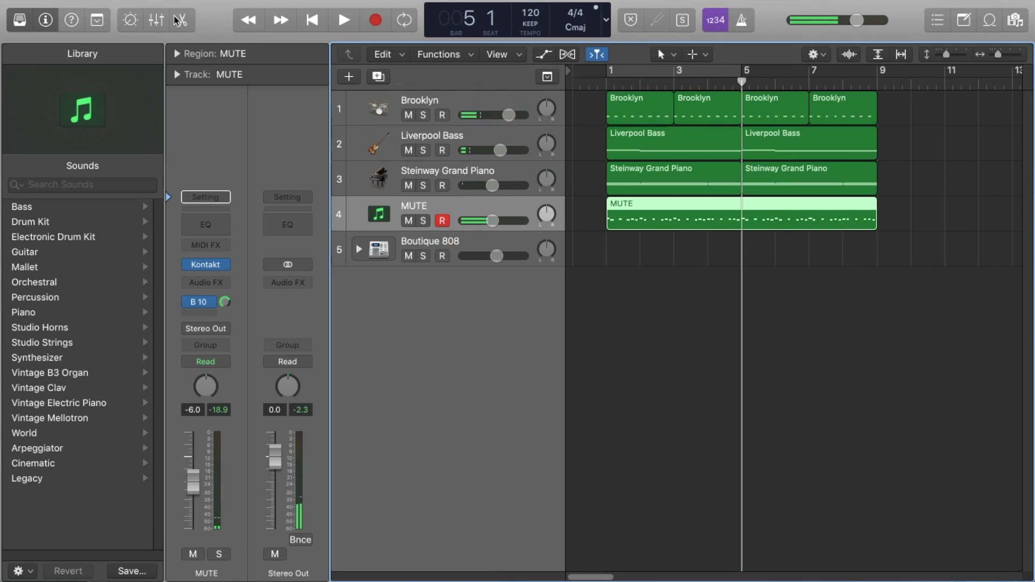
# Step: Lower the Boutique 808 track's volume to -8.0 dB, record a closed hi-hat part over bars 5 to 9 and inspect its notes
pyautogui.click(465, 243)
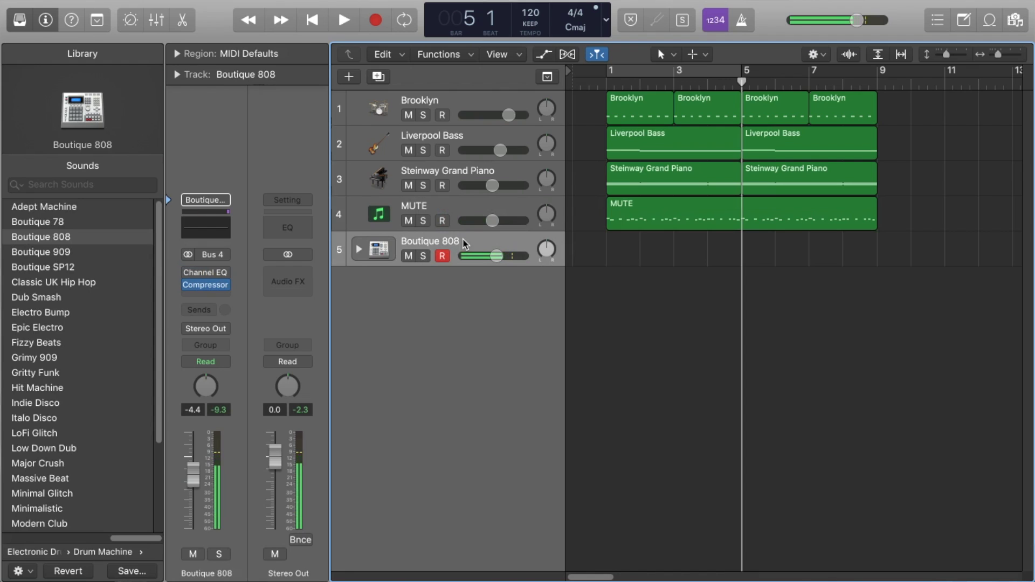
pyautogui.moveTo(511, 258); pyautogui.dragTo(479, 254)
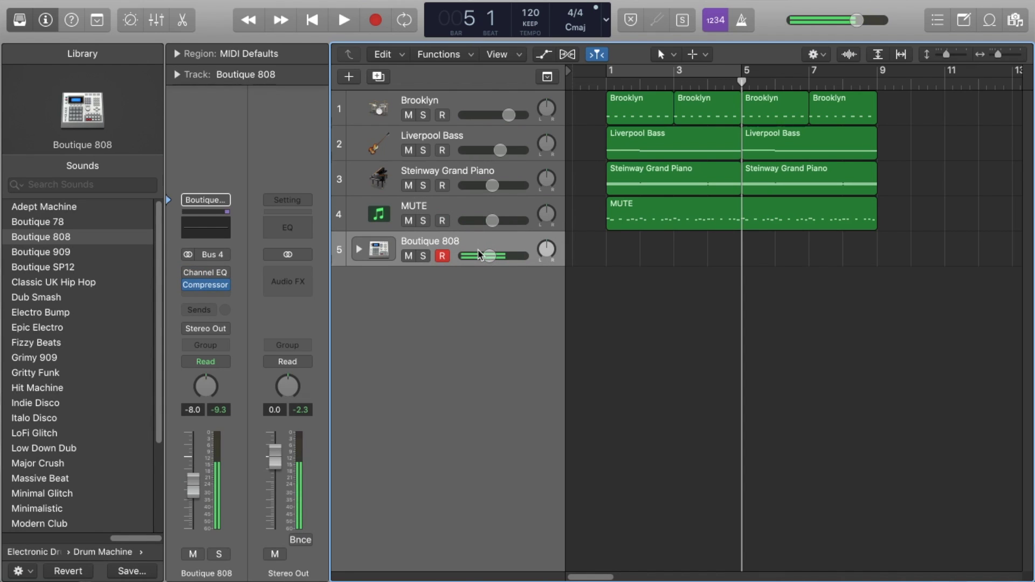
pyautogui.press('r')
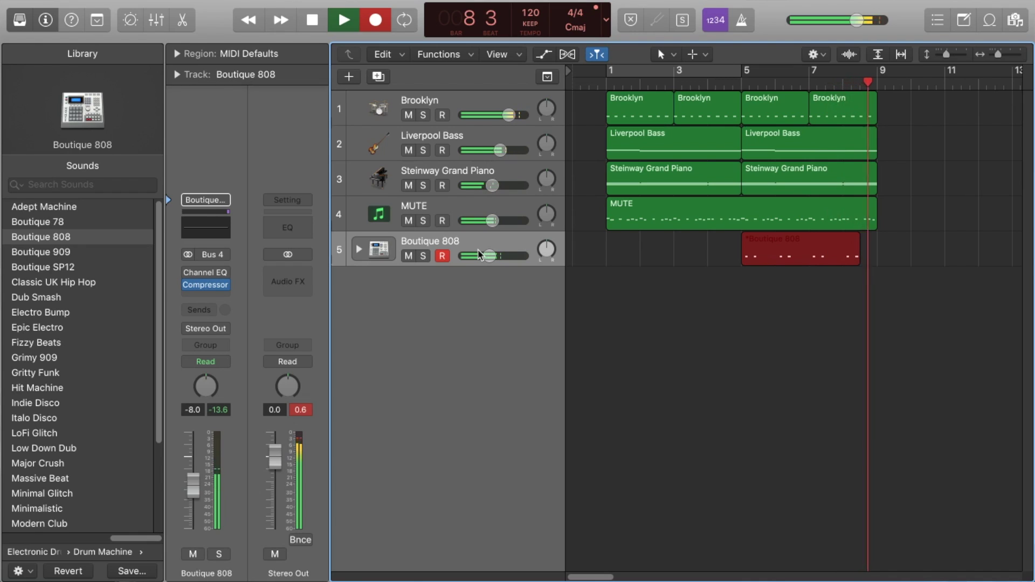
pyautogui.press('space')
pyautogui.doubleClick(784, 253)
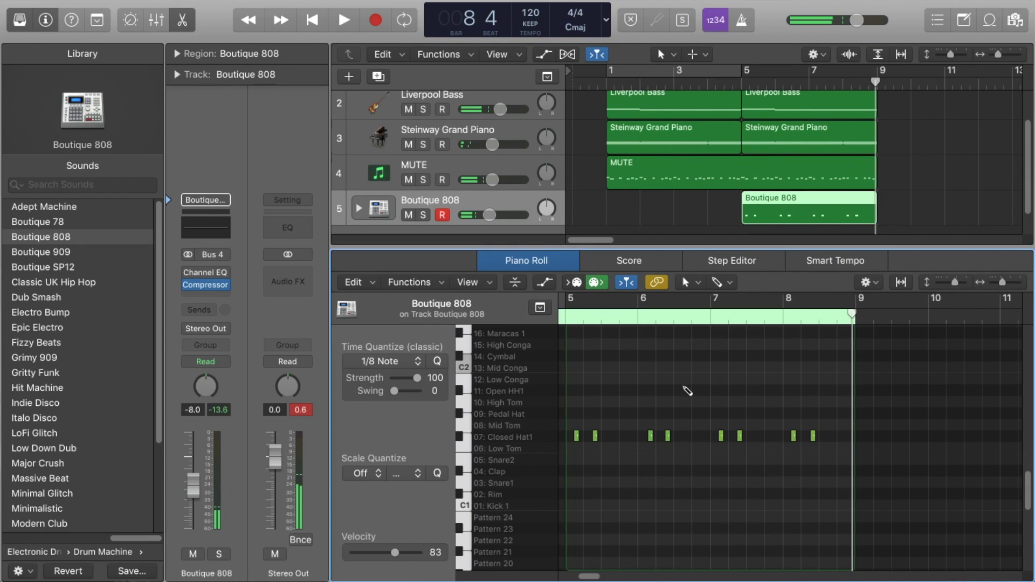
pyautogui.press('e')
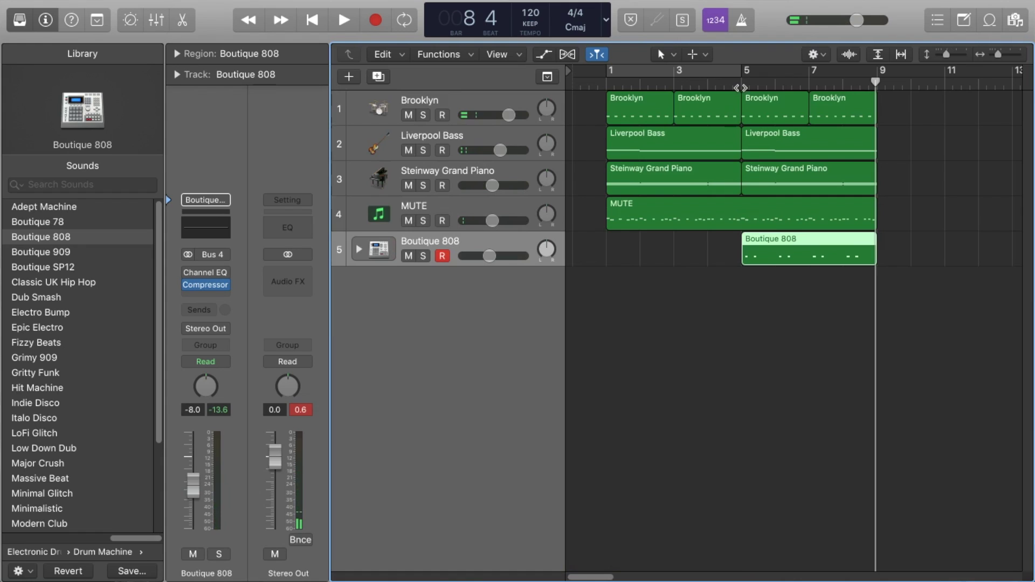
# Step: Play back from bar 5 to check the Boutique 808 hi-hat part against the other tracks
pyautogui.click(741, 88)
pyautogui.press('space')
pyautogui.hscroll(3, 862, 140)
pyautogui.click(862, 174)
pyautogui.moveTo(489, 265); pyautogui.dragTo(488, 262)
pyautogui.click(488, 256)
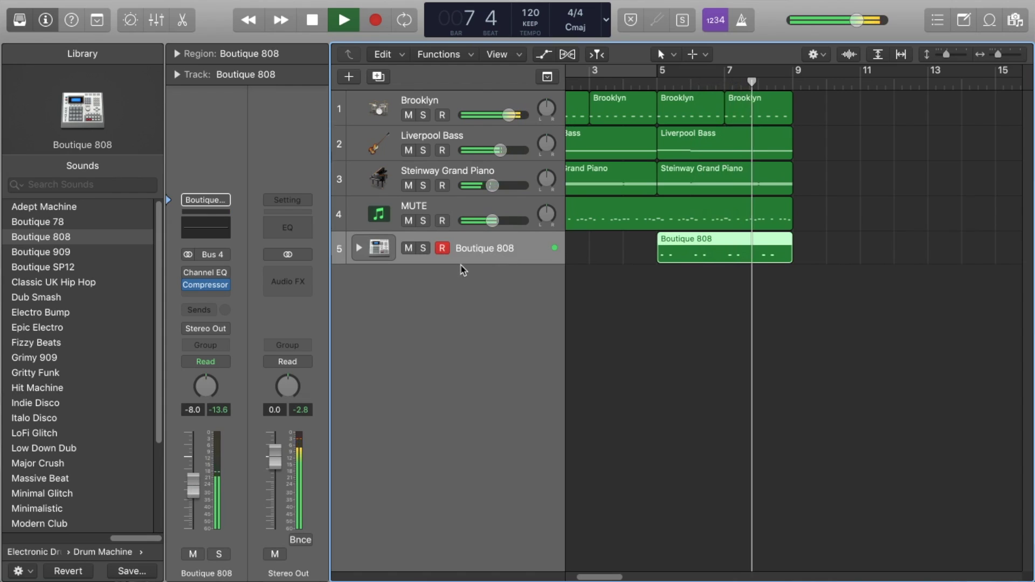
# Step: Lower the Boutique 808 track's volume to -12.6 dB and return the playhead to bar 5
pyautogui.press('super+Down')
pyautogui.press('super+Down')
pyautogui.moveTo(489, 307); pyautogui.dragTo(483, 307)
pyautogui.doubleClick(659, 85)
pyautogui.scroll(-3, 807, 217)
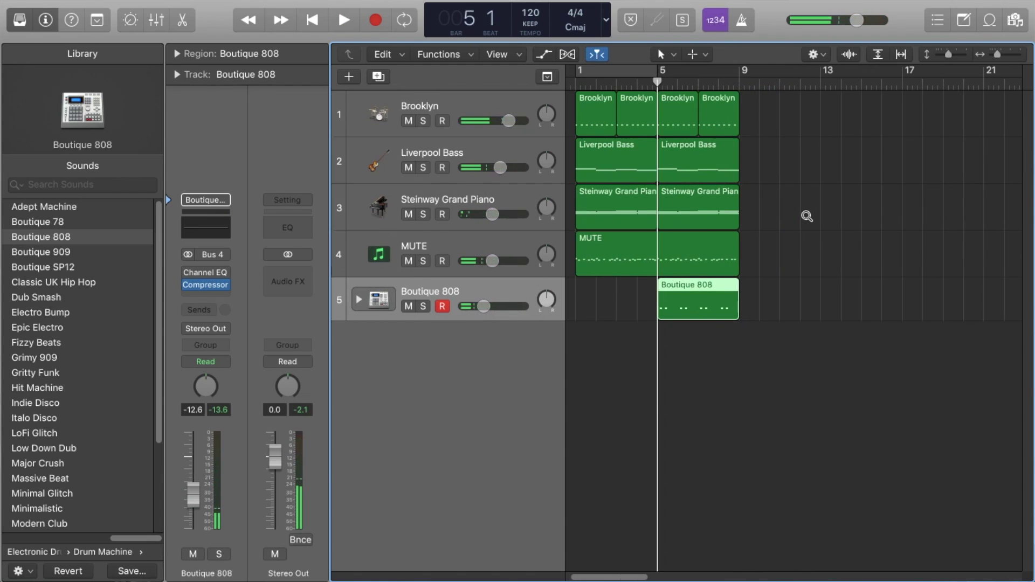
# Step: Split the MUTE region at bar 5 and duplicate the bars 5 to 9 regions of all five tracks to bar 9
pyautogui.moveTo(787, 329); pyautogui.dragTo(670, 111)
pyautogui.click(747, 318)
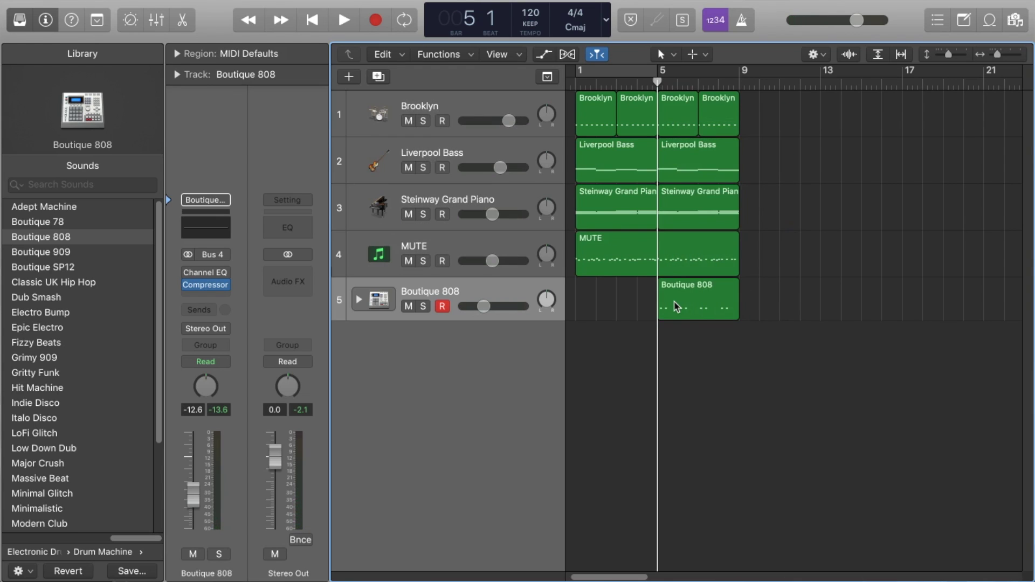
pyautogui.click(690, 252)
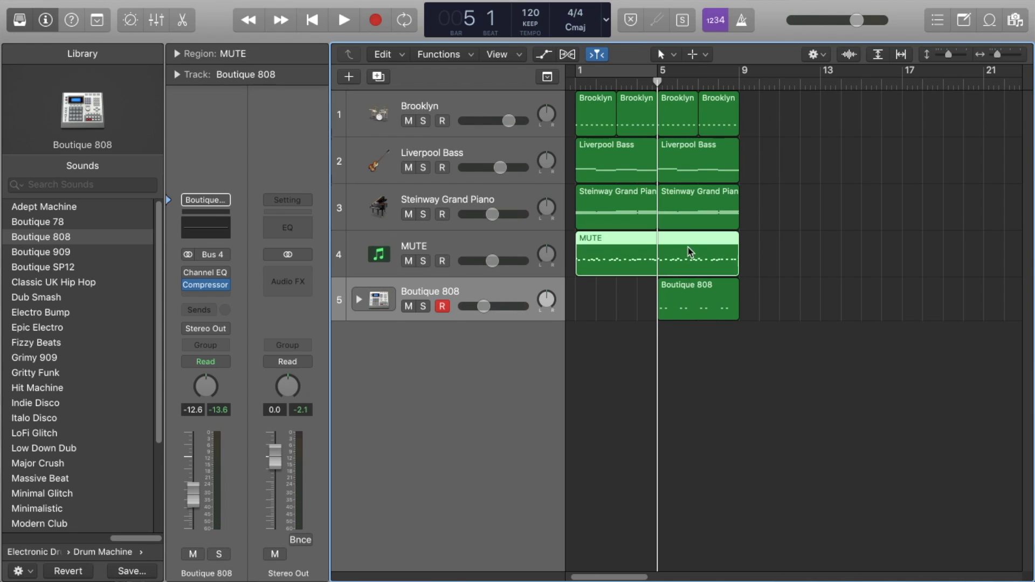
pyautogui.moveTo(773, 136); pyautogui.dragTo(680, 263)
pyautogui.press('super+t')
pyautogui.moveTo(767, 320); pyautogui.dragTo(754, 120)
# Step: Play across the transition at bar 9 to check the copied regions
pyautogui.click(731, 84)
pyautogui.press('space')
pyautogui.click(874, 192)
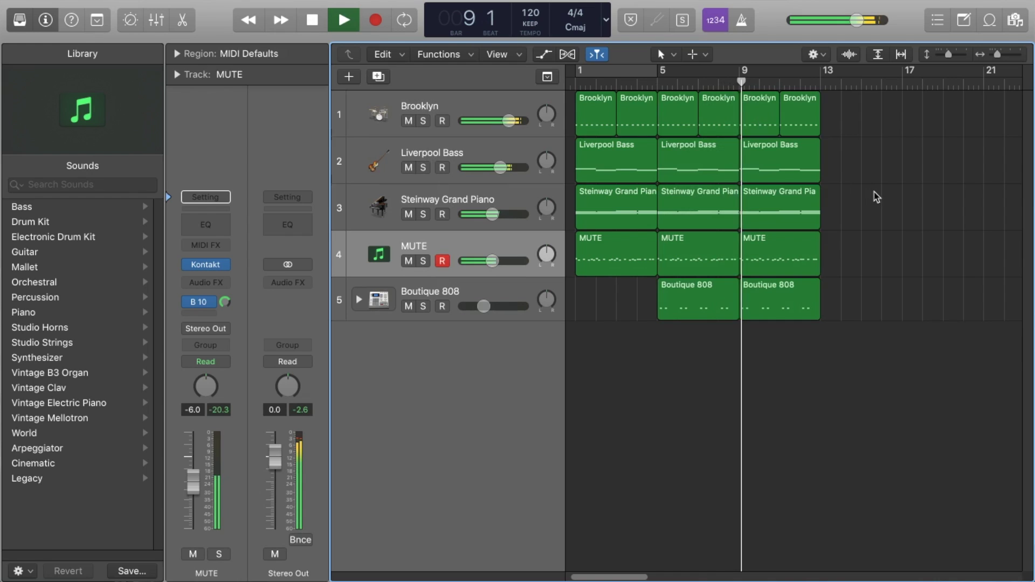
pyautogui.press('space')
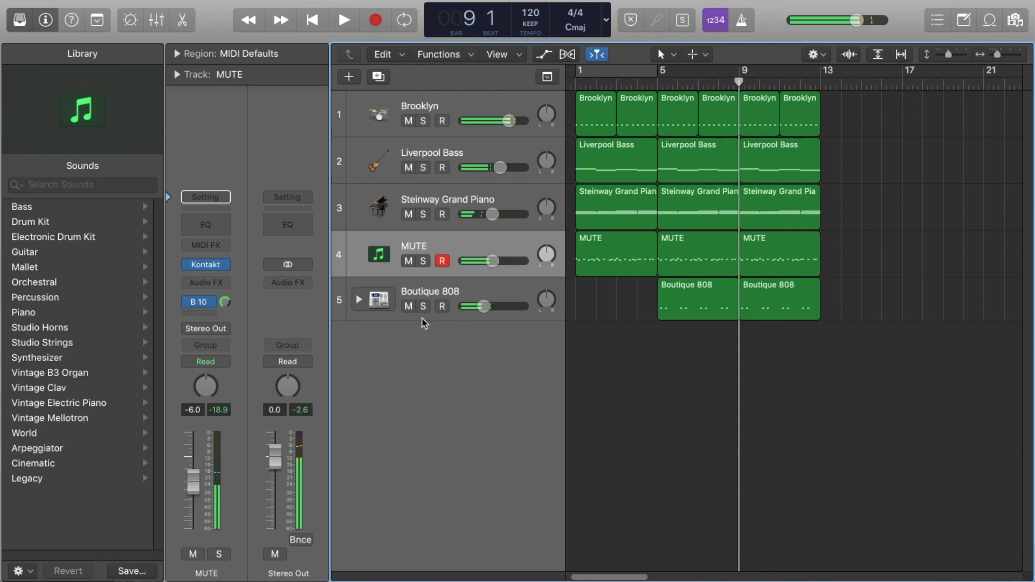
# Step: Add a software instrument track below Boutique 808 and load the Studio+ percussion producer kit
pyautogui.click(422, 318)
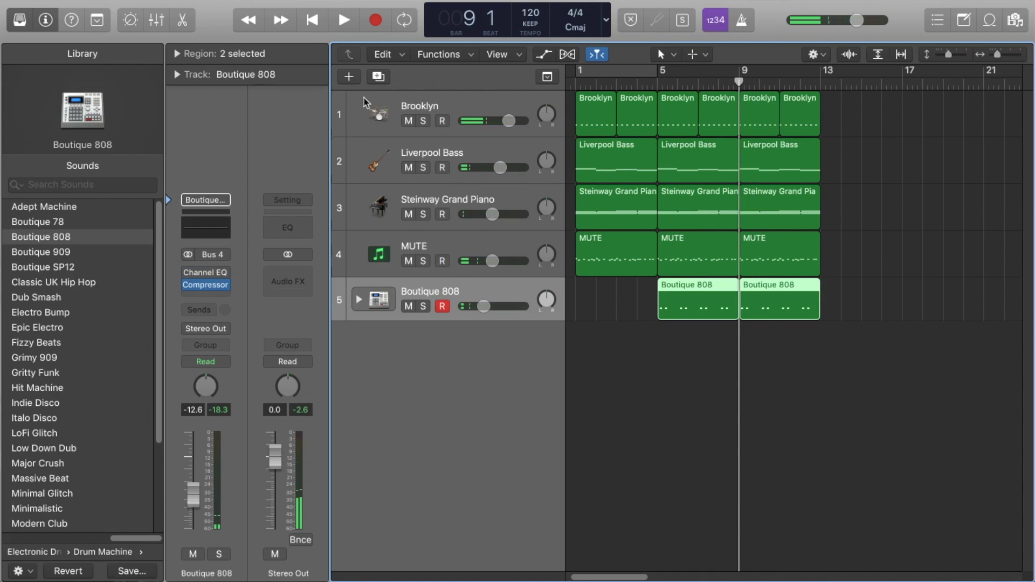
pyautogui.click(355, 81)
pyautogui.click(734, 221)
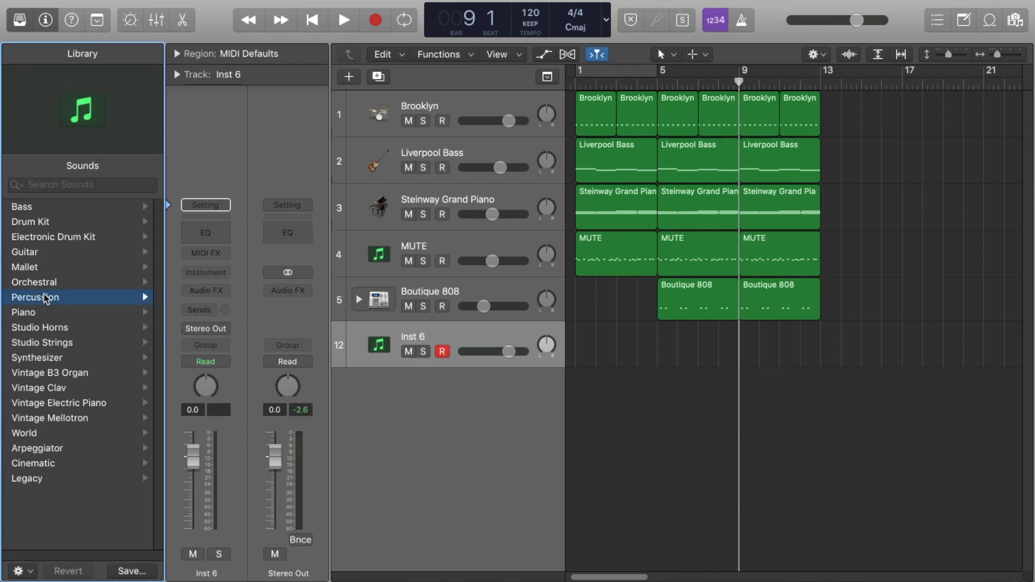
pyautogui.click(45, 297)
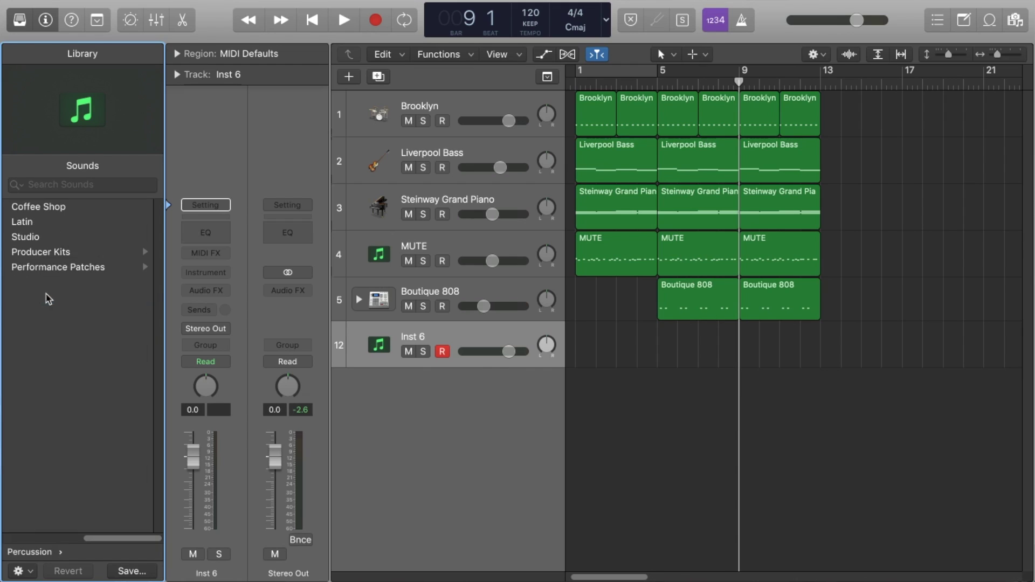
pyautogui.click(58, 254)
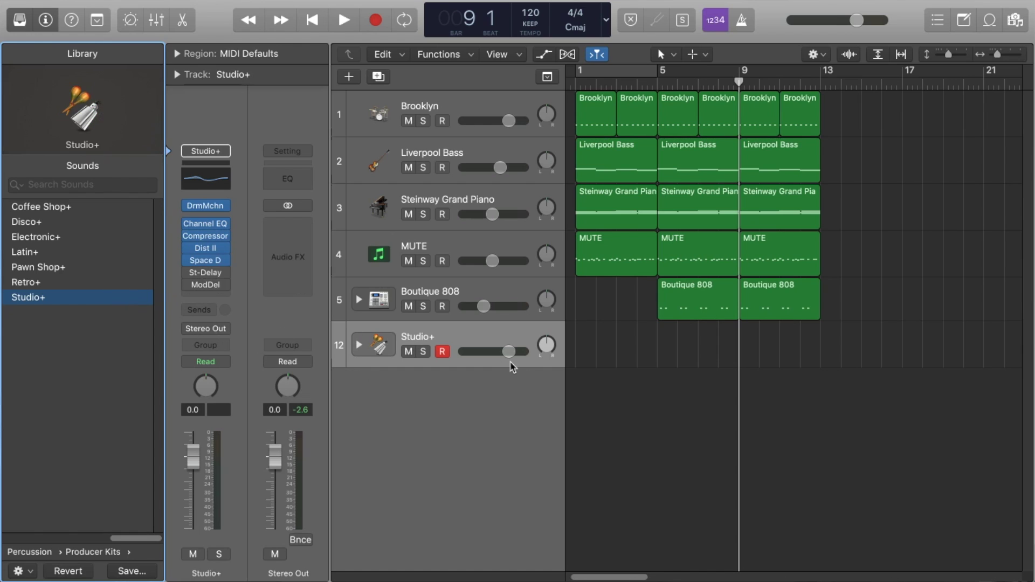
pyautogui.click(359, 350)
pyautogui.click(359, 350)
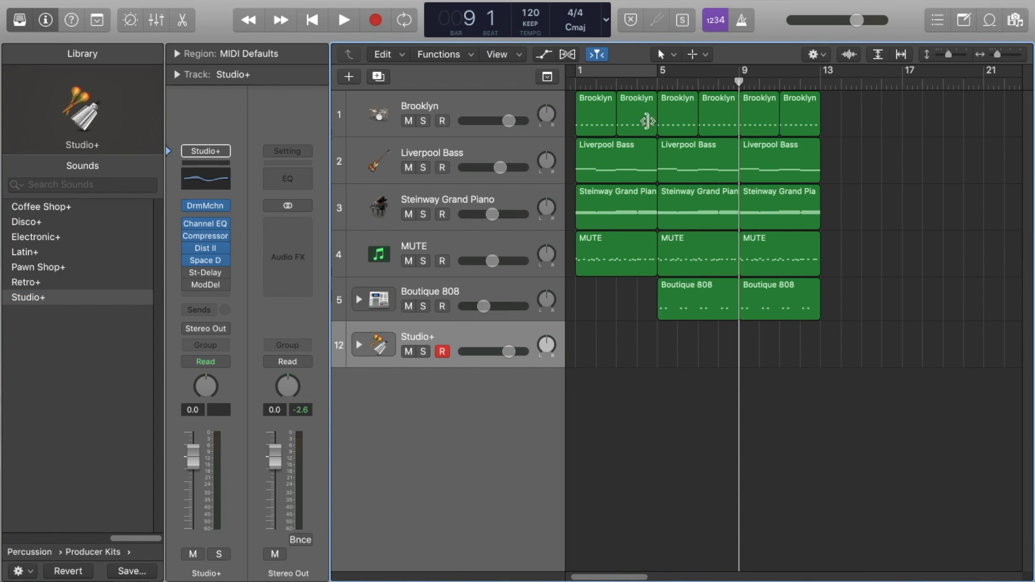
# Step: Record a tambourine part on the Studio+ track from bar 9 to bar 13
pyautogui.click(659, 79)
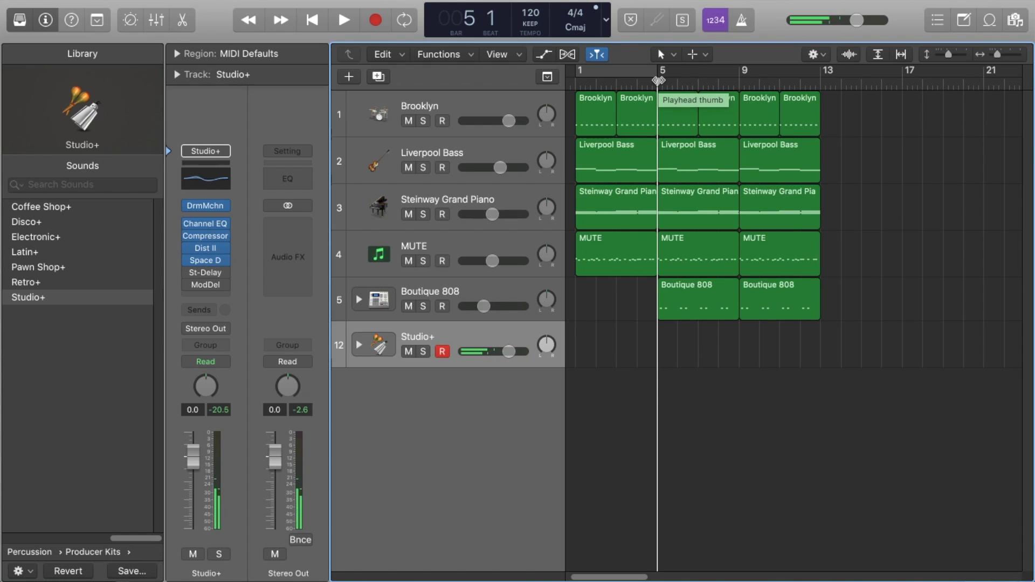
pyautogui.press('.')
pyautogui.press('.')
pyautogui.press('.')
pyautogui.press('.')
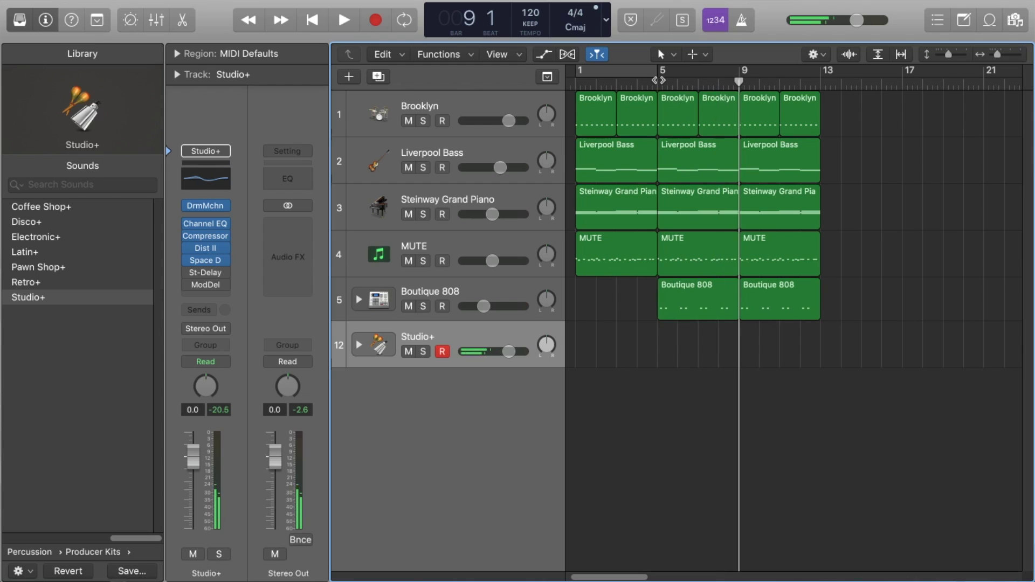
pyautogui.press('r')
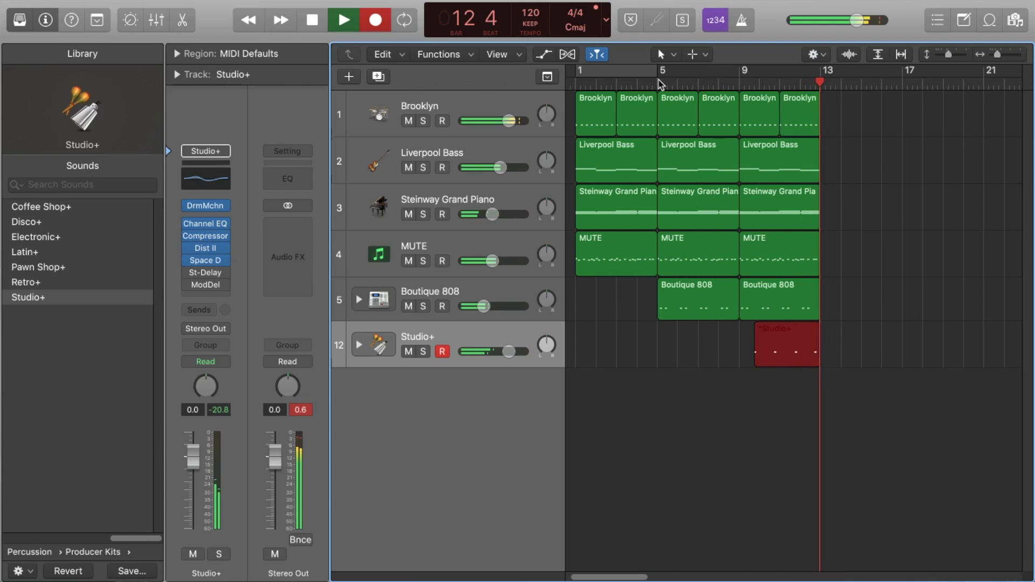
pyautogui.press('space')
# Step: Inspect the recorded tambourine notes in the Piano Roll, close it and play back from bar 9
pyautogui.doubleClick(765, 357)
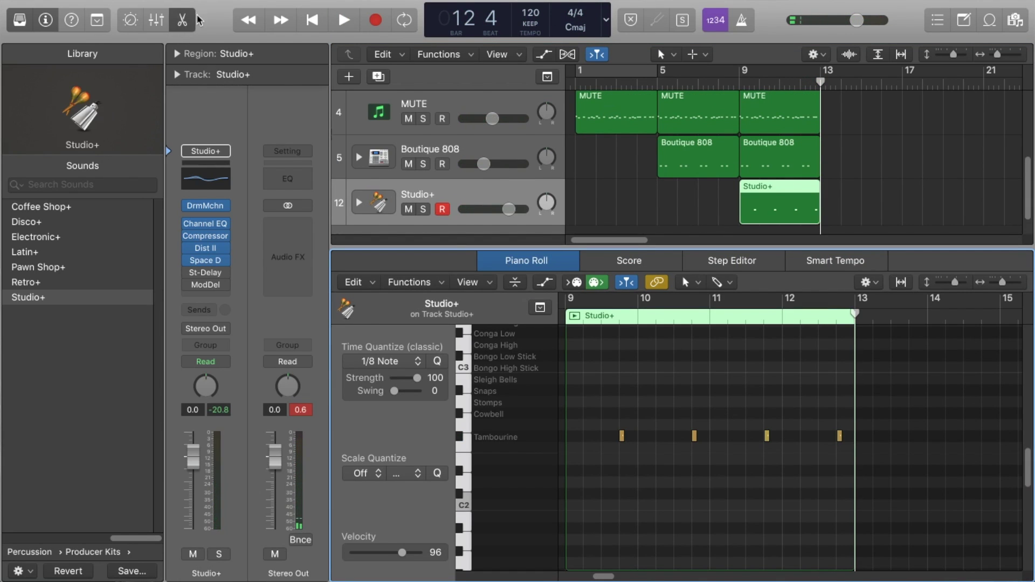
pyautogui.press('e')
pyautogui.press('space')
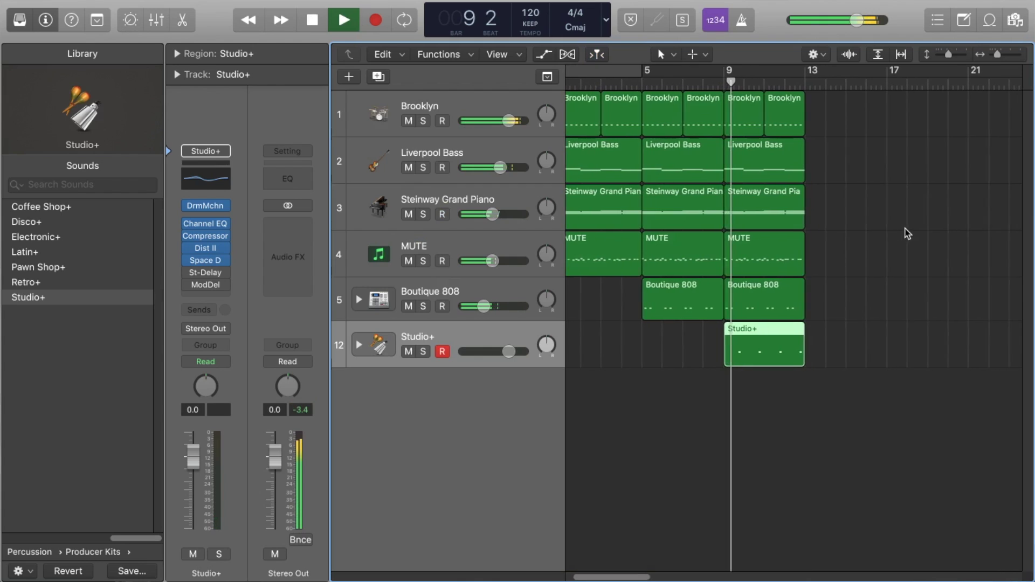
pyautogui.scroll(-1, 892, 241)
pyautogui.click(892, 241)
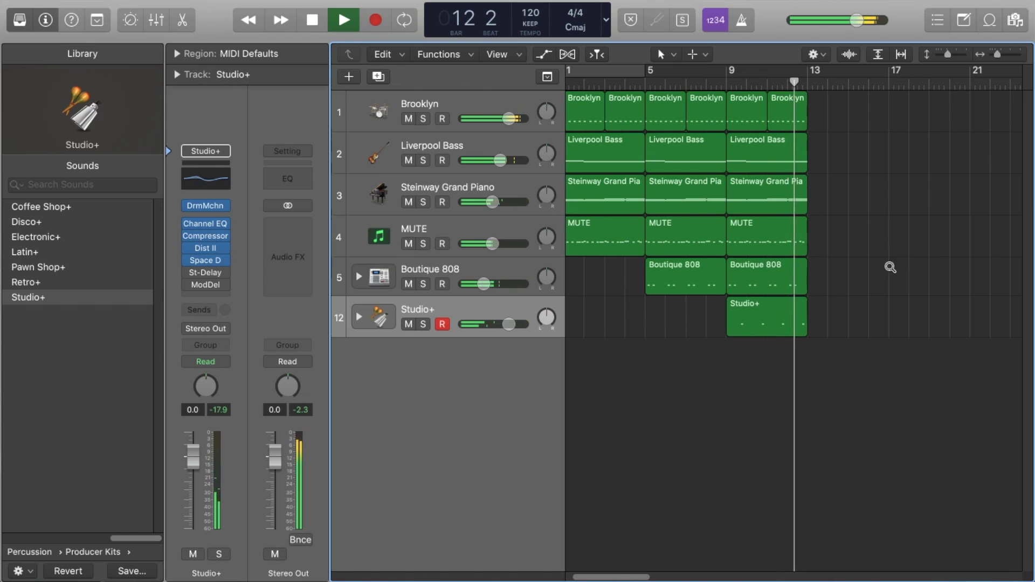
# Step: Duplicate the bars 9 to 13 regions of all six tracks to bar 13 and return the playhead to bar 9
pyautogui.moveTo(860, 325); pyautogui.dragTo(819, 121)
pyautogui.hscroll(-2, 819, 122)
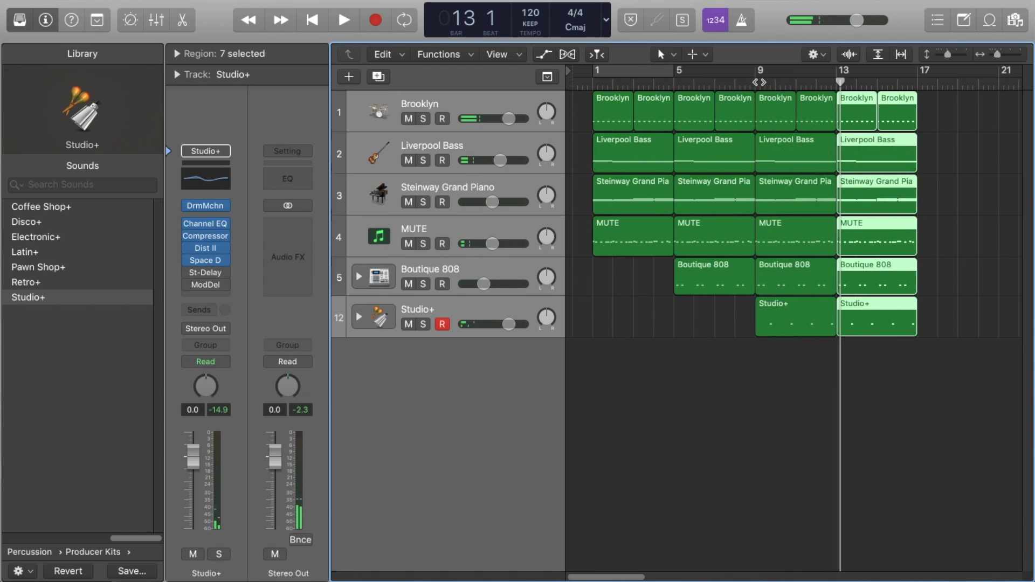
pyautogui.click(757, 85)
# Step: Filter the Apple Loops by the Shaker instrument and preview the Shaker 01 loop
pyautogui.click(987, 21)
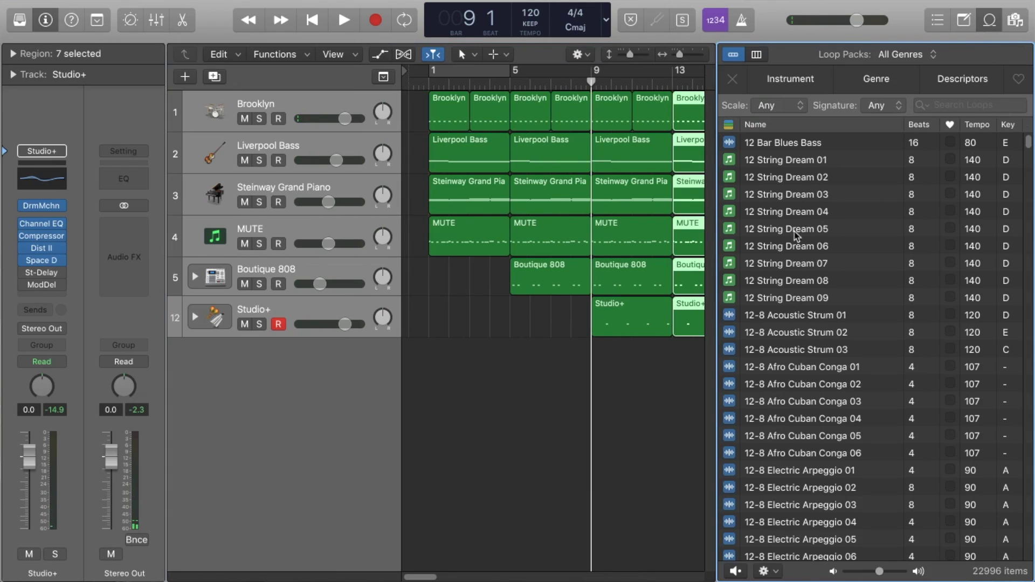
pyautogui.click(801, 86)
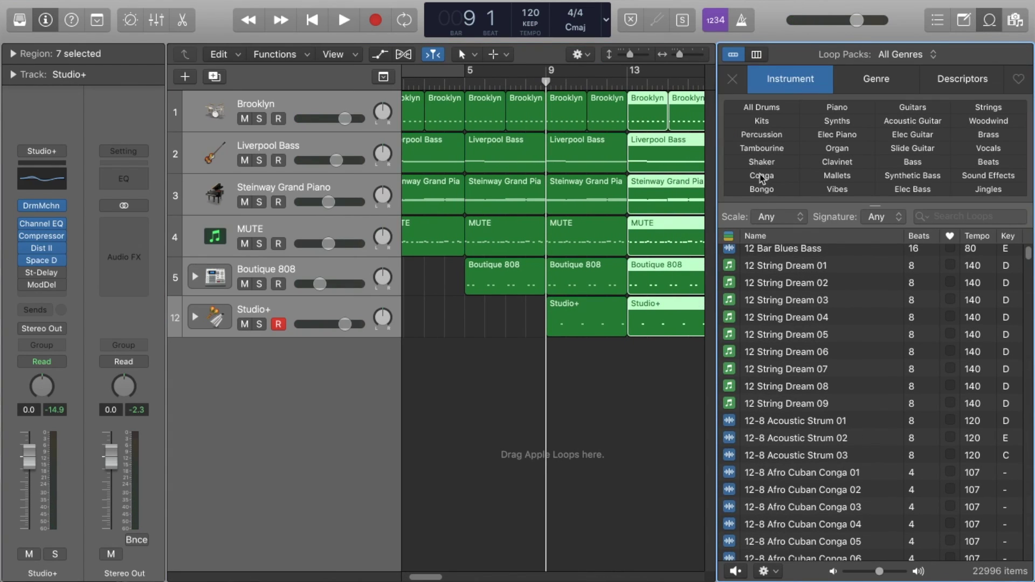
pyautogui.click(762, 161)
pyautogui.scroll(-15, 798, 399)
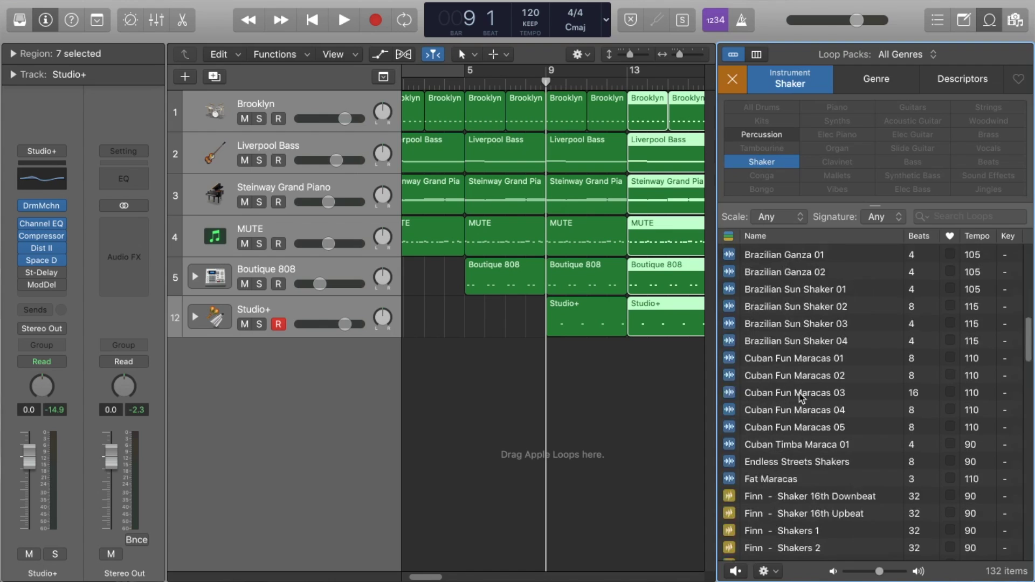
pyautogui.scroll(-5, 800, 430)
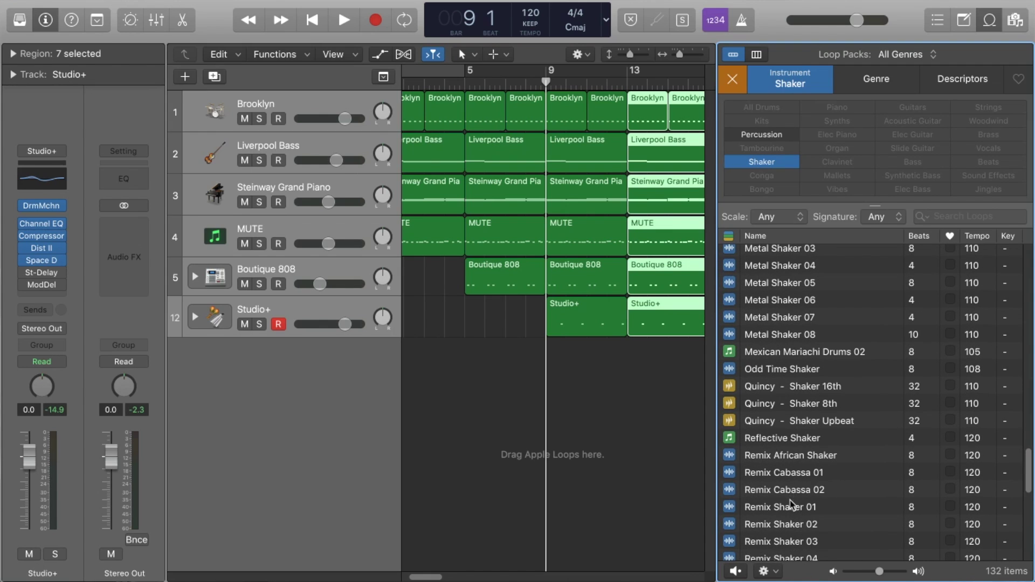
pyautogui.scroll(-5, 791, 506)
pyautogui.click(751, 432)
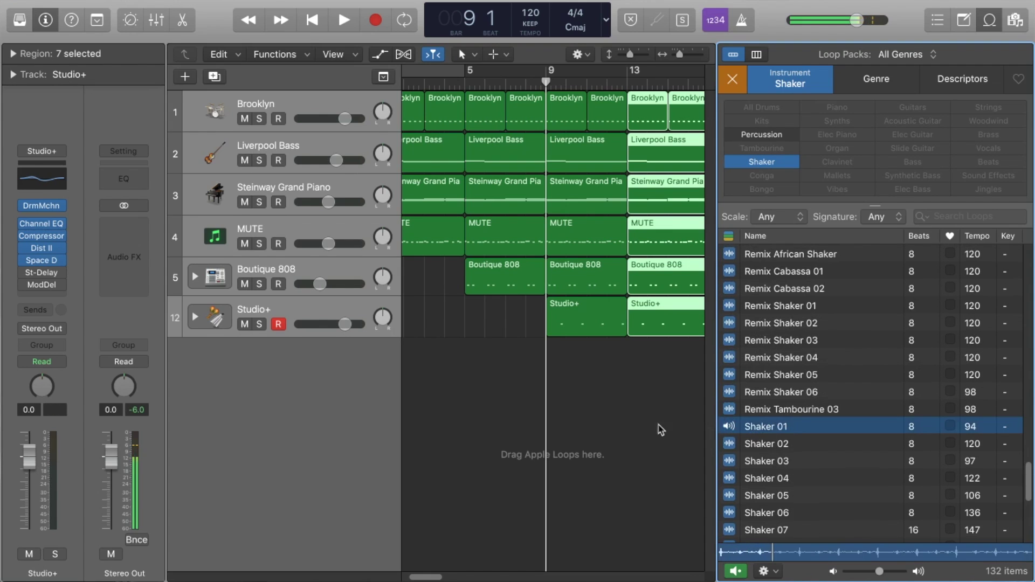
# Step: Place the Shaker 01 loop on a new track at bar 9 and copy it to bar 11
pyautogui.moveTo(761, 437); pyautogui.dragTo(575, 404)
pyautogui.click(988, 20)
pyautogui.moveTo(564, 364); pyautogui.dragTo(669, 360)
# Step: Duplicate the two Shaker 01 loops to bar 13 so the shaker part reaches bar 17
pyautogui.press('super+Right')
pyautogui.press('super+Right')
pyautogui.press('super+Right')
pyautogui.press('super+Right')
pyautogui.press('super+Right')
pyautogui.press('super+Right')
pyautogui.press('super+Right')
pyautogui.press('super+Right')
pyautogui.press('super+Left')
pyautogui.press('super+Left')
pyautogui.press('super+Left')
pyautogui.press('super+Left')
pyautogui.press('super+Left')
pyautogui.moveTo(676, 431); pyautogui.dragTo(786, 371)
pyautogui.hscroll(5, 778, 396)
pyautogui.scroll(-3, 778, 396)
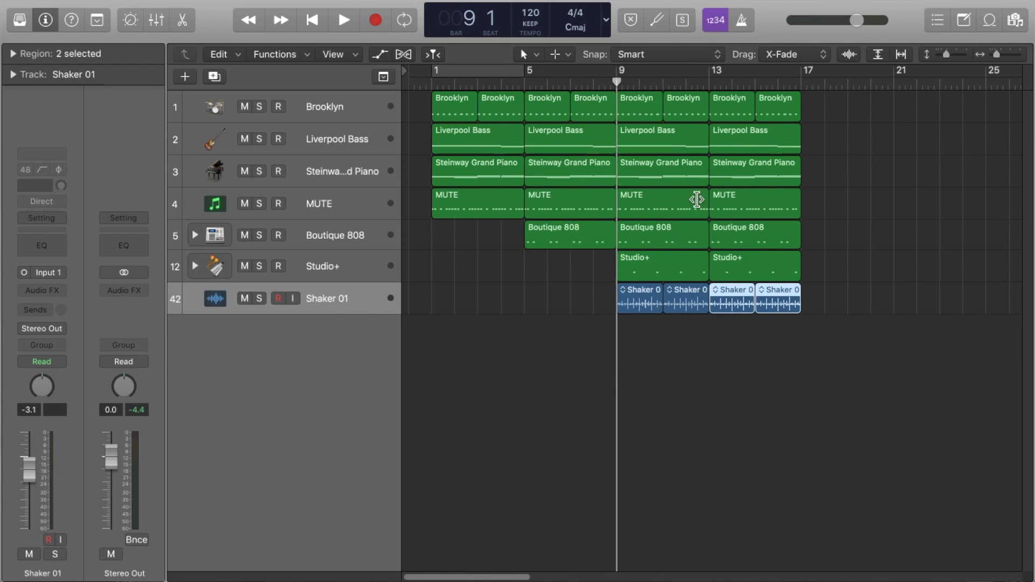
# Step: Lower the Shaker 01 track's volume to -18.0 dB while playing from bar 9, and save the project
pyautogui.press('space')
pyautogui.click(342, 297)
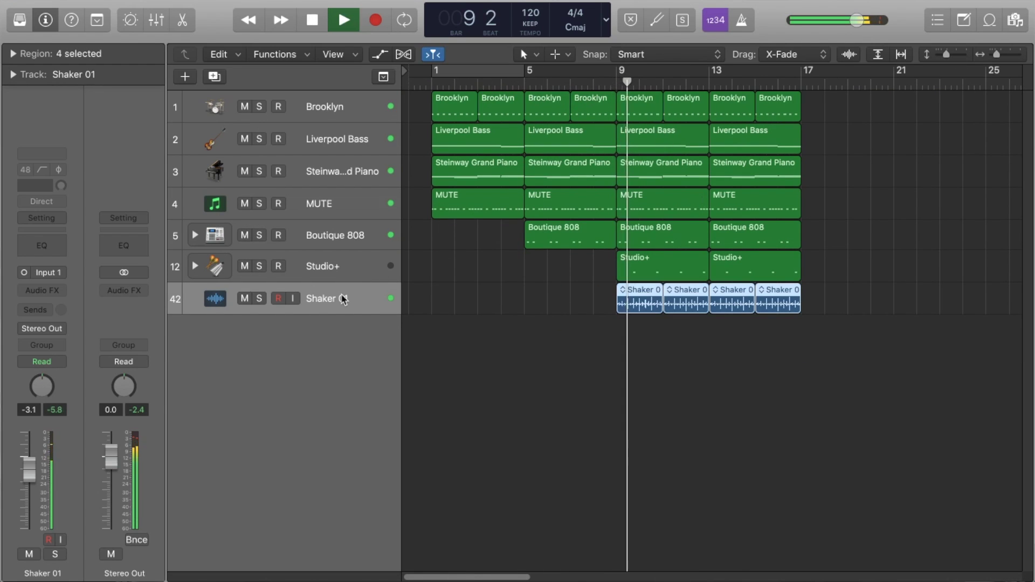
pyautogui.moveTo(33, 479); pyautogui.dragTo(33, 516)
pyautogui.click(558, 390)
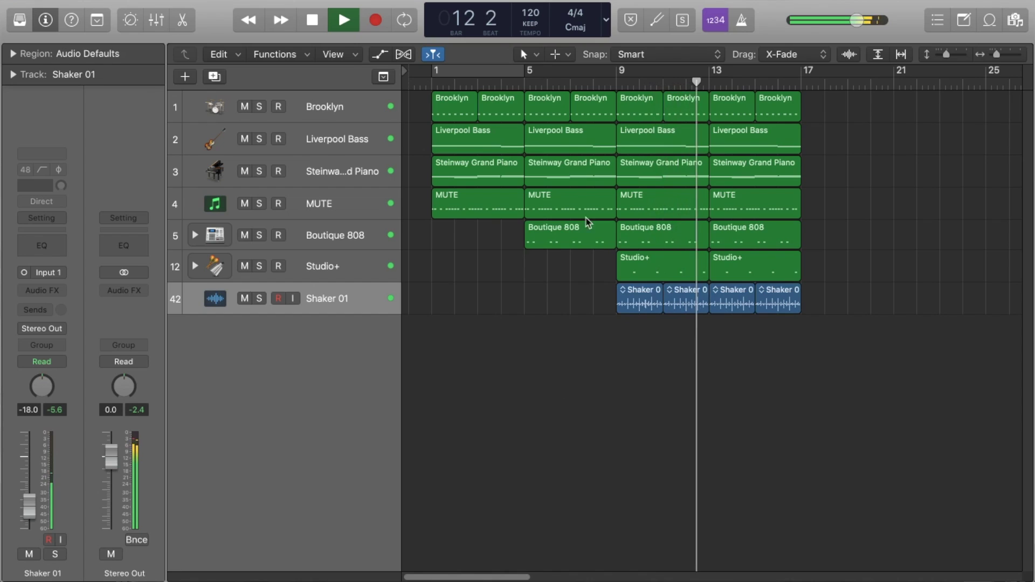
pyautogui.press('super+Up')
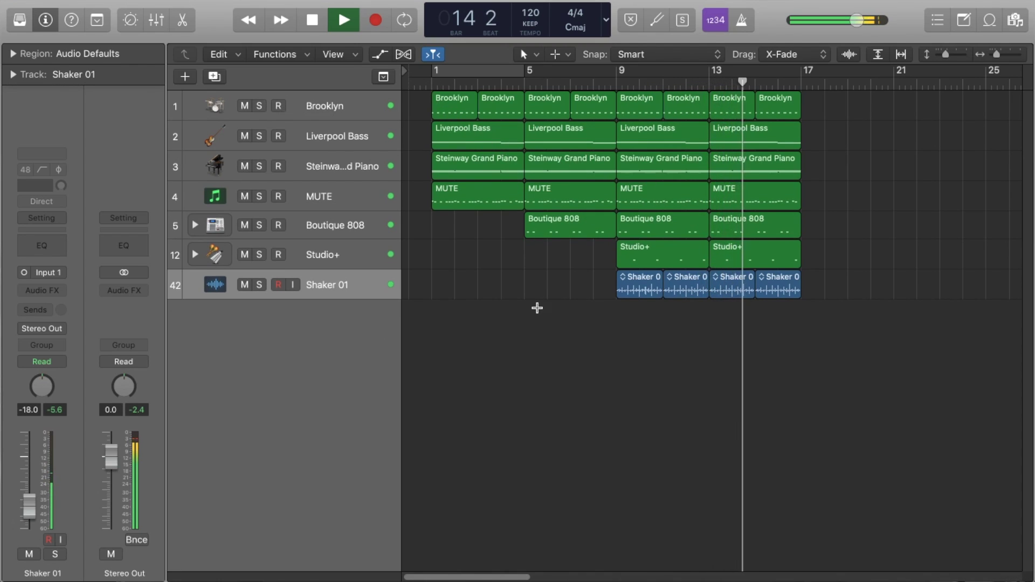
pyautogui.press('super+s')
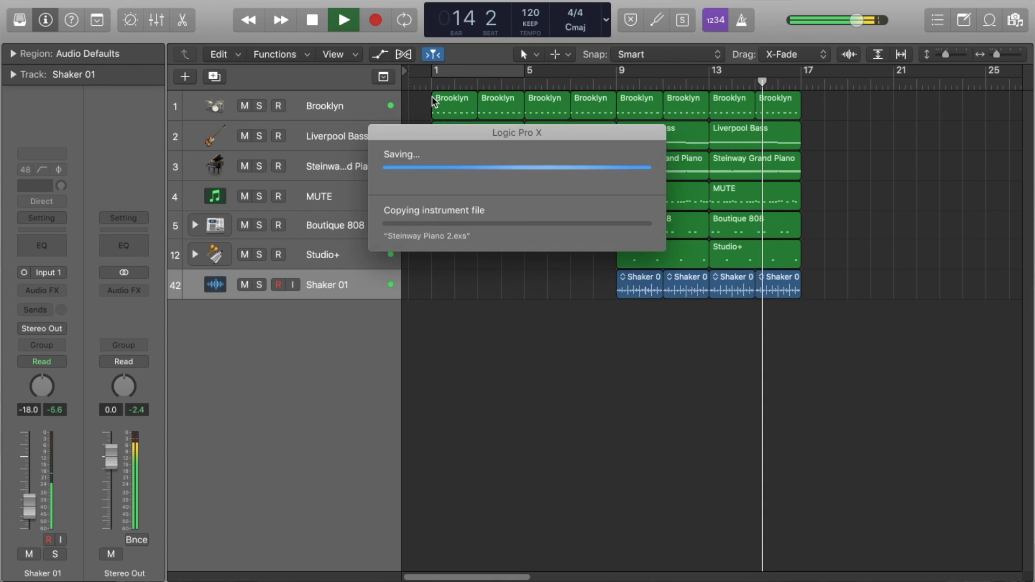
# Step: Play the song from the beginning and fine-tune the Shaker 01 track's volume to -19.0 dB
pyautogui.press('Return')
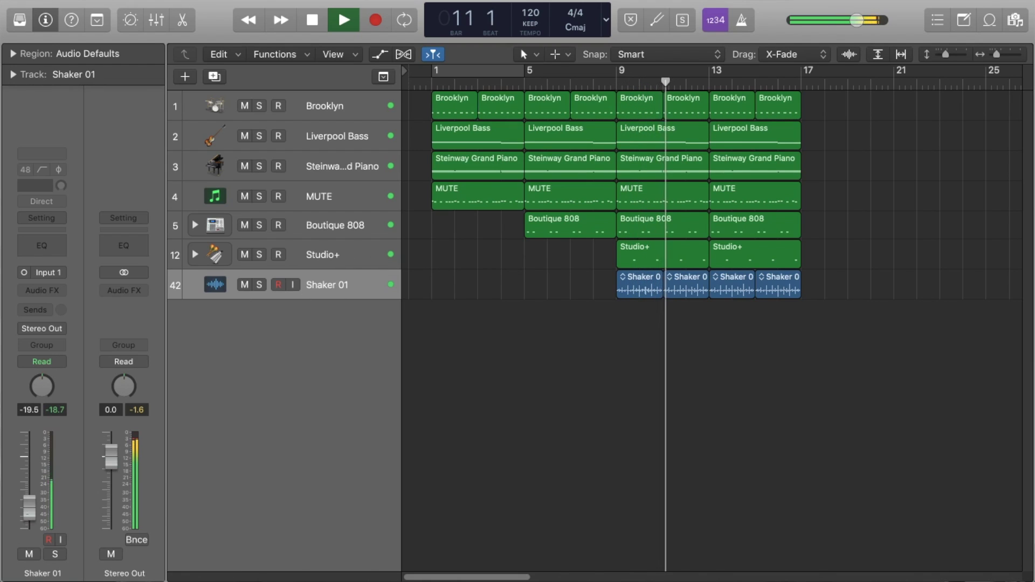
pyautogui.moveTo(29, 508); pyautogui.dragTo(29, 507)
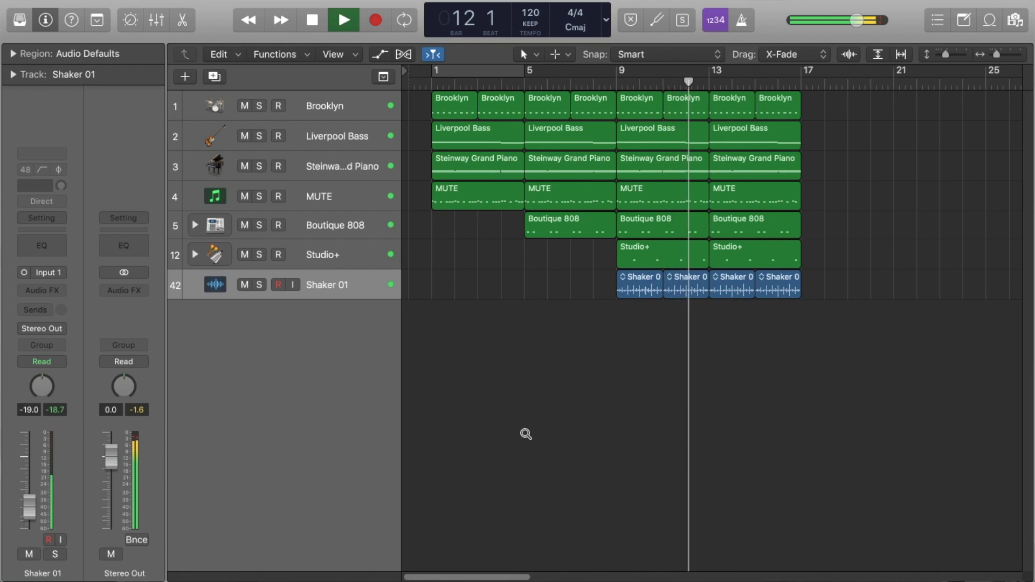
pyautogui.scroll(-1, 525, 433)
pyautogui.hscroll(3, 622, 390)
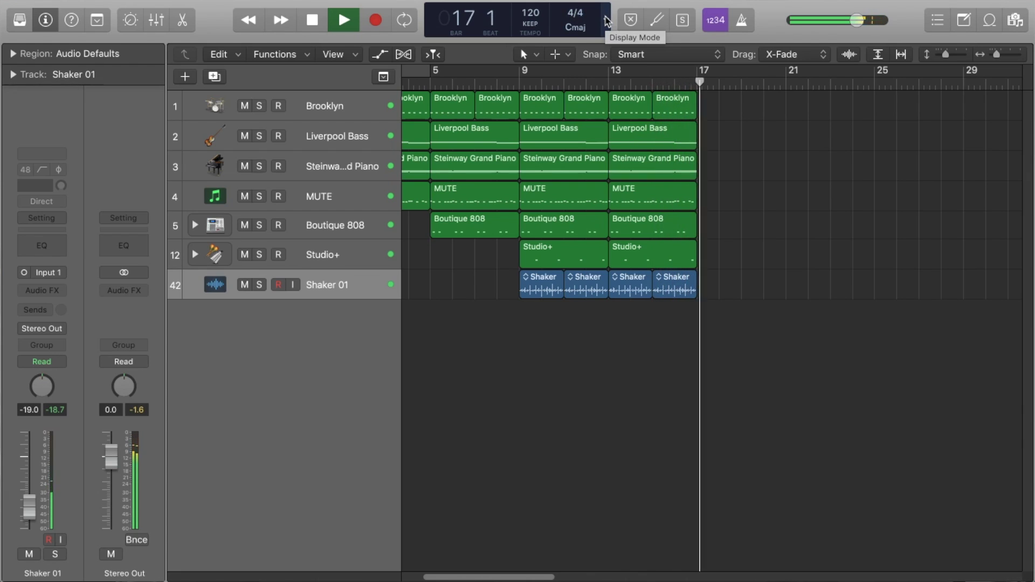
# Step: Switch the transport display to show time as well as bar position, and play the ending from about bar 16
pyautogui.click(608, 22)
pyautogui.click(628, 118)
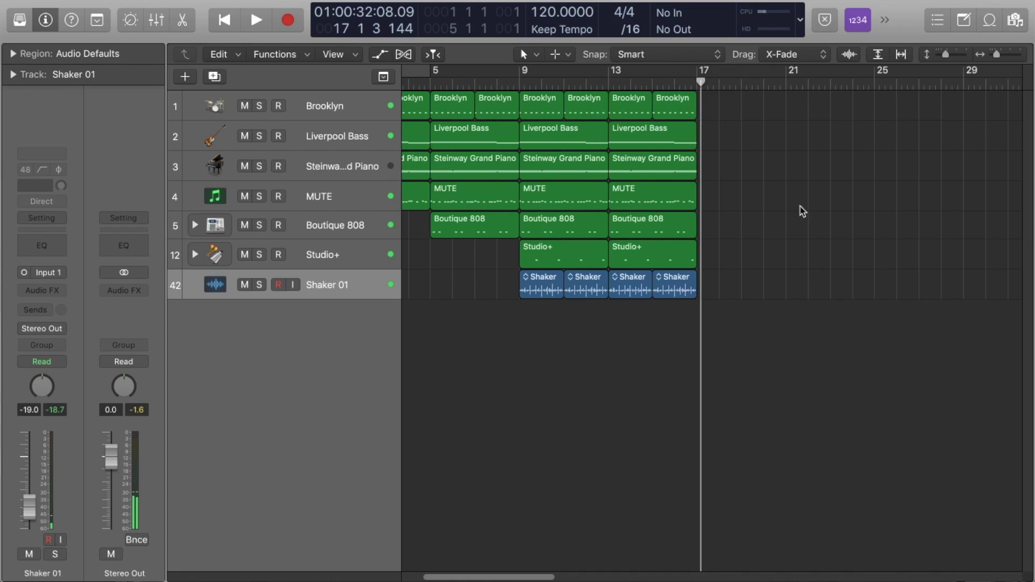
pyautogui.click(678, 81)
pyautogui.press('space')
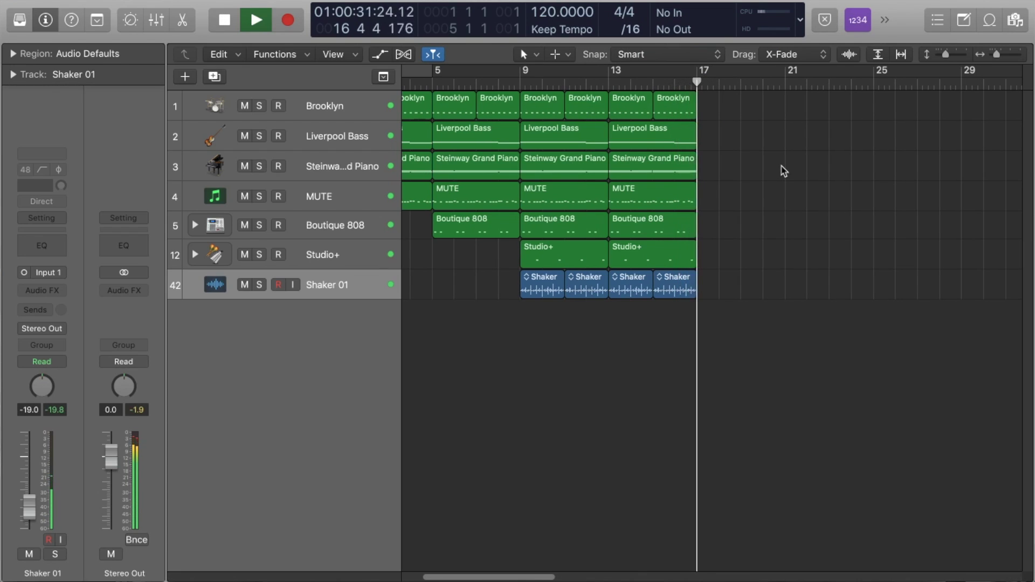
pyautogui.press('space')
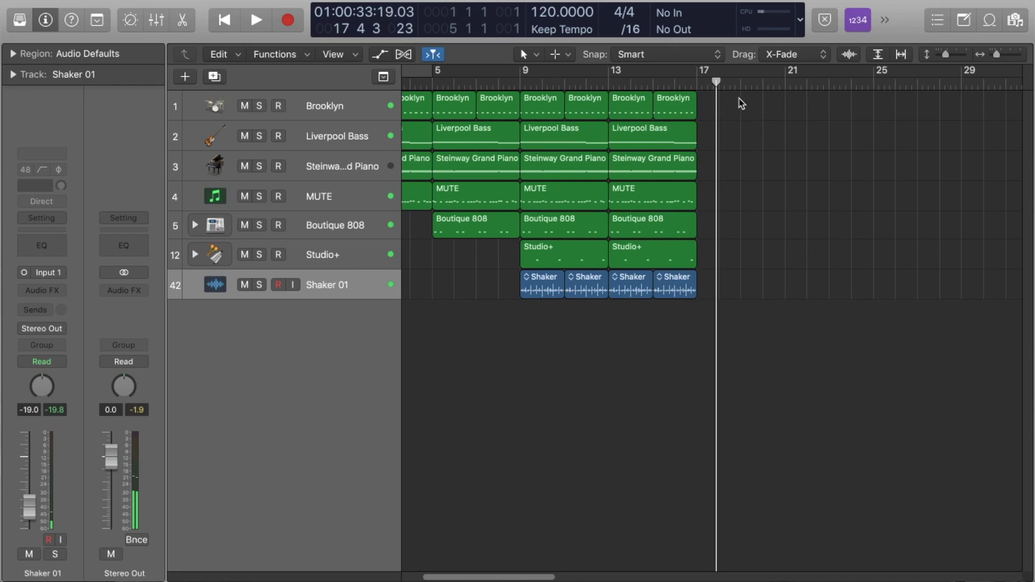
# Step: Replay the ending past bar 17 to check the running time and place the playhead at bar 18
pyautogui.click(671, 82)
pyautogui.press('space')
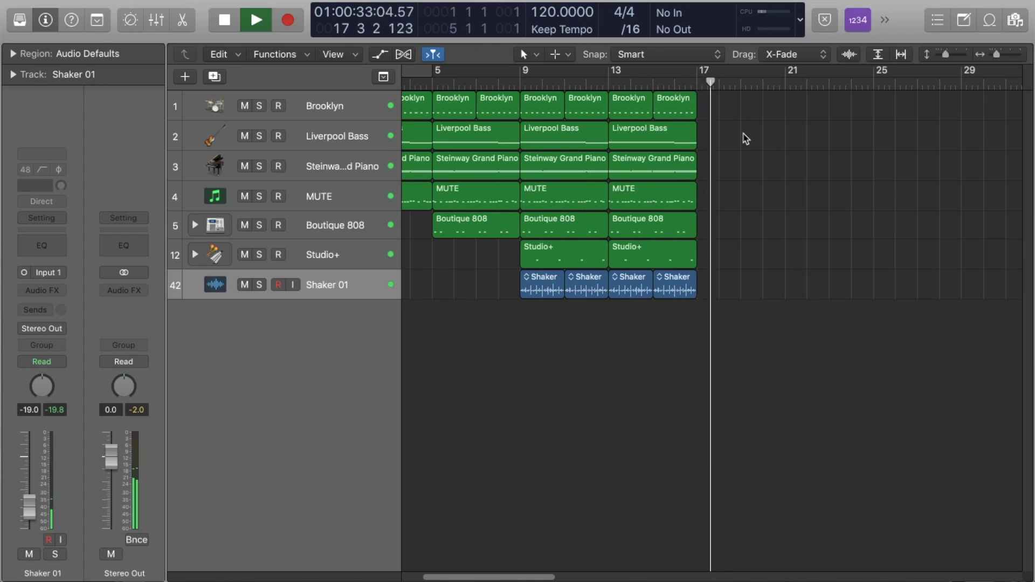
pyautogui.press('space')
pyautogui.click(719, 83)
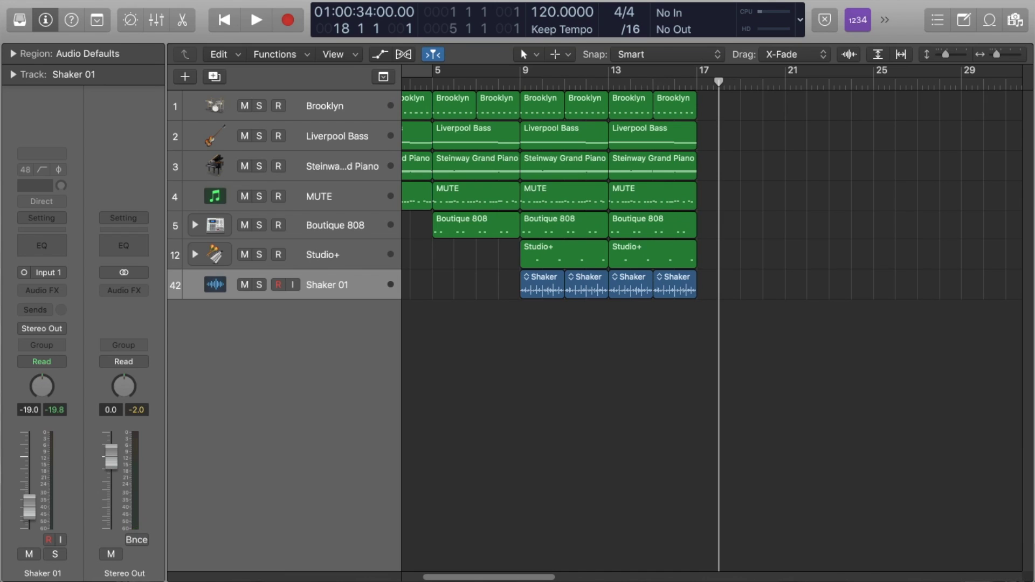
# Step: Add the 02 reverse cymbal sample on its own track with its peak aligned to bar 18, and lower the track's volume to -14.8 dB
pyautogui.moveTo(648, 580); pyautogui.dragTo(724, 338)
pyautogui.scroll(2, 700, 358)
pyautogui.scroll(5, 739, 349)
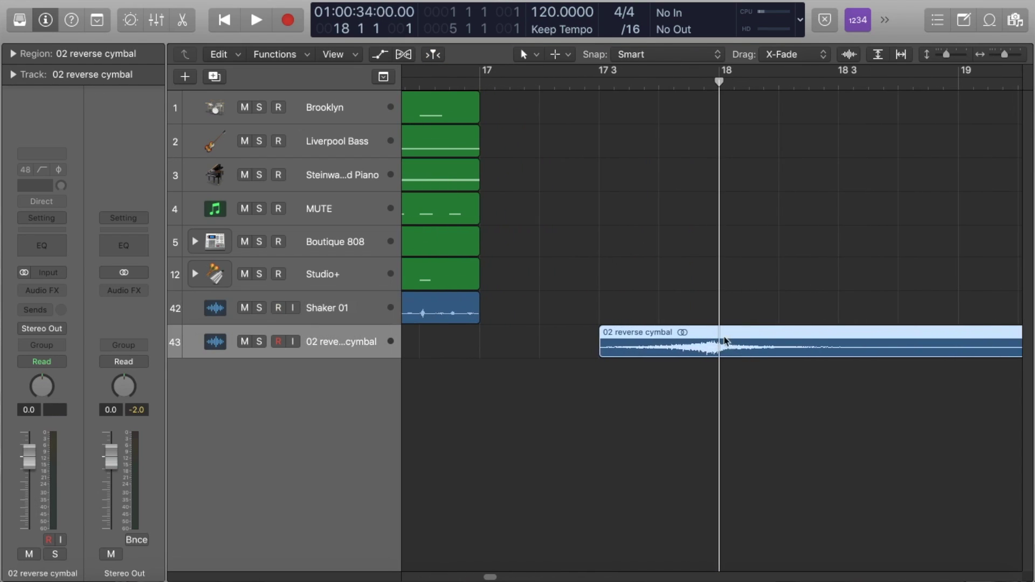
pyautogui.scroll(-3, 720, 333)
pyautogui.scroll(3, 720, 337)
pyautogui.moveTo(352, 507); pyautogui.dragTo(341, 508)
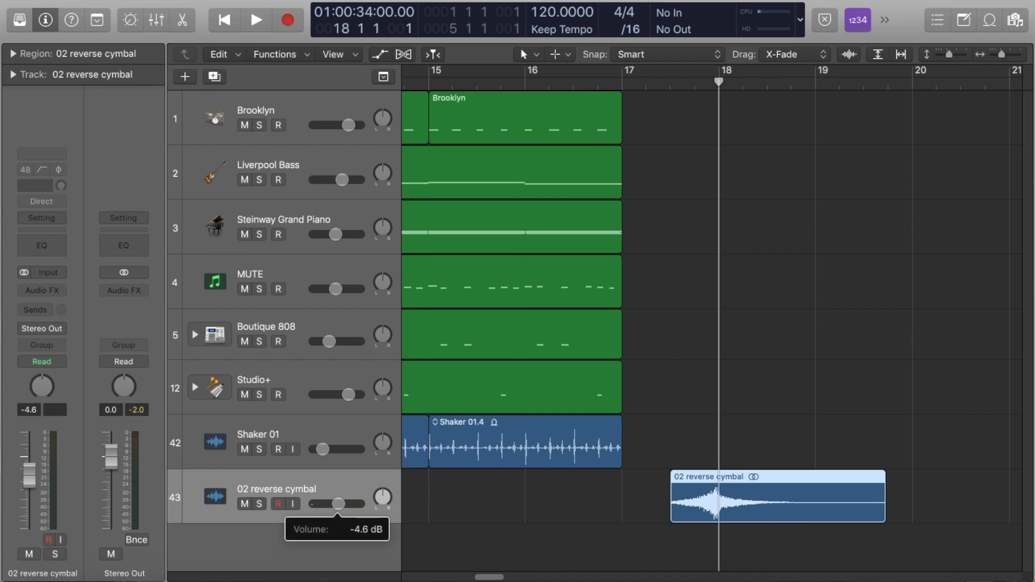
# Step: Apply a fade-in to the start of the 02 reverse cymbal region with the Fade tool, and return to the Pointer tool
pyautogui.press('t')
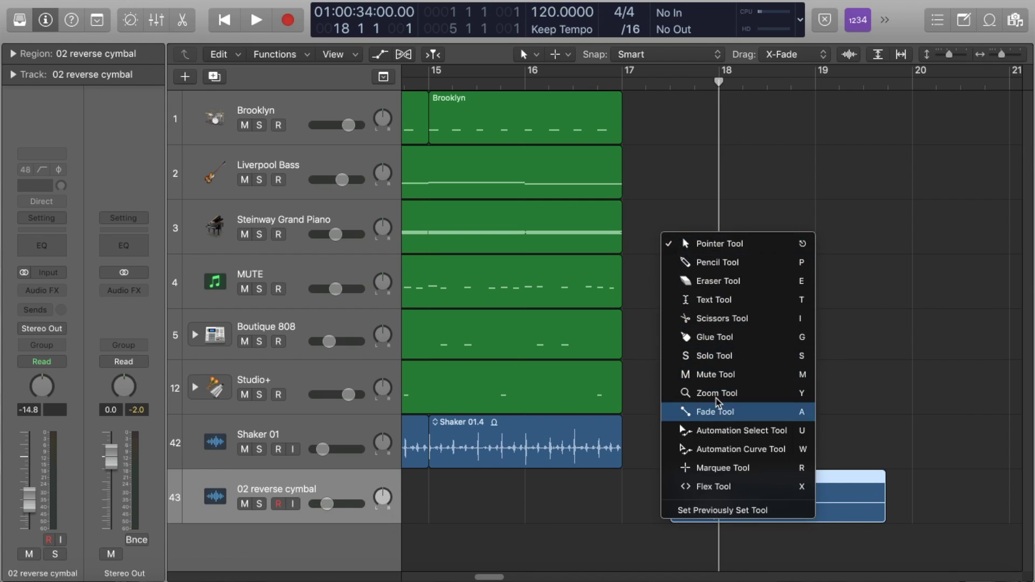
pyautogui.click(706, 411)
pyautogui.keyDown('ctrl'); pyautogui.keyDown('alt'); pyautogui.click(730, 374); pyautogui.keyUp('alt'); pyautogui.keyUp('ctrl')
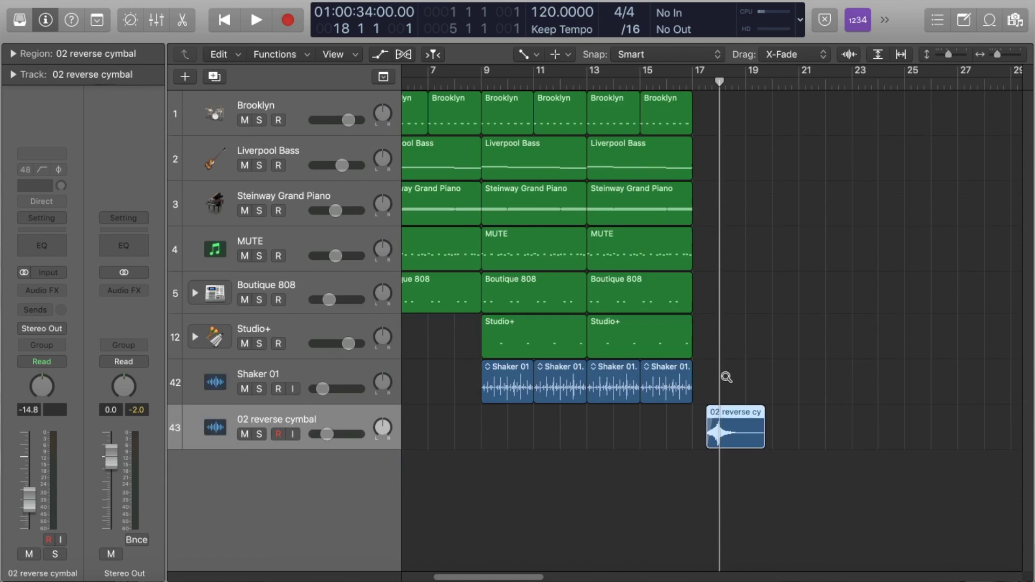
pyautogui.press('t')
# Step: Play from bar 17 past bar 18 to hear the reverse cymbal
pyautogui.click(693, 82)
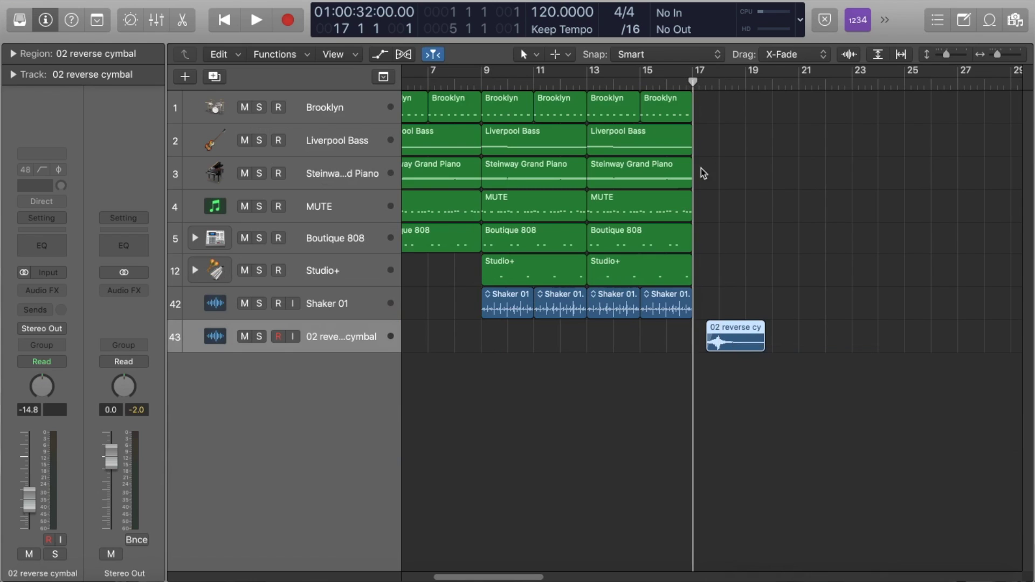
pyautogui.press('space')
pyautogui.click(762, 211)
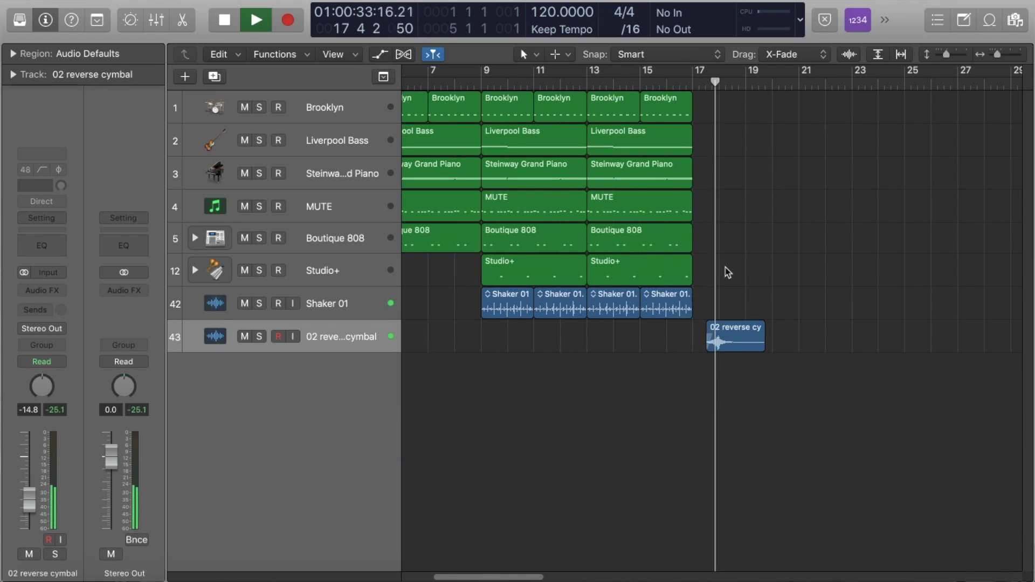
pyautogui.press('space')
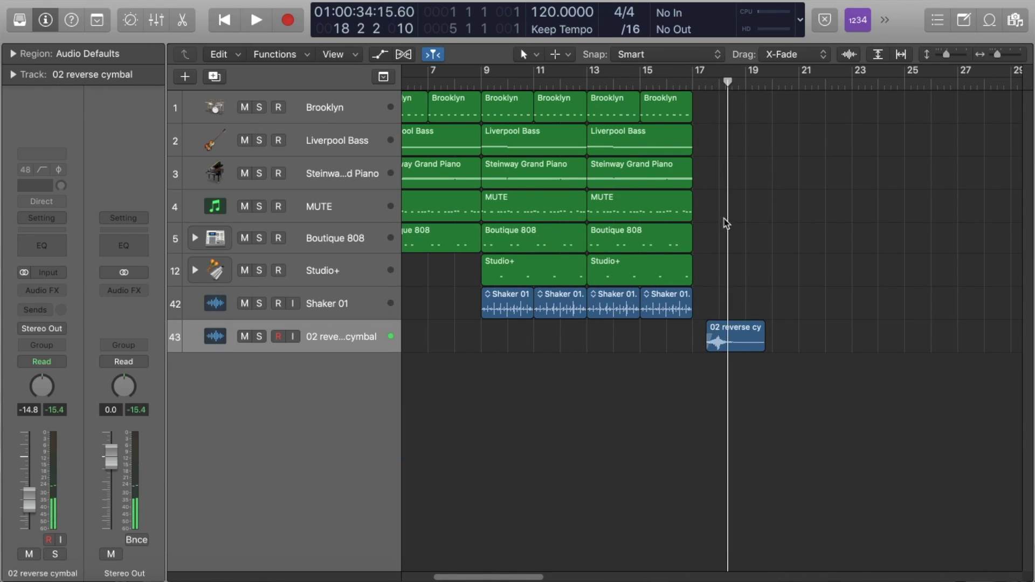
# Step: Copy the regions of all seven instrument tracks from bars 9 to 17 to start at bar 18, and place the playhead at bar 16
pyautogui.moveTo(723, 302); pyautogui.dragTo(550, 189)
pyautogui.moveTo(490, 107); pyautogui.dragTo(735, 116)
pyautogui.click(667, 83)
pyautogui.press('space')
pyautogui.press('space')
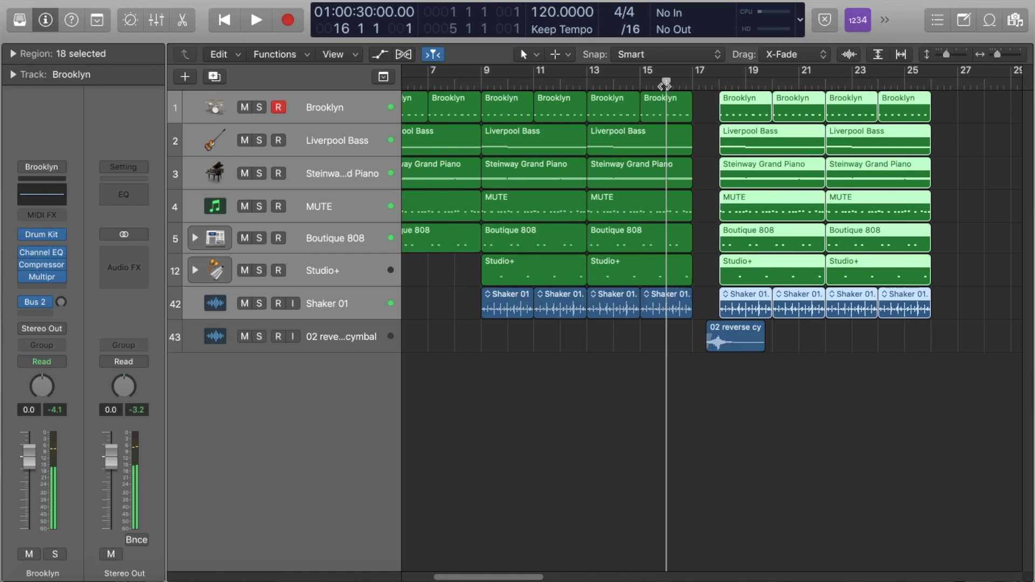
pyautogui.click(705, 119)
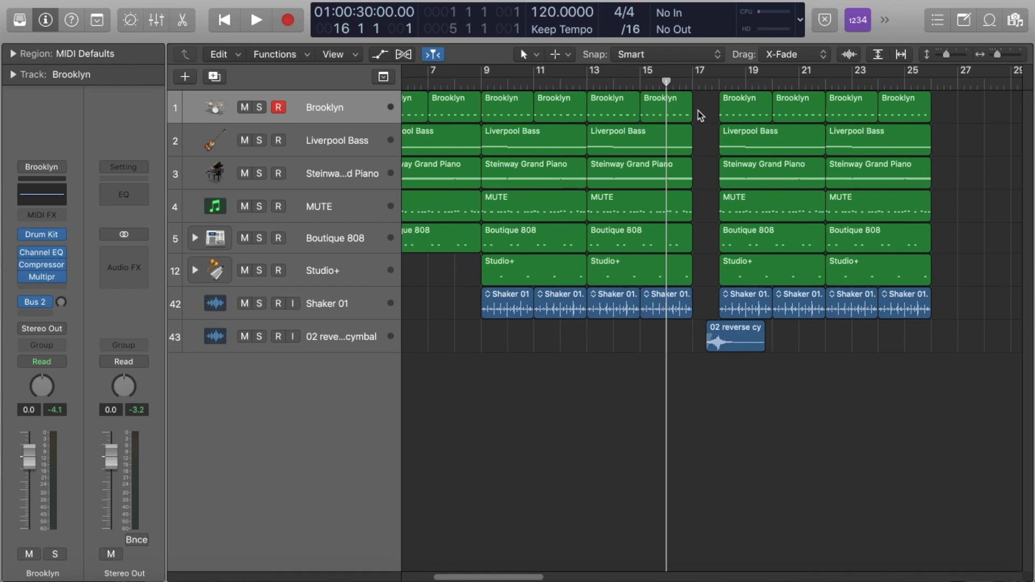
# Step: Play from bar 16 through the reverse cymbal transition into the copied section, stopping past bar 22
pyautogui.press('space')
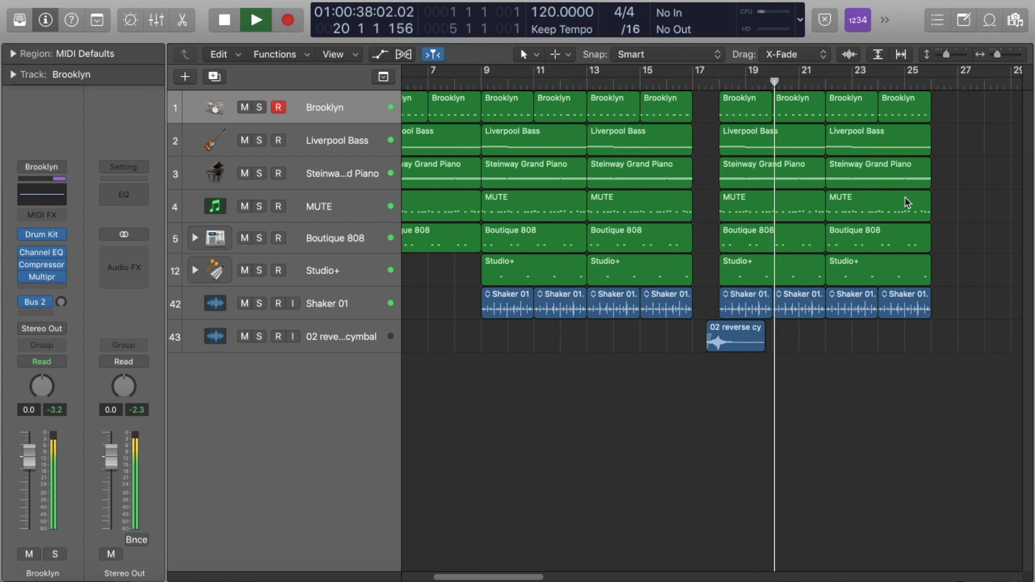
pyautogui.scroll(-1, 908, 203)
pyautogui.hscroll(4, 913, 203)
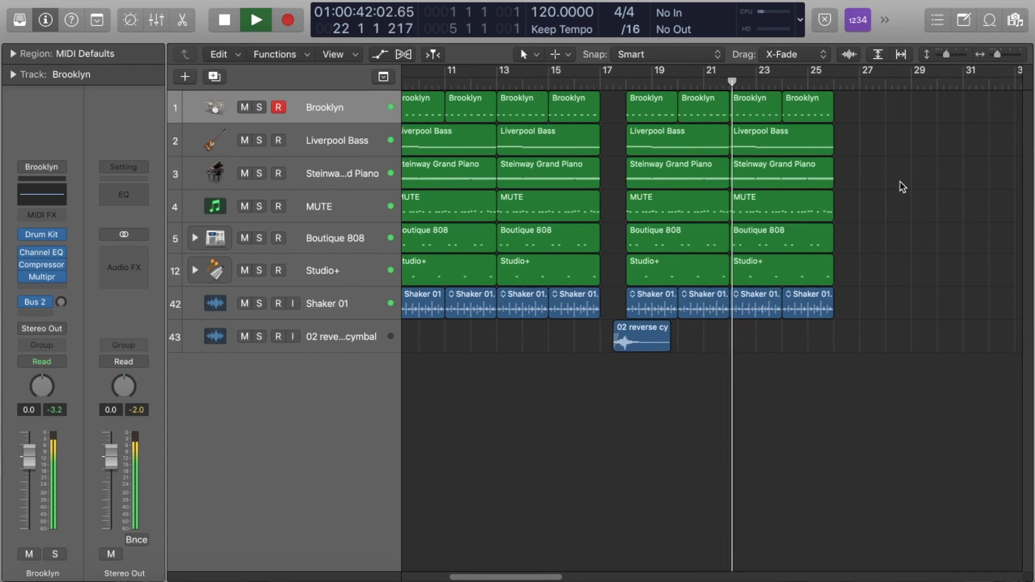
pyautogui.press('space')
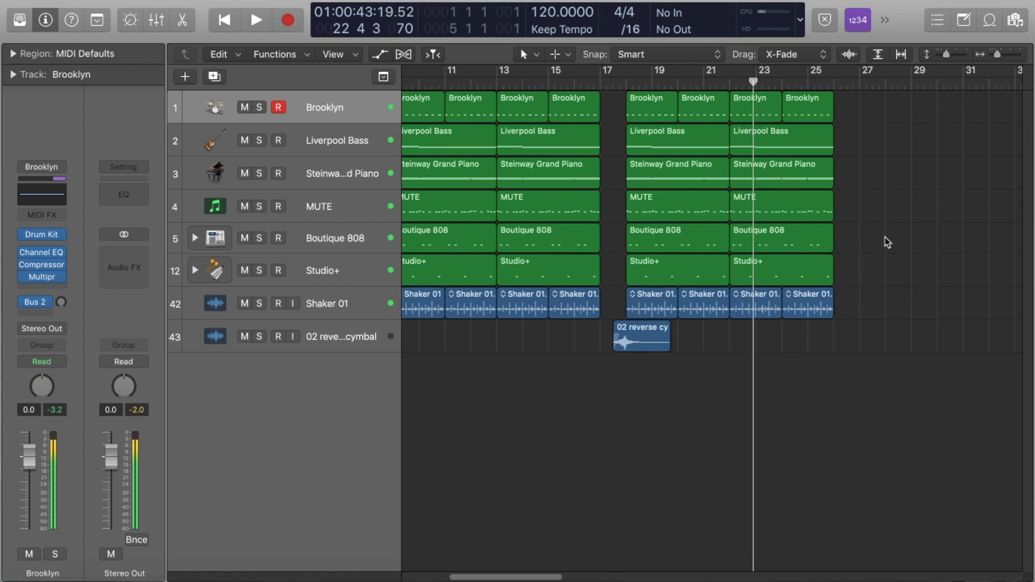
# Step: Delete the copied Boutique 808 regions between bars 18 and 26, and place the playhead at bar 18
pyautogui.moveTo(885, 237); pyautogui.dragTo(705, 238)
pyautogui.press('Delete')
pyautogui.click(625, 82)
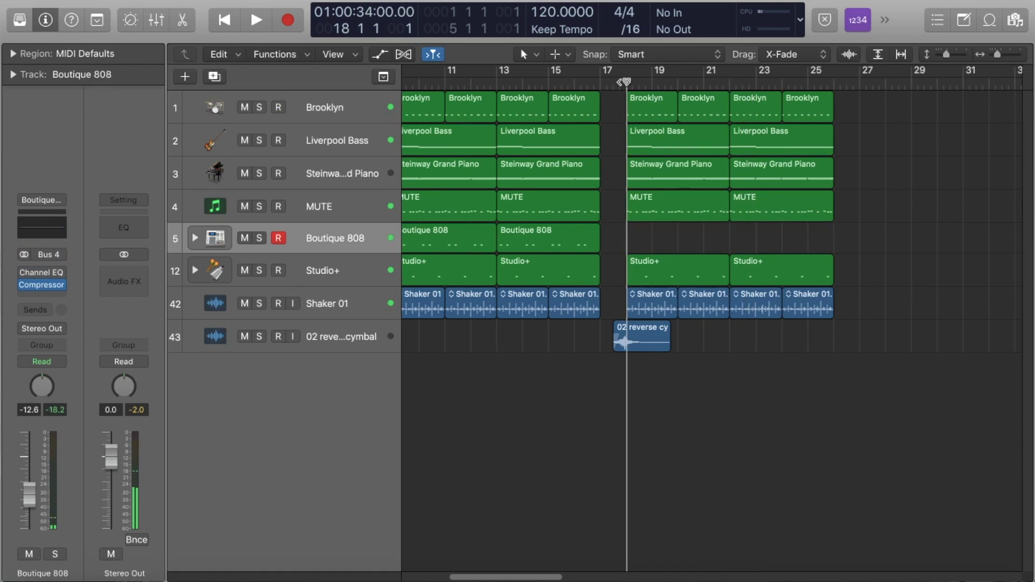
# Step: Record a closed hi-hat part onto the Brooklyn track from bar 18 to bar 22
pyautogui.click(330, 110)
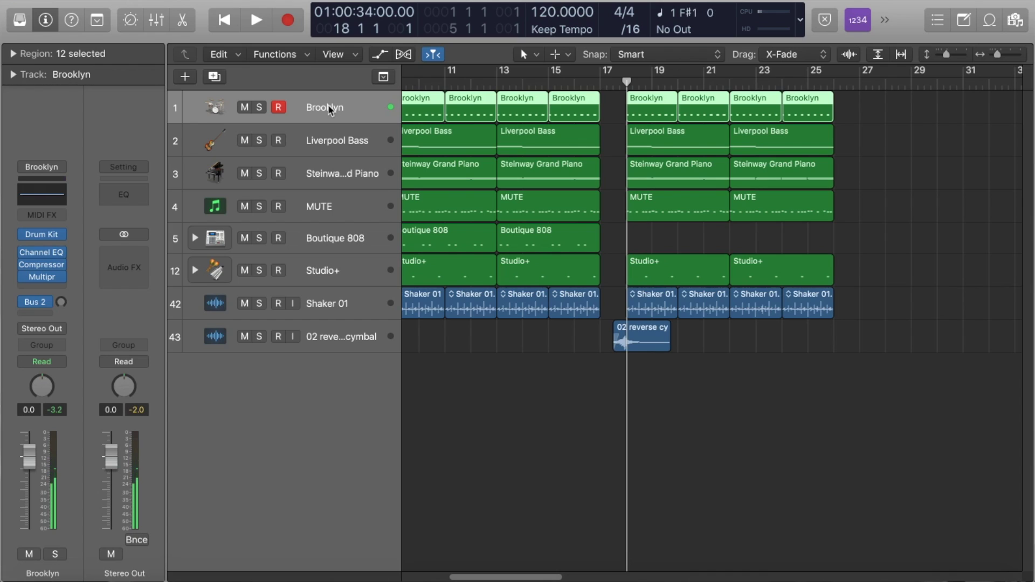
pyautogui.press('space')
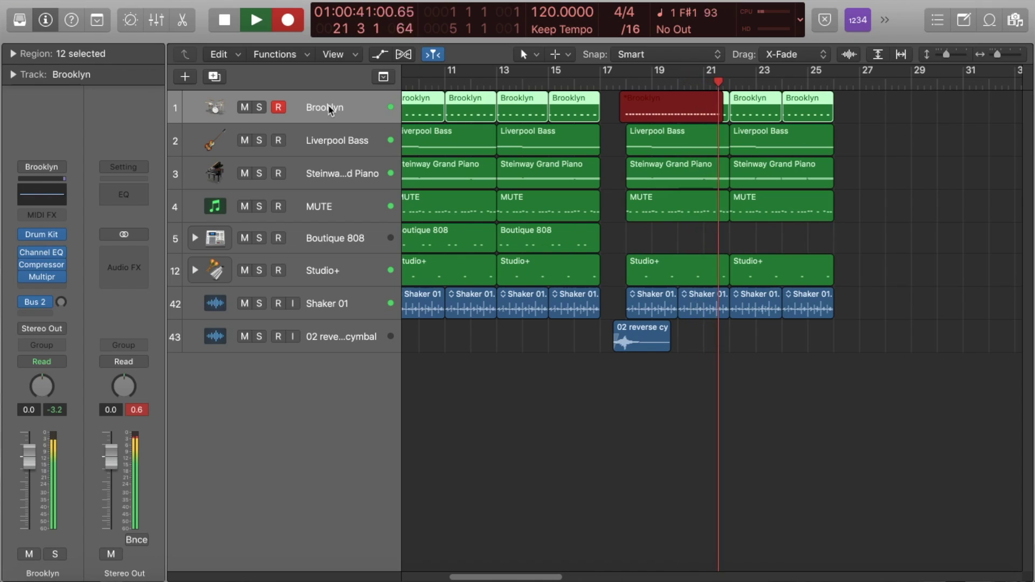
pyautogui.press('space')
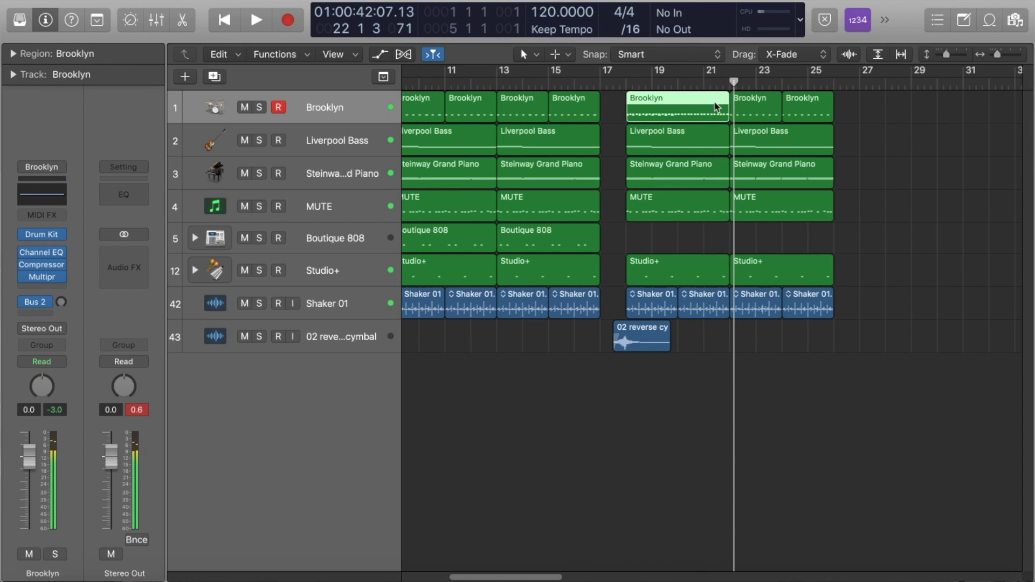
# Step: Join the Brooklyn regions from bar 18 to bar 26 and extend the closed hi-hat pattern across all eight bars
pyautogui.doubleClick(698, 107)
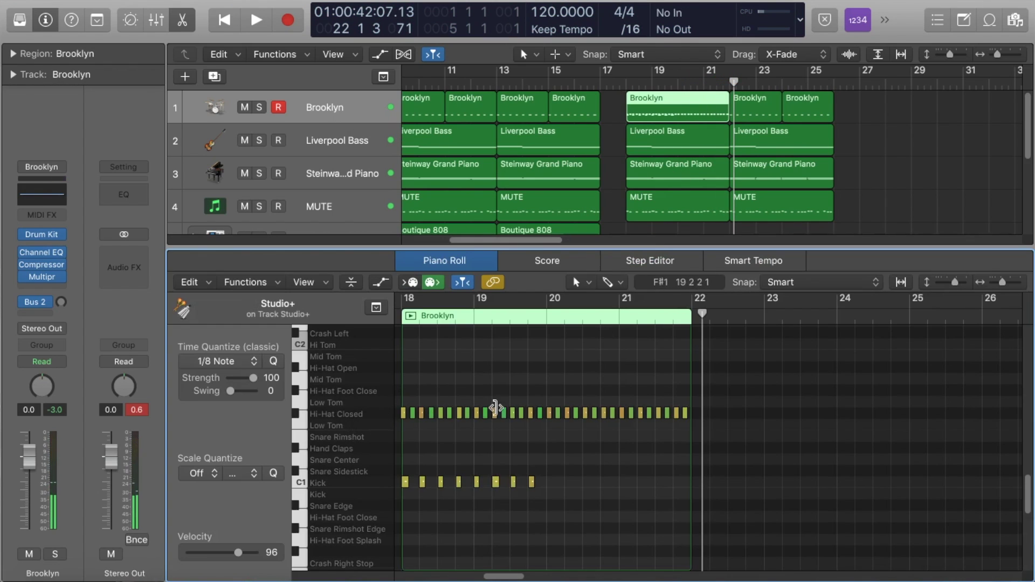
pyautogui.moveTo(617, 109); pyautogui.dragTo(834, 109)
pyautogui.press('super+j')
pyautogui.moveTo(717, 386); pyautogui.dragTo(689, 410)
pyautogui.click(686, 423)
# Step: Move the first closed hi-hat note at bar 18 up to Crash Left, and play the transition to about bar 20
pyautogui.scroll(3, 405, 411)
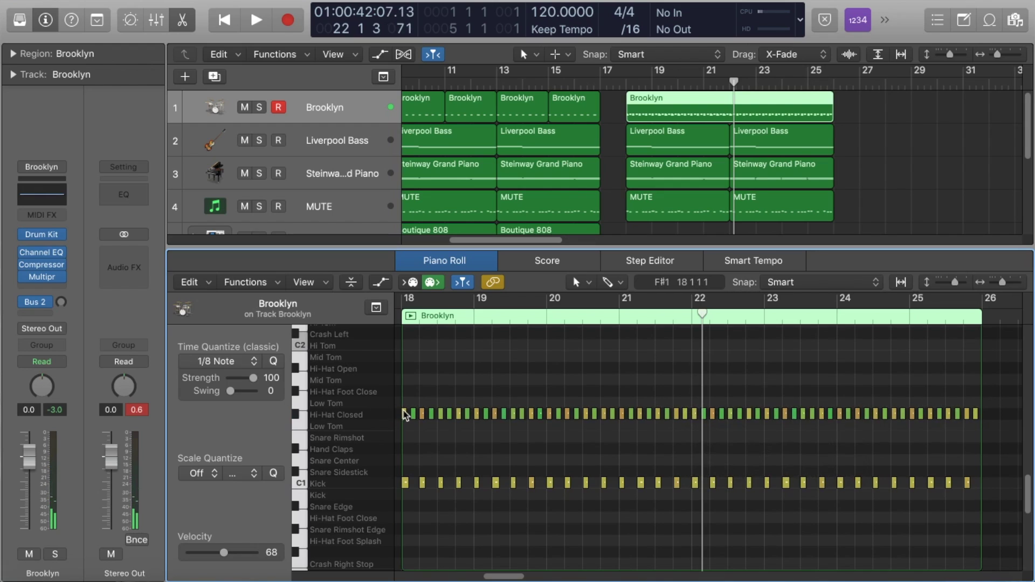
pyautogui.moveTo(404, 460); pyautogui.dragTo(403, 379)
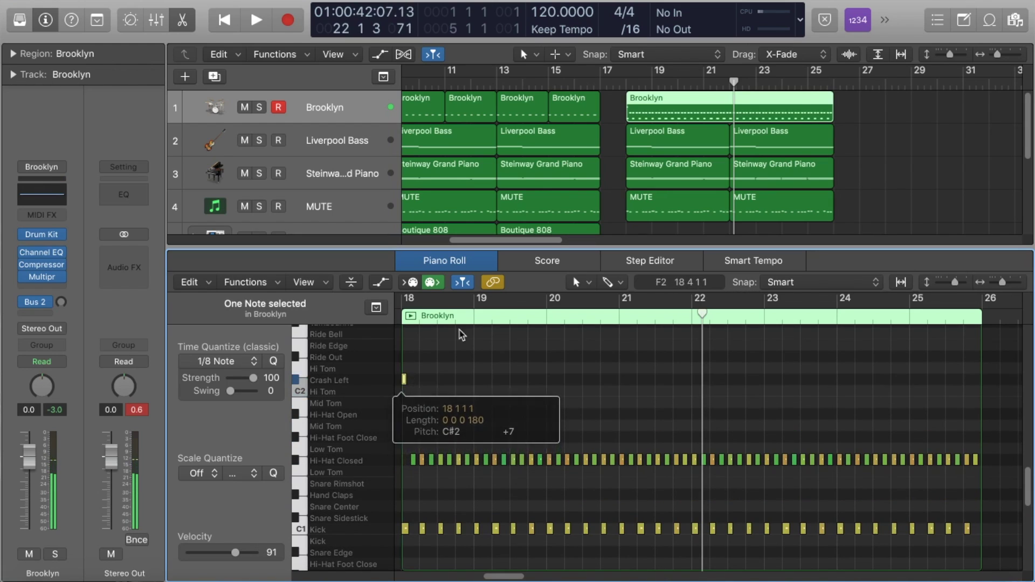
pyautogui.click(614, 82)
pyautogui.press('space')
pyautogui.press('e')
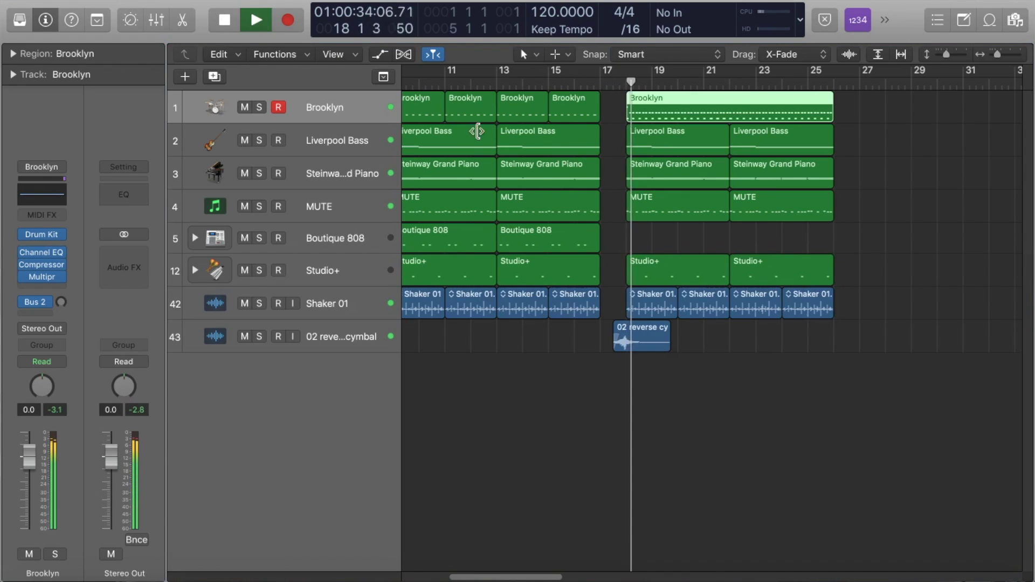
pyautogui.click(676, 245)
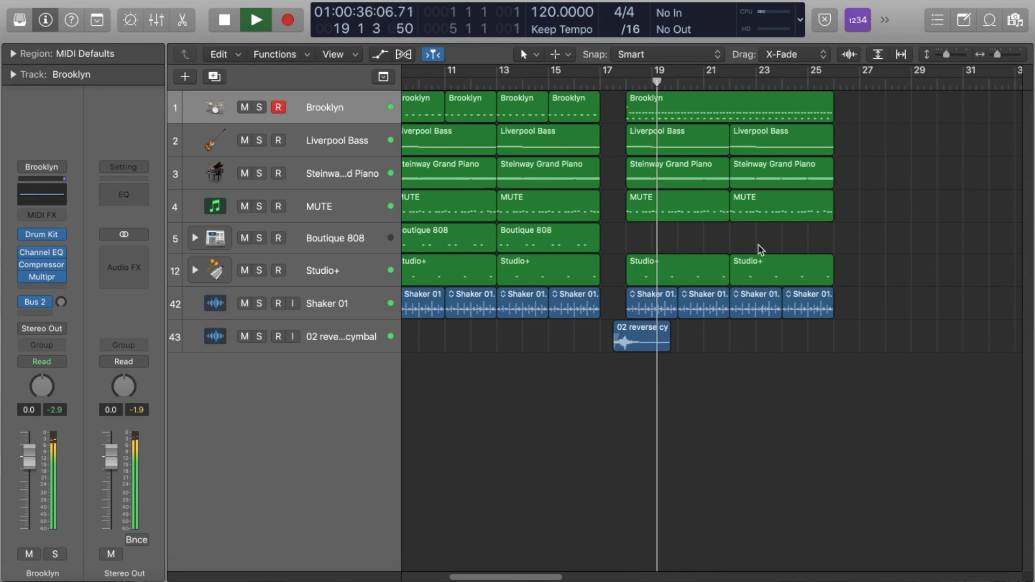
pyautogui.press('space')
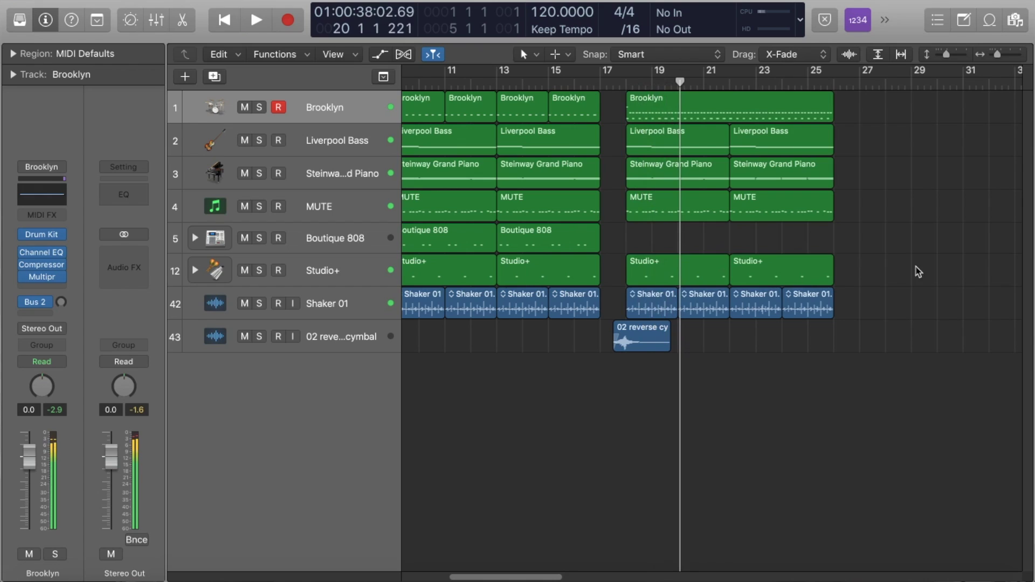
# Step: Join the Studio+ regions from bar 18 to bar 26 and copy the tambourine notes two beats earlier in every bar
pyautogui.moveTo(917, 270); pyautogui.dragTo(688, 280)
pyautogui.doubleClick(707, 275)
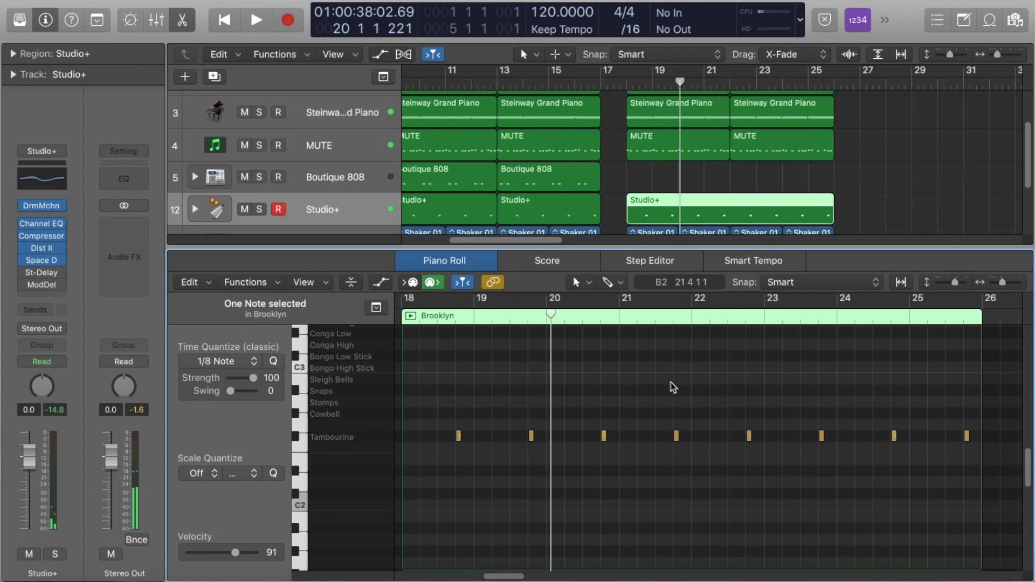
pyautogui.moveTo(586, 442)
pyautogui.mouseDown()
pyautogui.moveTo(573, 446)
pyautogui.moveTo(582, 419)
pyautogui.moveTo(567, 439)
pyautogui.mouseUp()
# Step: Play the section from just before bar 18 to hear the denser tambourine part
pyautogui.doubleClick(623, 85)
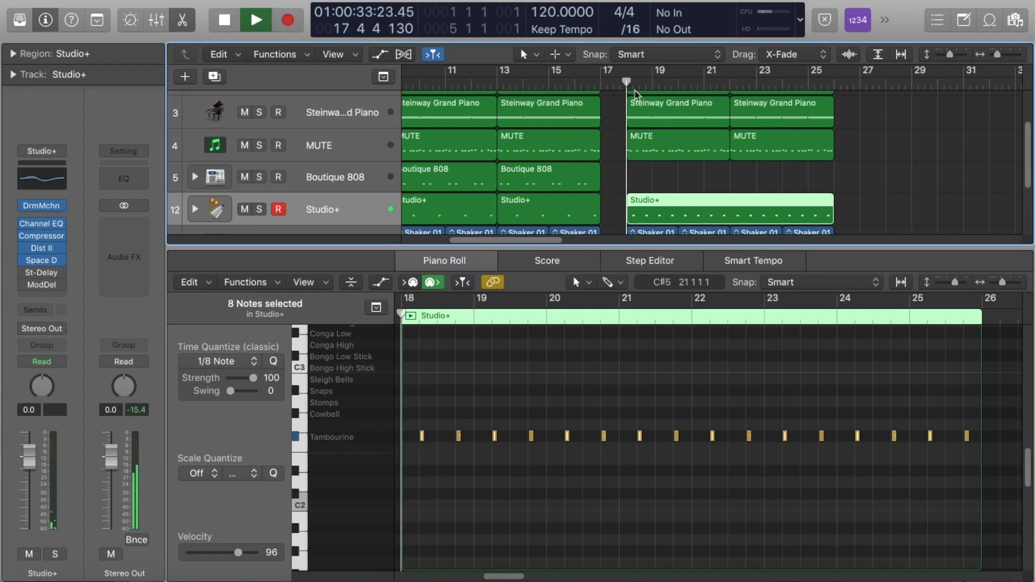
pyautogui.click(184, 22)
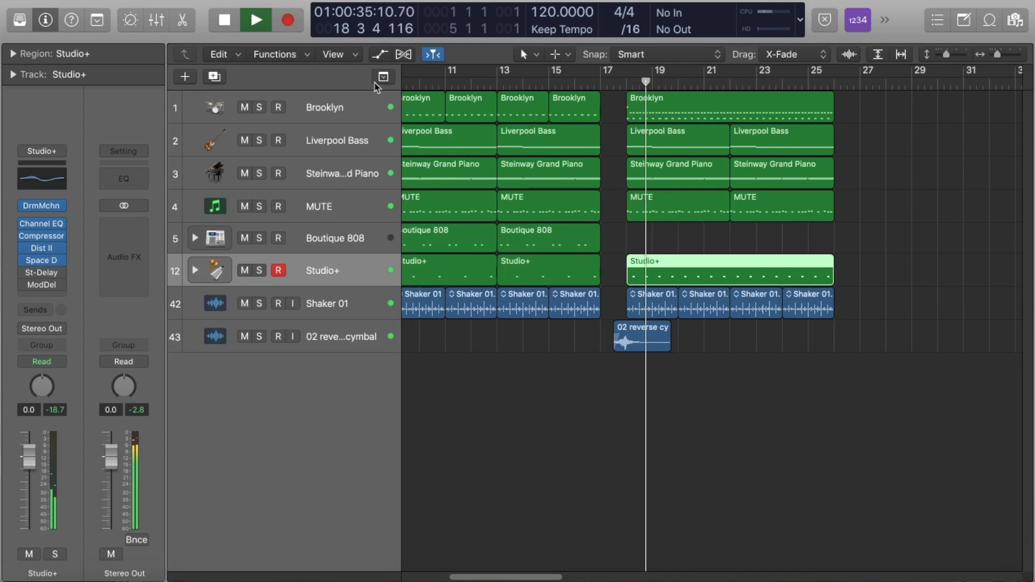
pyautogui.click(614, 203)
pyautogui.press('space')
# Step: Record hand claps and center snare hits onto the Brooklyn track from bar 18 to bar 26, and check the notes
pyautogui.click(318, 111)
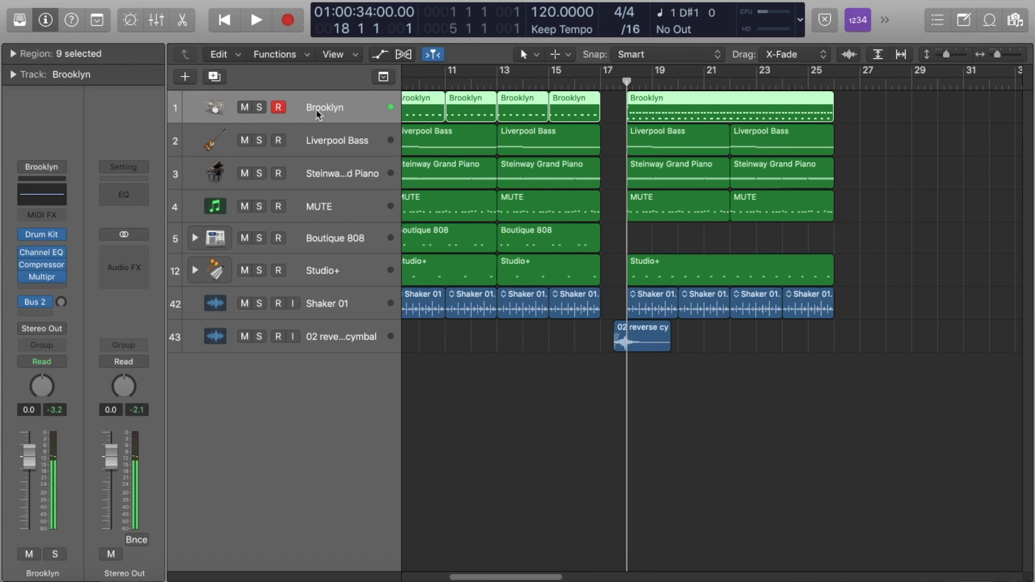
pyautogui.press('space')
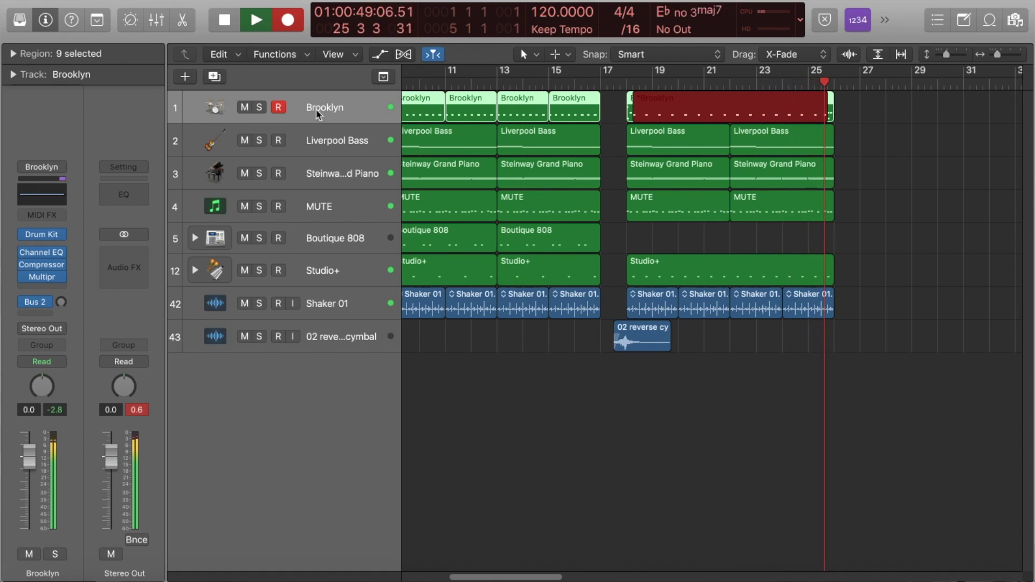
pyautogui.press('space')
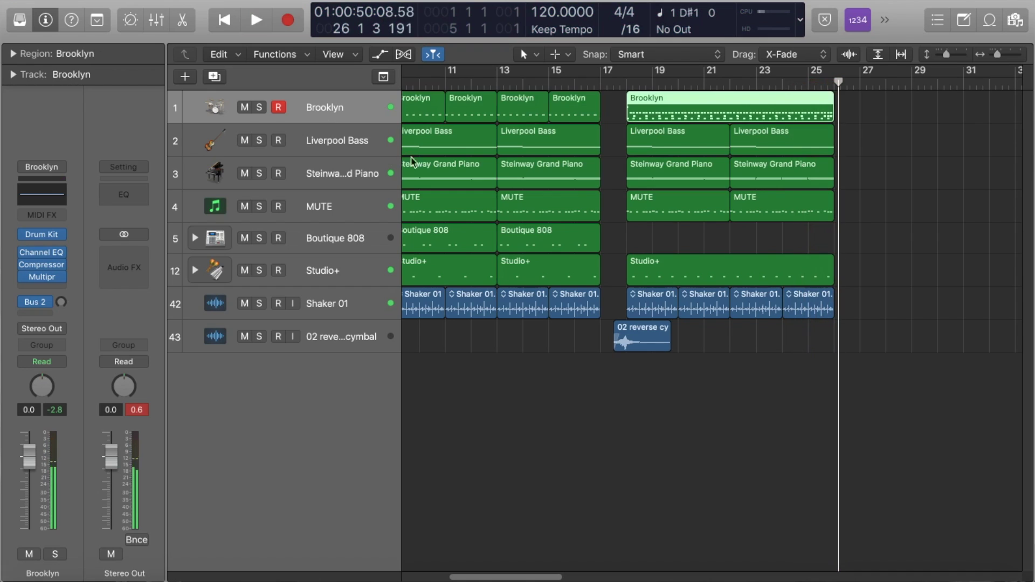
pyautogui.doubleClick(650, 109)
pyautogui.moveTo(421, 427); pyautogui.dragTo(927, 446)
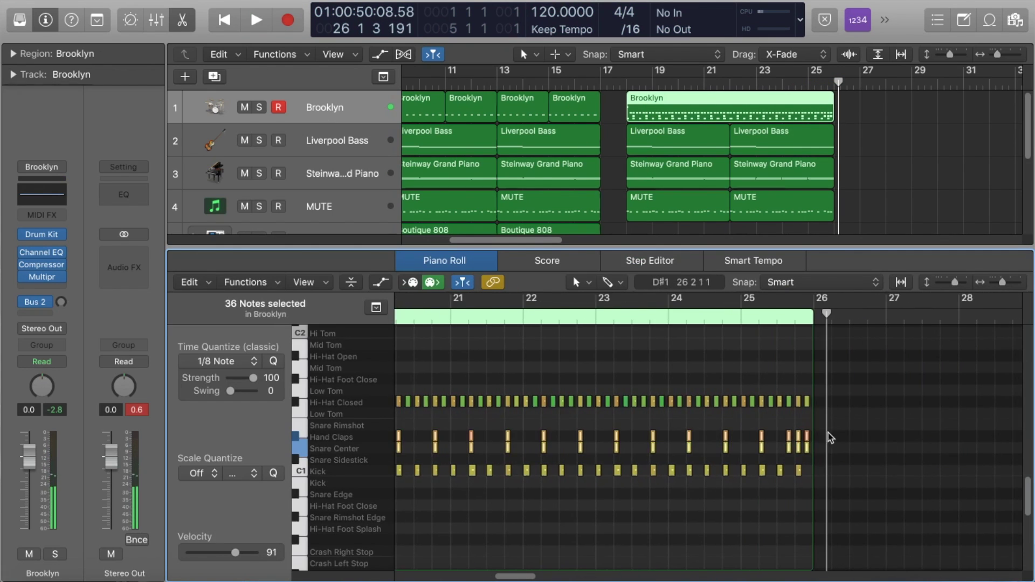
pyautogui.click(622, 381)
pyautogui.press('e')
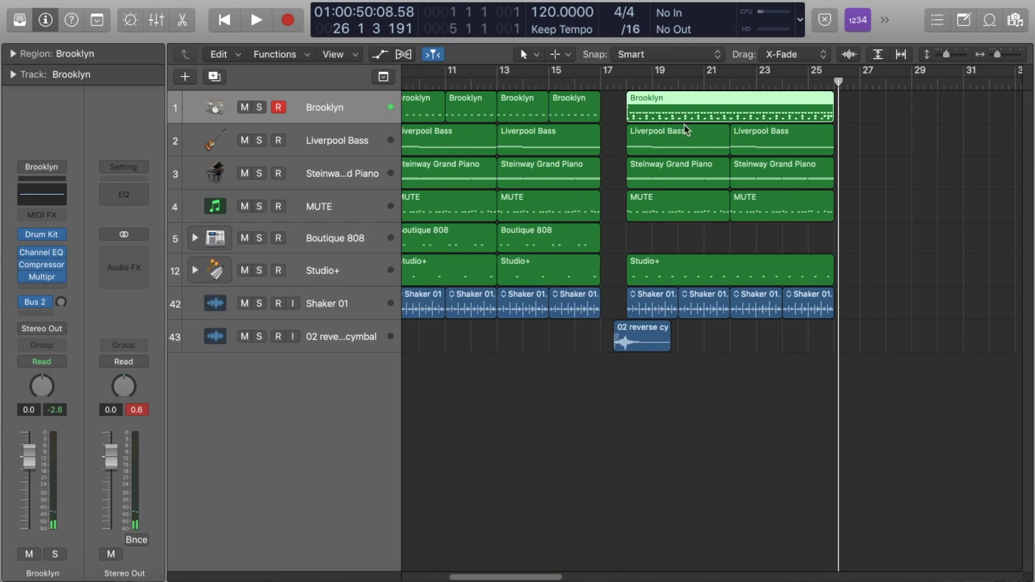
# Step: Play the new section from bar 18 to about bar 22 to hear the full drum part
pyautogui.click(630, 82)
pyautogui.click(623, 120)
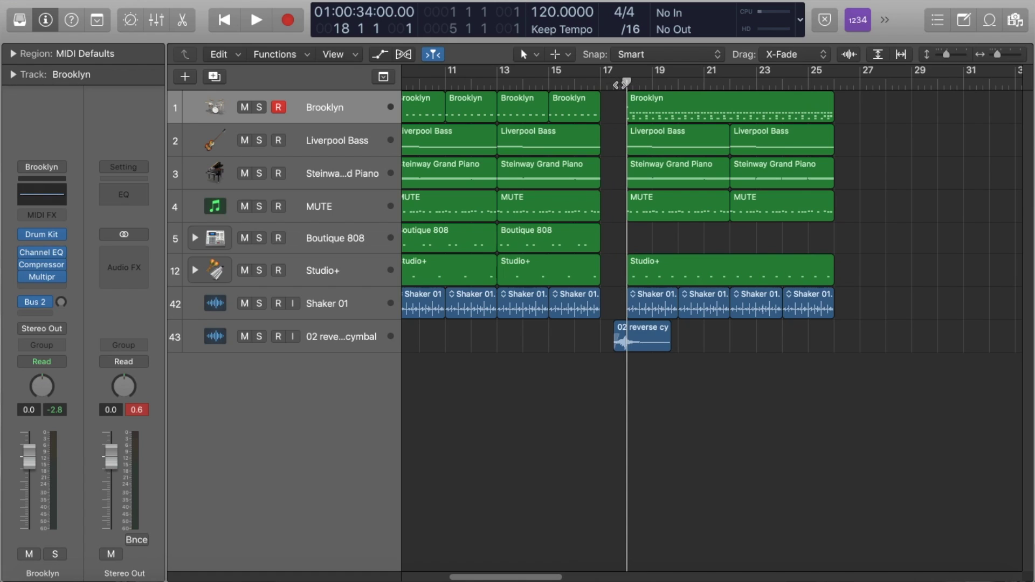
pyautogui.press('space')
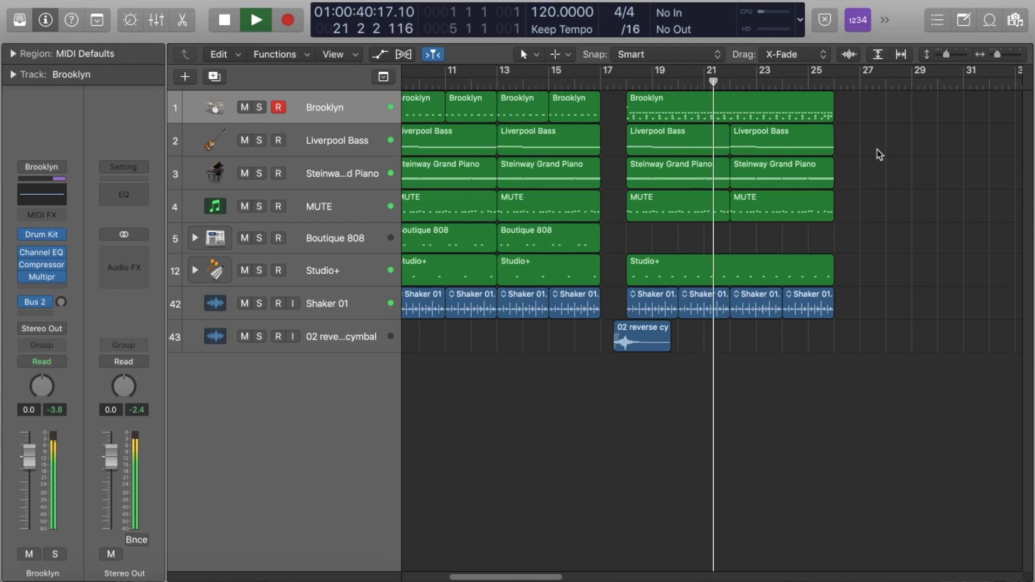
pyautogui.press('space')
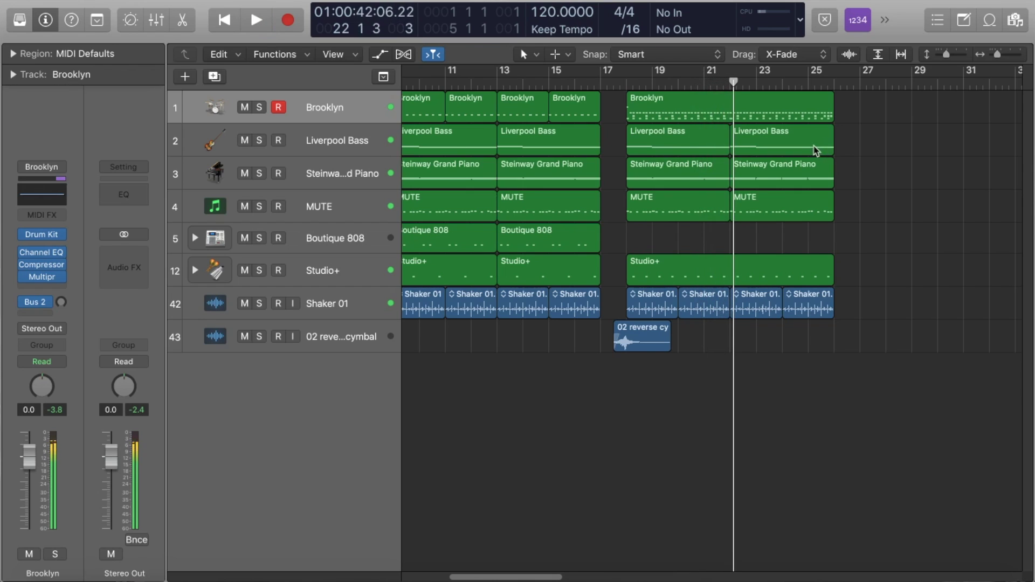
# Step: Delete both copied Liverpool Bass regions between bars 18 and 26, and place the playhead at bar 18
pyautogui.click(815, 147)
pyautogui.press('Delete')
pyautogui.click(629, 82)
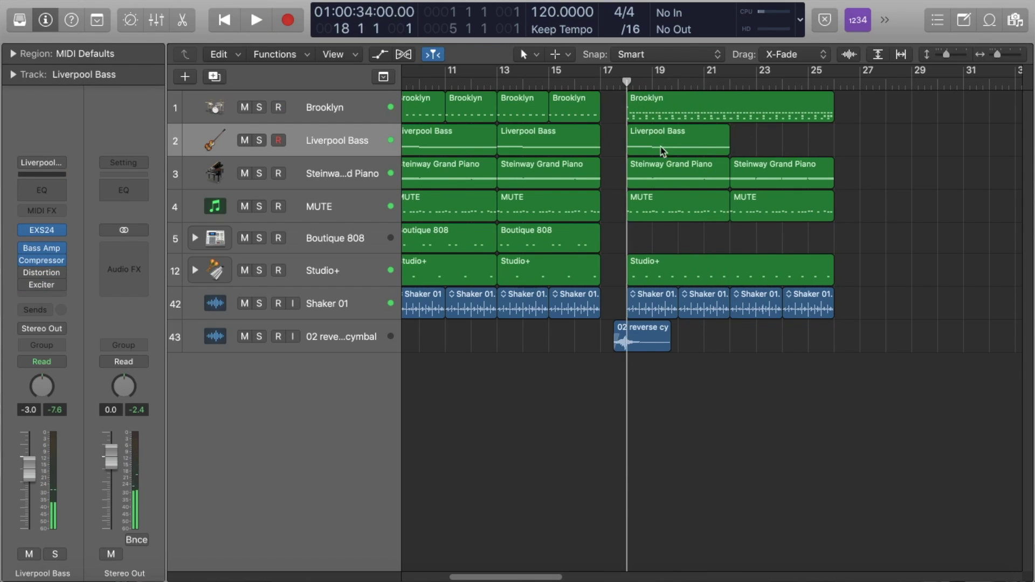
pyautogui.click(668, 147)
pyautogui.press('Delete')
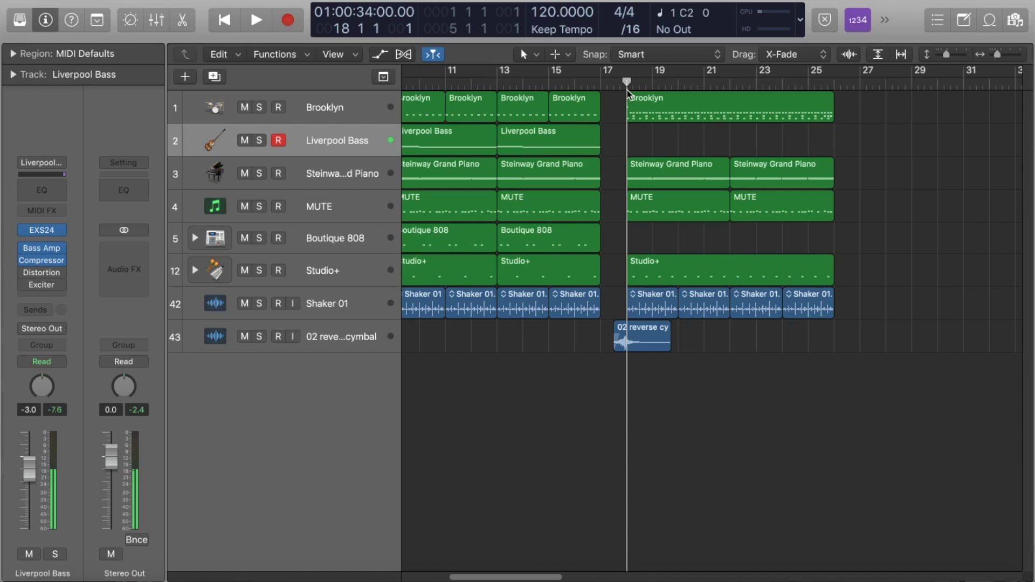
# Step: Record a repeating eighth-note bass line on the Liverpool Bass track from bar 18 to bar 22 and lengthen its notes with Force Legato
pyautogui.press('space')
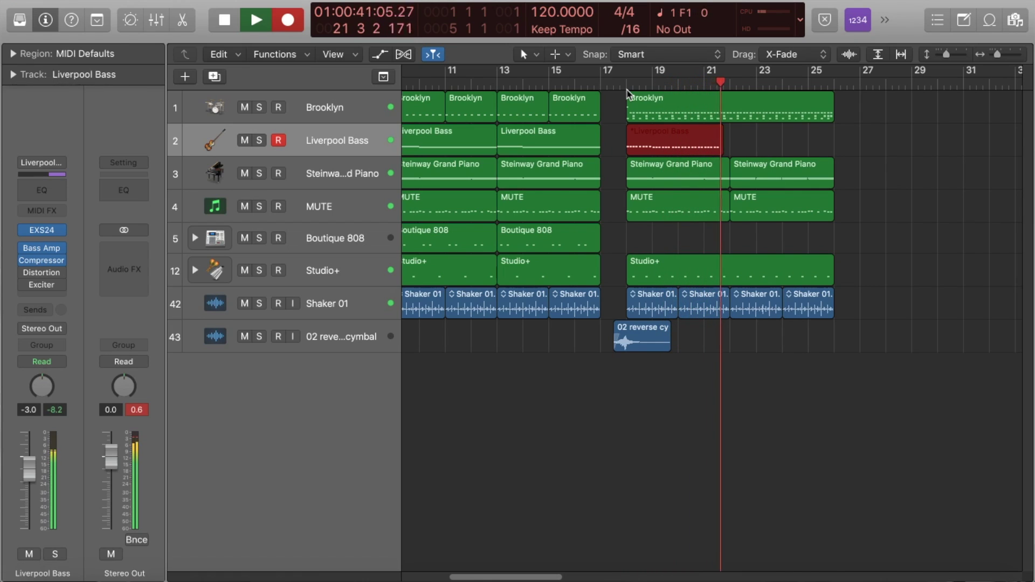
pyautogui.press('space')
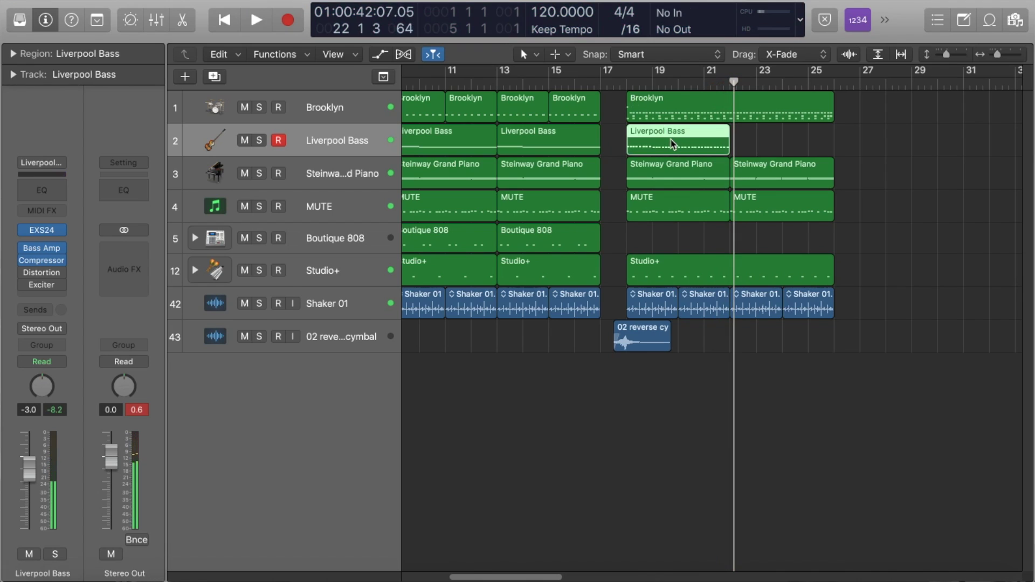
pyautogui.doubleClick(673, 145)
pyautogui.press('super+a')
pyautogui.click(189, 282)
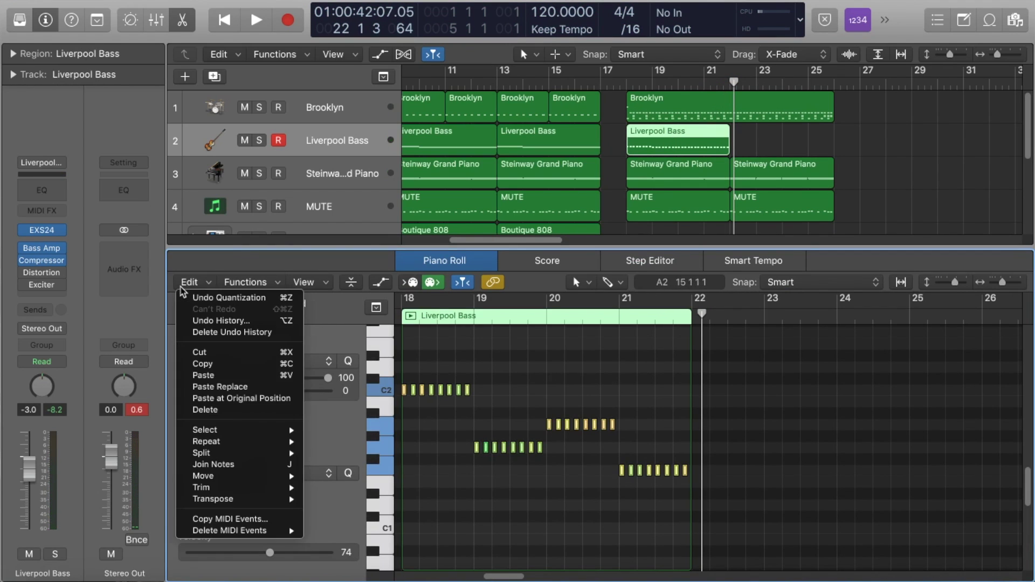
pyautogui.moveTo(249, 488)
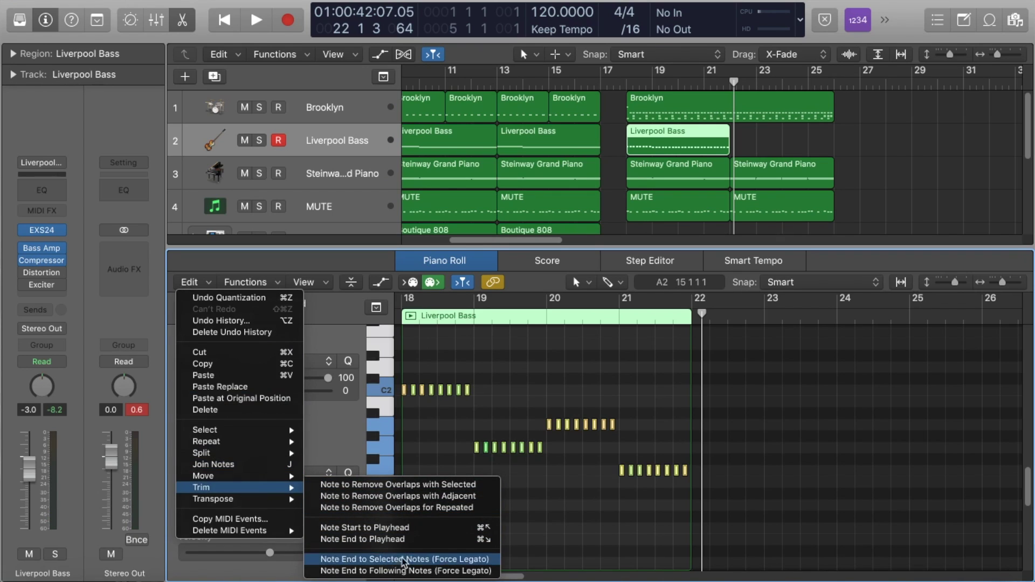
pyautogui.click(401, 562)
pyautogui.click(631, 381)
pyautogui.moveTo(686, 476); pyautogui.dragTo(691, 476)
# Step: Play the new bass take from bar 18 and delete its region
pyautogui.press('space')
pyautogui.press('super+Right')
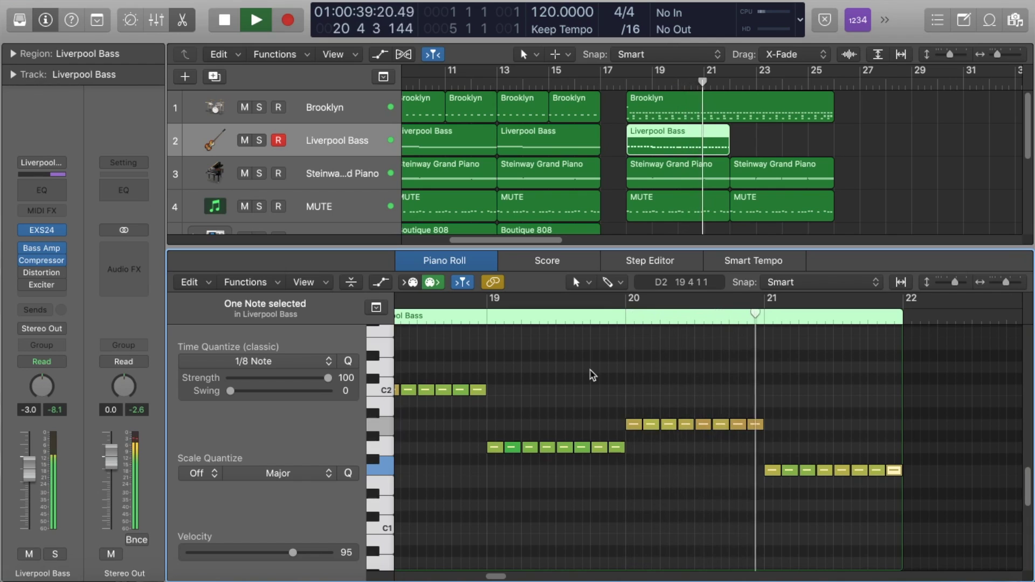
pyautogui.press('space')
pyautogui.moveTo(651, 151)
pyautogui.mouseDown()
pyautogui.moveTo(765, 153)
pyautogui.moveTo(649, 152)
pyautogui.mouseUp()
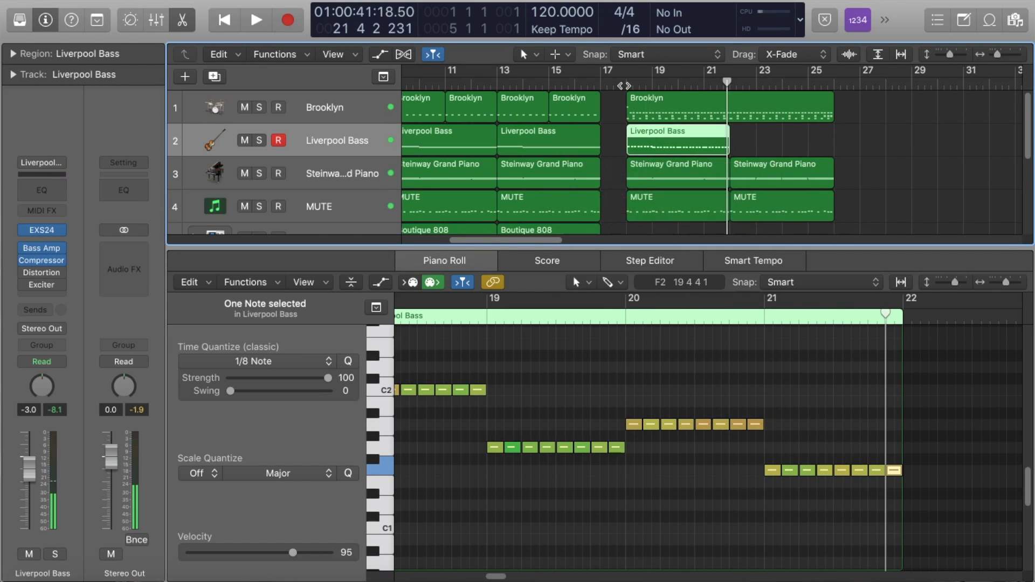
pyautogui.press('space')
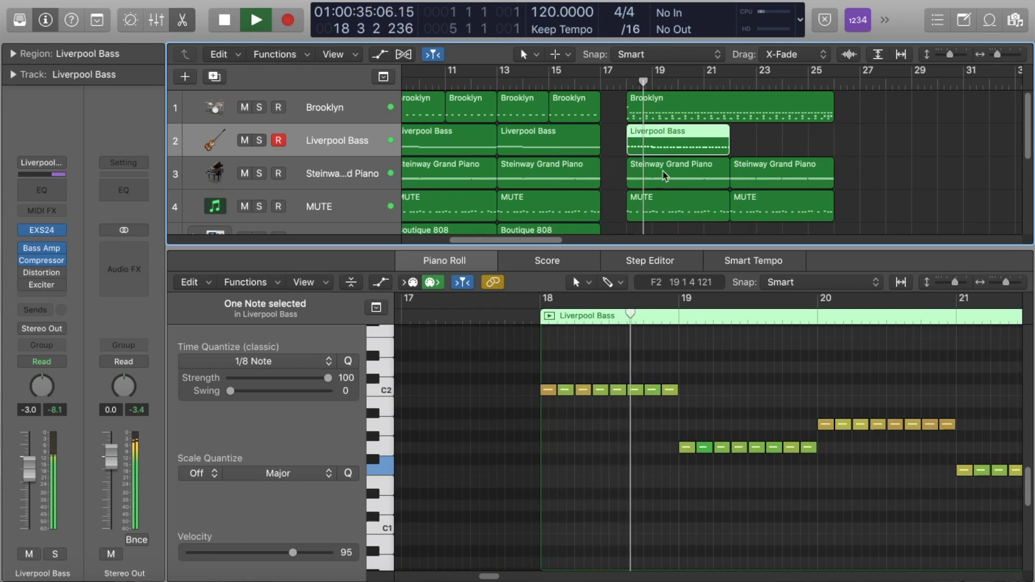
pyautogui.press('space')
pyautogui.press('Delete')
# Step: Record a new eighth-note bass line on the Liverpool Bass track from bar 18 to bar 22
pyautogui.click(626, 82)
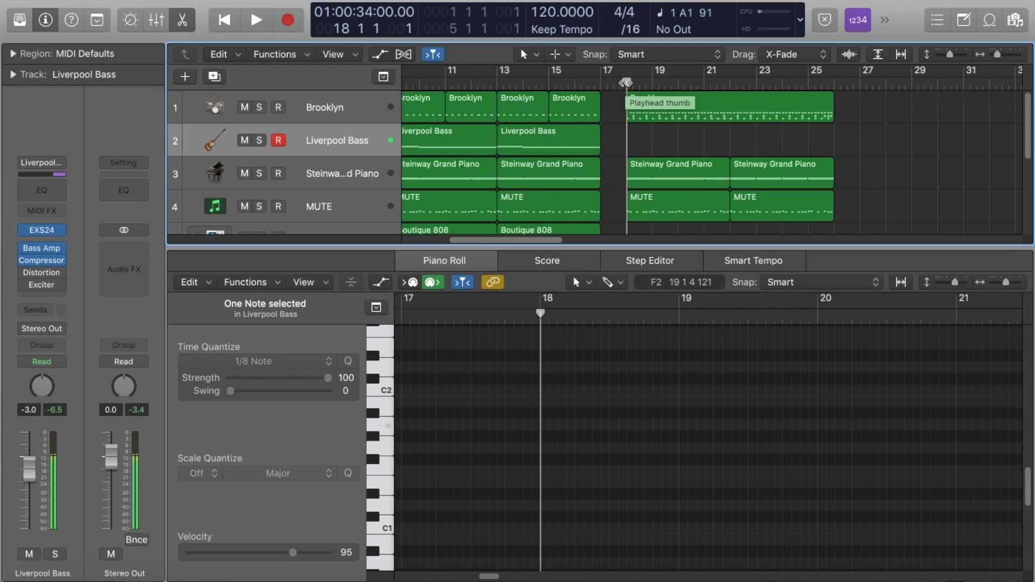
pyautogui.press('r')
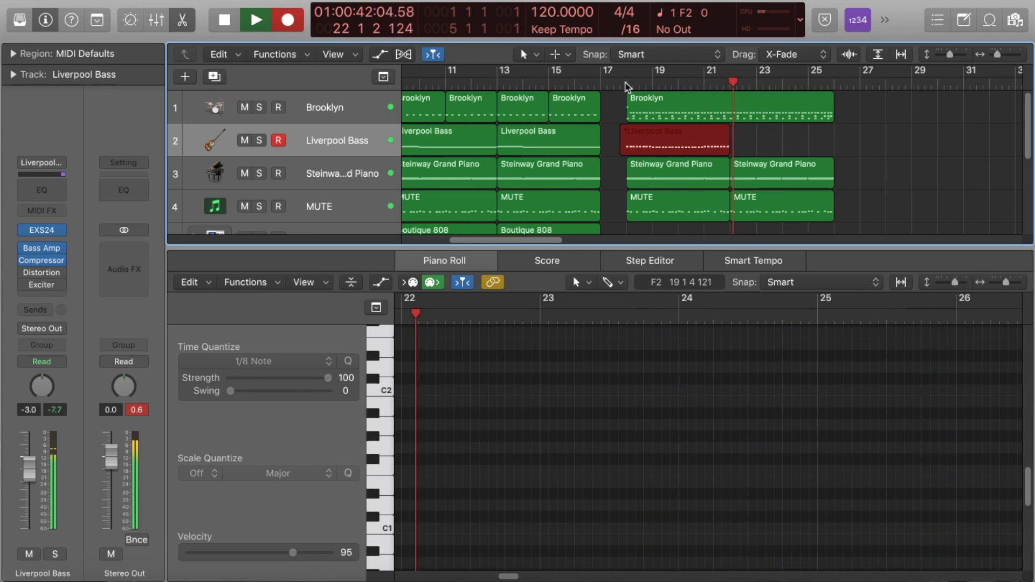
pyautogui.press('space')
# Step: Extend all notes of the bass region at bar 18 with Note End to Selected Notes (Force Legato) and stretch the last note to bar 22
pyautogui.click(442, 444)
pyautogui.press('super+a')
pyautogui.press('z')
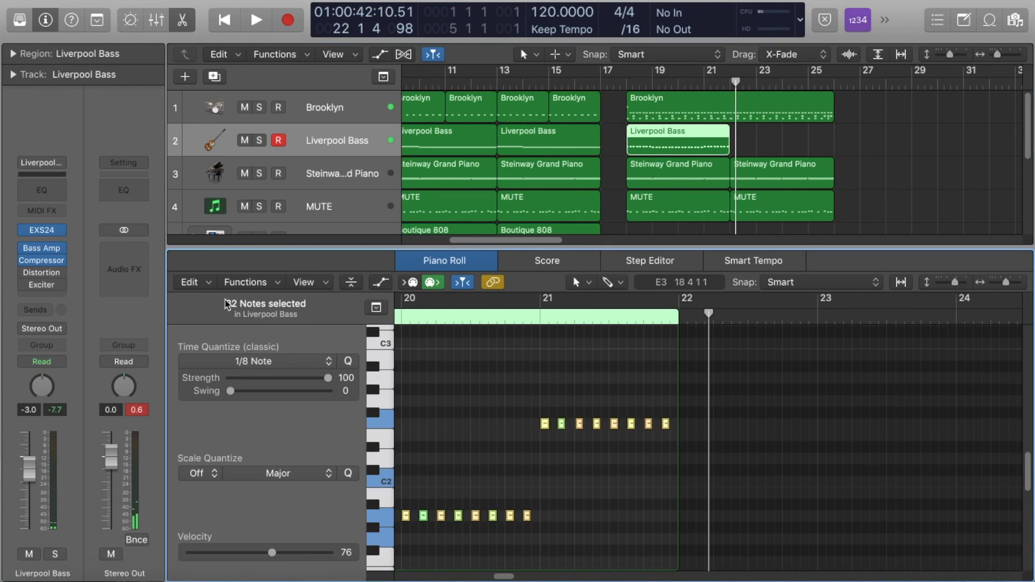
pyautogui.click(190, 282)
pyautogui.moveTo(243, 488)
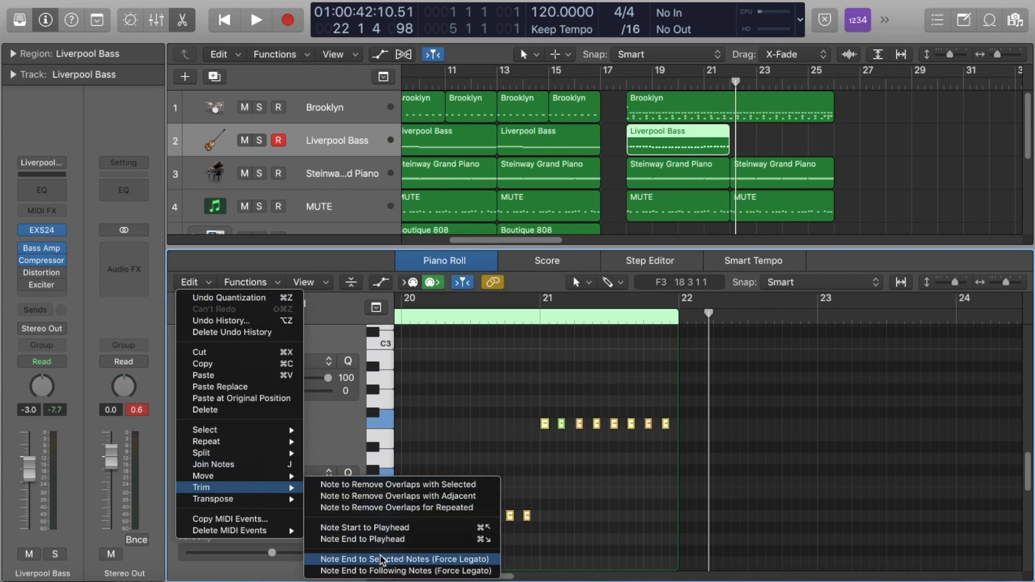
pyautogui.click(377, 559)
pyautogui.moveTo(668, 425); pyautogui.dragTo(678, 426)
# Step: Start playback from bar 18, copy the four-bar Liverpool Bass region to bar 22, and close the Piano Roll
pyautogui.click(623, 85)
pyautogui.press('space')
pyautogui.moveTo(653, 132); pyautogui.dragTo(756, 132)
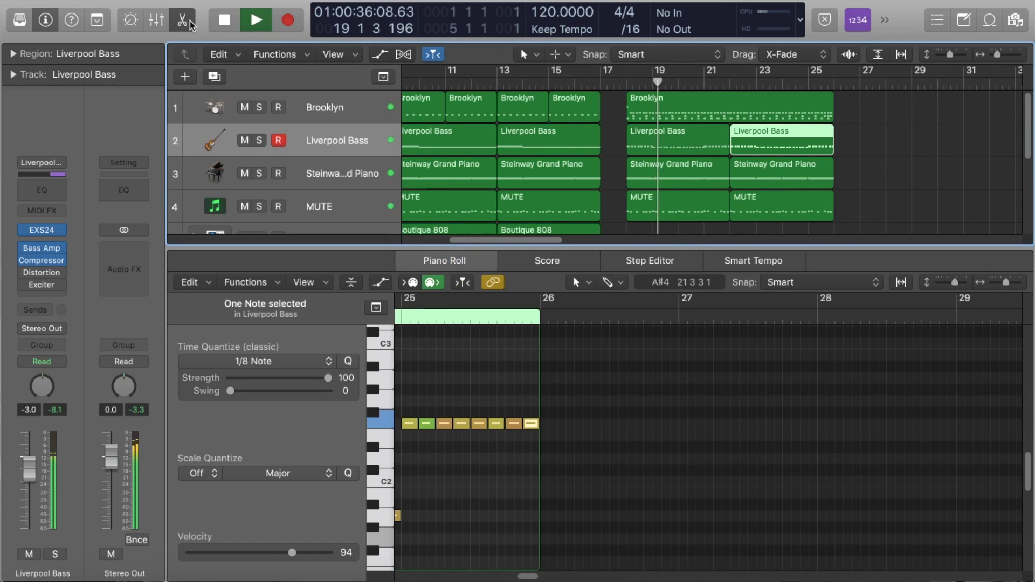
pyautogui.press('e')
# Step: Listen to the section with its new bass line until about bar 27
pyautogui.click(866, 197)
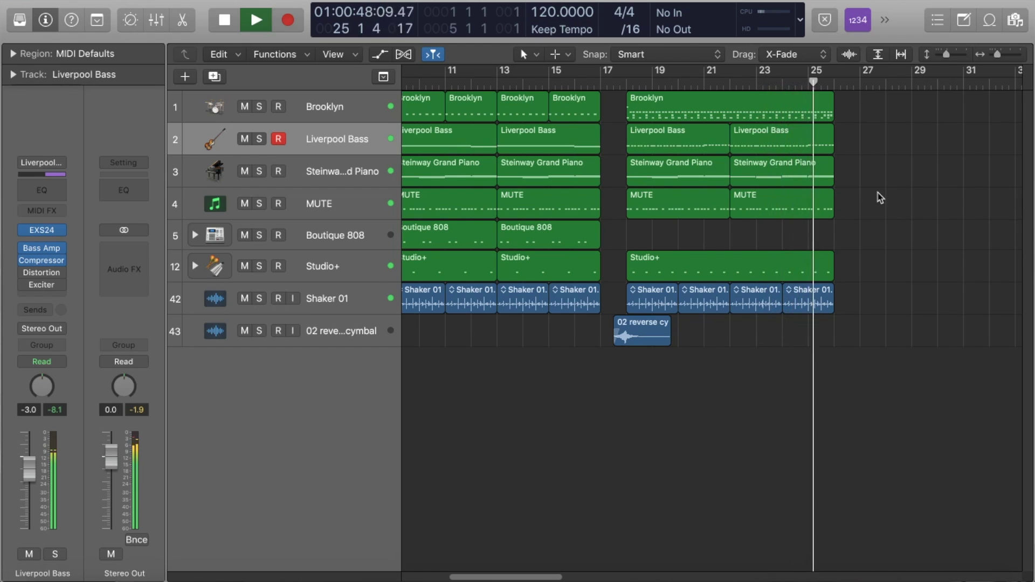
pyautogui.scroll(-1, 874, 193)
pyautogui.hscroll(2, 874, 193)
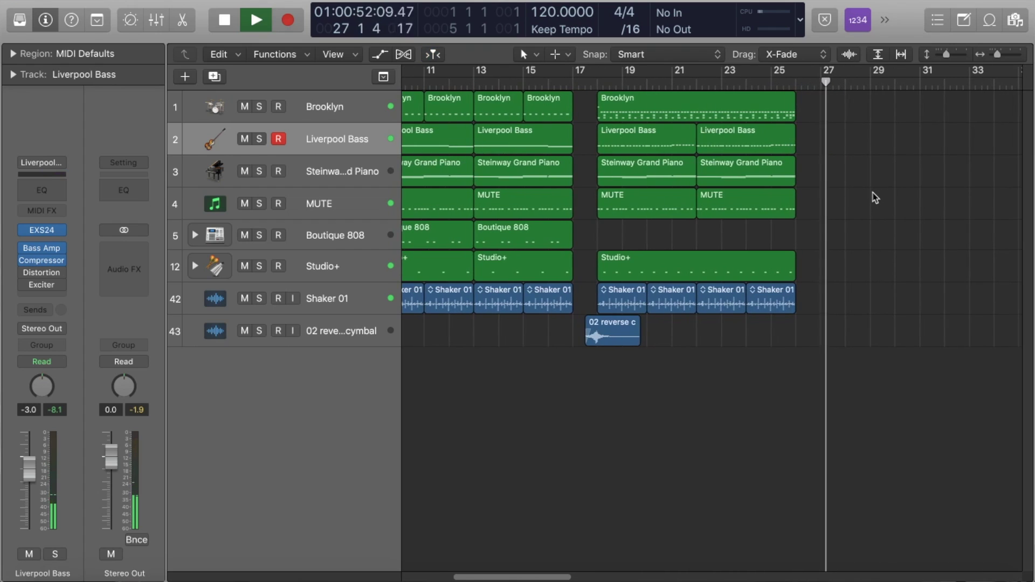
pyautogui.press('space')
pyautogui.hscroll(-1, 874, 197)
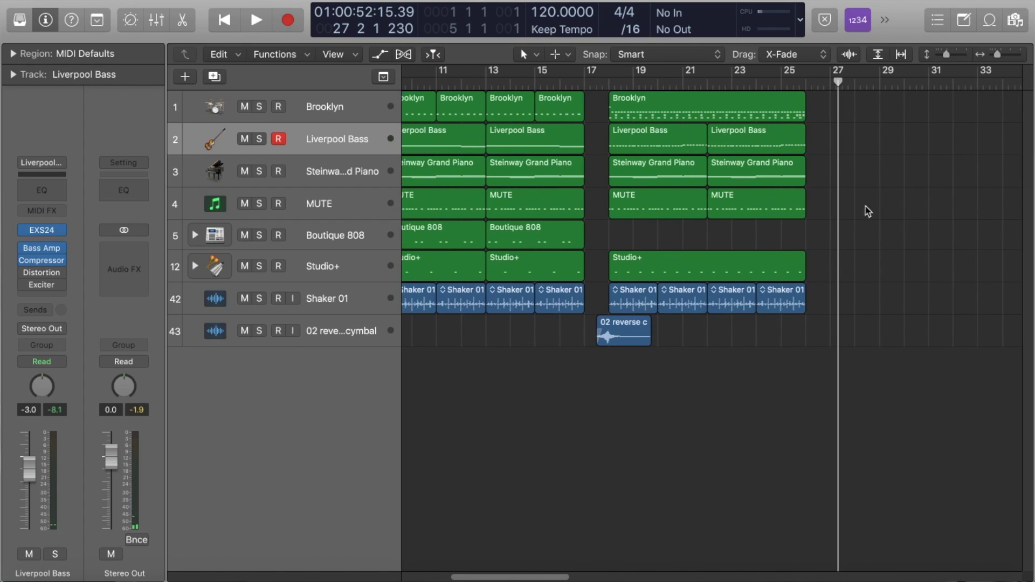
# Step: Duplicate all regions of the eight-bar section from bar 18 to bar 26, with reverse cymbal copies just before bars 26 and 34
pyautogui.moveTo(834, 310); pyautogui.dragTo(830, 114)
pyautogui.moveTo(624, 333); pyautogui.dragTo(1017, 341)
# Step: Play the transition into the repeated section from just before bar 26 to about bar 28
pyautogui.click(775, 81)
pyautogui.press('space')
pyautogui.press('super+Left')
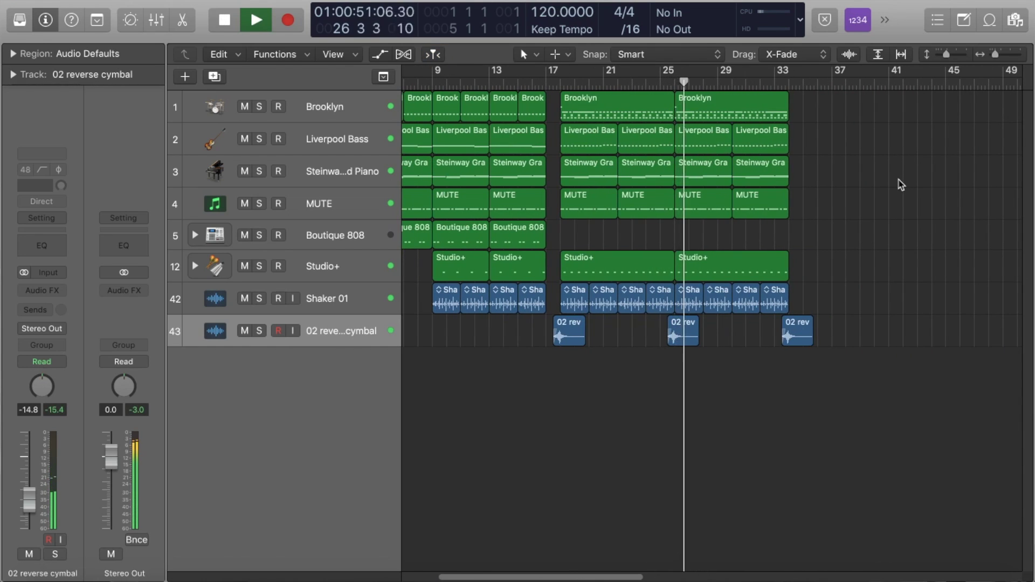
pyautogui.scroll(-1, 899, 181)
pyautogui.hscroll(-3, 899, 181)
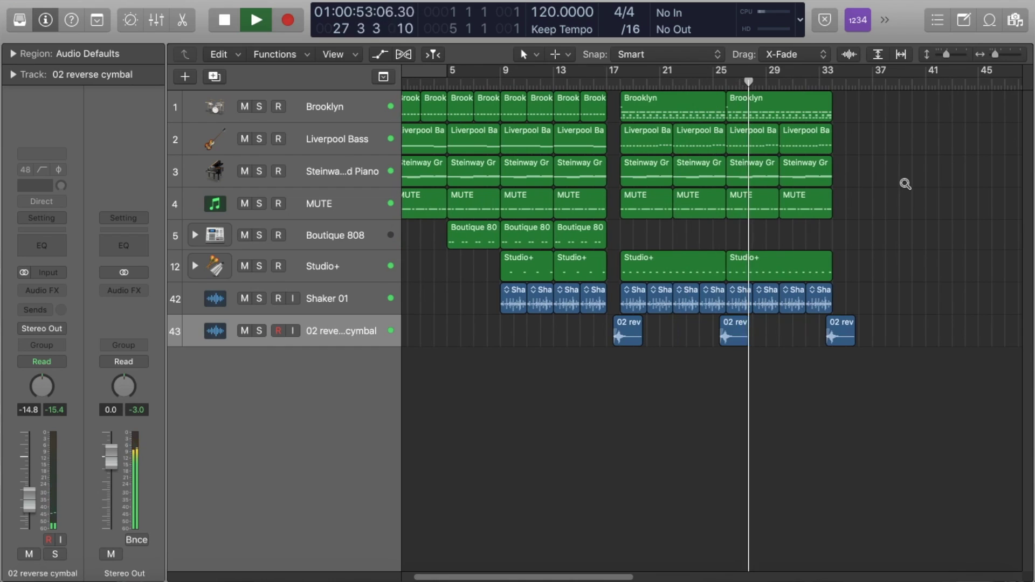
pyautogui.scroll(-3, 906, 184)
pyautogui.scroll(2, 906, 184)
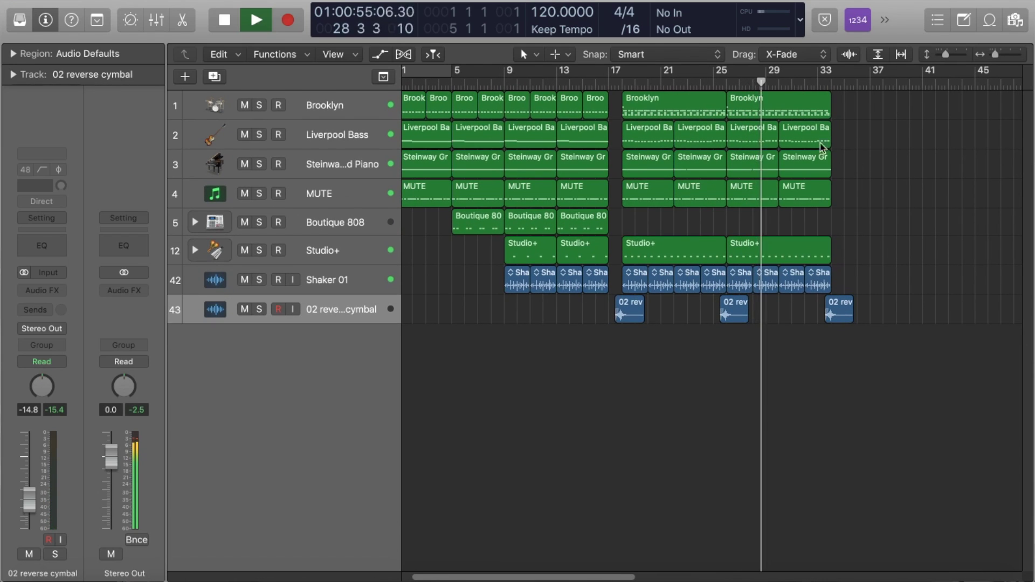
pyautogui.press('space')
# Step: Place the playhead at bar 18, create one software instrument track with an empty channel strip below the MUTE track, and hide the Library
pyautogui.click(623, 82)
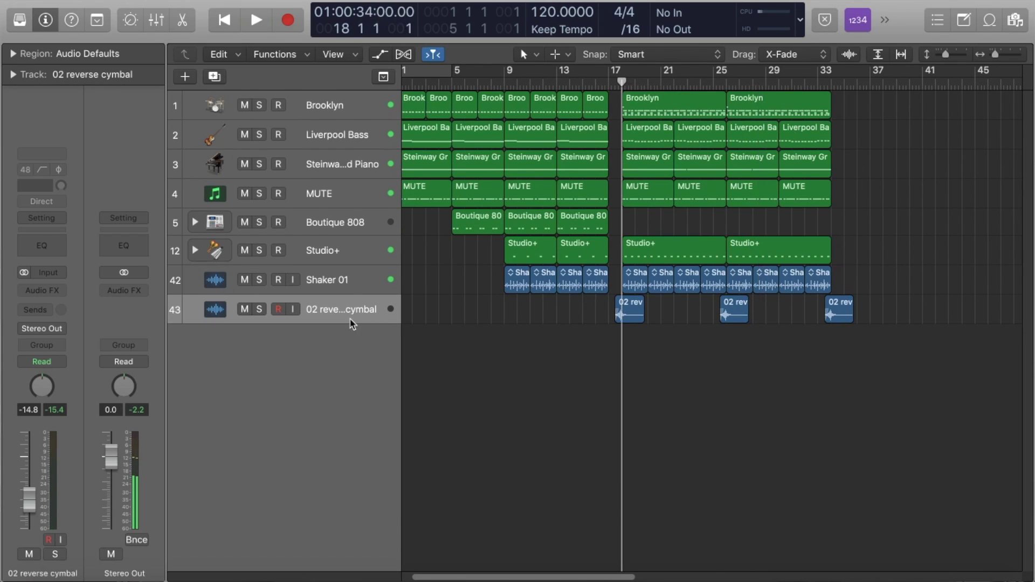
pyautogui.click(340, 251)
pyautogui.click(317, 201)
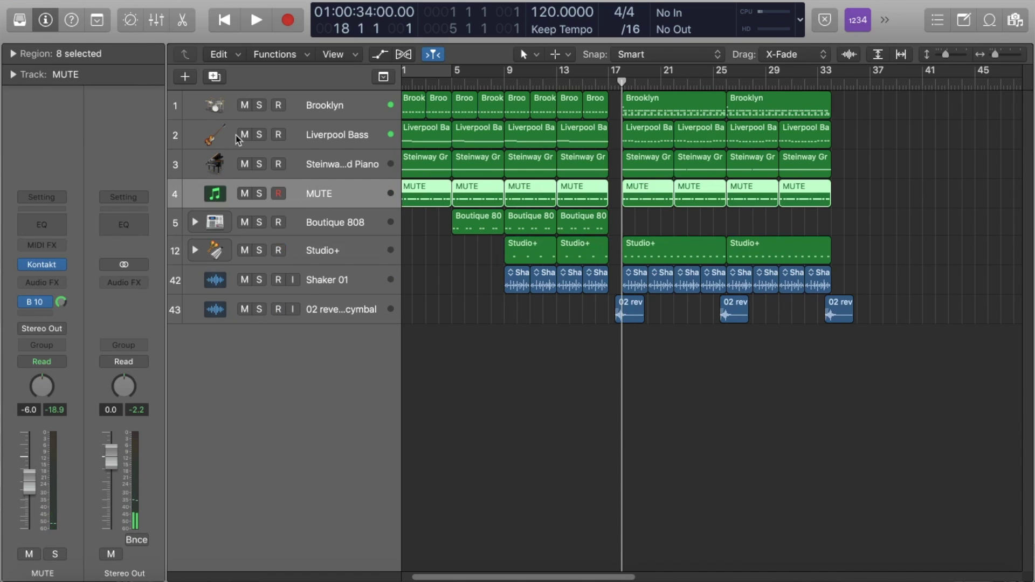
pyautogui.click(185, 80)
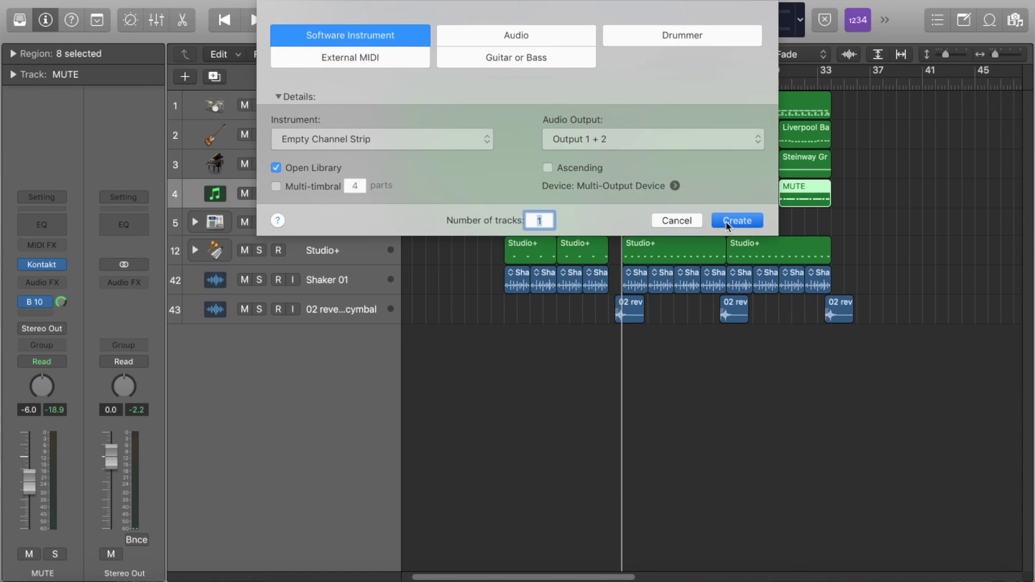
pyautogui.click(728, 223)
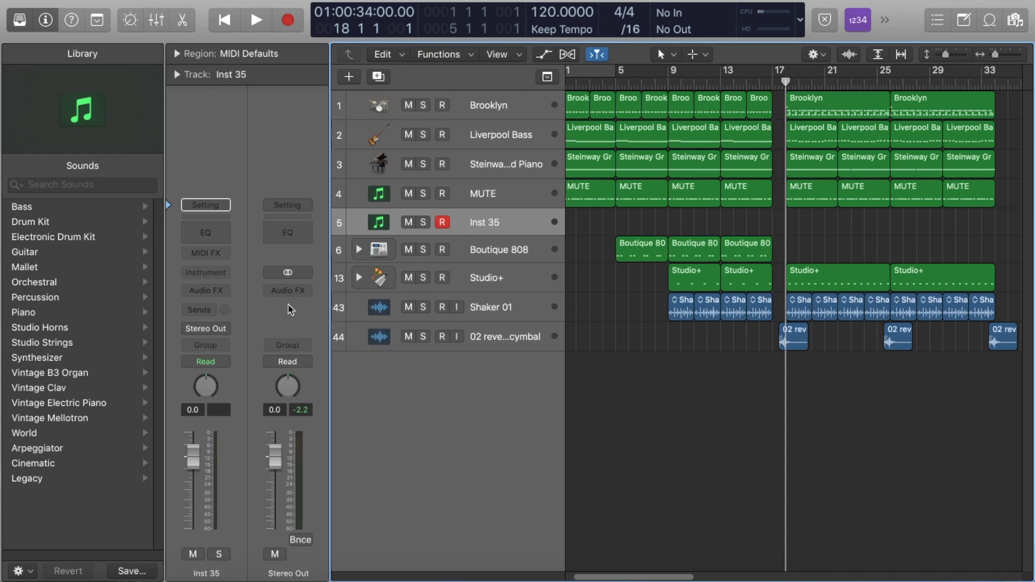
pyautogui.press('y')
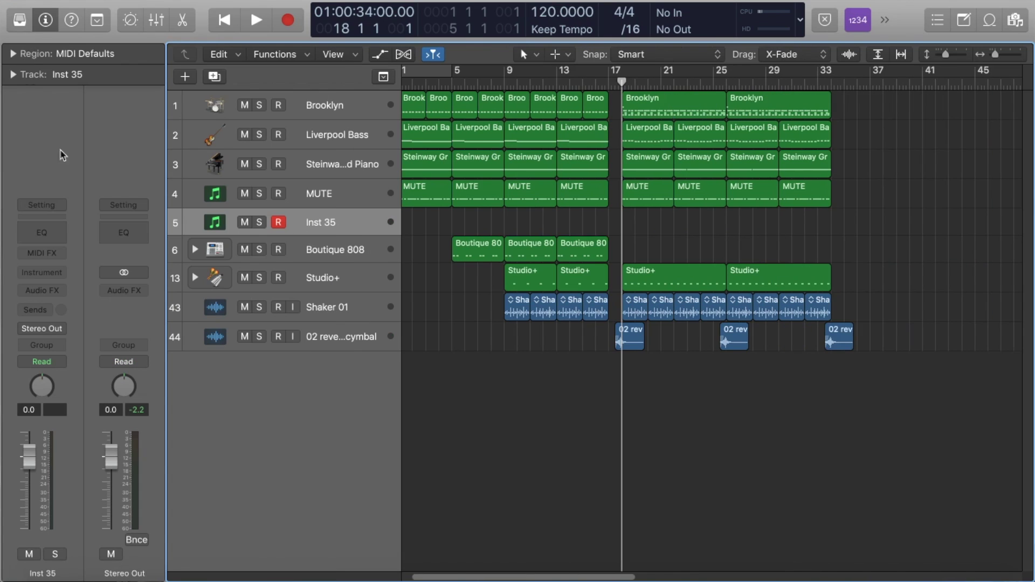
# Step: Load Native Instruments Kontakt as the instrument on the new track
pyautogui.click(64, 280)
pyautogui.moveTo(132, 561)
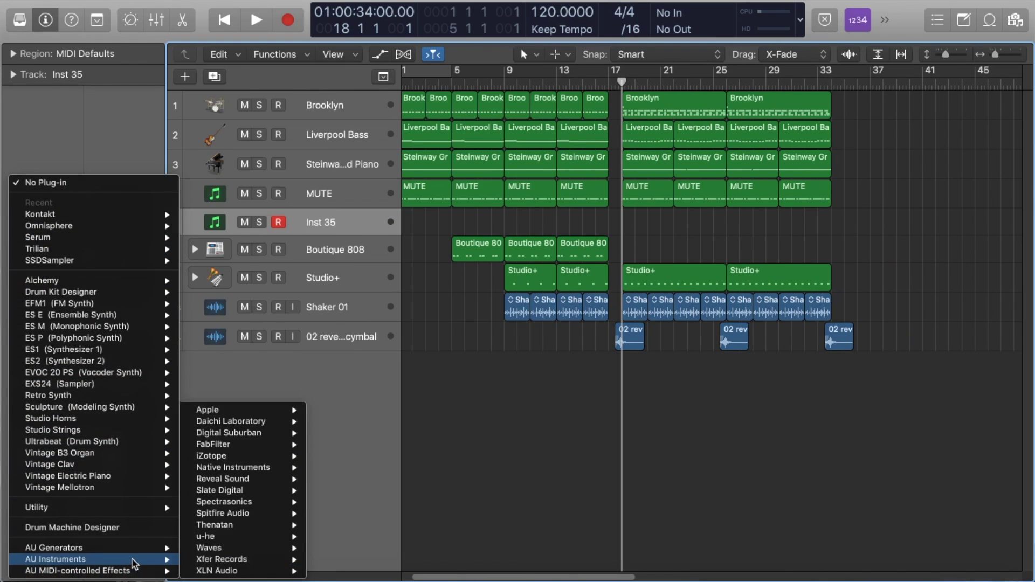
pyautogui.moveTo(243, 468)
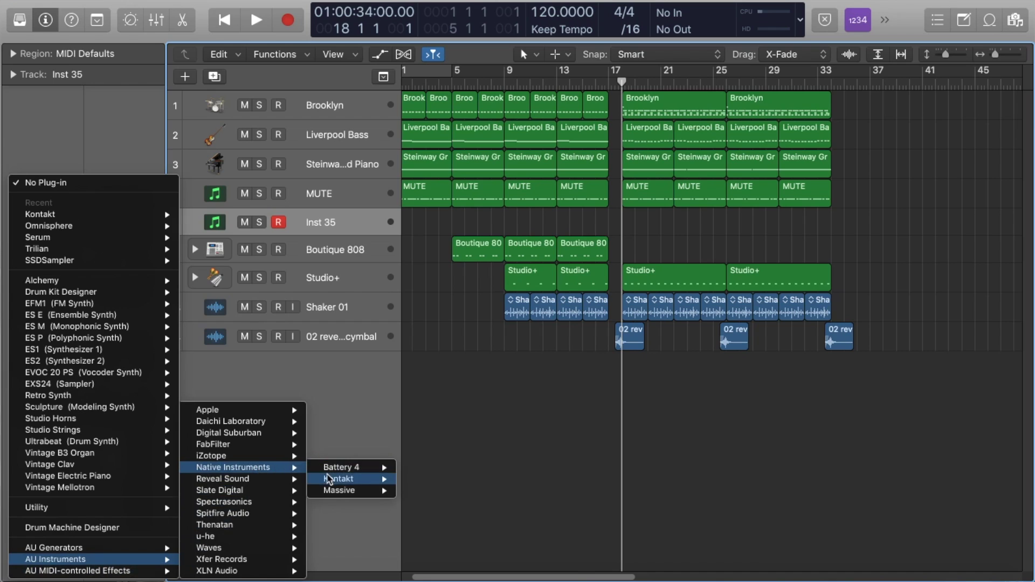
pyautogui.moveTo(339, 479)
pyautogui.click(438, 401)
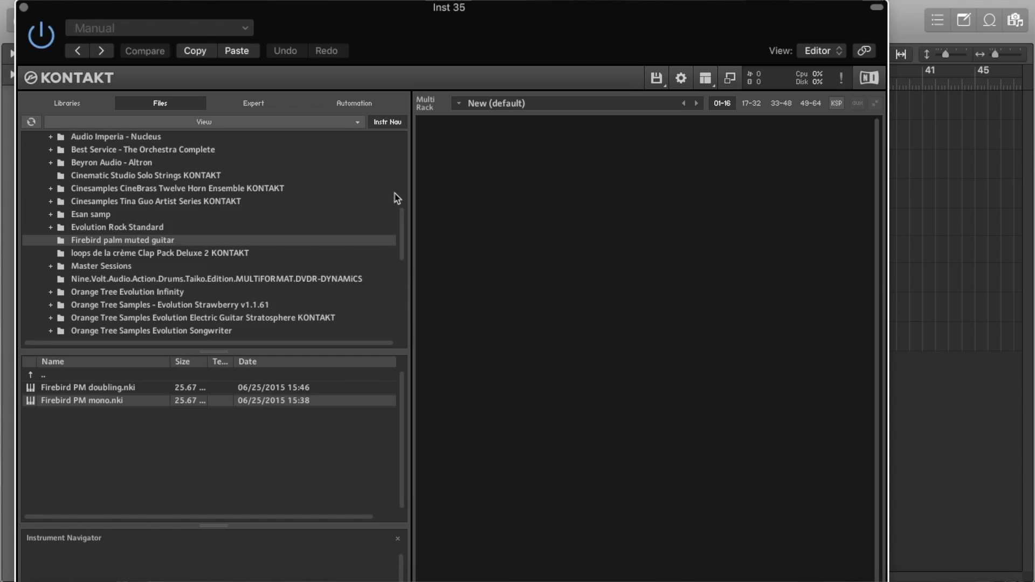
# Step: Load the Ens Stac High patch from the LA Scoring Strings library into Kontakt, close the plug-in, and rename the track String
pyautogui.click(67, 102)
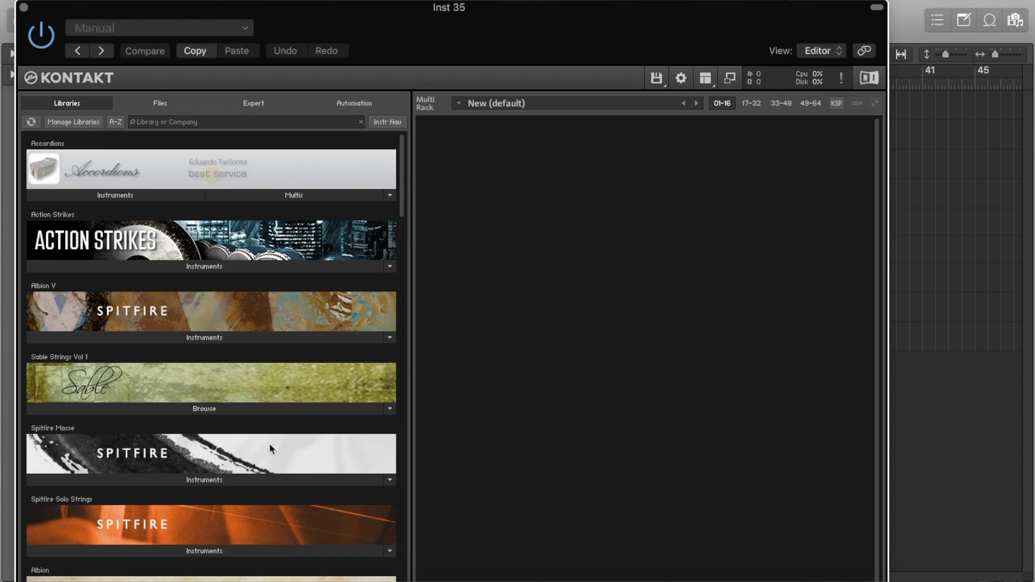
pyautogui.scroll(-5, 274, 451)
pyautogui.click(130, 491)
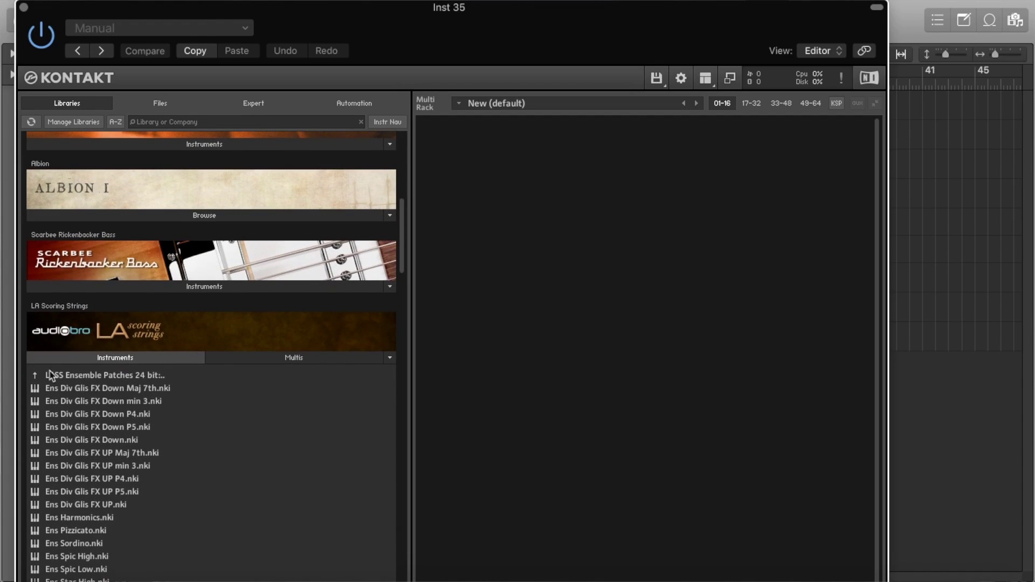
pyautogui.scroll(-1, 192, 521)
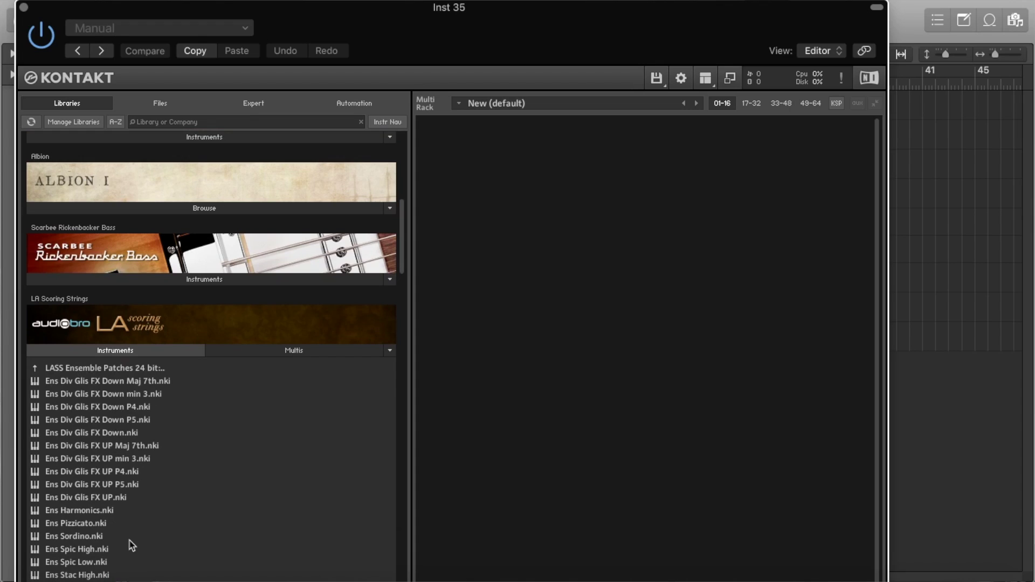
pyautogui.scroll(-2, 132, 547)
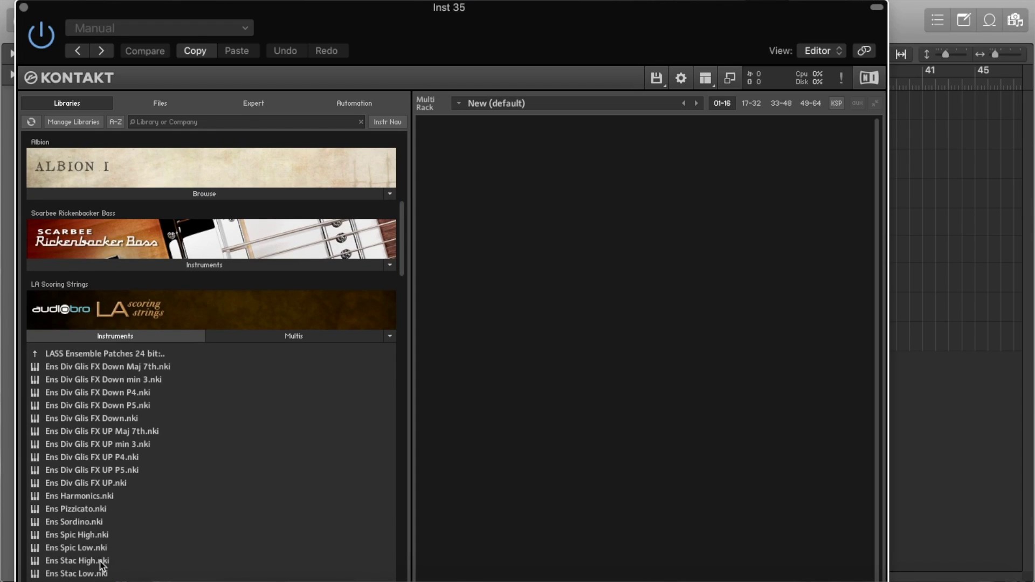
pyautogui.moveTo(101, 566); pyautogui.dragTo(422, 138)
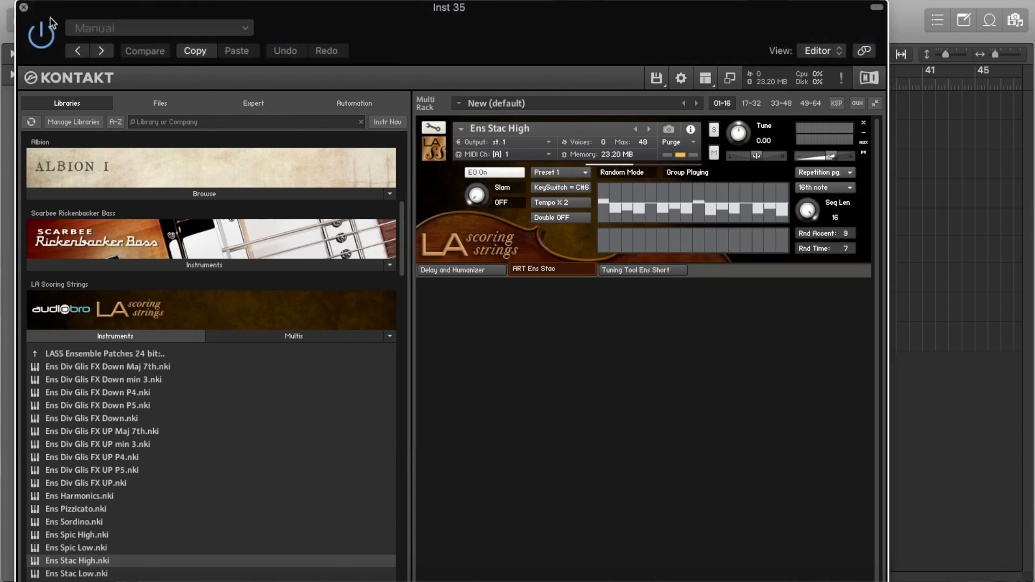
pyautogui.click(23, 7)
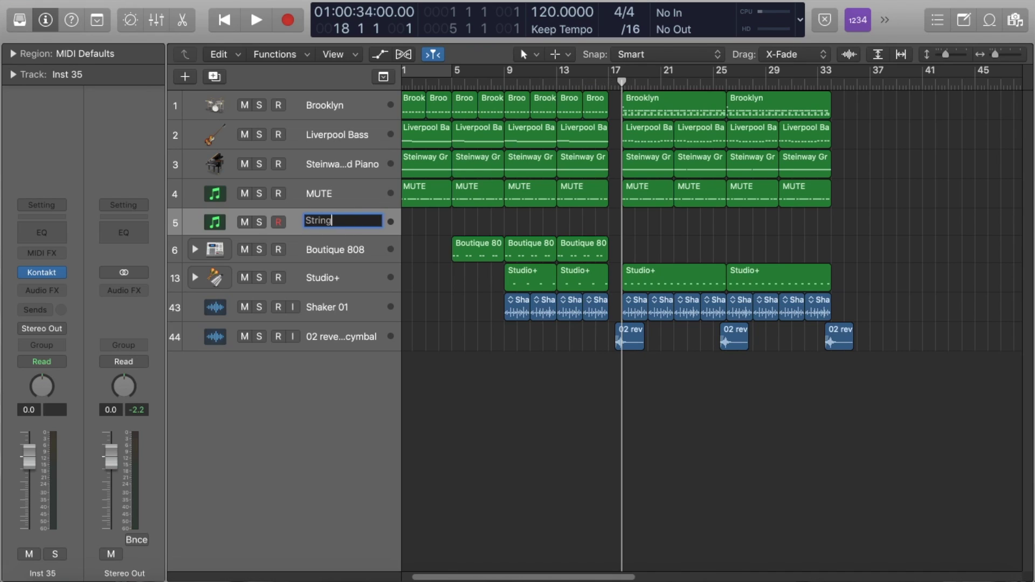
# Step: Try out a string part during playback from bar 18 to bar 22, and return the playhead to bar 18
pyautogui.press('space')
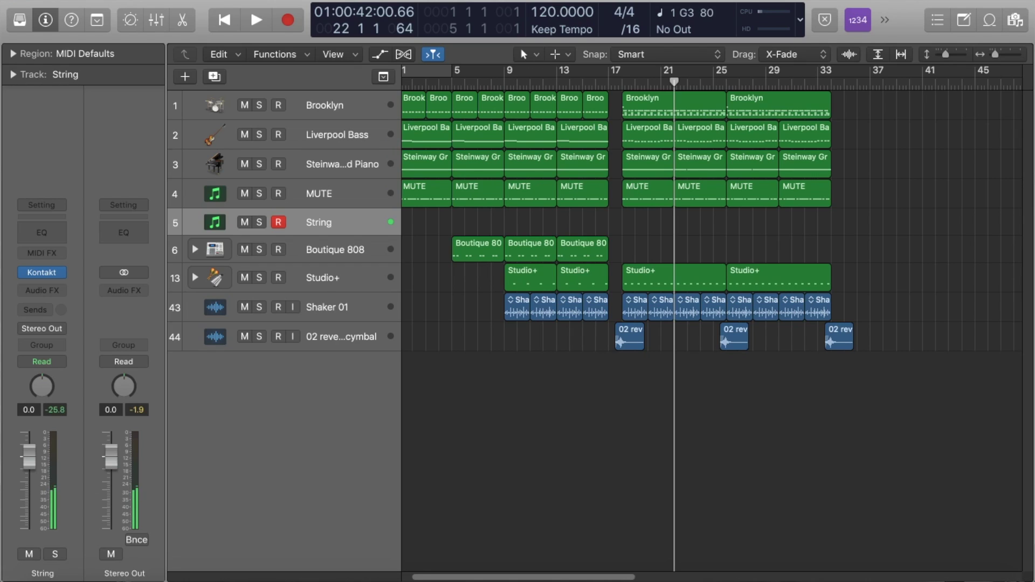
pyautogui.press(',')
pyautogui.press(',')
pyautogui.press(',')
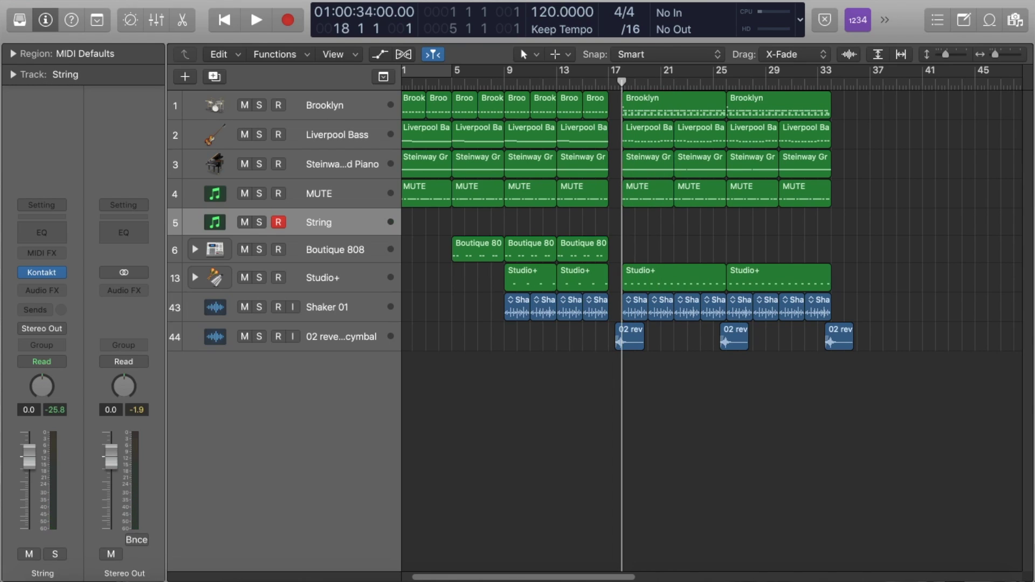
# Step: Record a string part on the String track from bar 18 to bar 22
pyautogui.press(',')
pyautogui.press('space')
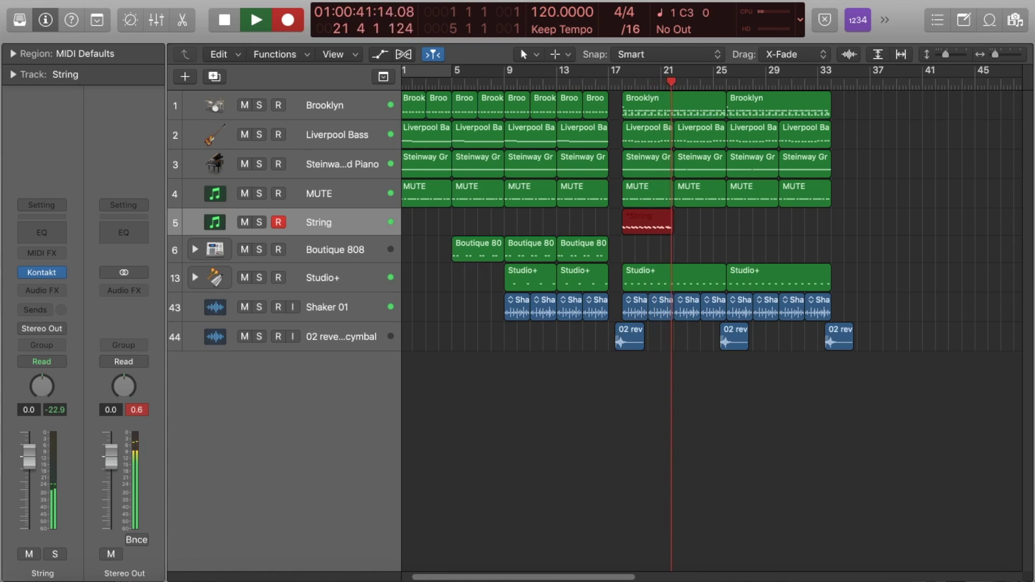
pyautogui.press('space')
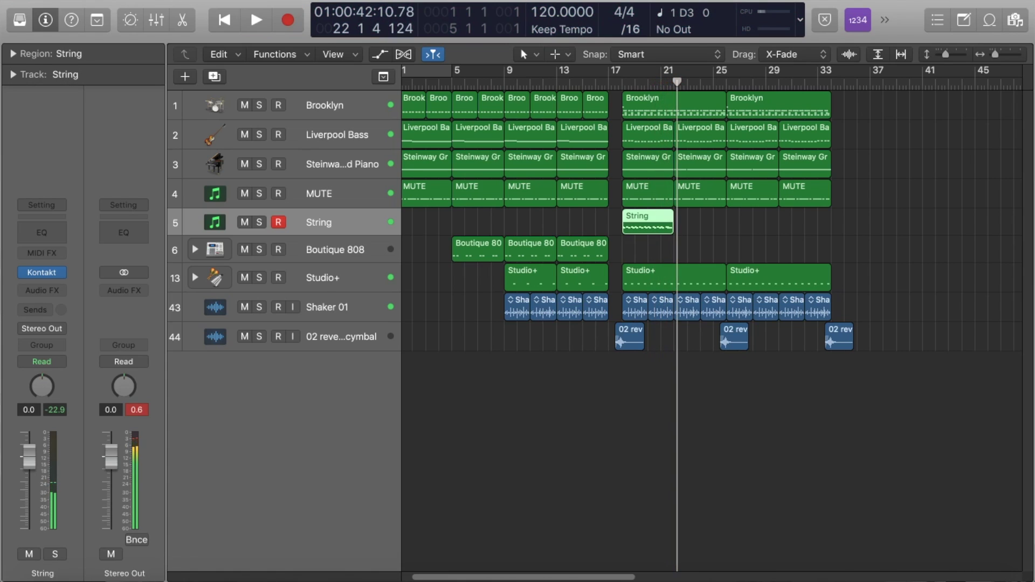
# Step: Open the new String region in the Piano Roll and delete the stray short note sounding under another near the end of bar 21
pyautogui.doubleClick(653, 231)
pyautogui.press('super+a')
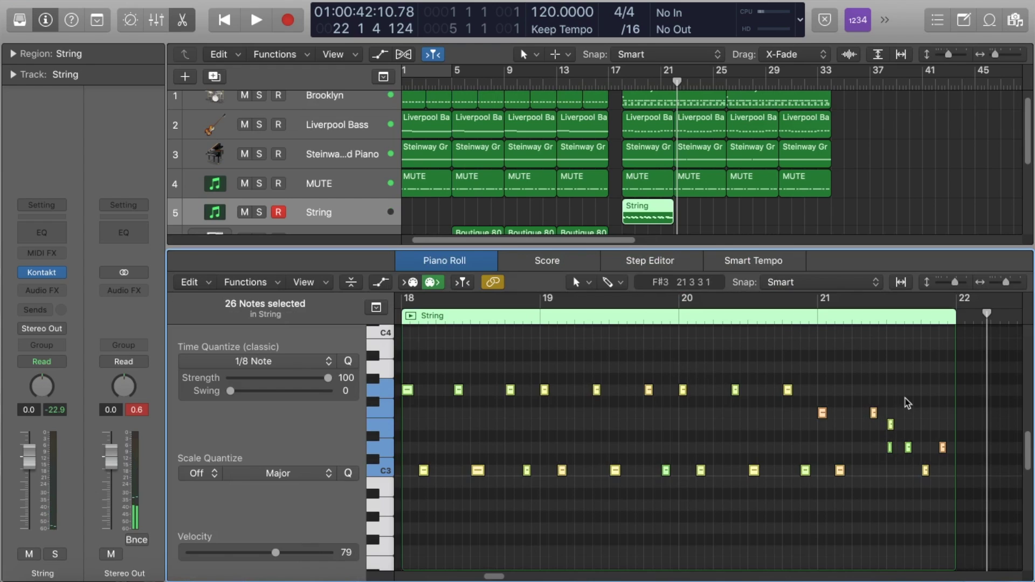
pyautogui.click(899, 424)
pyautogui.click(890, 448)
pyautogui.press('Delete')
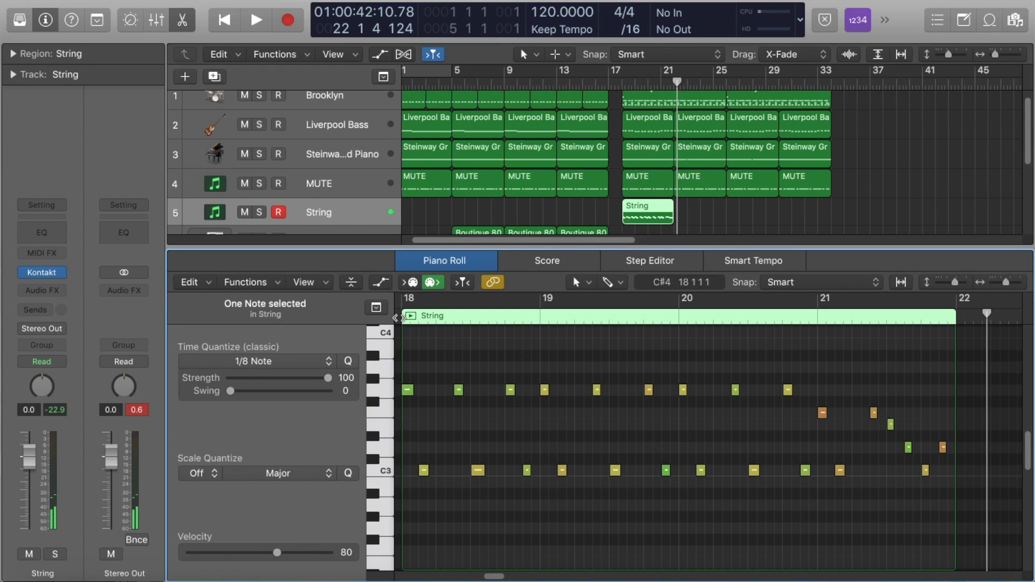
# Step: Play the String region from bar 18 to bar 22 to check the cleaned-up part
pyautogui.press('space')
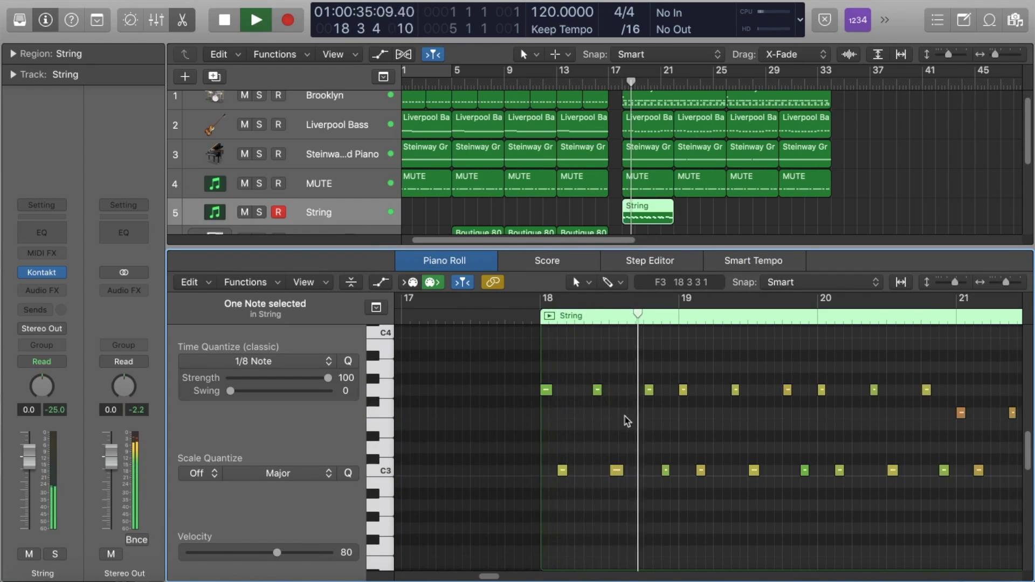
pyautogui.click(836, 368)
pyautogui.press('z')
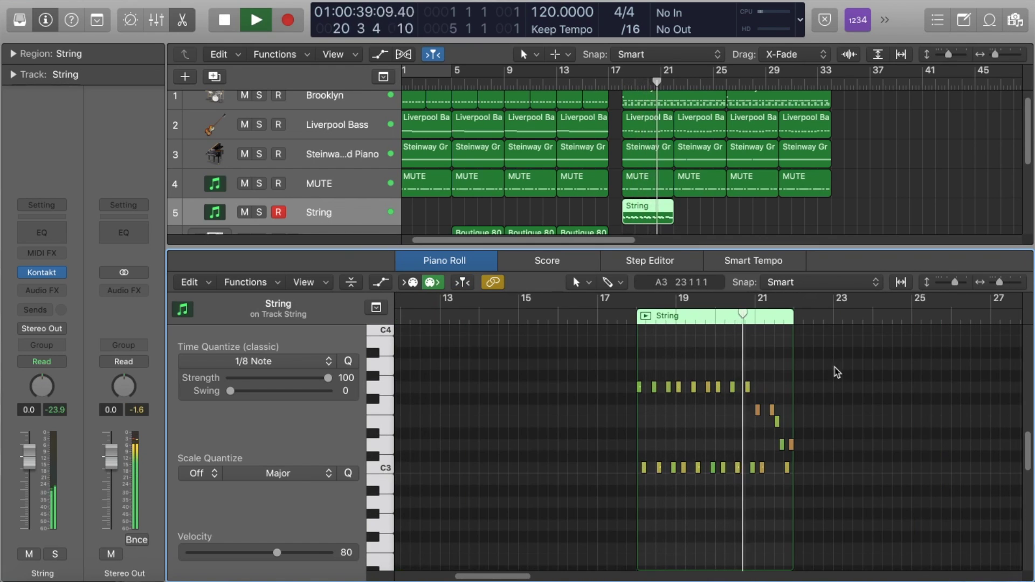
pyautogui.scroll(5, 754, 362)
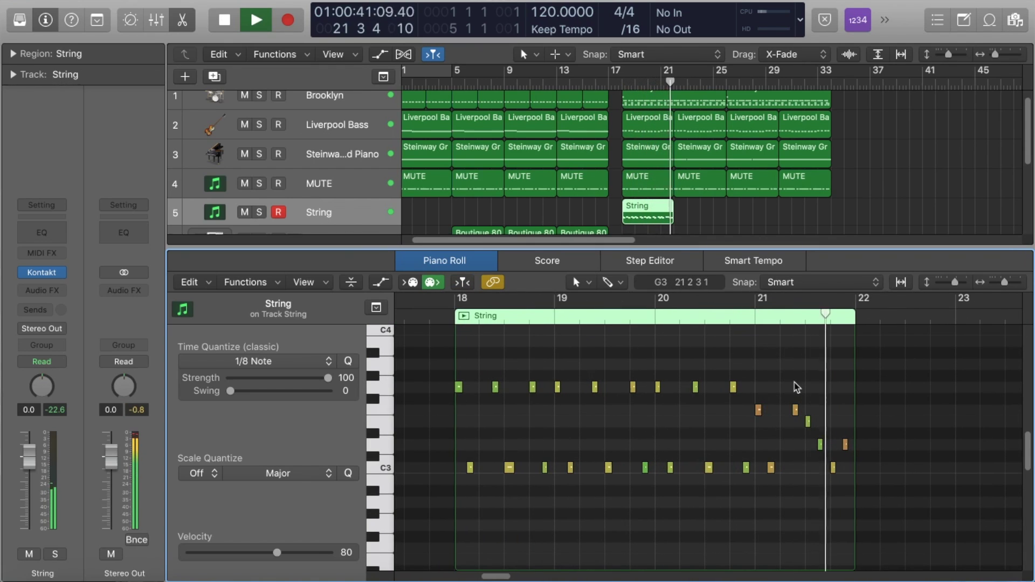
pyautogui.press('space')
pyautogui.scroll(2, 547, 374)
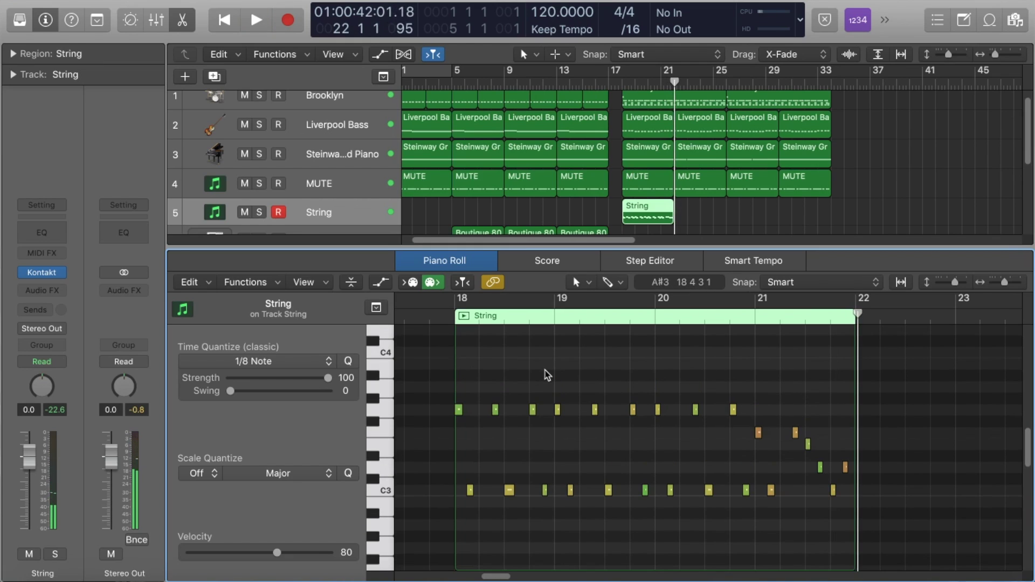
# Step: Copy all 25 notes of the String region one octave higher
pyautogui.press('super+a')
pyautogui.scroll(4, 545, 372)
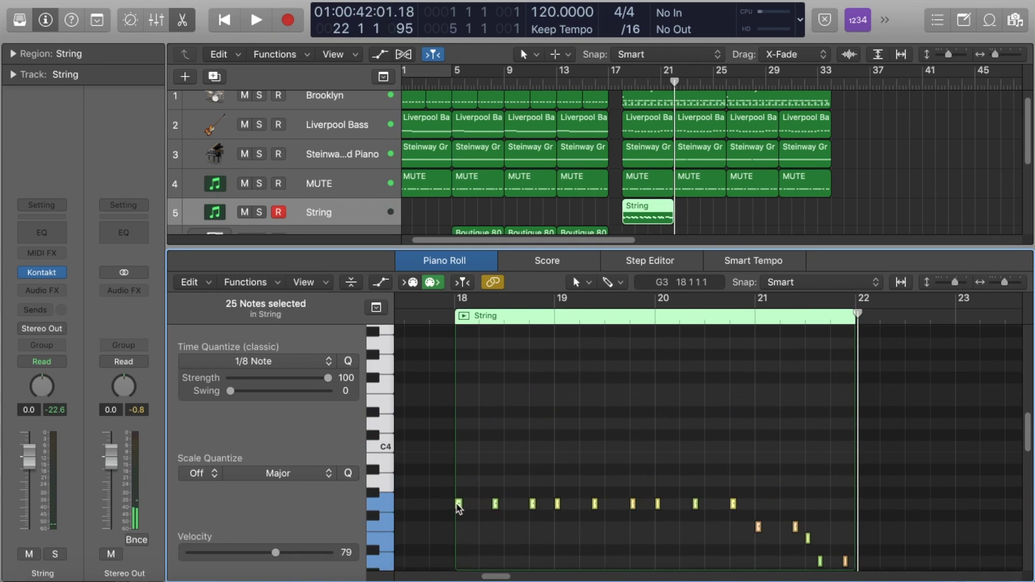
pyautogui.moveTo(458, 508); pyautogui.dragTo(461, 367)
# Step: Set the String track's volume to -3.0 dB while playing the part from bar 18
pyautogui.press('space')
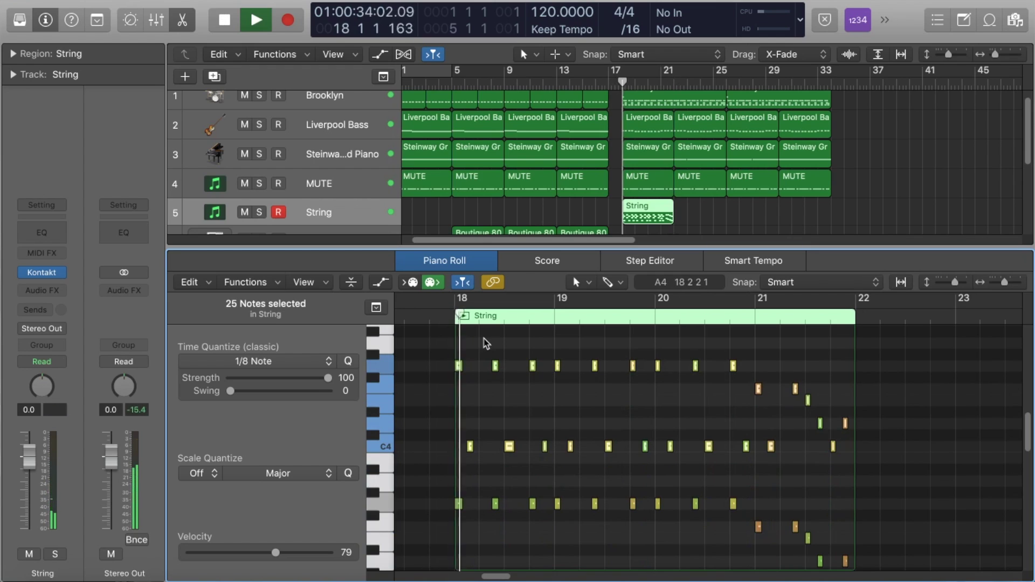
pyautogui.moveTo(28, 468); pyautogui.dragTo(32, 491)
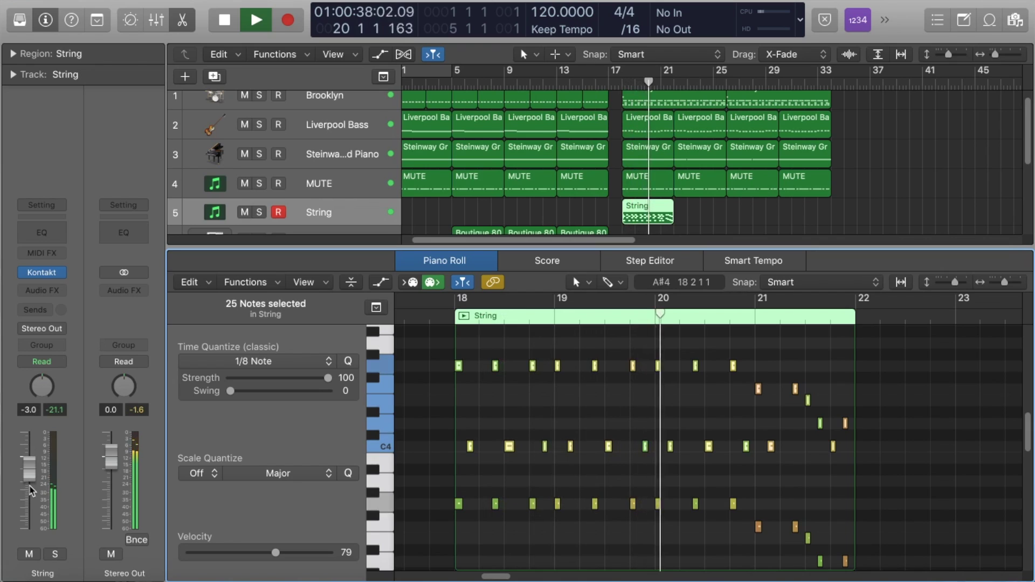
pyautogui.press('space')
# Step: Add a stereo Space Designer reverb to the String track and start playback to hear it
pyautogui.click(47, 292)
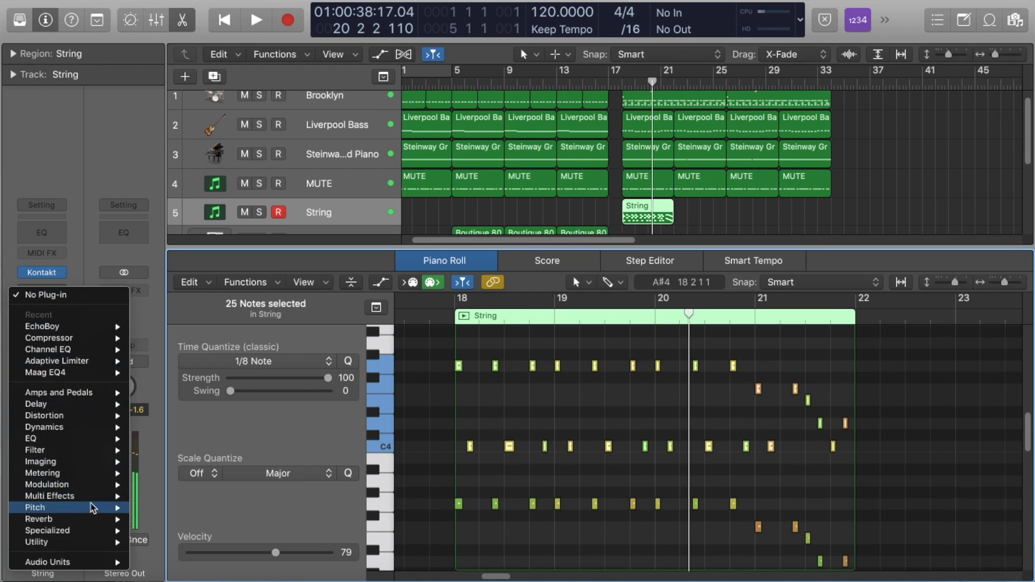
pyautogui.moveTo(81, 518)
pyautogui.moveTo(226, 555)
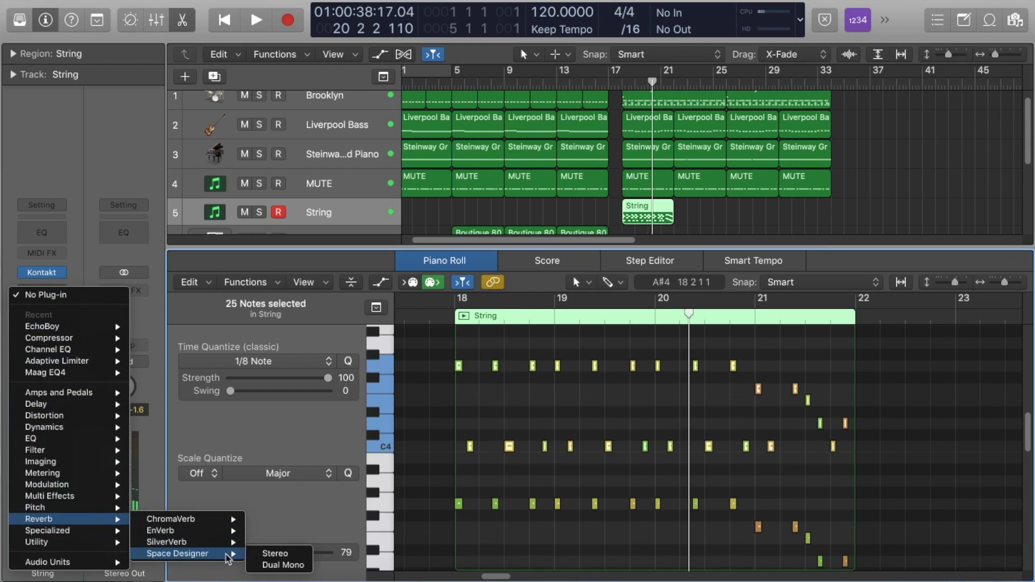
pyautogui.click(264, 553)
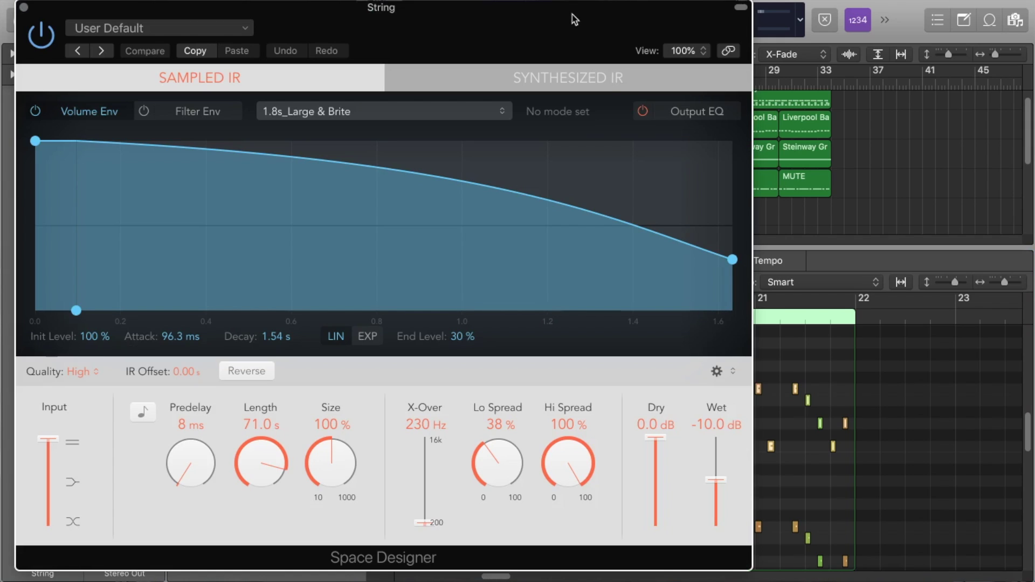
pyautogui.moveTo(575, 20); pyautogui.dragTo(628, 27)
pyautogui.press('space')
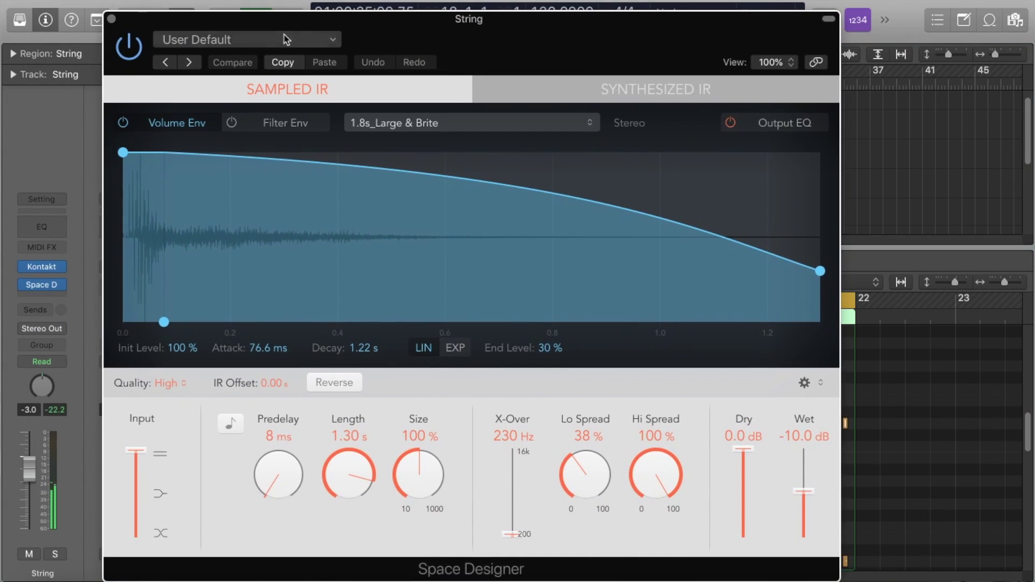
# Step: Load the 1.6s Tile Room preset from the medium rooms, set Wet to -12.0 dB, close the reverb and stop playback
pyautogui.click(254, 40)
pyautogui.moveTo(294, 329)
pyautogui.moveTo(531, 327)
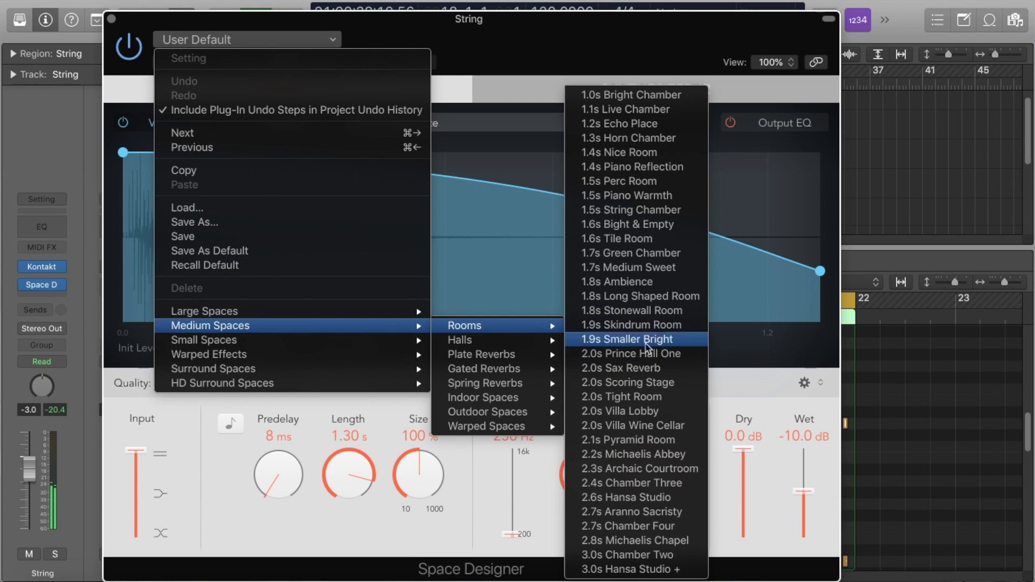
pyautogui.click(631, 238)
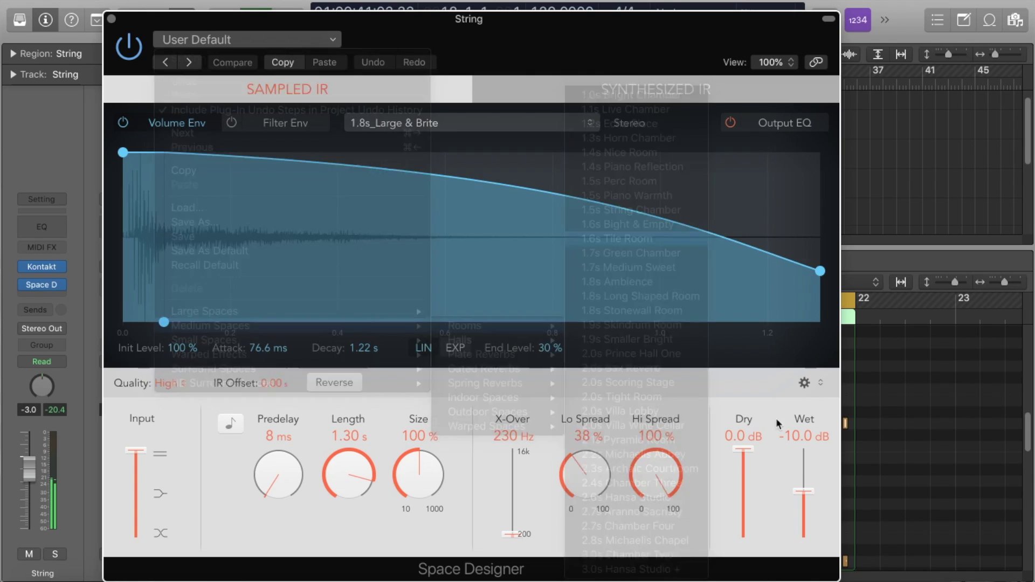
pyautogui.moveTo(813, 491)
pyautogui.mouseDown()
pyautogui.moveTo(810, 467)
pyautogui.moveTo(808, 493)
pyautogui.mouseUp()
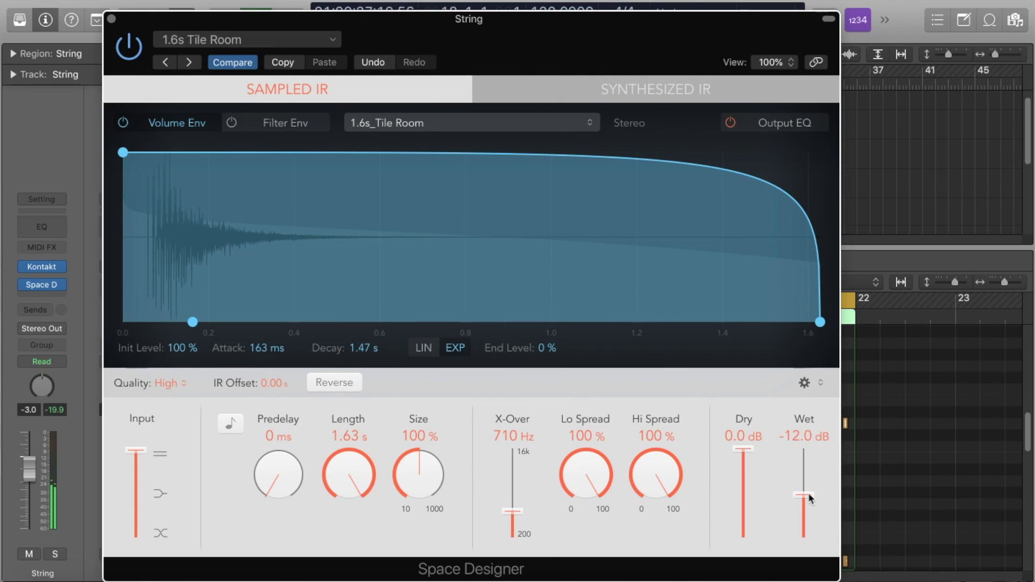
pyautogui.click(112, 20)
pyautogui.press('space')
# Step: Copy the original 25 string notes one octave lower
pyautogui.scroll(-1, 697, 410)
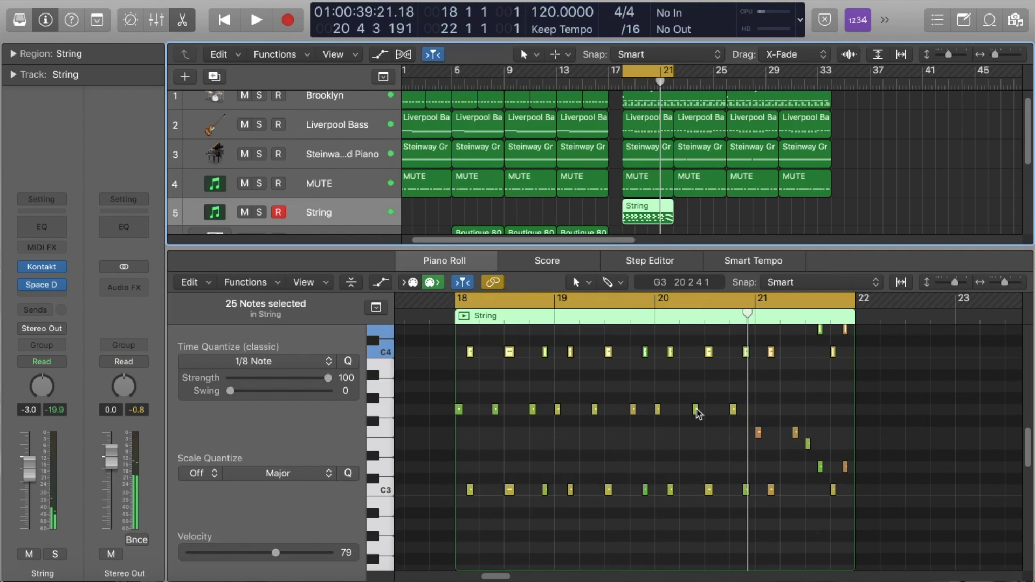
pyautogui.moveTo(424, 389); pyautogui.dragTo(880, 547)
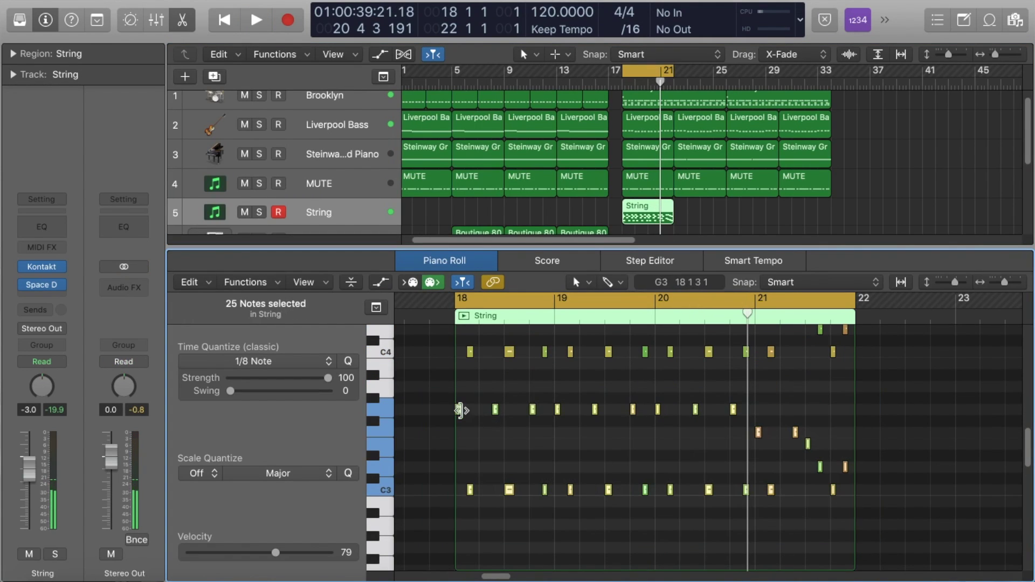
pyautogui.scroll(-1, 461, 404)
pyautogui.moveTo(461, 403); pyautogui.dragTo(461, 539)
pyautogui.scroll(-5, 461, 540)
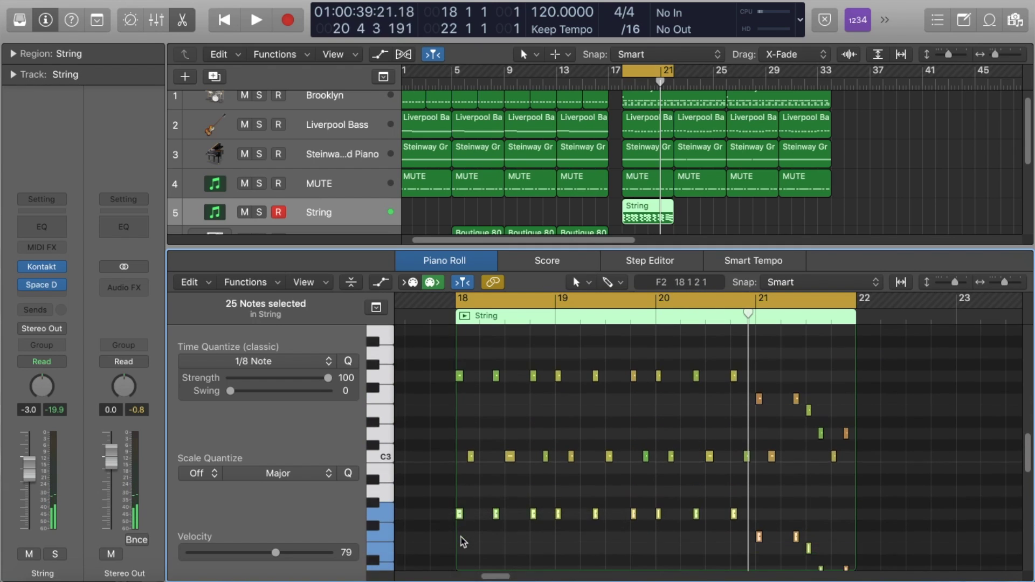
# Step: Play the layered string part in a loop over bars 18 to 22 and close the Piano Roll
pyautogui.click(435, 317)
pyautogui.press('space')
pyautogui.click(538, 356)
pyautogui.scroll(2, 538, 356)
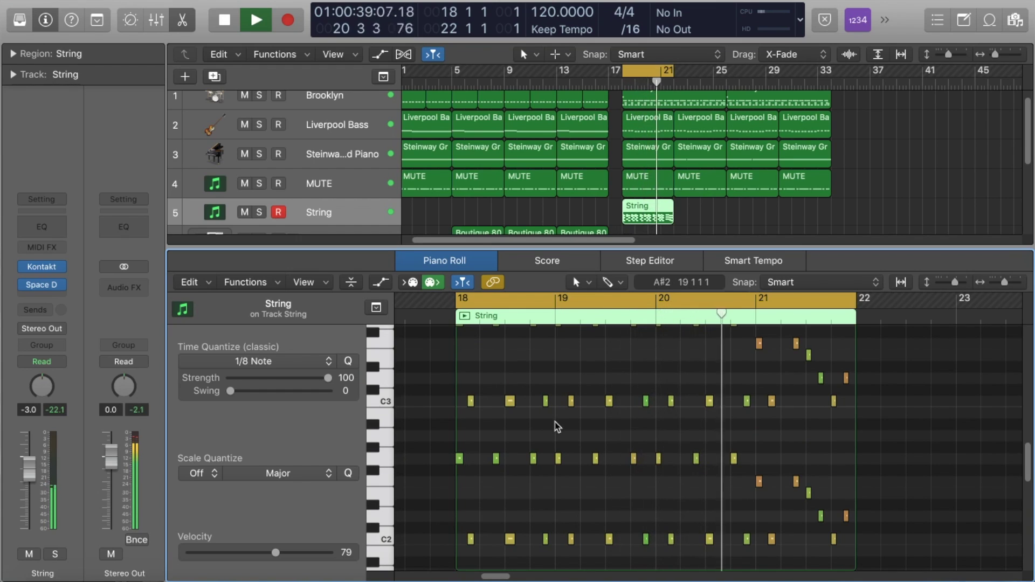
pyautogui.click(192, 33)
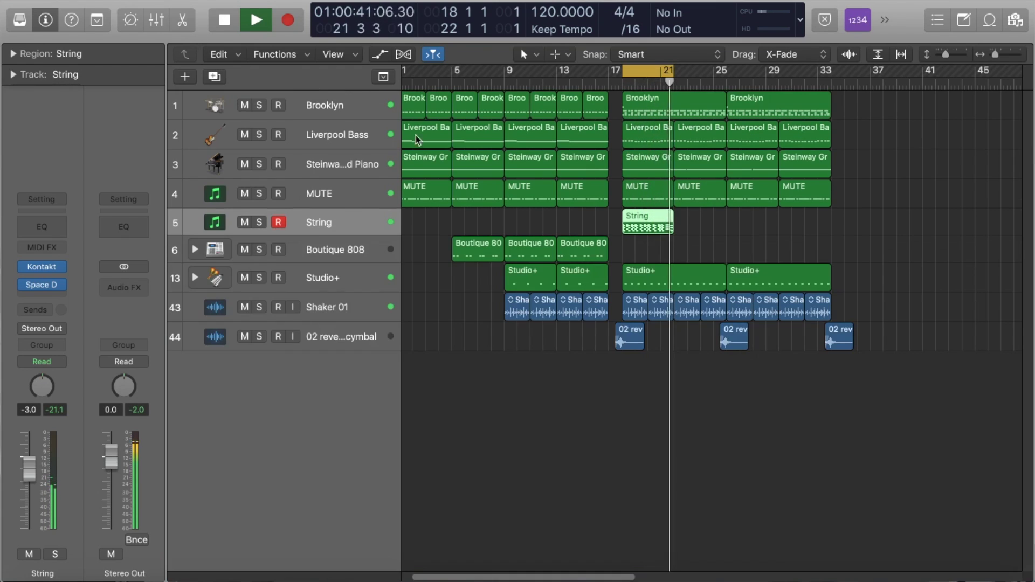
pyautogui.press('space')
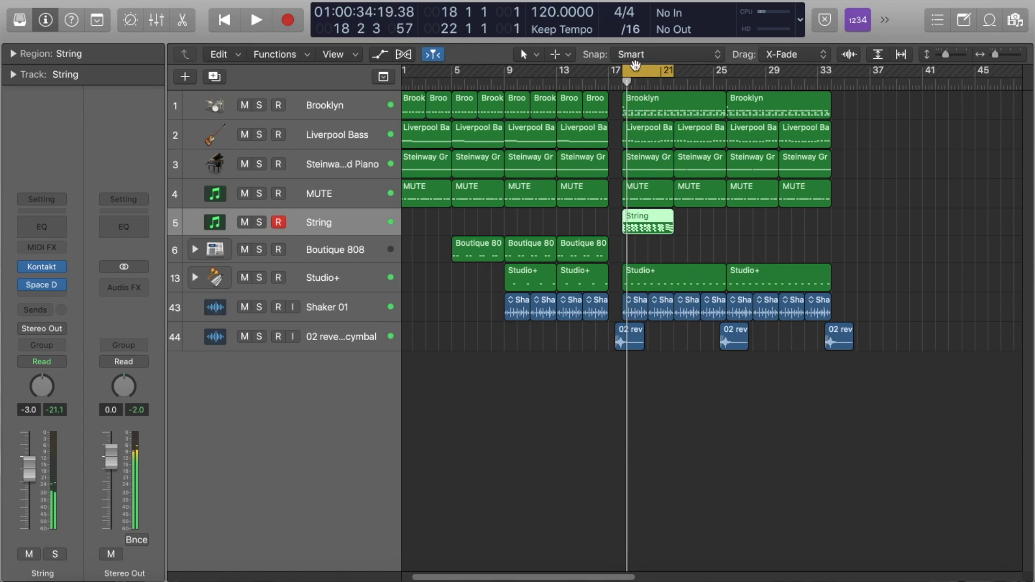
# Step: Turn off the cycle range and repeat the String region so four copies fill bars 18 to 34
pyautogui.click(636, 73)
pyautogui.moveTo(638, 230); pyautogui.dragTo(756, 232)
pyautogui.keyDown('shift'); pyautogui.click(630, 223); pyautogui.keyUp('shift')
# Step: Set the String track's volume to -5.0 dB while playing the section from bar 18
pyautogui.press('space')
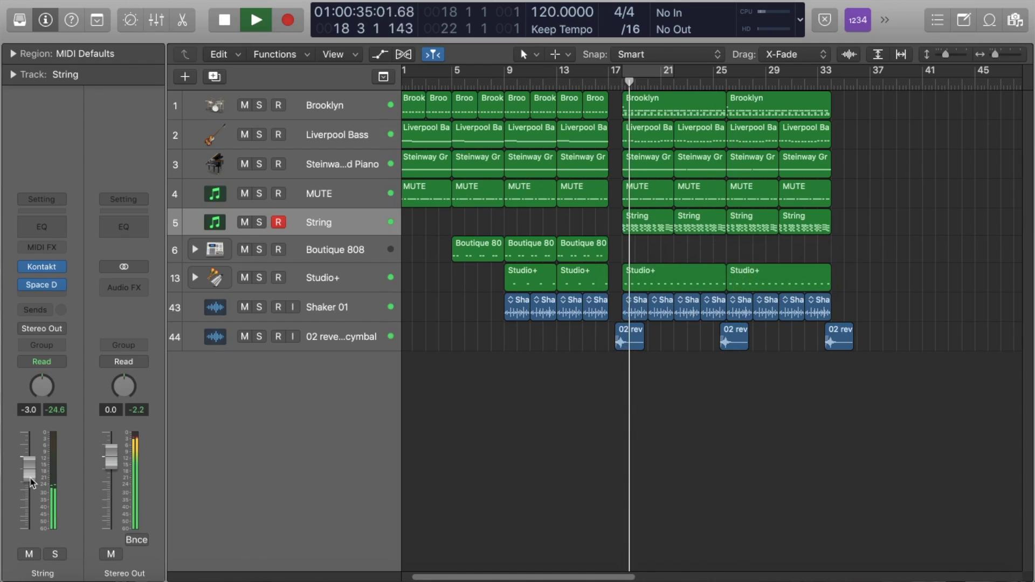
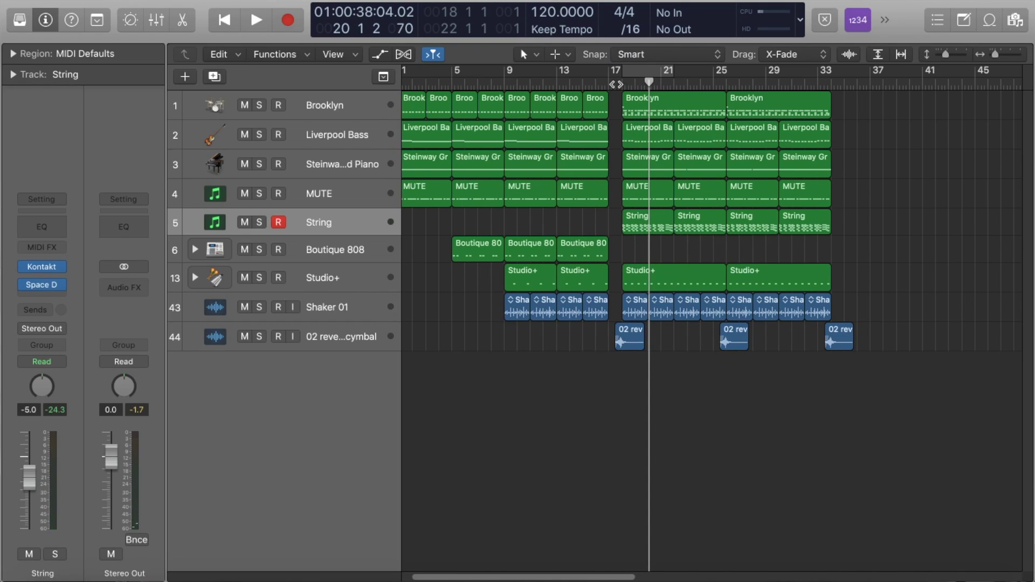
pyautogui.press('space')
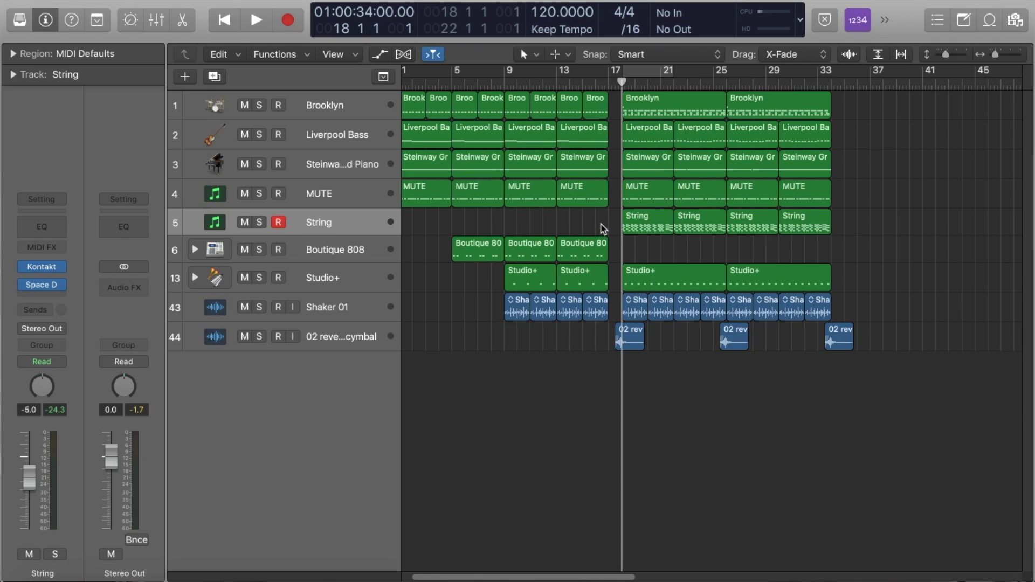
pyautogui.press('space')
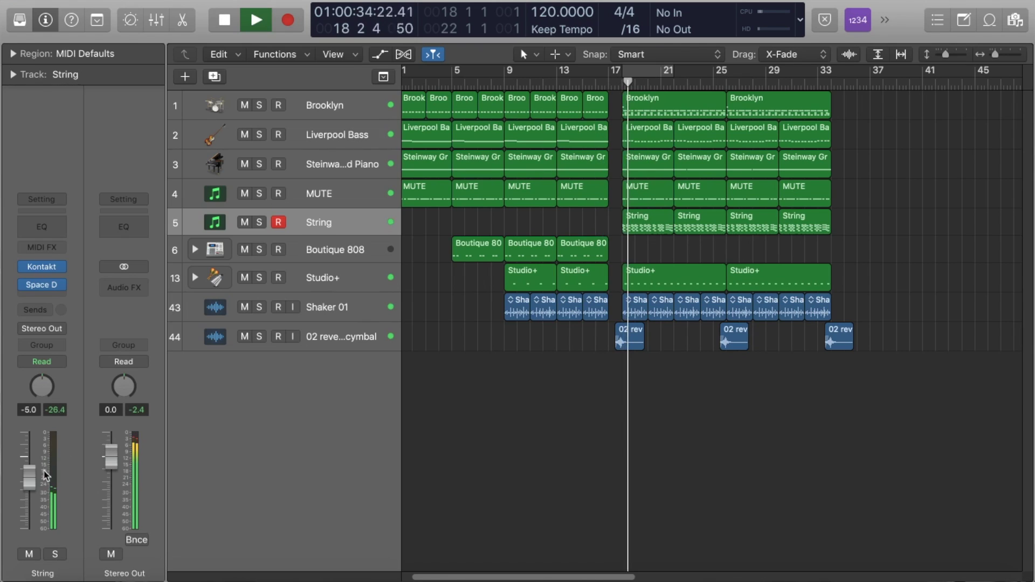
pyautogui.moveTo(30, 487); pyautogui.dragTo(29, 487)
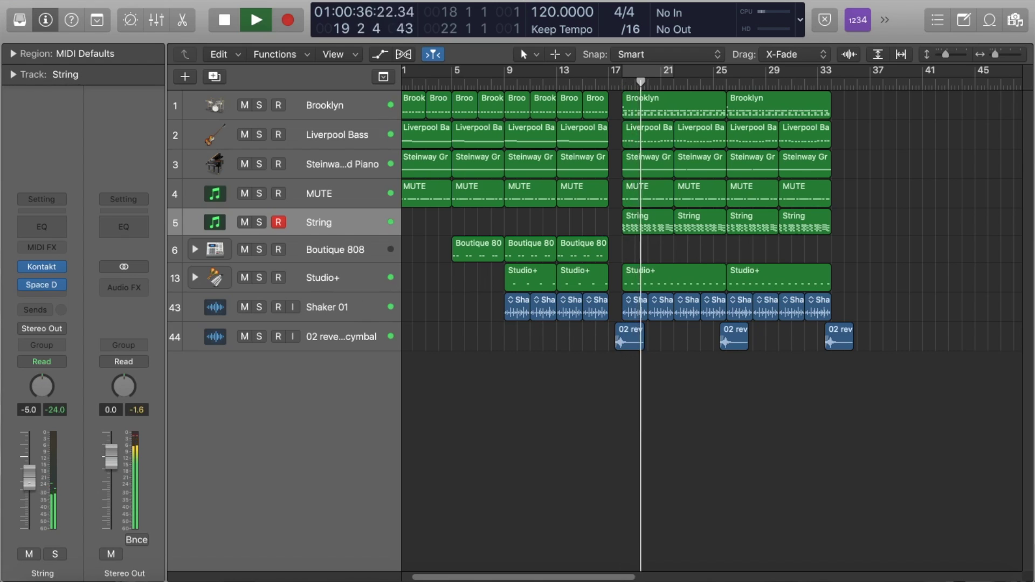
# Step: Play the end of the string section from about bar 32 to examine how it leads out past bar 34
pyautogui.hscroll(5, 732, 423)
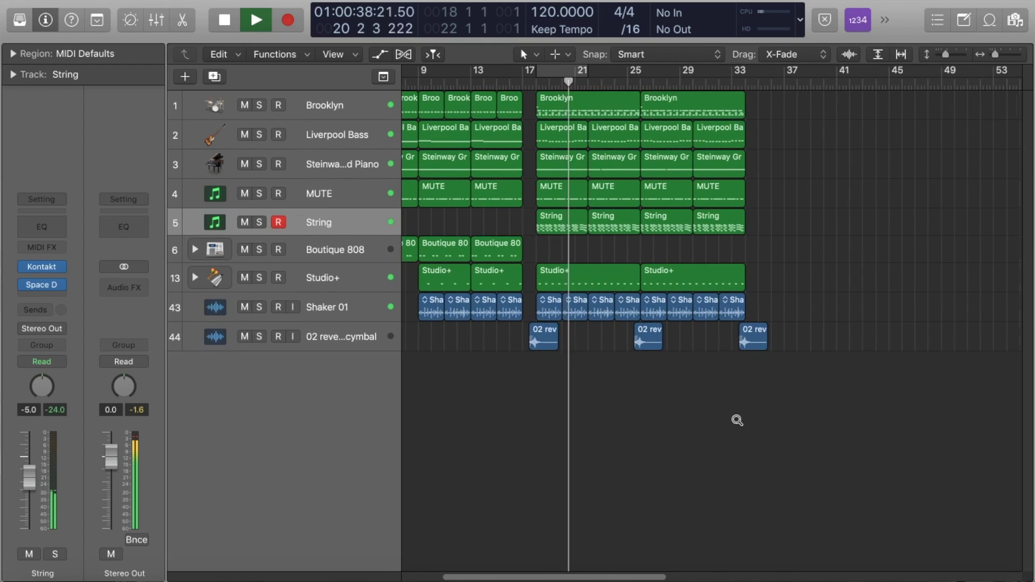
pyautogui.hscroll(-5, 737, 420)
pyautogui.click(651, 84)
pyautogui.press('space')
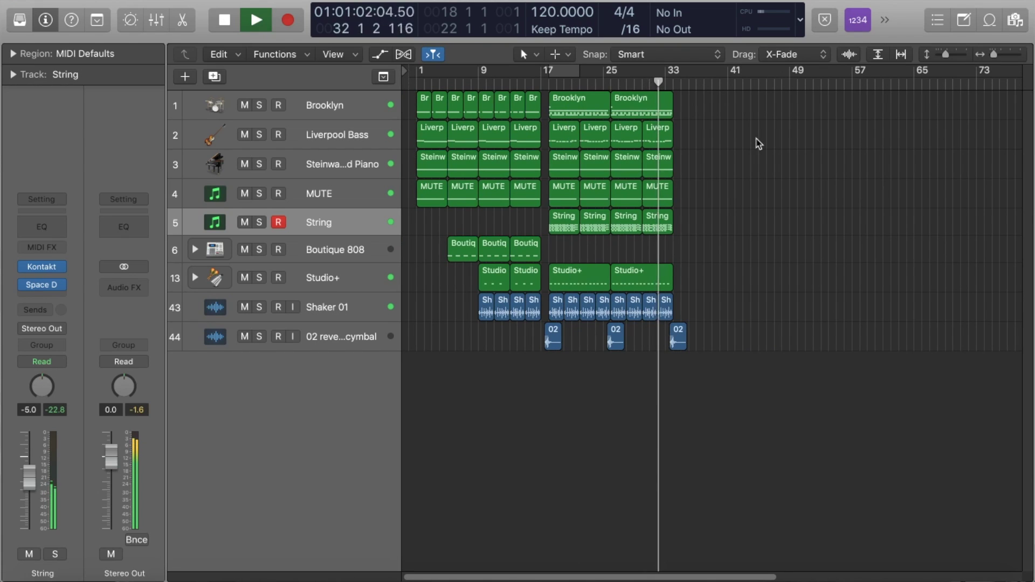
pyautogui.press('super+Right')
pyautogui.press('super+Right')
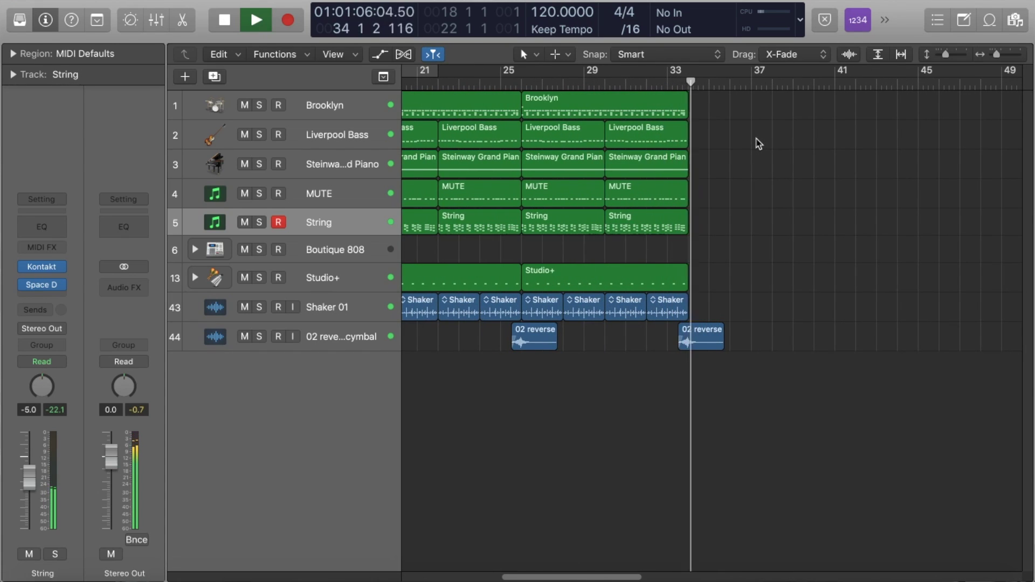
pyautogui.scroll(-1, 757, 140)
# Step: Copy the 11 drum, bass, piano, MUTE and Boutique 808 regions of the first eight bars to bar 34
pyautogui.hscroll(-10, 757, 140)
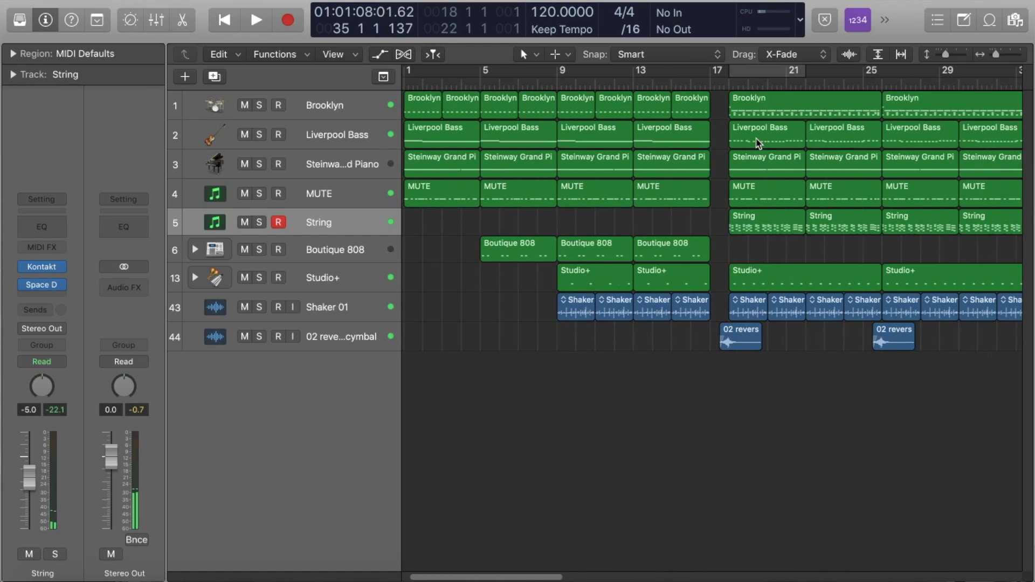
pyautogui.moveTo(547, 289); pyautogui.dragTo(416, 96)
pyautogui.press('super+Left')
pyautogui.moveTo(431, 141); pyautogui.dragTo(950, 141)
# Step: Play from bar 33 to examine the transition into the copied section at bar 34
pyautogui.click(911, 82)
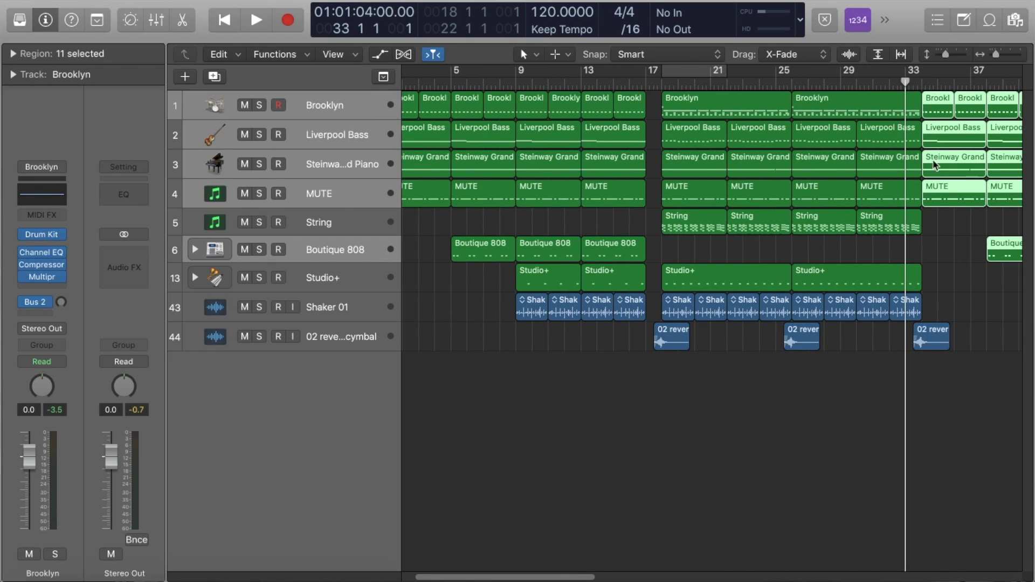
pyautogui.hscroll(3, 932, 181)
pyautogui.press('space')
pyautogui.click(893, 225)
pyautogui.press('super+Right')
pyautogui.press('super+Right')
pyautogui.press('super+Right')
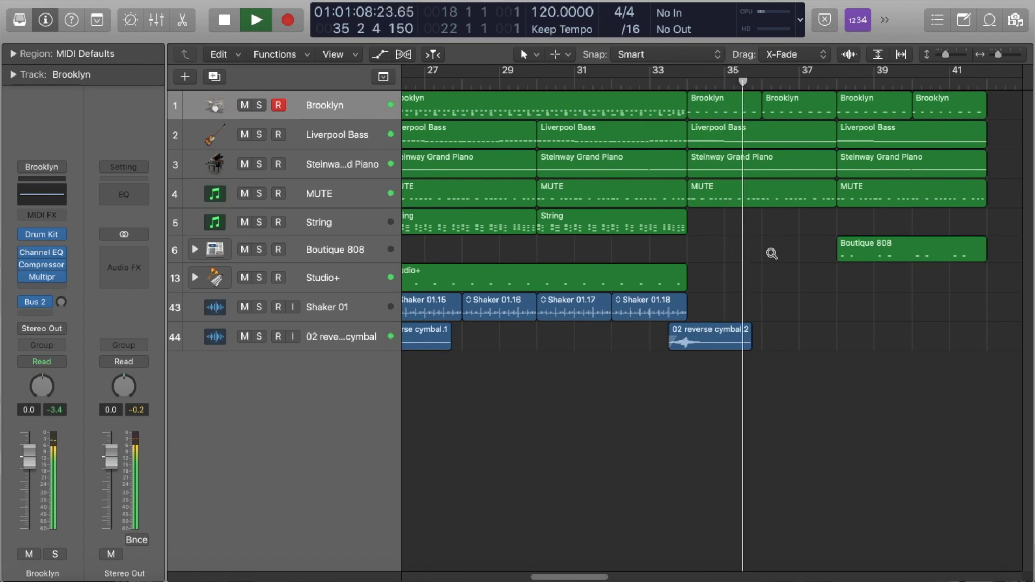
# Step: Play the copied opening section from about bar 35 through its end at bar 42 to examine how it sounds
pyautogui.scroll(-1, 772, 254)
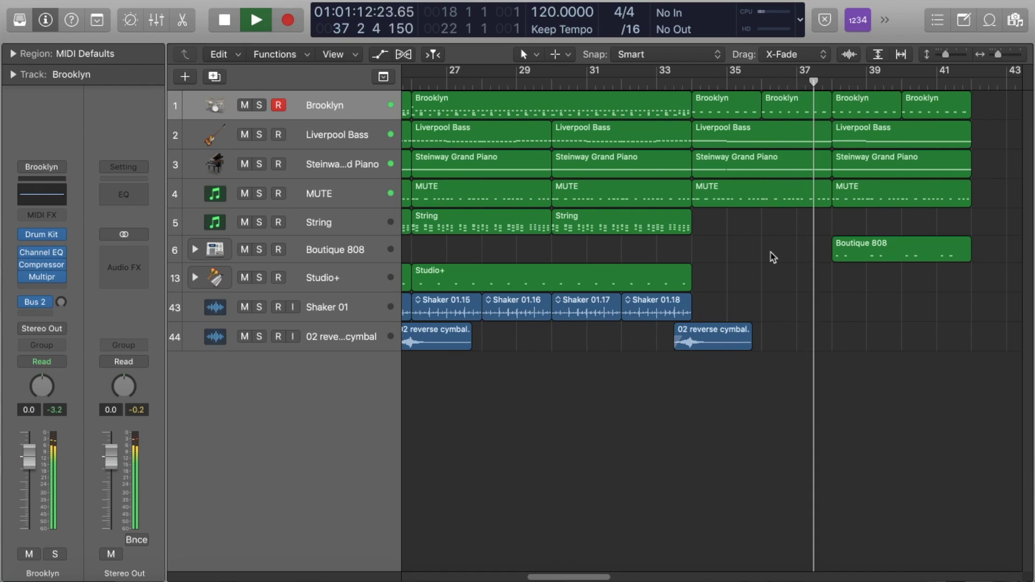
pyautogui.scroll(-5, 773, 258)
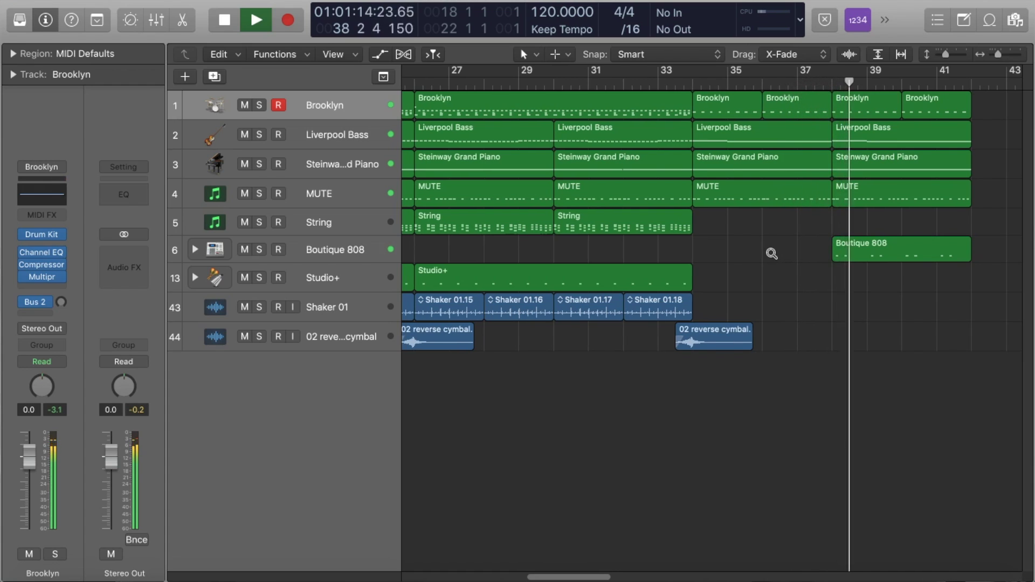
pyautogui.hscroll(-5, 773, 258)
pyautogui.scroll(-1, 773, 257)
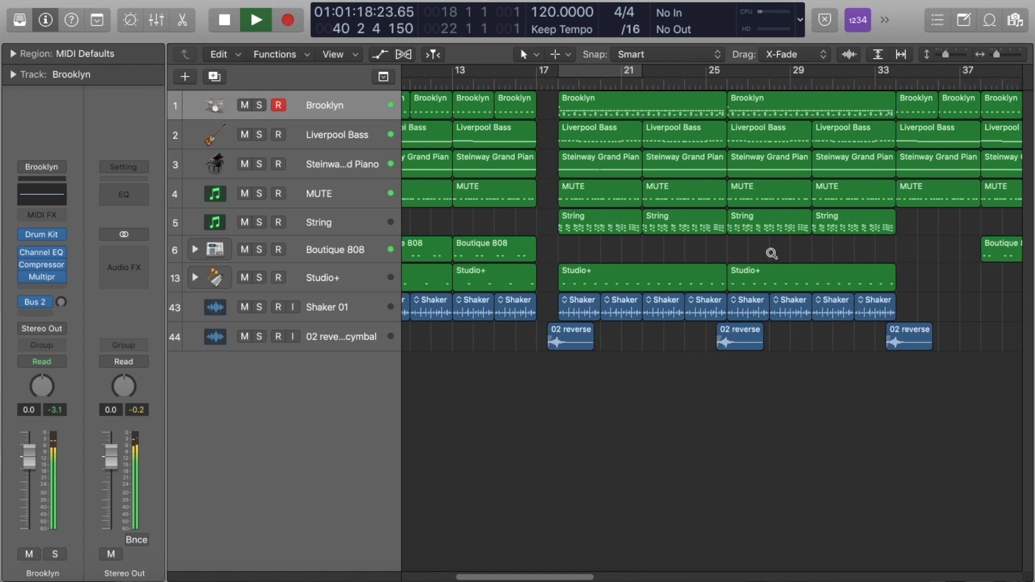
pyautogui.scroll(-1, 771, 253)
pyautogui.hscroll(3, 771, 254)
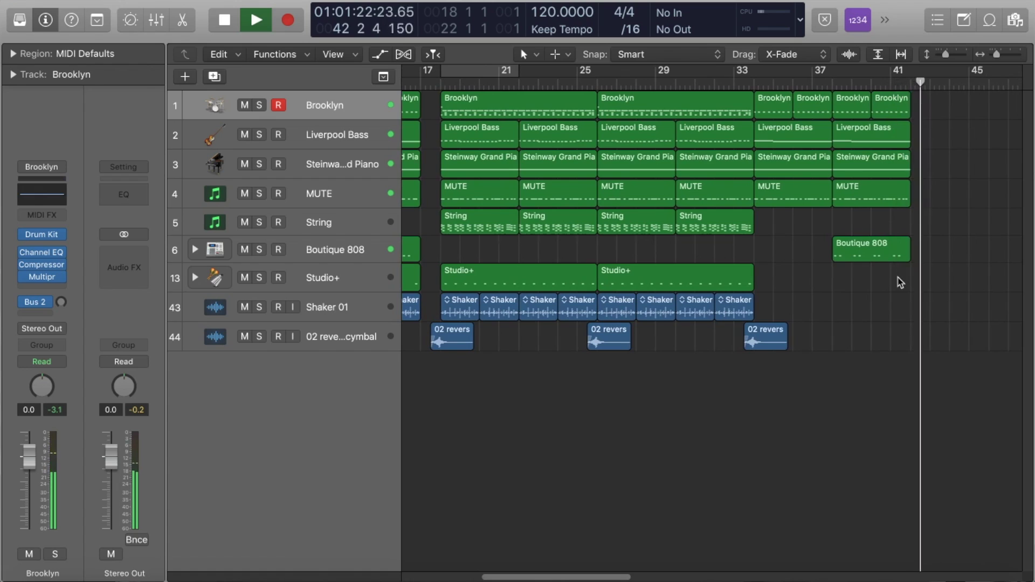
pyautogui.press('space')
# Step: Copy the 31 regions of the string section starting at bar 18, including the reverse cymbals, to bar 43
pyautogui.moveTo(931, 83); pyautogui.dragTo(896, 83)
pyautogui.hscroll(-2, 669, 304)
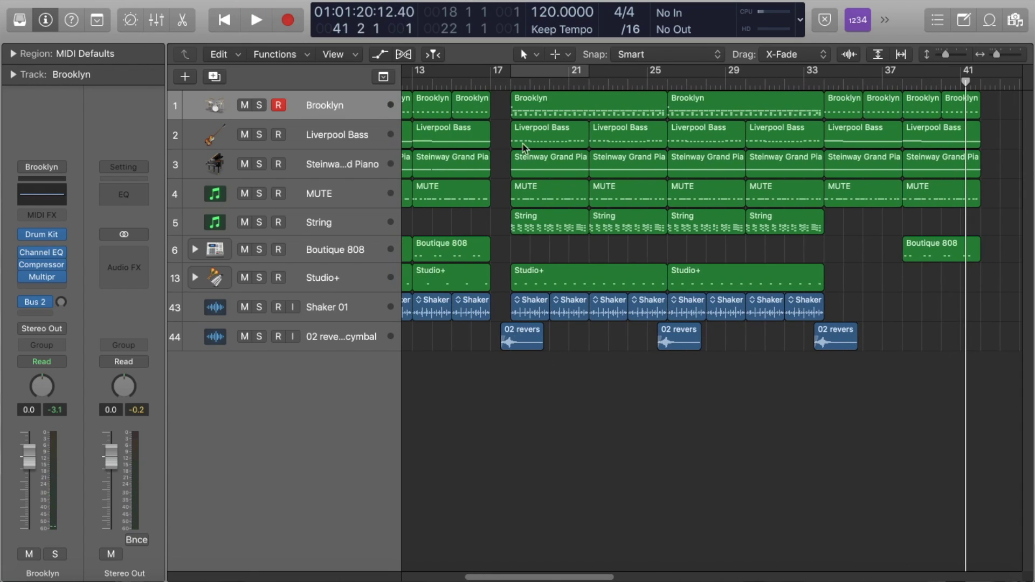
pyautogui.moveTo(821, 383); pyautogui.dragTo(983, 104)
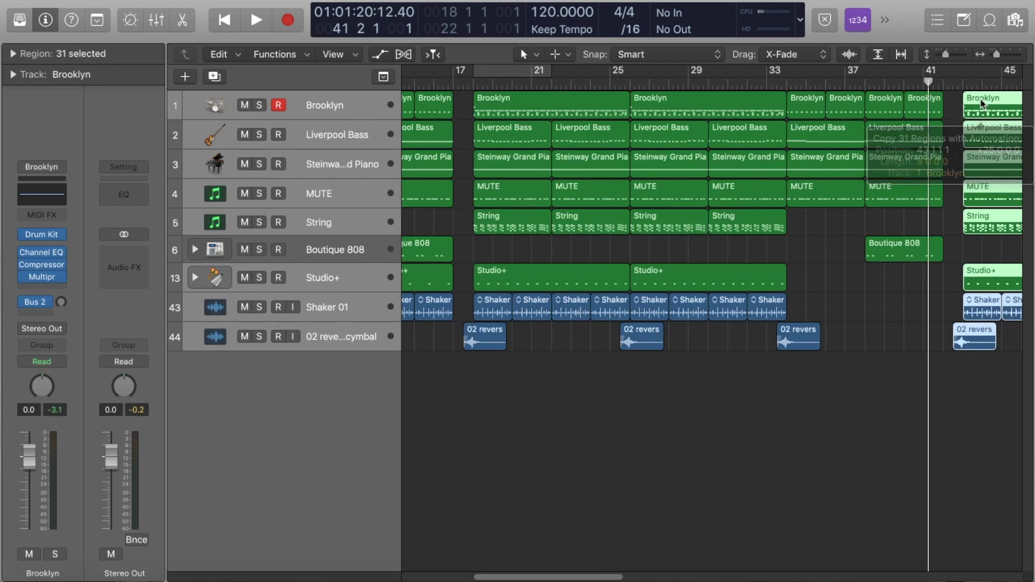
pyautogui.click(917, 328)
# Step: Play from bar 41 to examine the transition into the copied string section at bar 43
pyautogui.press('space')
pyautogui.hscroll(6, 835, 419)
pyautogui.hscroll(2, 820, 421)
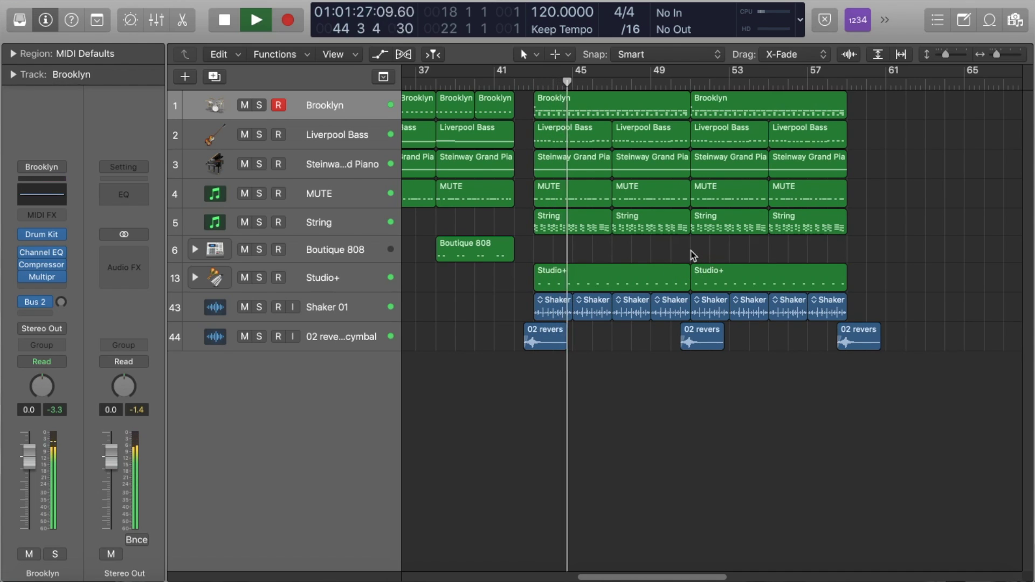
pyautogui.hscroll(-10, 705, 259)
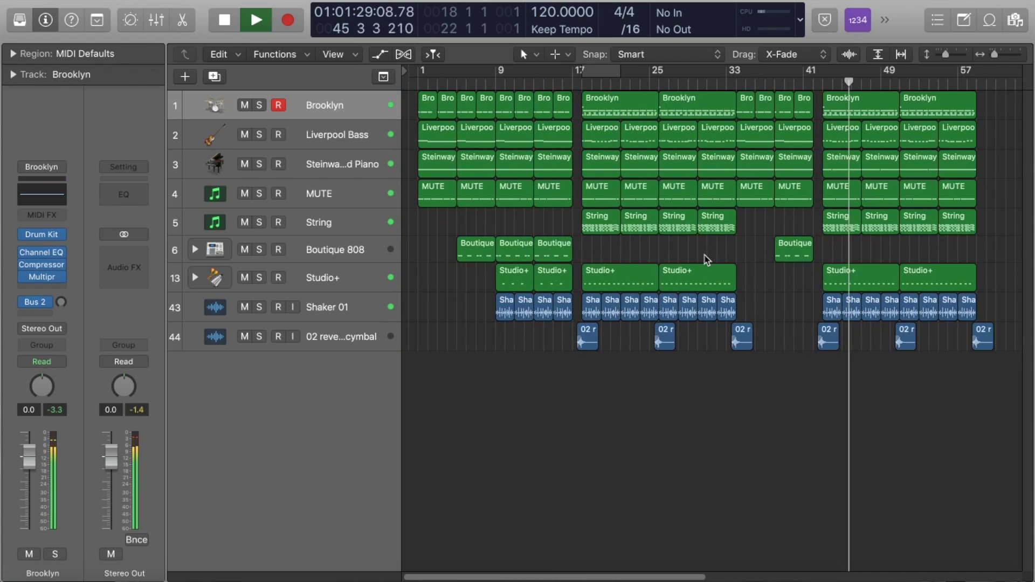
pyautogui.hscroll(4, 722, 265)
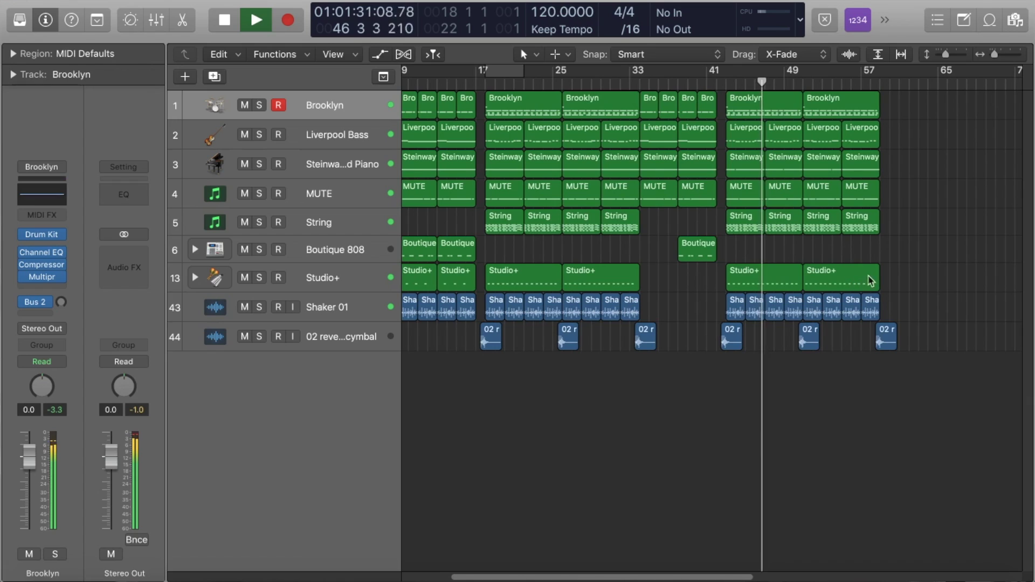
pyautogui.press('space')
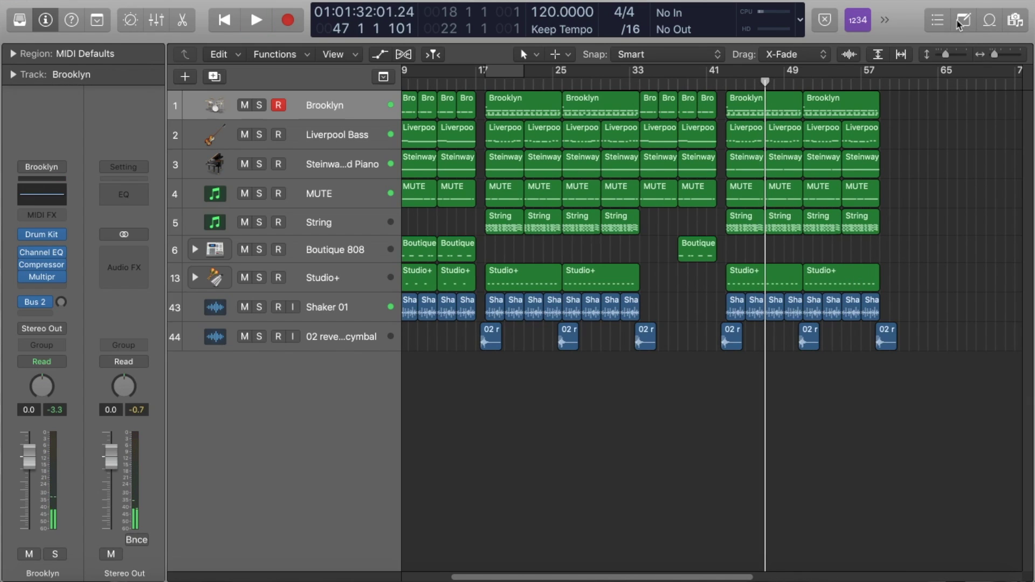
# Step: Clear the Shaker filter in the Apple Loops and search the library for "cym"
pyautogui.click(994, 22)
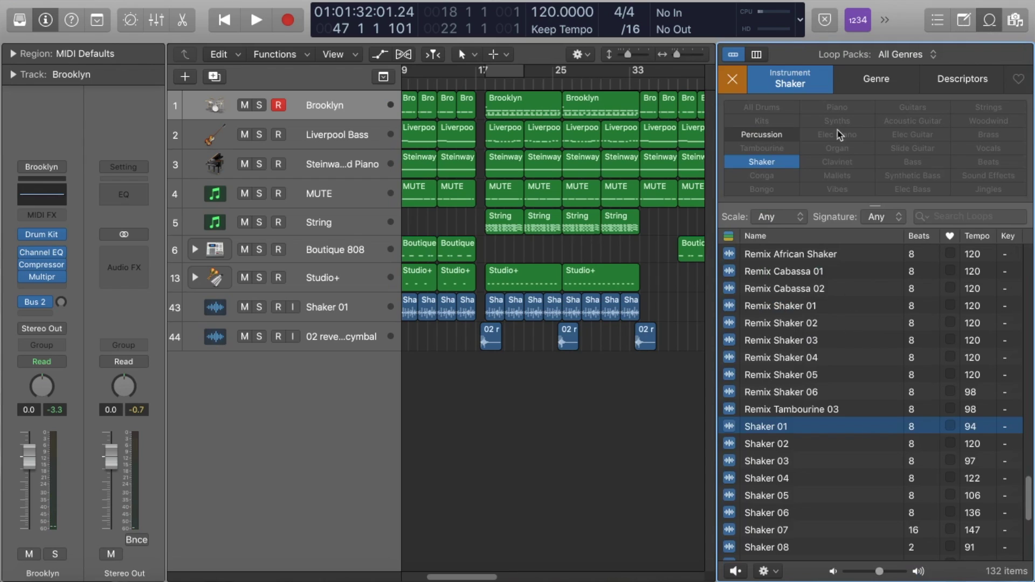
pyautogui.click(775, 88)
pyautogui.click(941, 213)
pyautogui.write('cym')
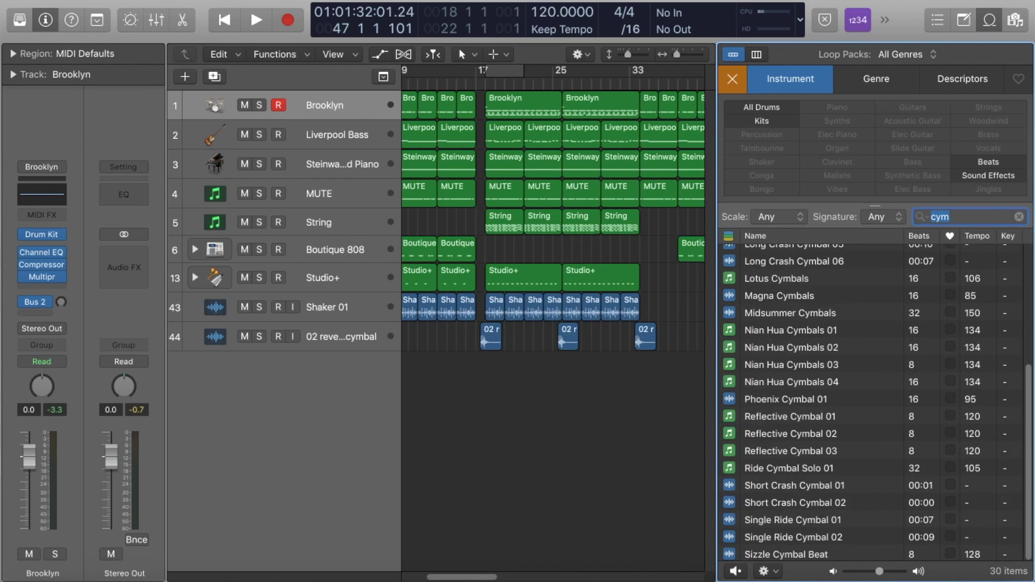
pyautogui.scroll(6, 814, 357)
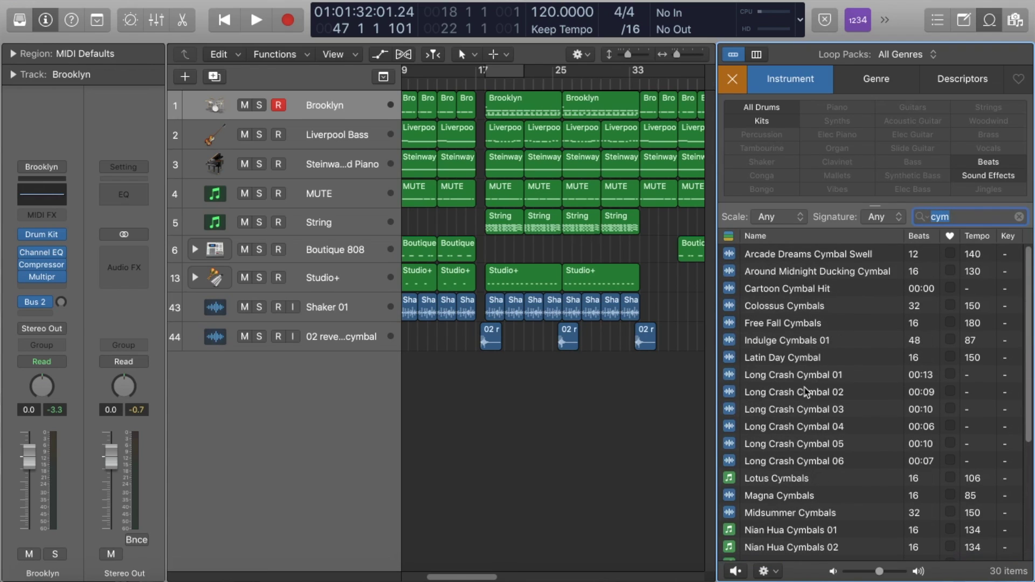
# Step: Preview Long Crash Cymbal 02, 04 and 03, and place Long Crash Cymbal 03 on a new track at bar 43
pyautogui.click(807, 392)
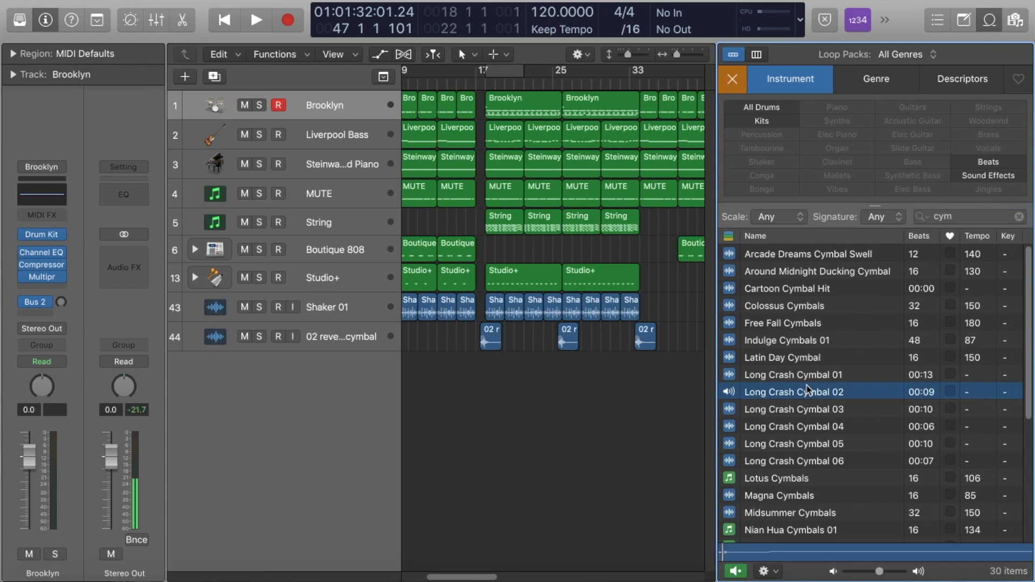
pyautogui.click(796, 427)
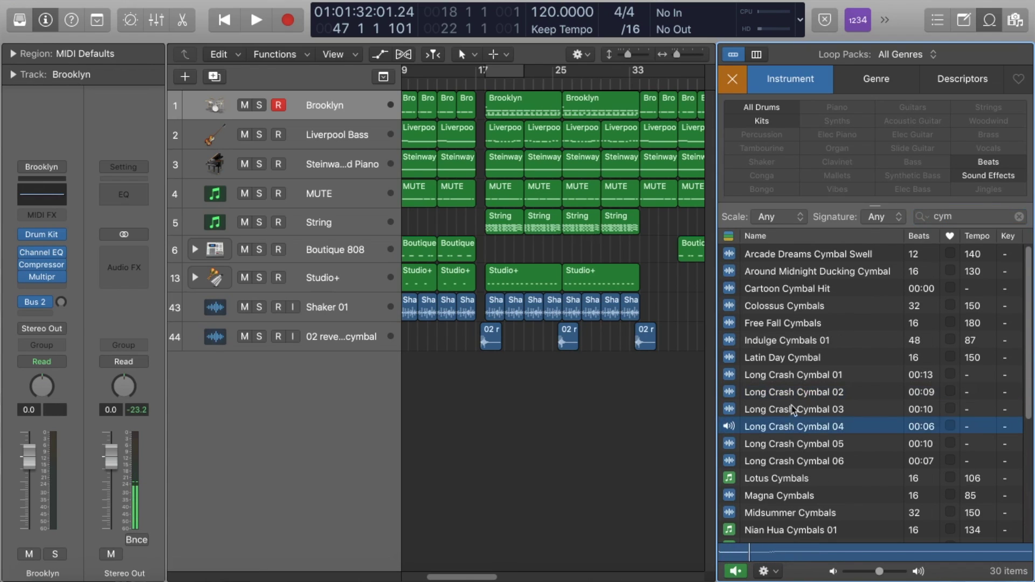
pyautogui.click(798, 410)
pyautogui.moveTo(817, 414); pyautogui.dragTo(678, 420)
pyautogui.press('o')
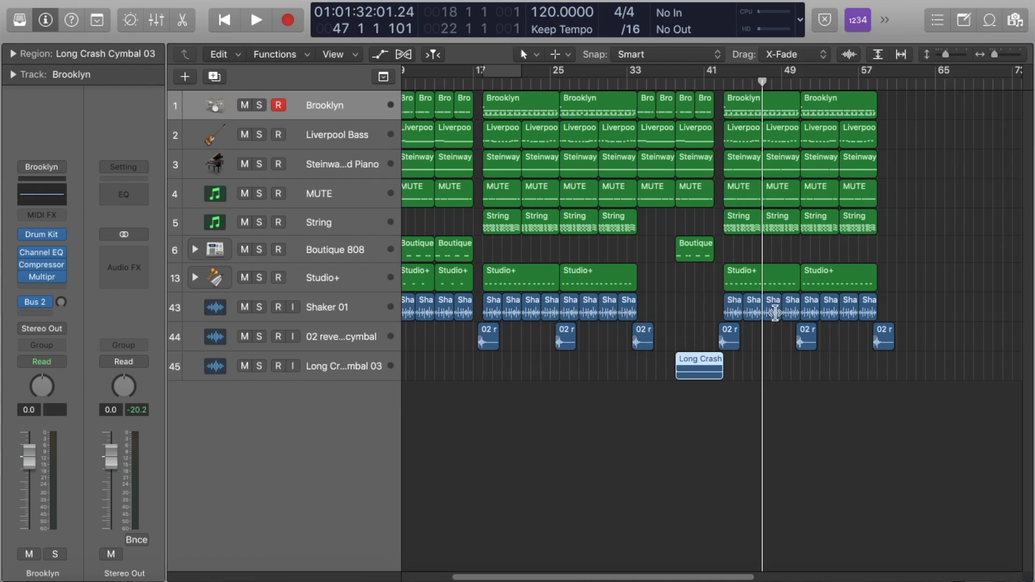
pyautogui.moveTo(699, 372); pyautogui.dragTo(738, 372)
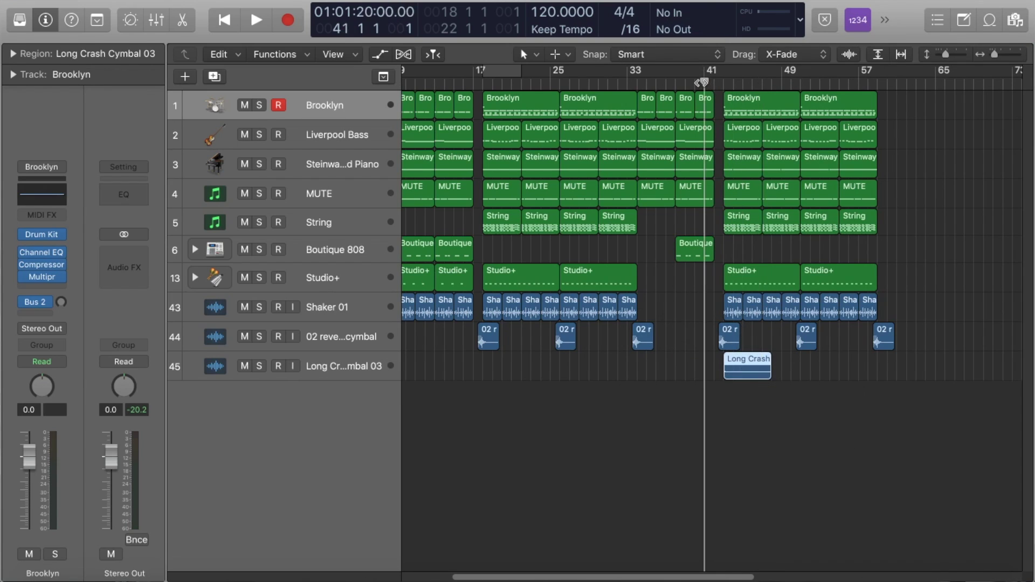
# Step: Set the Long Crash Cymbal 03 track's volume to -10.0 dB while playing from bar 41
pyautogui.keyDown('ctrl'); pyautogui.keyDown('alt'); pyautogui.click(695, 286); pyautogui.keyUp('alt'); pyautogui.keyUp('ctrl')
pyautogui.click(618, 383)
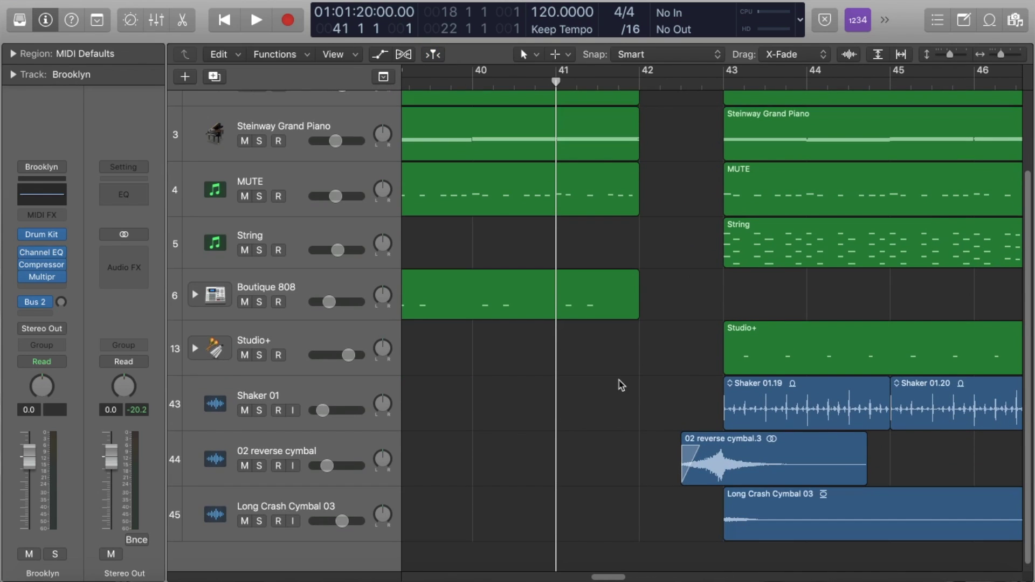
pyautogui.press('space')
pyautogui.scroll(-2, 632, 391)
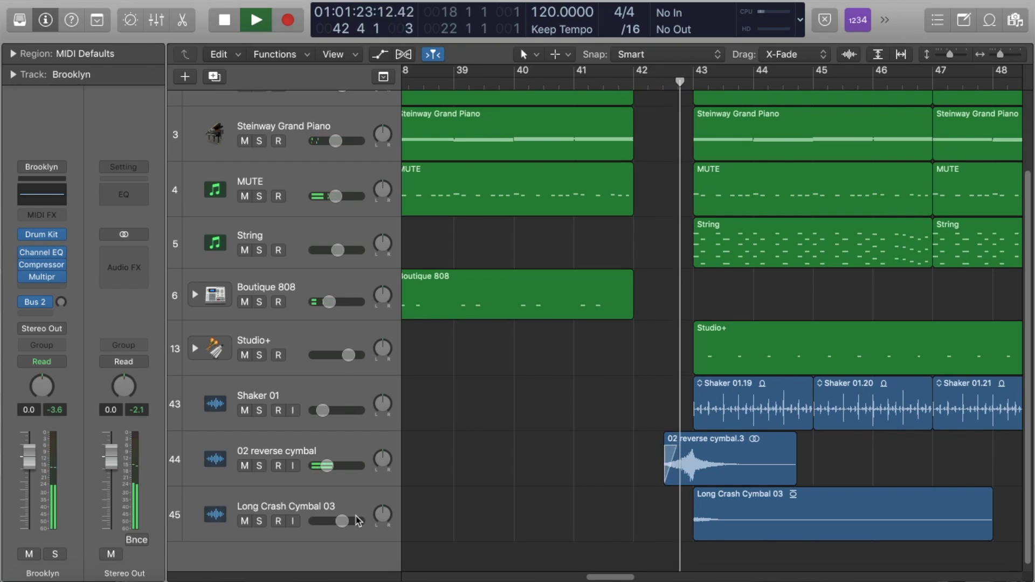
pyautogui.moveTo(342, 521); pyautogui.dragTo(331, 520)
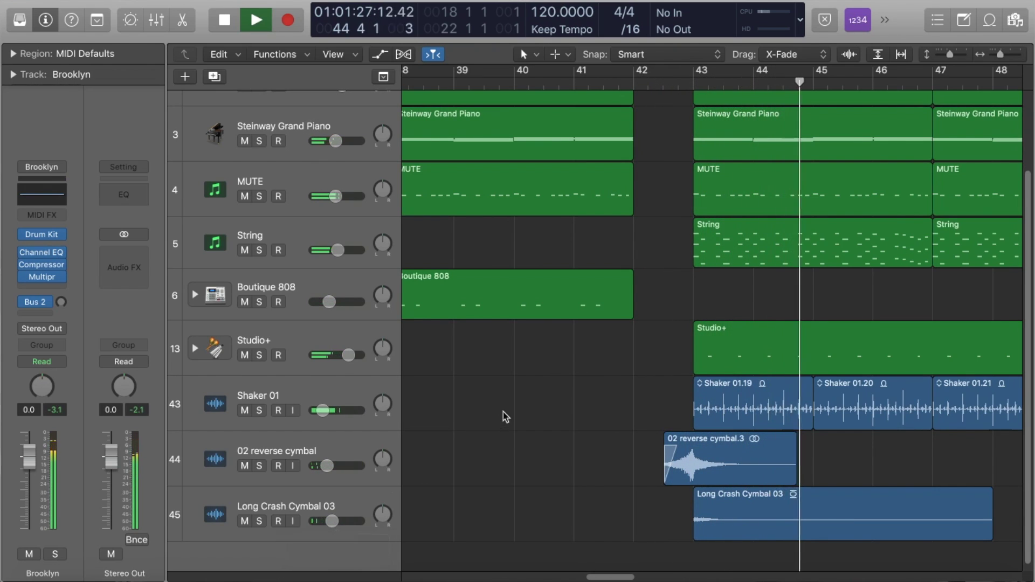
pyautogui.press('space')
# Step: Play from bar 43 with the Studio+ track selected to examine the start of the section with the crash
pyautogui.scroll(-1, 510, 407)
pyautogui.click(706, 82)
pyautogui.scroll(-2, 843, 230)
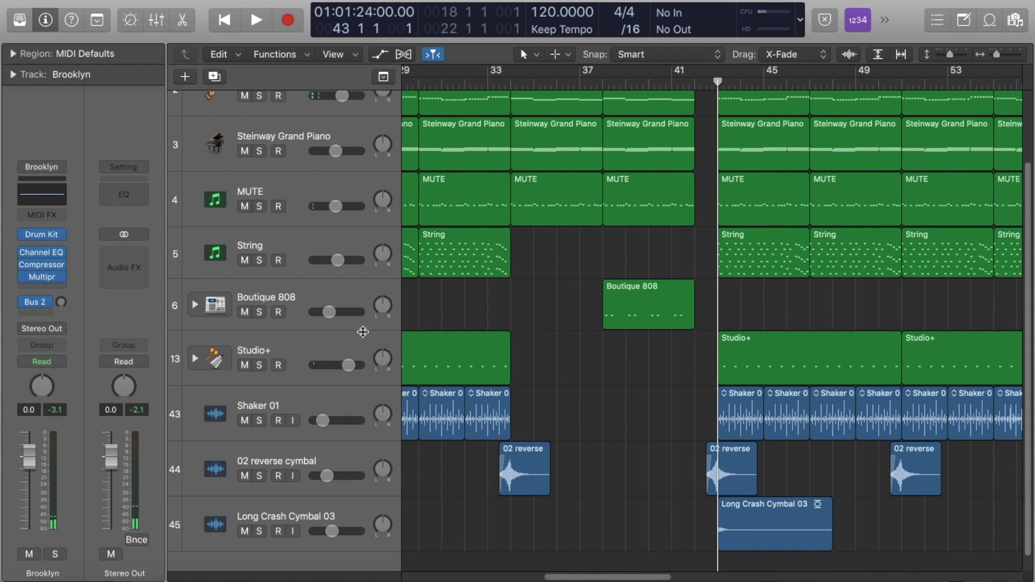
pyautogui.click(370, 333)
pyautogui.press('space')
pyautogui.scroll(-1, 782, 291)
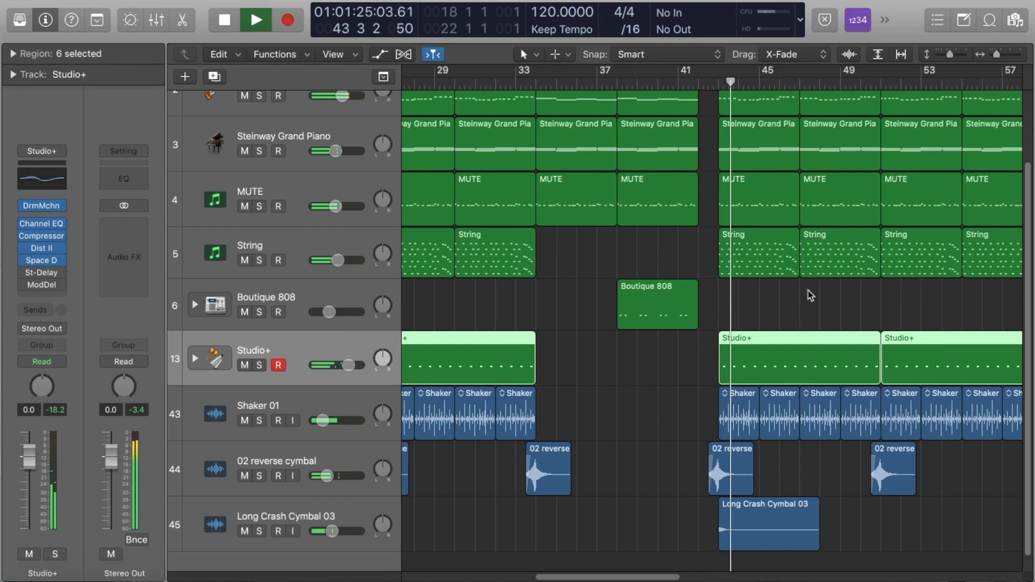
pyautogui.press('space')
# Step: Filter the Apple Loops by the Tambourine instrument and preview Tambourine 01
pyautogui.click(946, 20)
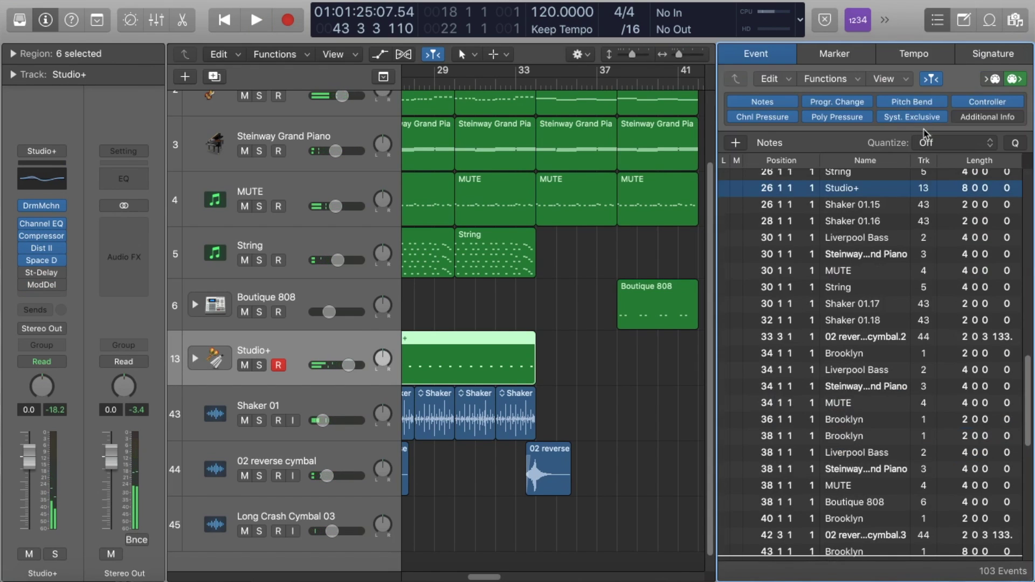
pyautogui.click(964, 20)
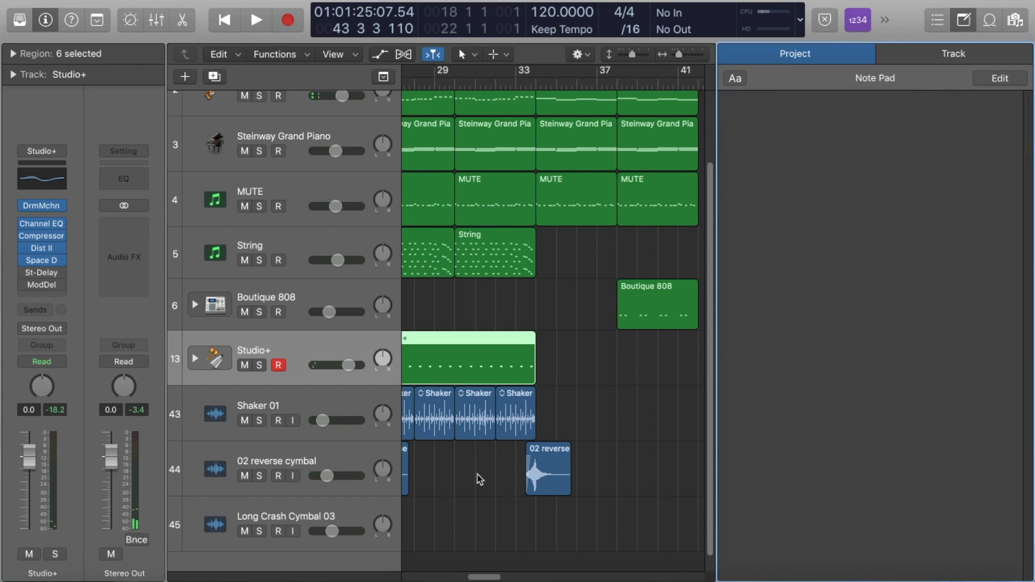
pyautogui.click(996, 18)
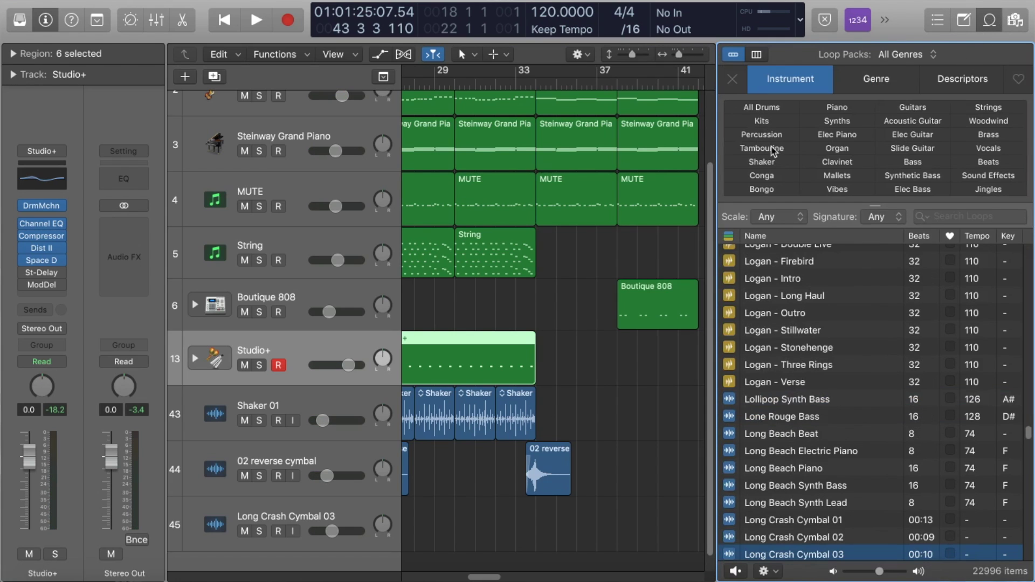
pyautogui.click(771, 151)
pyautogui.click(788, 264)
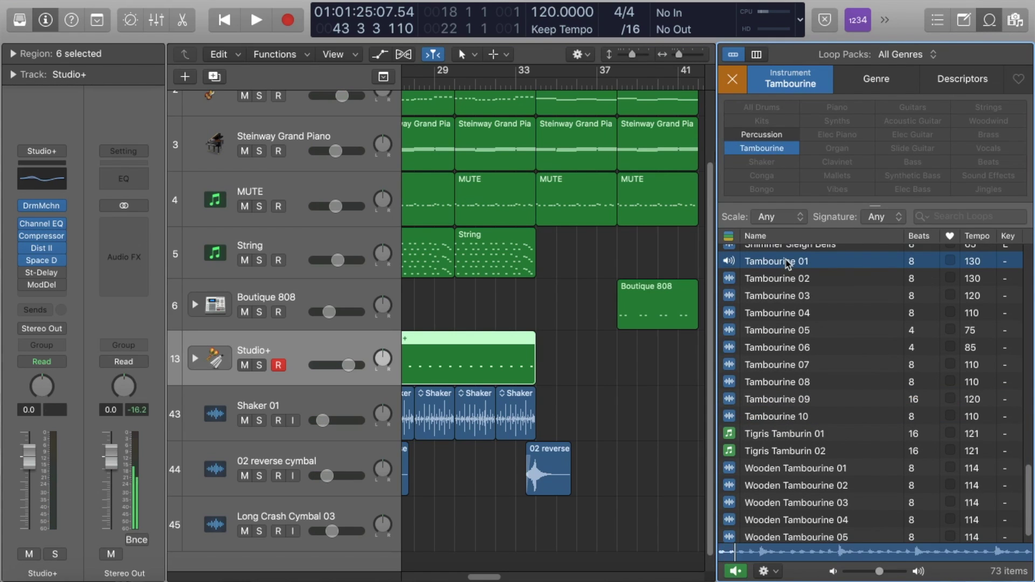
# Step: Add the Tambourine 01 loop on a new track at bar 43 and check its alignment with the section's other regions
pyautogui.hscroll(2, 674, 339)
pyautogui.scroll(-1, 674, 340)
pyautogui.hscroll(10, 580, 359)
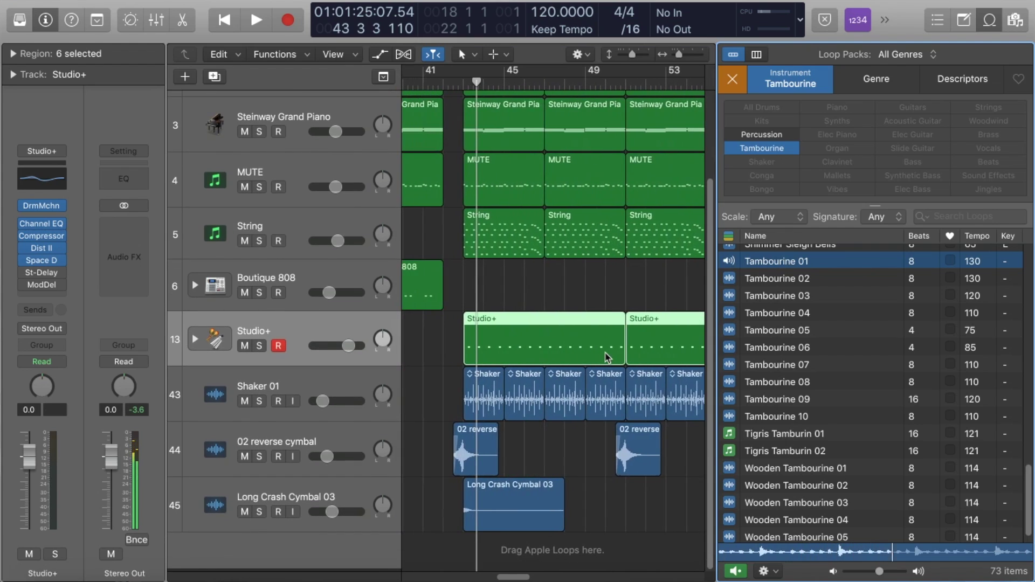
pyautogui.moveTo(440, 576); pyautogui.dragTo(477, 555)
pyautogui.click(531, 477)
pyautogui.click(549, 429)
pyautogui.press('super+Right')
pyautogui.press('super+Right')
pyautogui.press('super+Right')
pyautogui.press('super+Right')
pyautogui.press('super+Right')
pyautogui.hscroll(-3, 560, 432)
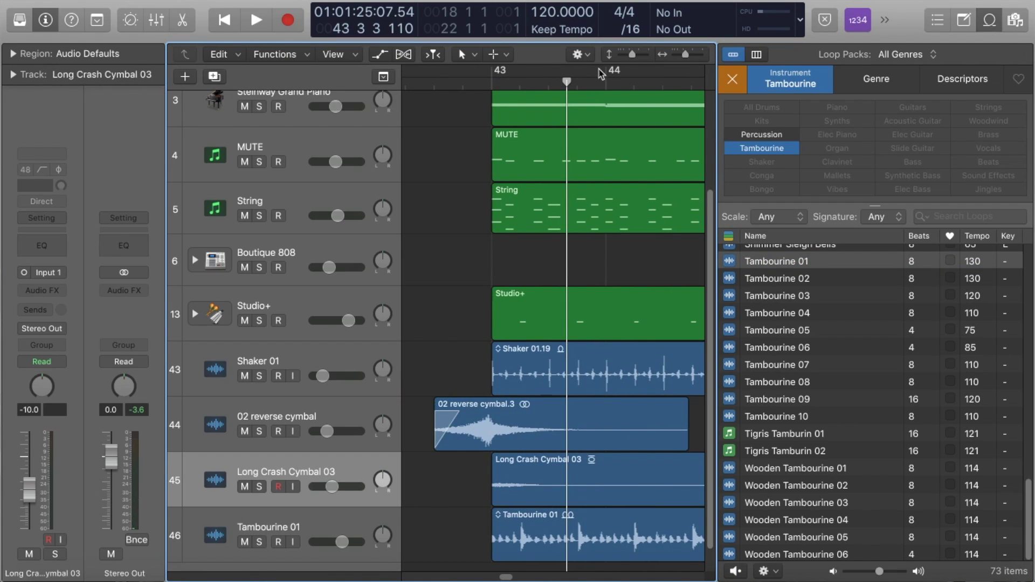
# Step: Close the loop browser and mute the eight Shaker 01 regions from bar 43 to bar 59
pyautogui.click(986, 24)
pyautogui.press('super+Left')
pyautogui.press('super+Left')
pyautogui.press('super+Left')
pyautogui.press('super+Left')
pyautogui.press('super+Left')
pyautogui.press('super+Left')
pyautogui.press('super+Up')
pyautogui.press('super+Up')
pyautogui.press('super+Up')
pyautogui.press('super+Up')
pyautogui.press('super+Left')
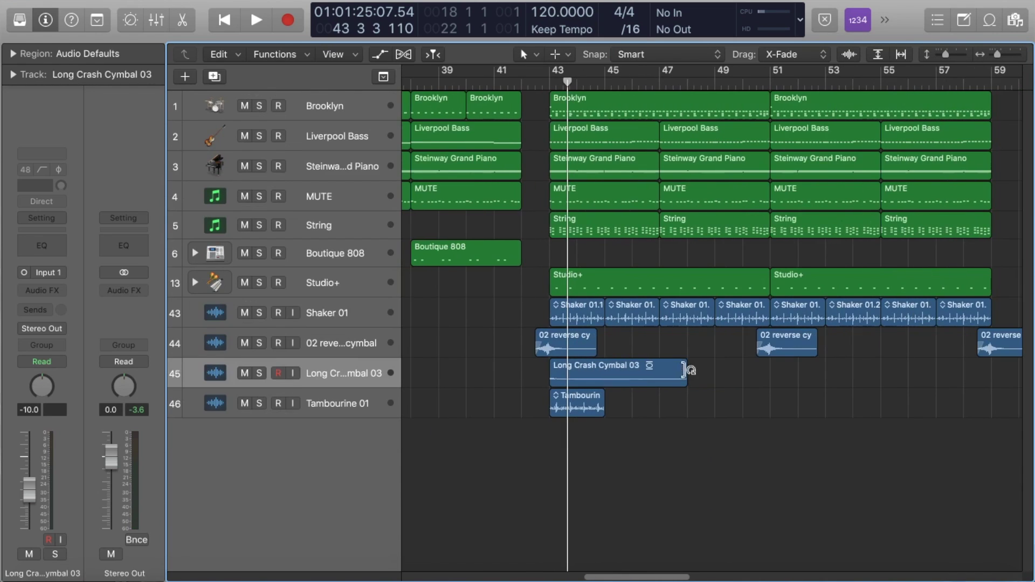
pyautogui.moveTo(518, 317); pyautogui.dragTo(995, 324)
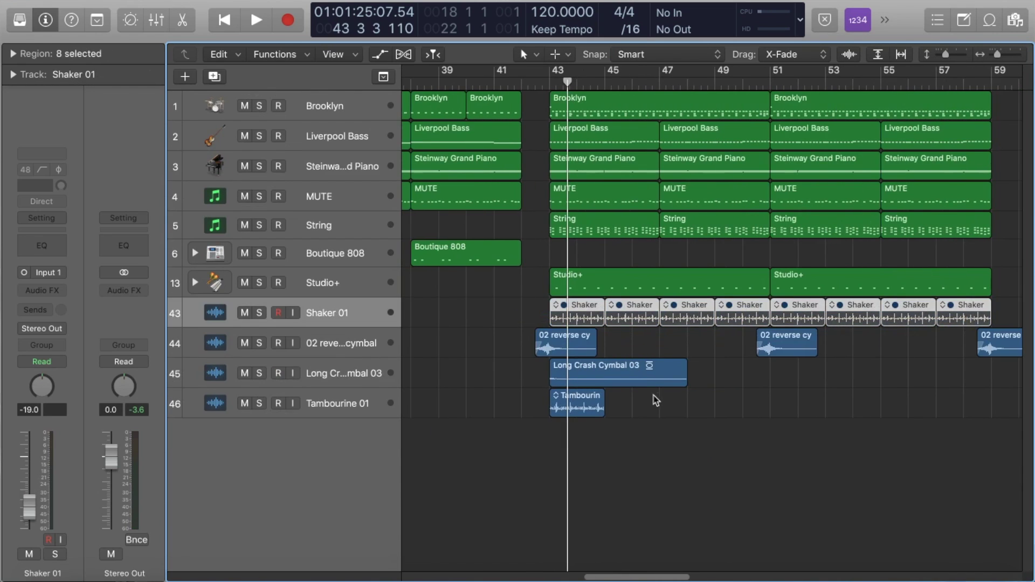
# Step: Copy the Tambourine 01 loop along its track so eight regions fill bars 43 to 59
pyautogui.moveTo(580, 408); pyautogui.dragTo(688, 411)
pyautogui.keyDown('shift'); pyautogui.click(577, 408); pyautogui.keyUp('shift')
pyautogui.click(737, 440)
pyautogui.moveTo(737, 439); pyautogui.dragTo(807, 418)
# Step: Set the Tambourine 01 track's volume to -17.0 dB while playing the section from bar 43
pyautogui.click(551, 84)
pyautogui.press('space')
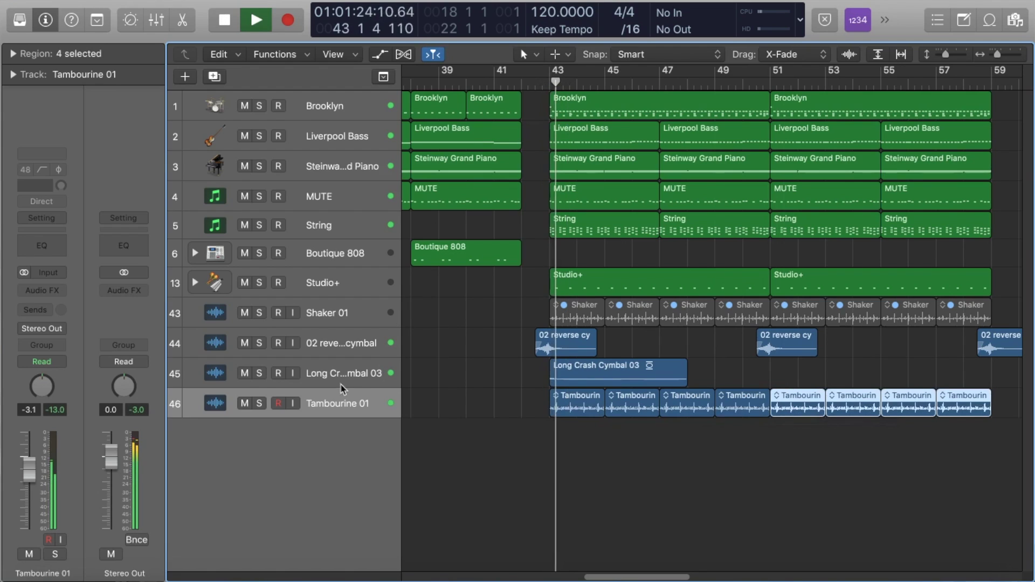
pyautogui.click(332, 409)
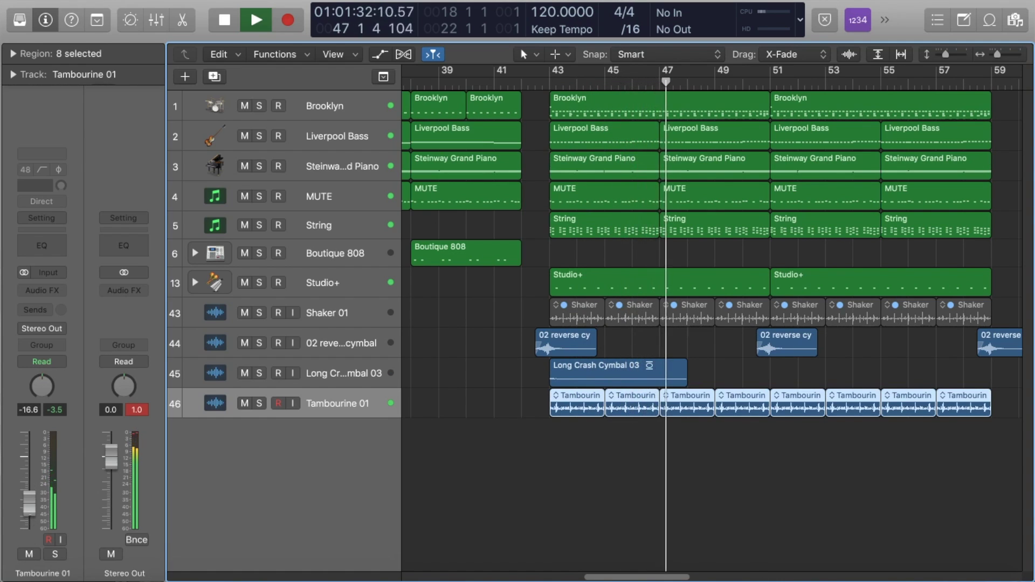
pyautogui.click(455, 498)
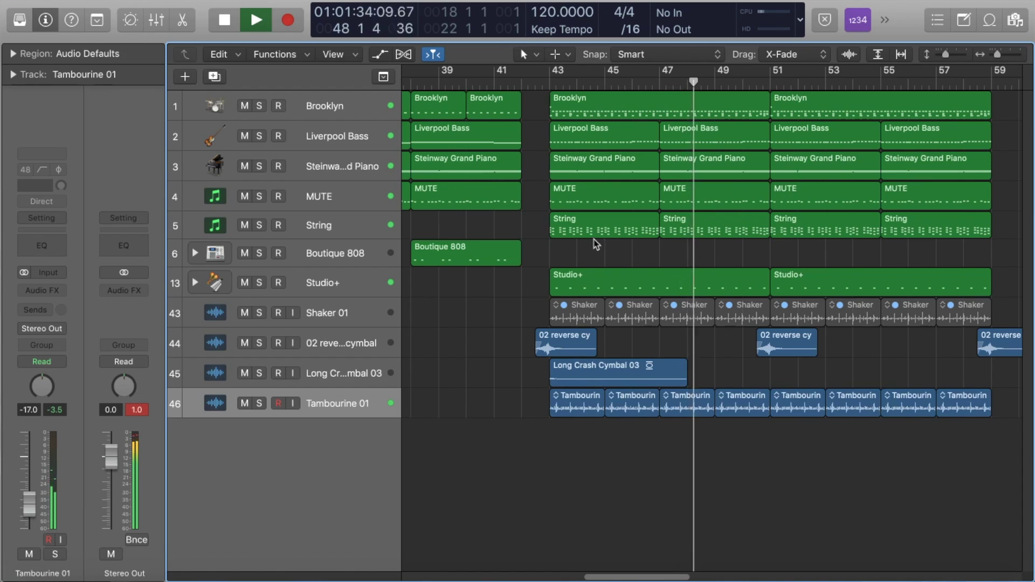
# Step: Solo the Brooklyn drums briefly during playback, and bring the arrangement from bar 1 onward into view
pyautogui.click(334, 106)
pyautogui.click(259, 106)
pyautogui.click(260, 107)
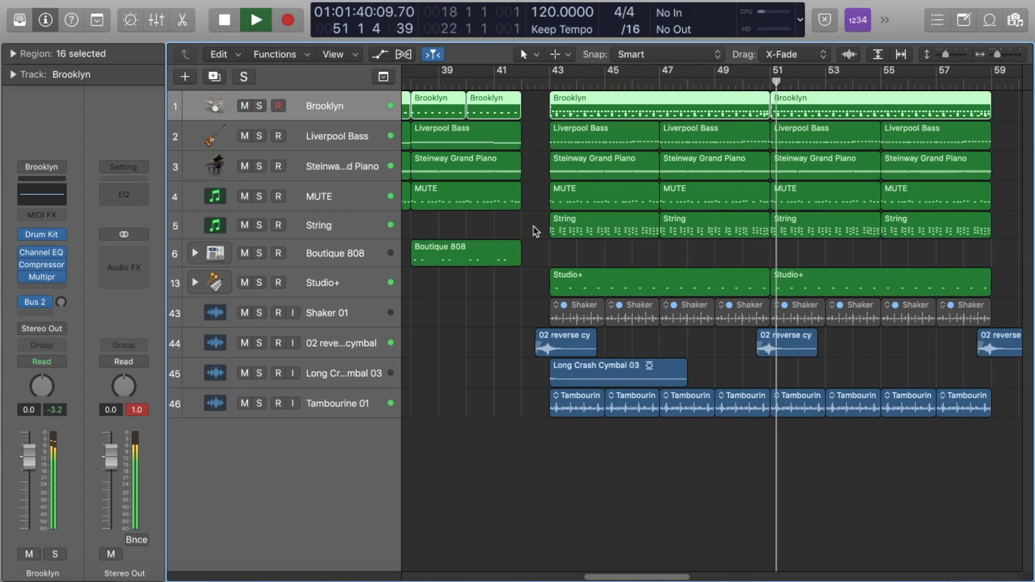
pyautogui.press('super+Left')
pyautogui.press('super+Left')
pyautogui.hscroll(-4, 538, 227)
pyautogui.press('super+Left')
pyautogui.press('super+Left')
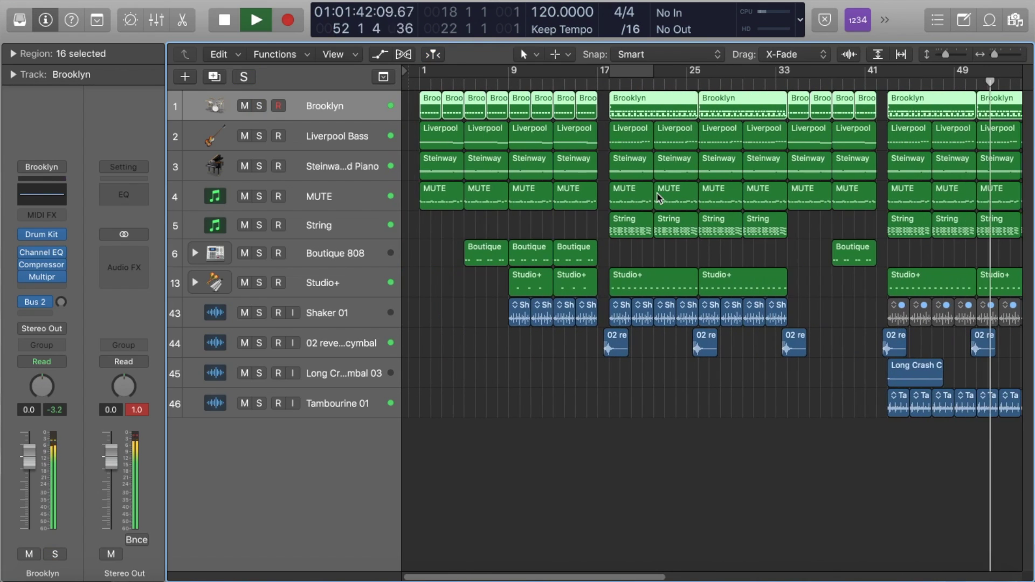
# Step: Look over the arrangement through bar 59, and play the opening bars from bar 1
pyautogui.click(877, 165)
pyautogui.press('super+Right')
pyautogui.press('super+Right')
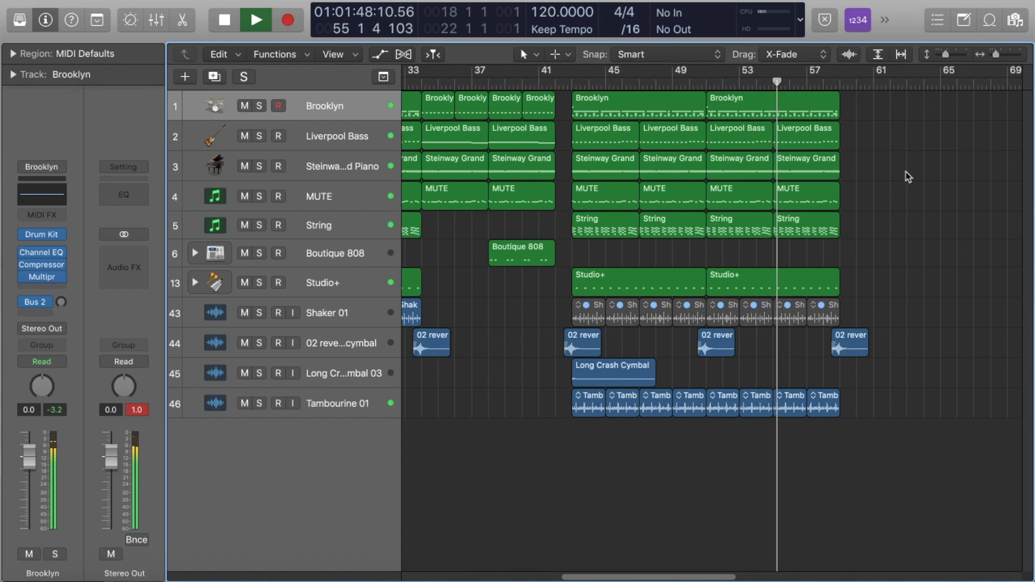
pyautogui.hscroll(-10, 857, 184)
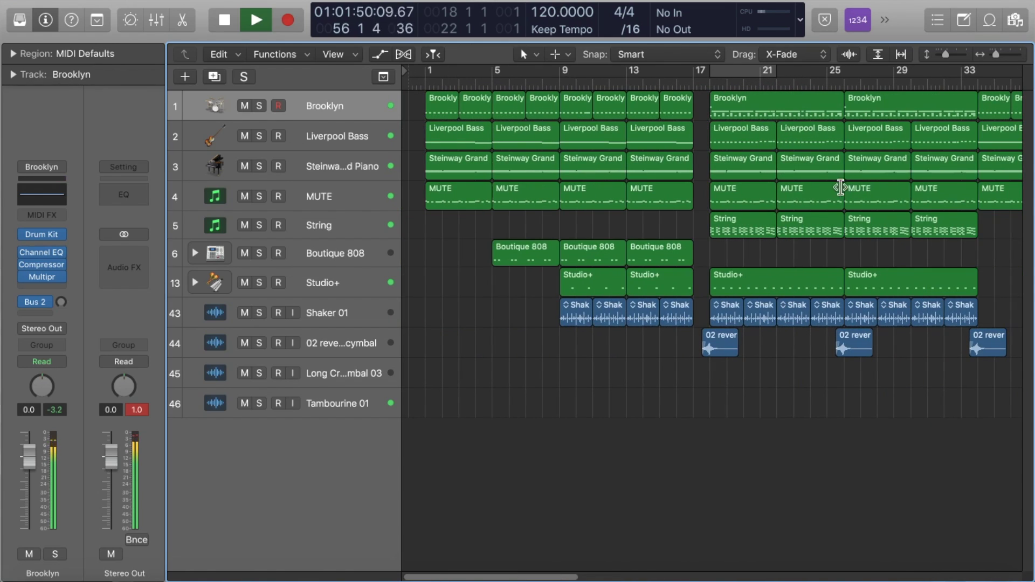
pyautogui.click(424, 81)
pyautogui.press('space')
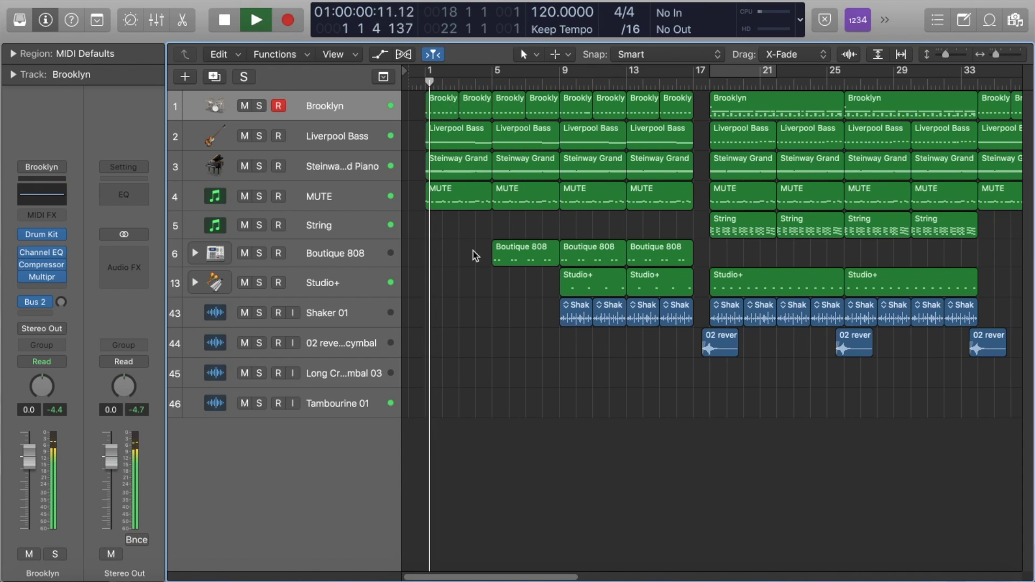
pyautogui.press('super+Right')
pyautogui.press('super+Right')
pyautogui.press('super+Right')
pyautogui.hscroll(-2, 478, 256)
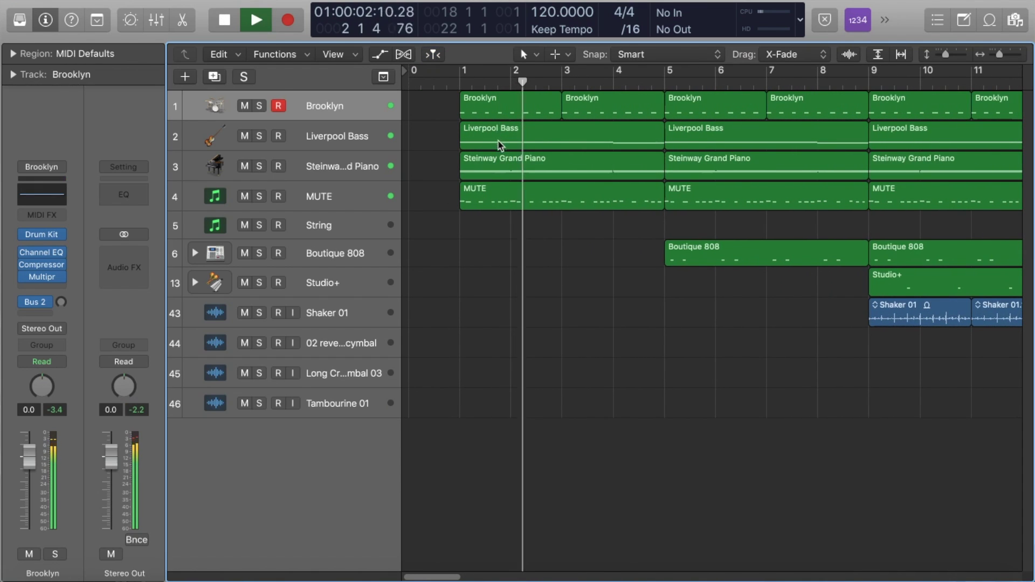
pyautogui.press('space')
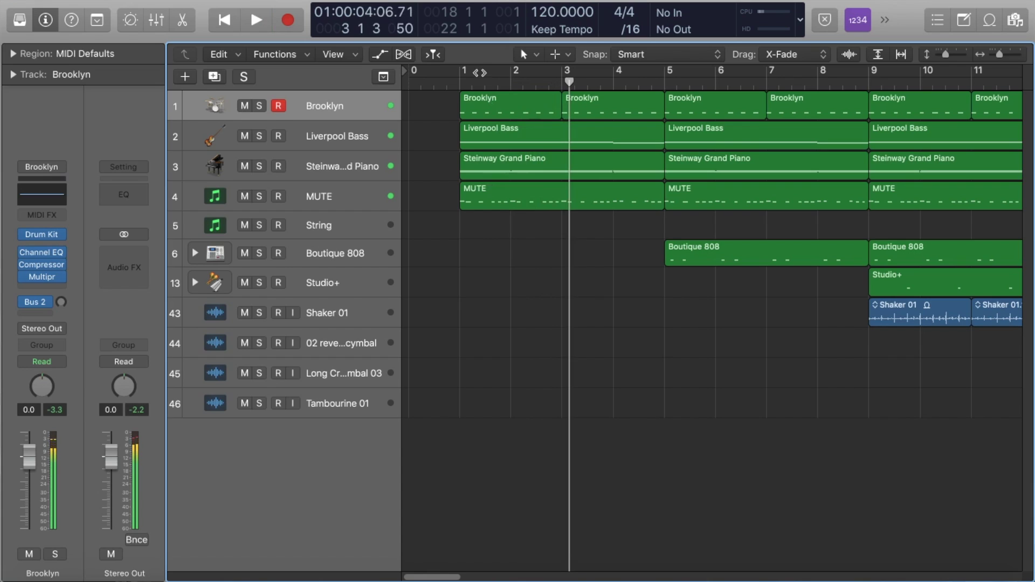
pyautogui.click(461, 85)
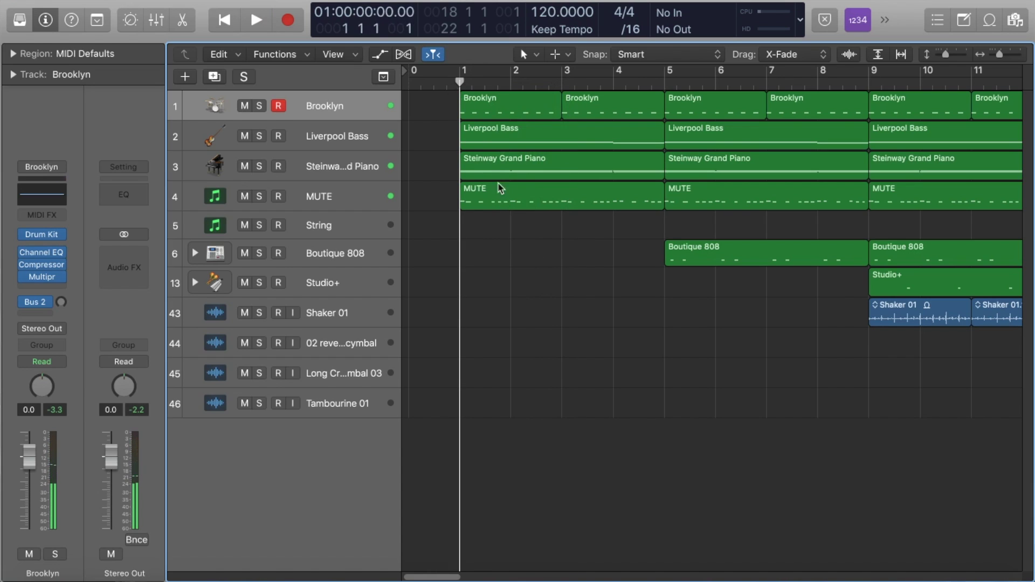
# Step: Split the first Steinway Grand Piano region at bar 2
pyautogui.scroll(5, 541, 284)
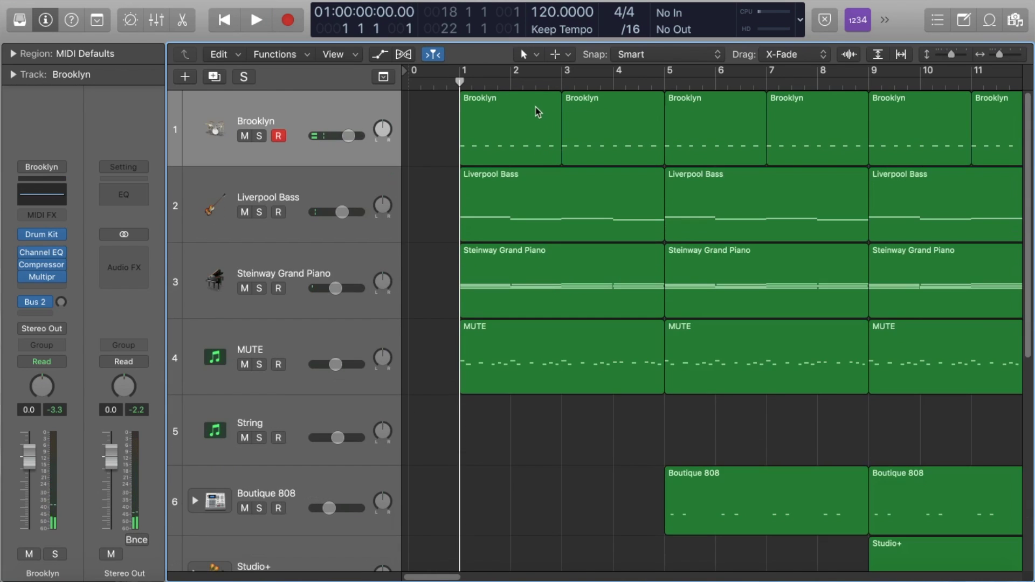
pyautogui.click(509, 81)
pyautogui.click(481, 298)
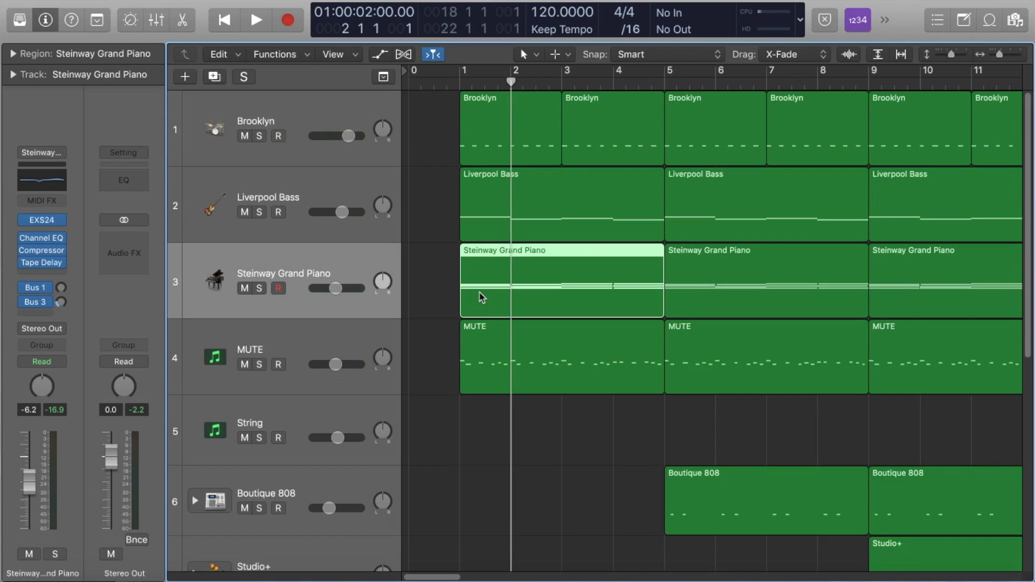
pyautogui.press('super+t')
# Step: Bounce the one-bar piano region at bar 1 in place to a new track, with its source muted
pyautogui.rightClick(487, 291)
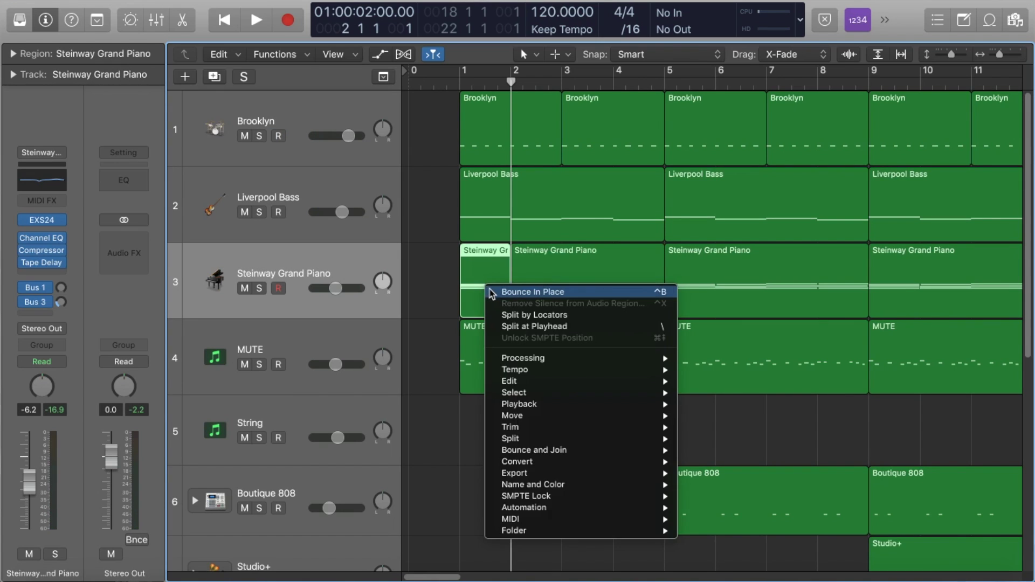
pyautogui.click(493, 292)
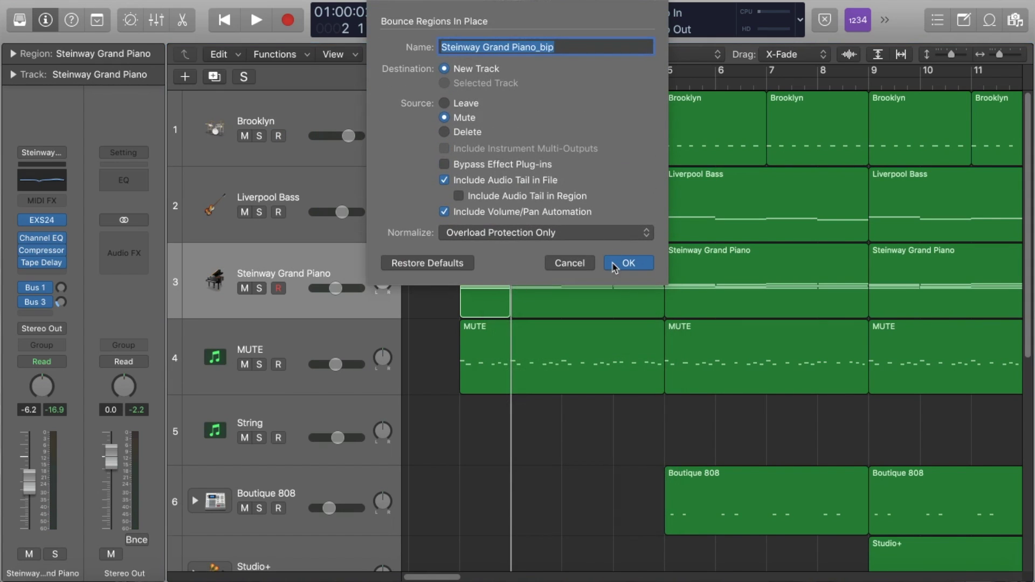
pyautogui.click(614, 265)
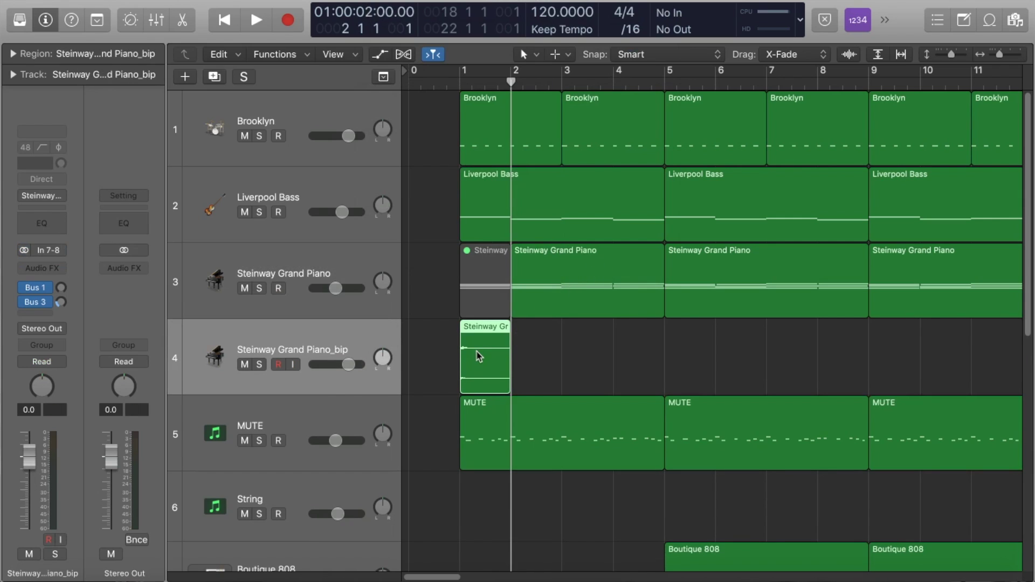
# Step: Reverse the bounced piano audio in the audio file editor and close the editor
pyautogui.doubleClick(479, 356)
pyautogui.click(595, 265)
pyautogui.click(285, 281)
pyautogui.click(331, 282)
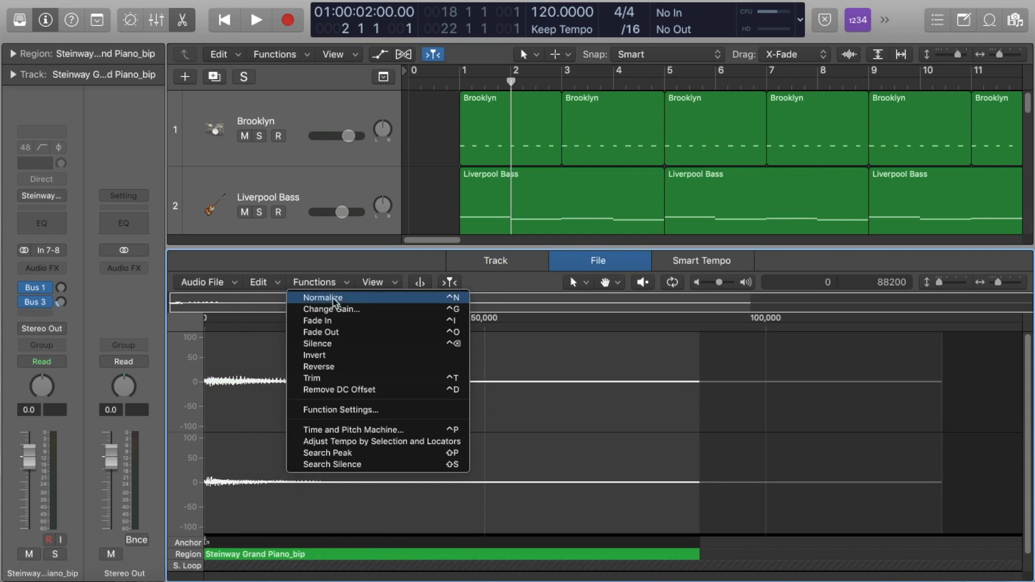
pyautogui.click(341, 370)
pyautogui.click(180, 22)
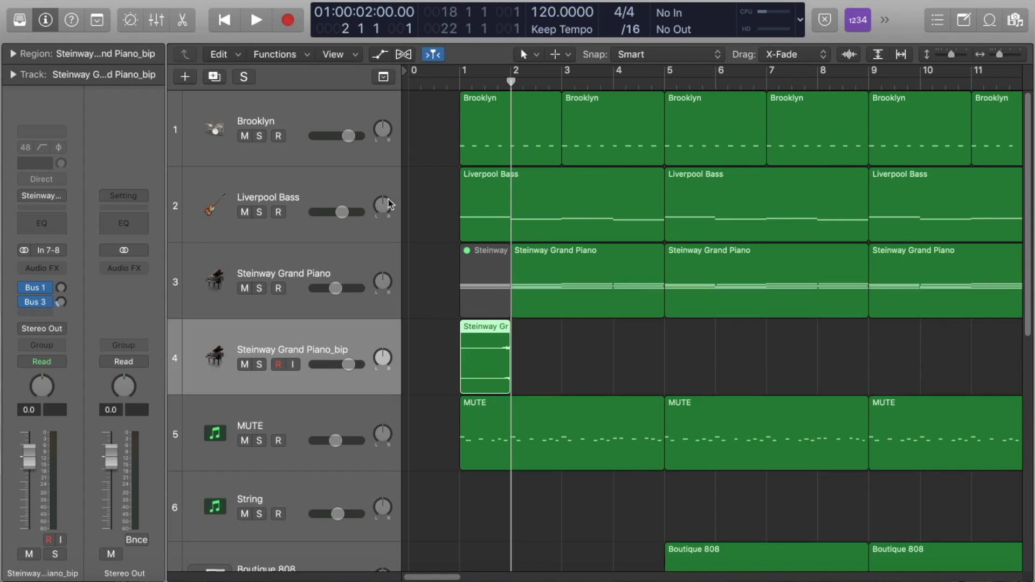
# Step: Unmute the original piano region at bar 1, move the reversed piano region one bar earlier to bar 0, and play it
pyautogui.click(481, 296)
pyautogui.moveTo(500, 358); pyautogui.dragTo(449, 359)
pyautogui.press('space')
pyautogui.click(518, 351)
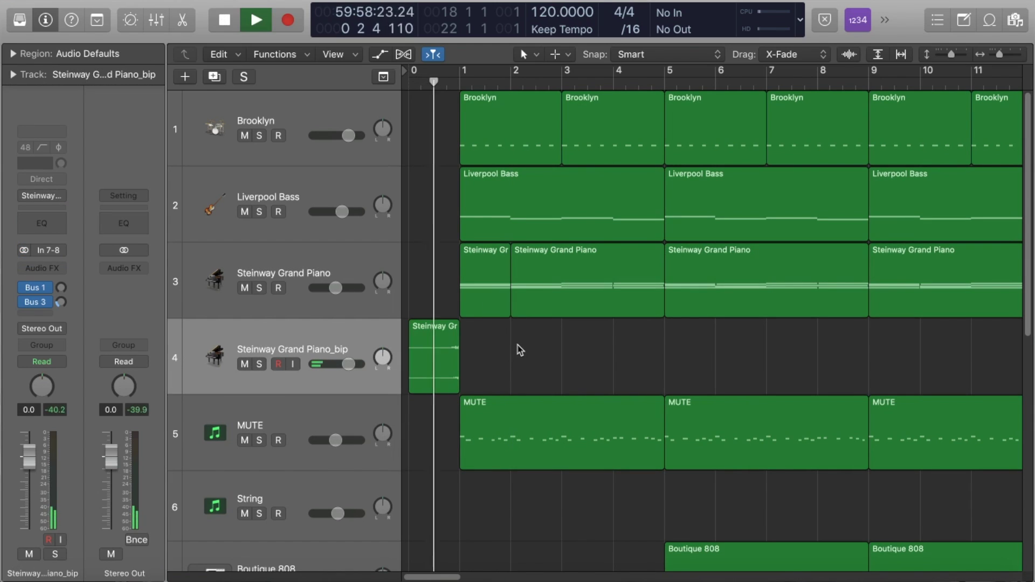
# Step: Set the Steinway Grand Piano_bip track's volume to -2.4 dB and replay the reversed piano leading into bar 1
pyautogui.moveTo(349, 364); pyautogui.dragTo(344, 364)
pyautogui.press('space')
pyautogui.scroll(-3, 454, 233)
pyautogui.press('Return')
pyautogui.press('space')
pyautogui.hscroll(-3, 536, 283)
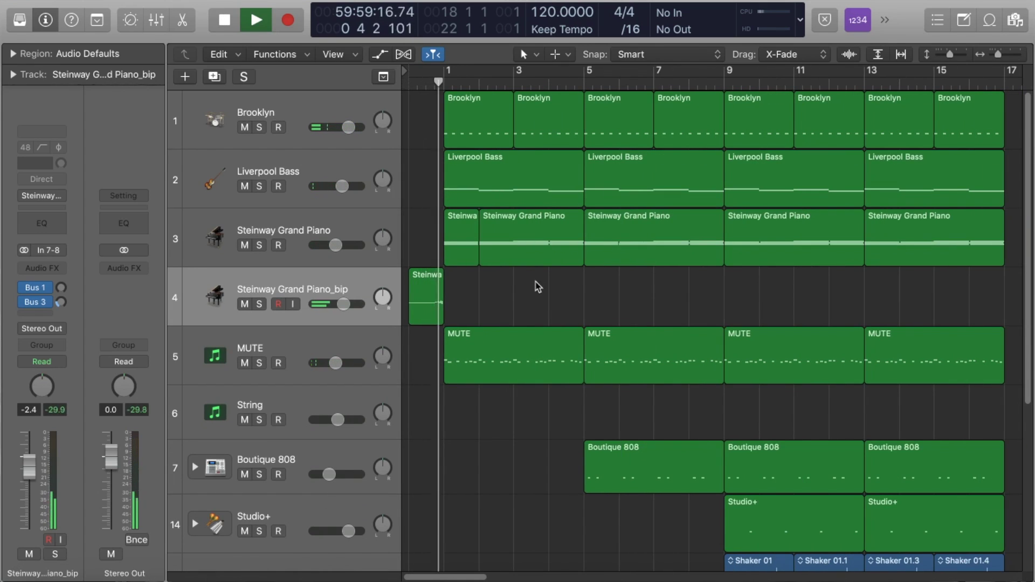
# Step: Look over all tracks and sections through bar 59 while the opening plays
pyautogui.scroll(-2, 537, 283)
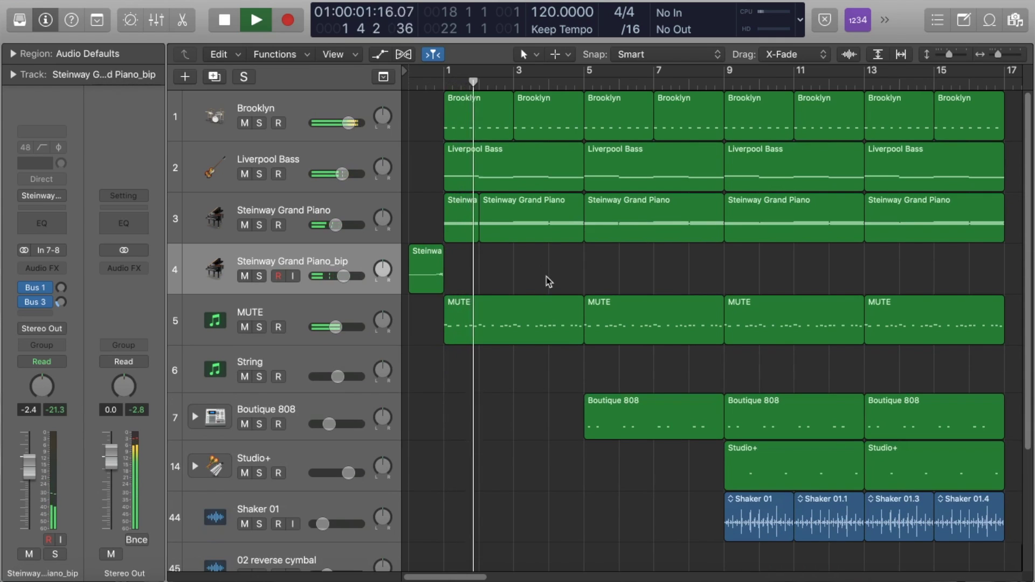
pyautogui.hscroll(-3, 548, 282)
pyautogui.scroll(-2, 548, 278)
pyautogui.hscroll(10, 760, 226)
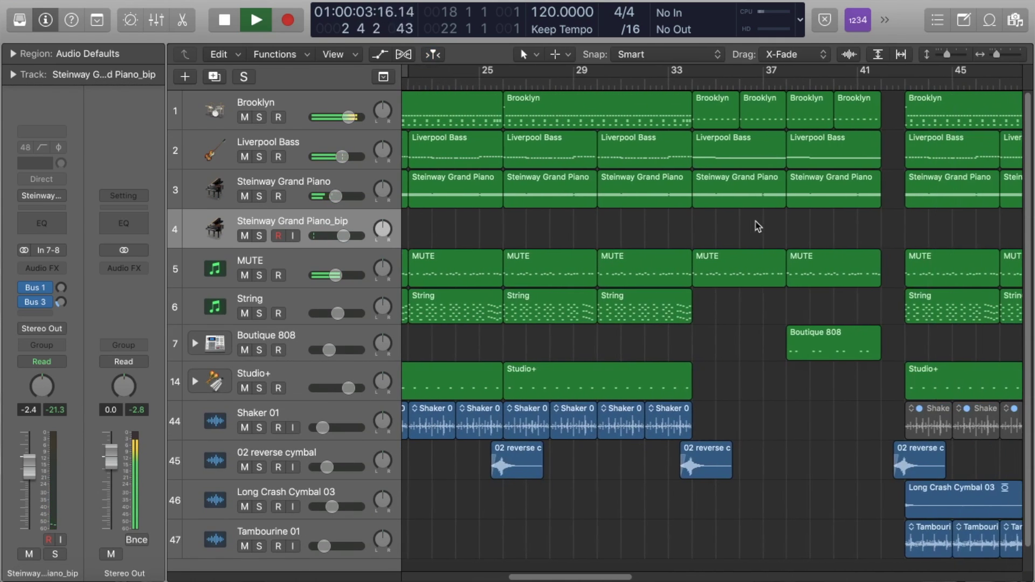
pyautogui.press('super+Left')
pyautogui.press('super+Left')
pyautogui.press('super+Left')
pyautogui.press('super+Left')
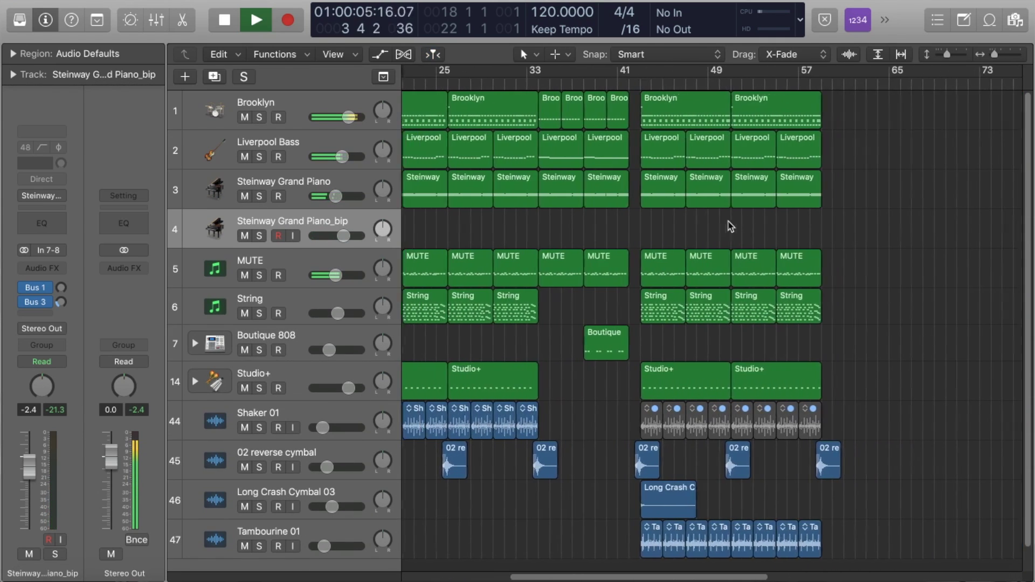
pyautogui.hscroll(-10, 730, 224)
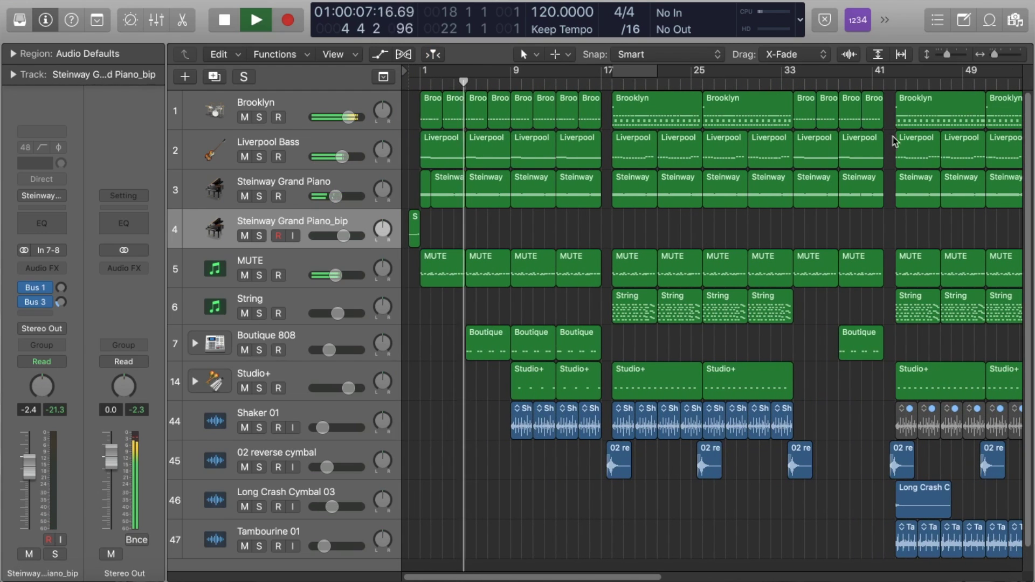
# Step: Play the song from around bar 41 to examine the empty bar before the section at bar 43
pyautogui.click(872, 83)
pyautogui.hscroll(2, 864, 220)
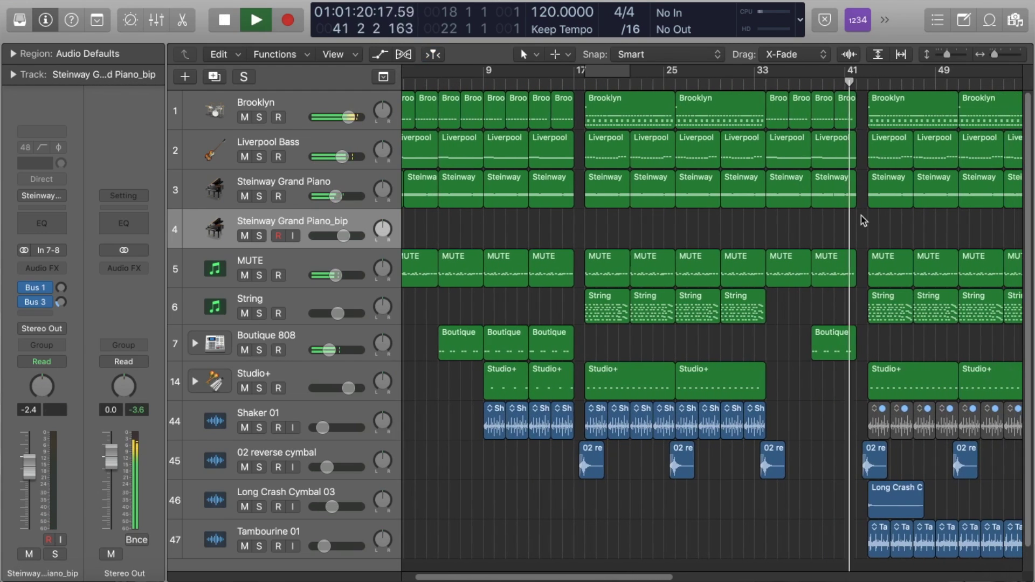
pyautogui.press('super+Right')
pyautogui.press('super+Right')
pyautogui.press('super+Right')
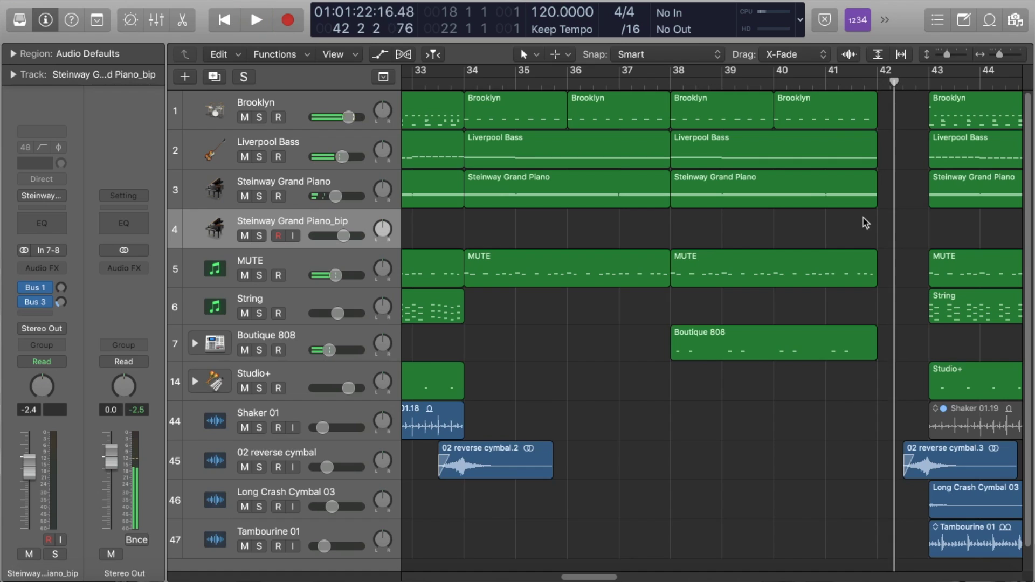
# Step: Copy the reversed piano region from bar 0 to the empty bar 42 on the same track
pyautogui.press('super+Left')
pyautogui.press('super+Left')
pyautogui.press('super+Left')
pyautogui.press('super+Left')
pyautogui.press('super+Left')
pyautogui.moveTo(411, 235); pyautogui.dragTo(608, 231)
pyautogui.press('super+Right')
pyautogui.press('super+Right')
pyautogui.press('super+Right')
pyautogui.press('super+Right')
pyautogui.press('super+Right')
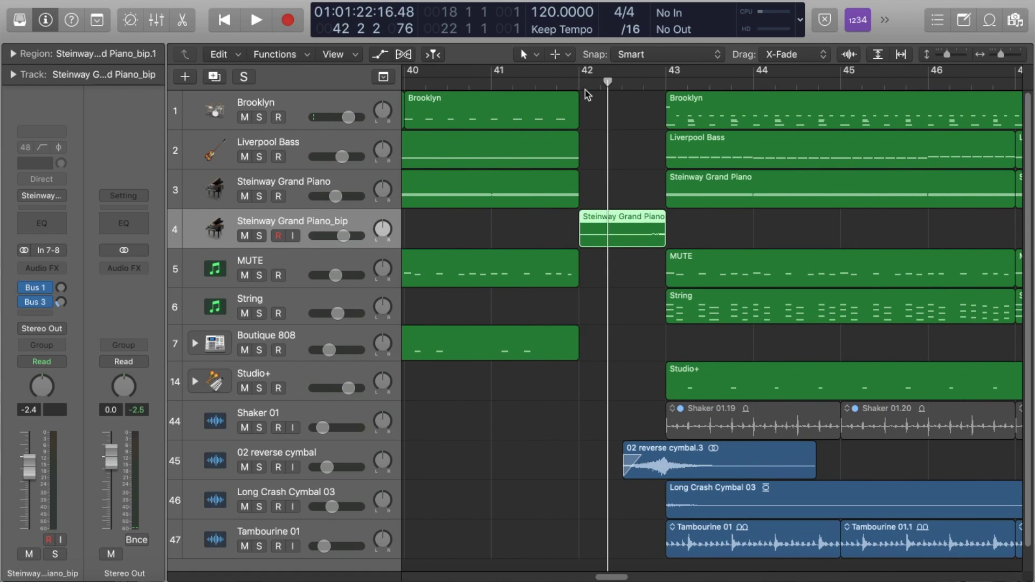
# Step: Play the reversed piano at bar 42 leading into the section at bar 43
pyautogui.click(570, 81)
pyautogui.press('space')
pyautogui.click(726, 230)
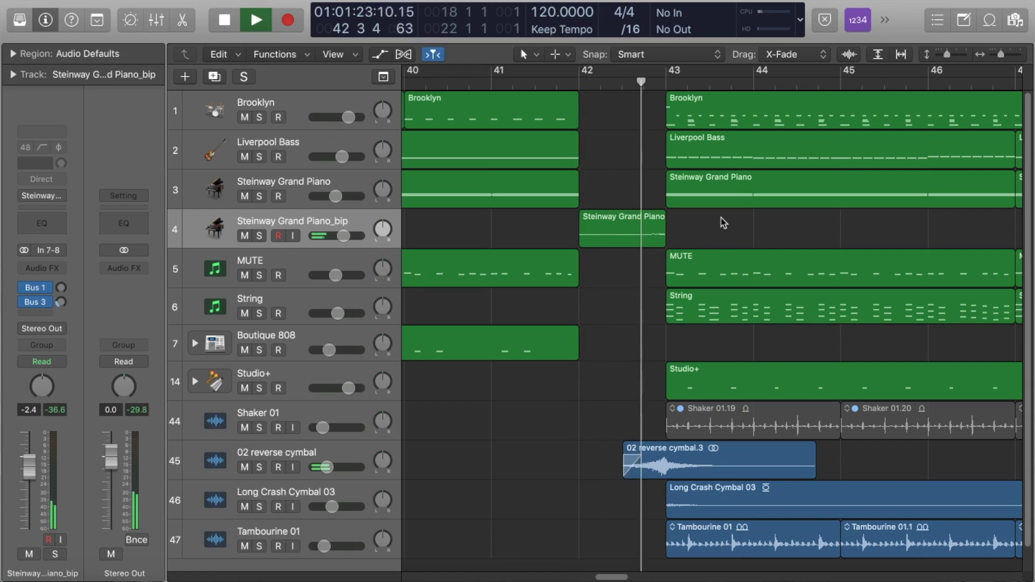
pyautogui.press('space')
# Step: Clear the Tambourine filter in the loop browser and search the loops for "crash"
pyautogui.scroll(-1, 704, 318)
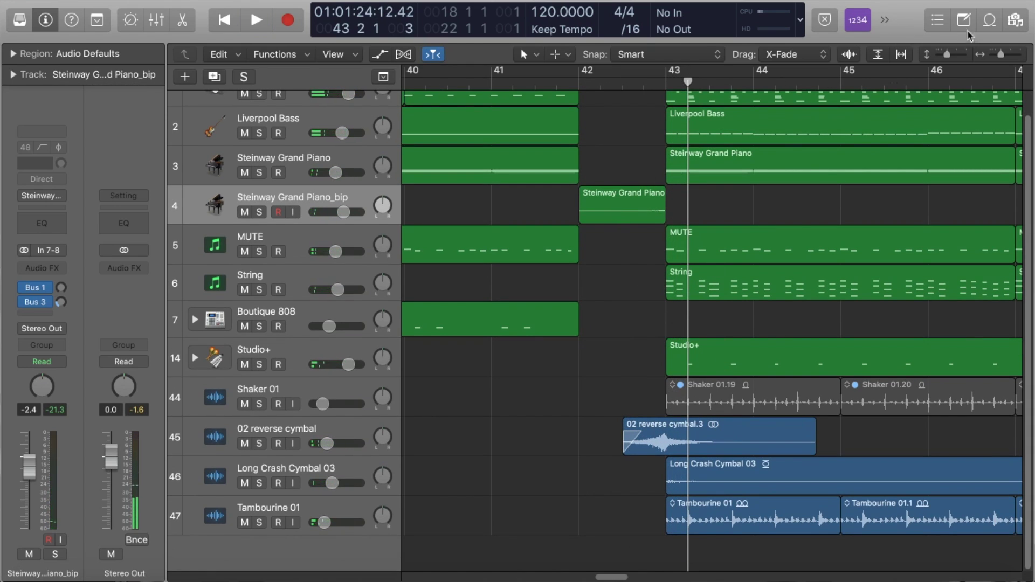
pyautogui.click(938, 22)
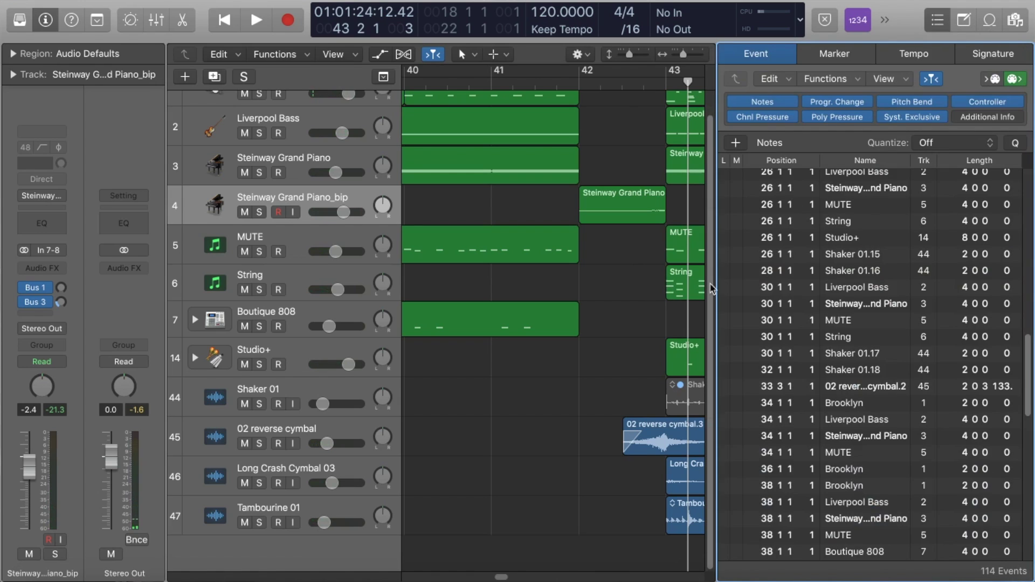
pyautogui.click(991, 20)
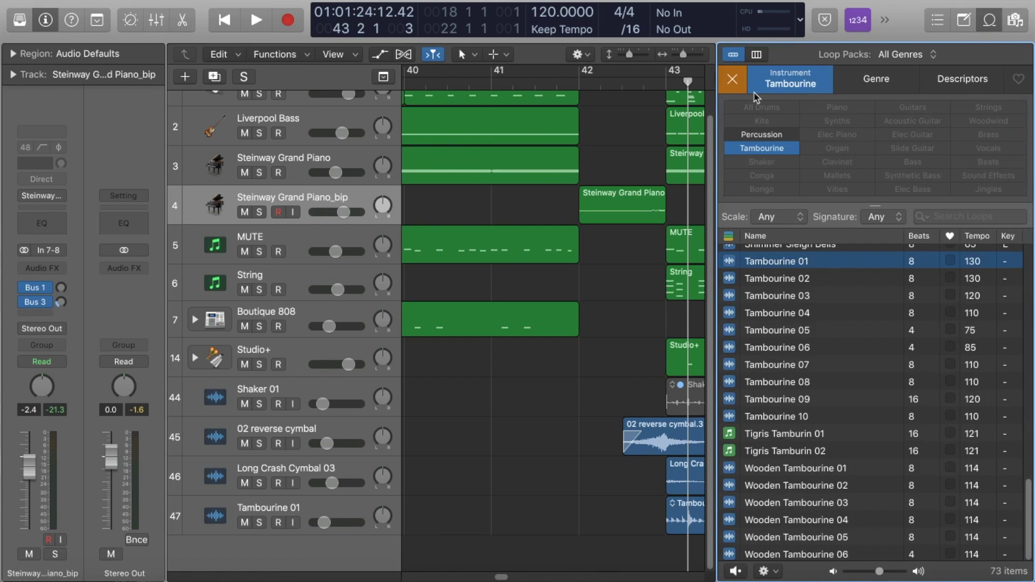
pyautogui.click(732, 82)
pyautogui.click(975, 217)
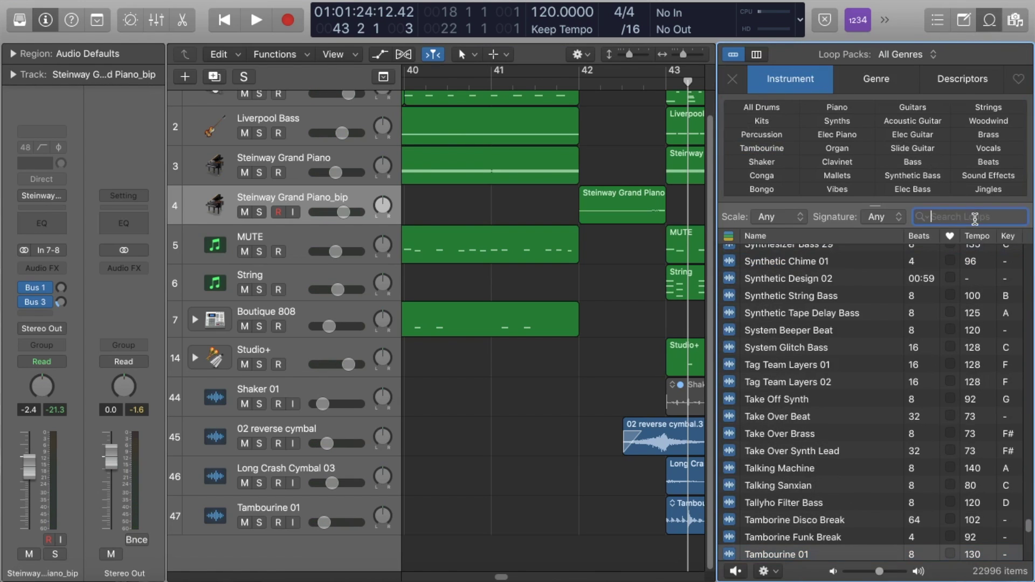
pyautogui.write('crash')
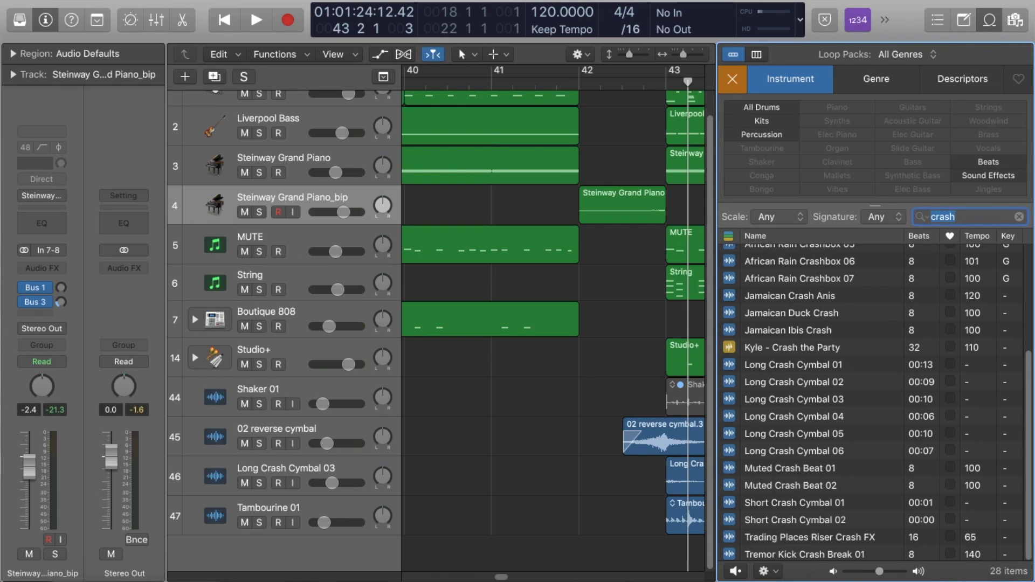
# Step: Add the Long Crash Cymbal 03 loop at bar 42 on a new track and close the loop browser
pyautogui.scroll(5, 830, 339)
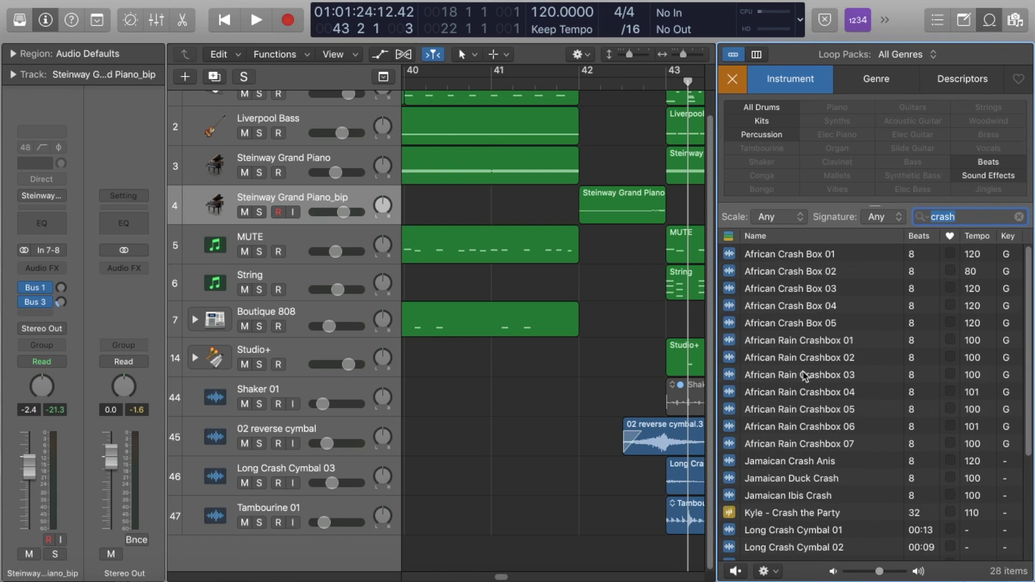
pyautogui.scroll(-5, 805, 375)
pyautogui.click(806, 400)
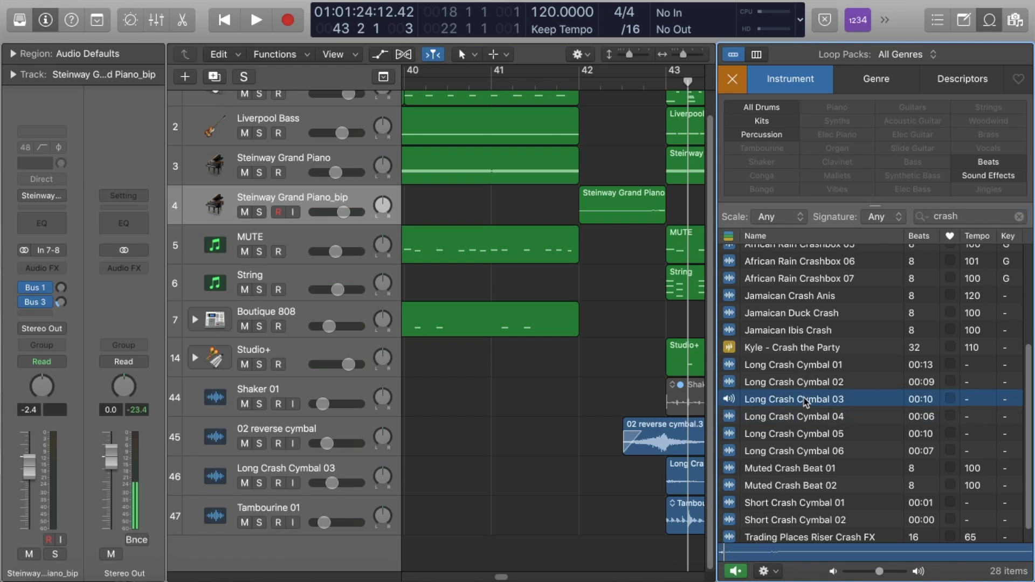
pyautogui.moveTo(771, 400); pyautogui.dragTo(582, 542)
pyautogui.click(990, 23)
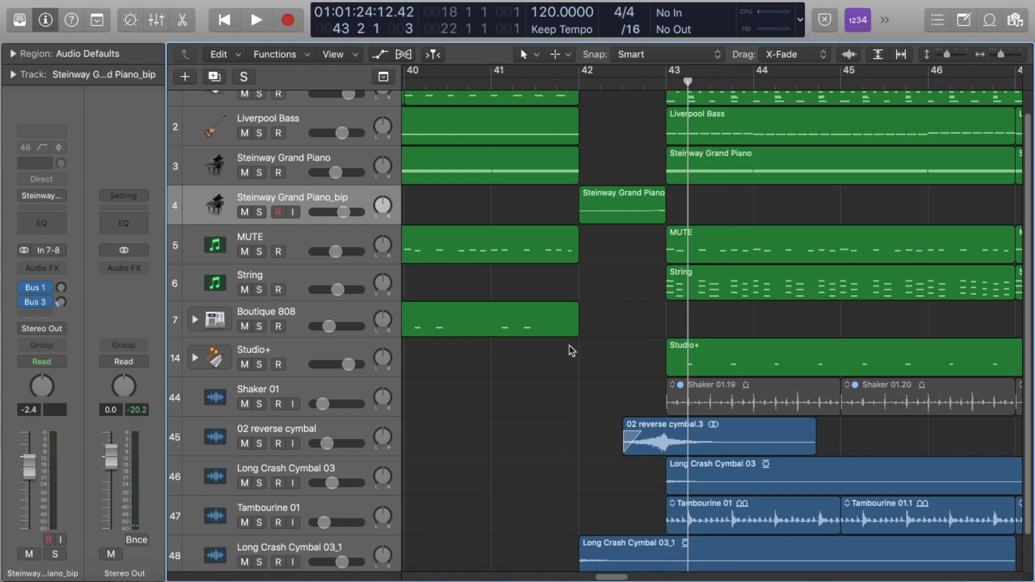
# Step: Shorten the new crash cymbal region at bar 42 so that it ends at about bar 44
pyautogui.scroll(-3, 590, 371)
pyautogui.press('super+Down')
pyautogui.press('super+Down')
pyautogui.press('super+Down')
pyautogui.scroll(-10, 751, 468)
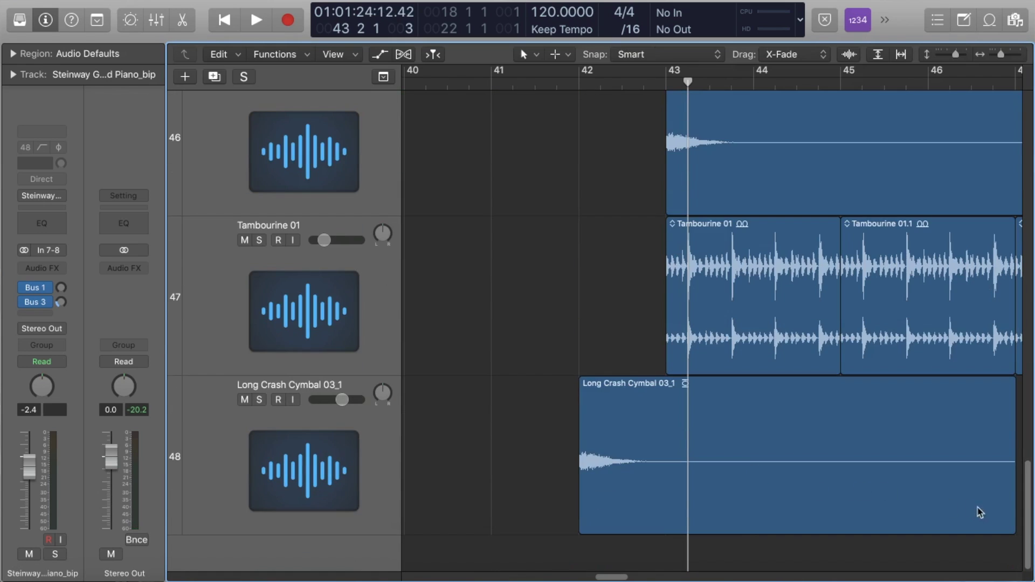
pyautogui.moveTo(1010, 524); pyautogui.dragTo(755, 514)
# Step: Try to reverse the shortened crash cymbal region at bar 42 in the audio file editor
pyautogui.doubleClick(650, 479)
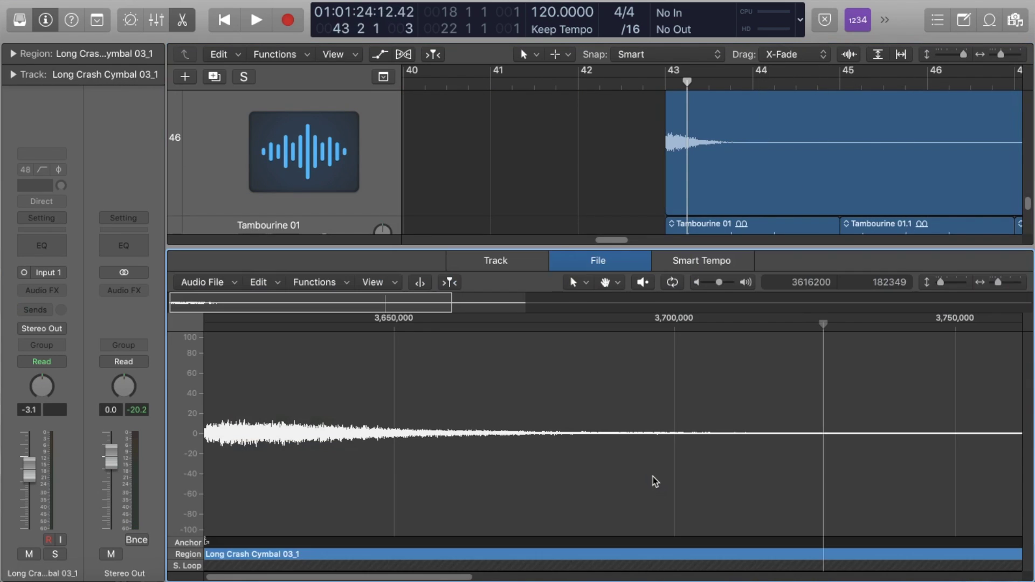
pyautogui.click(259, 282)
pyautogui.click(312, 283)
pyautogui.click(531, 377)
pyautogui.scroll(-5, 575, 168)
pyautogui.click(625, 158)
pyautogui.click(314, 282)
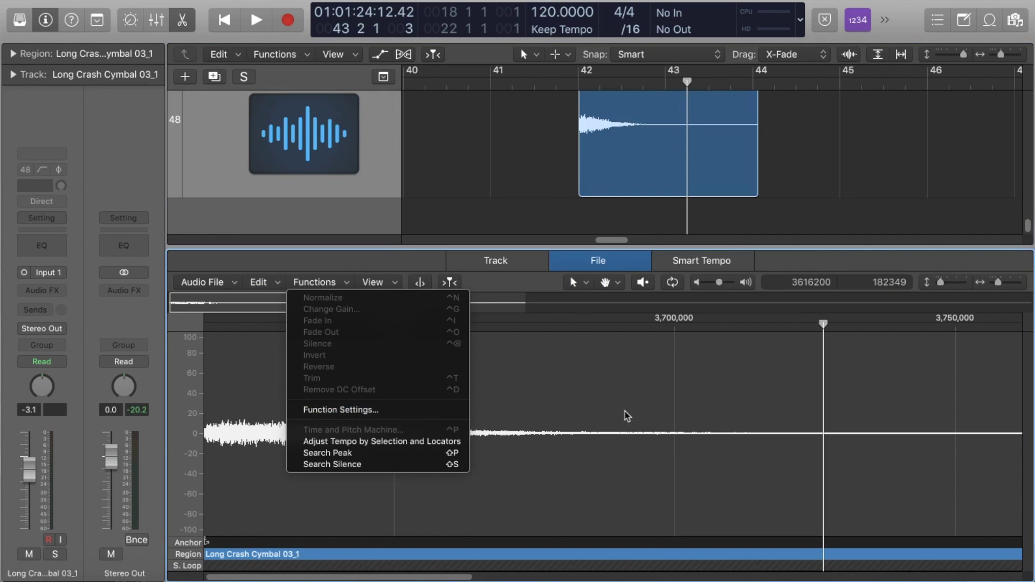
pyautogui.click(513, 194)
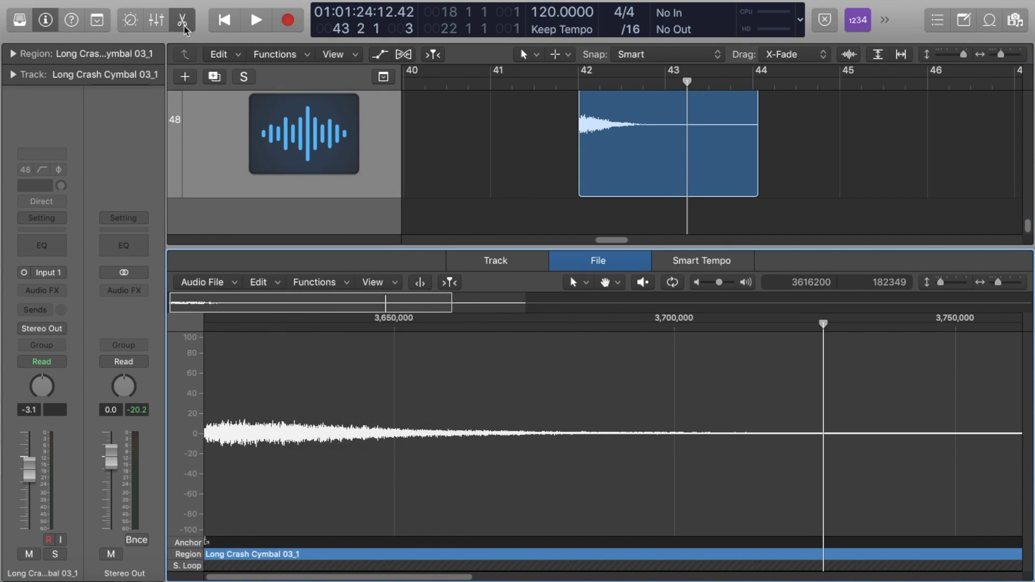
pyautogui.press('e')
pyautogui.press('super+Up')
pyautogui.press('super+Up')
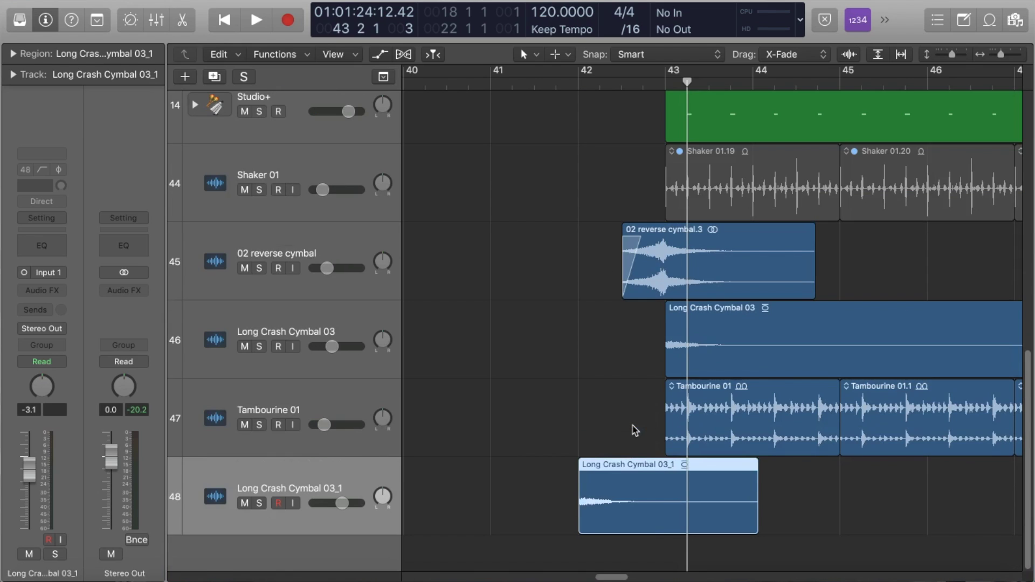
# Step: Replace the crash region on track 48 with the VEC3 Cymbals Reverse 07 sample ending at bar 43, and play it
pyautogui.press('Delete')
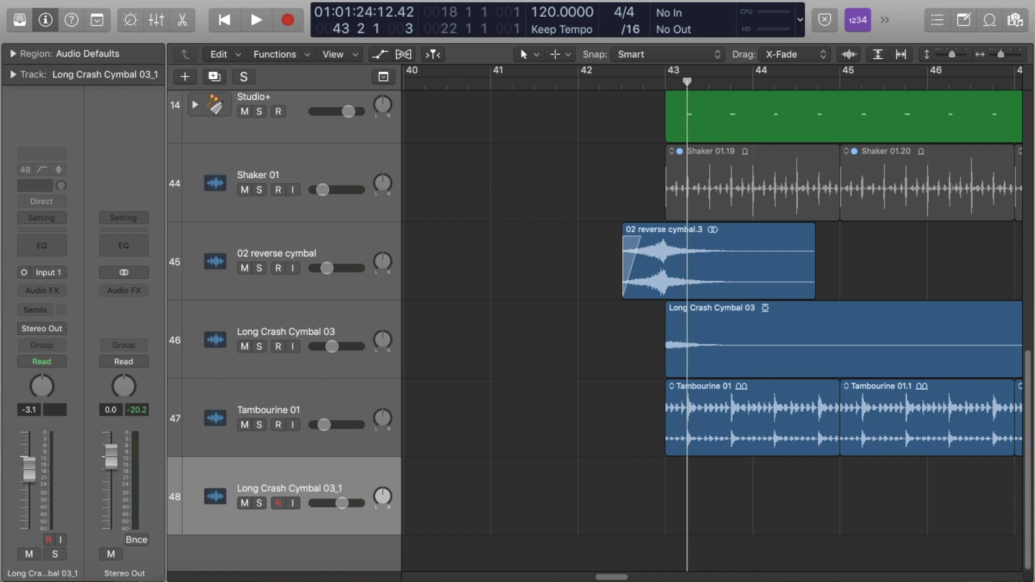
pyautogui.moveTo(533, 581)
pyautogui.mouseDown()
pyautogui.moveTo(592, 519)
pyautogui.moveTo(457, 486)
pyautogui.moveTo(474, 490)
pyautogui.mouseUp()
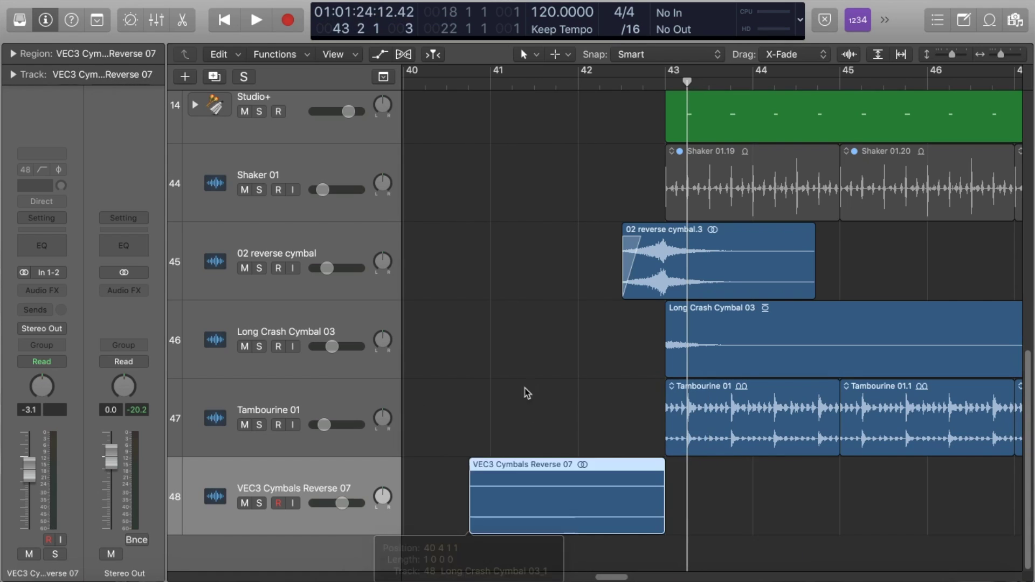
pyautogui.click(445, 87)
pyautogui.press('space')
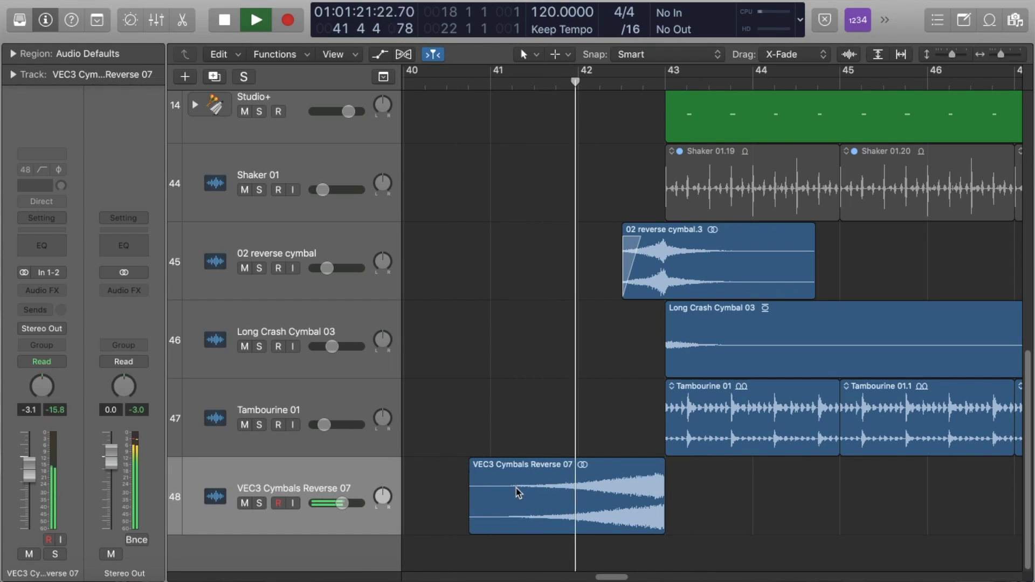
pyautogui.press('space')
# Step: Trim the reverse cymbal region on track 48 to start at bar 42 and add a fade-in
pyautogui.moveTo(471, 527); pyautogui.dragTo(578, 527)
pyautogui.press('t')
pyautogui.click(643, 477)
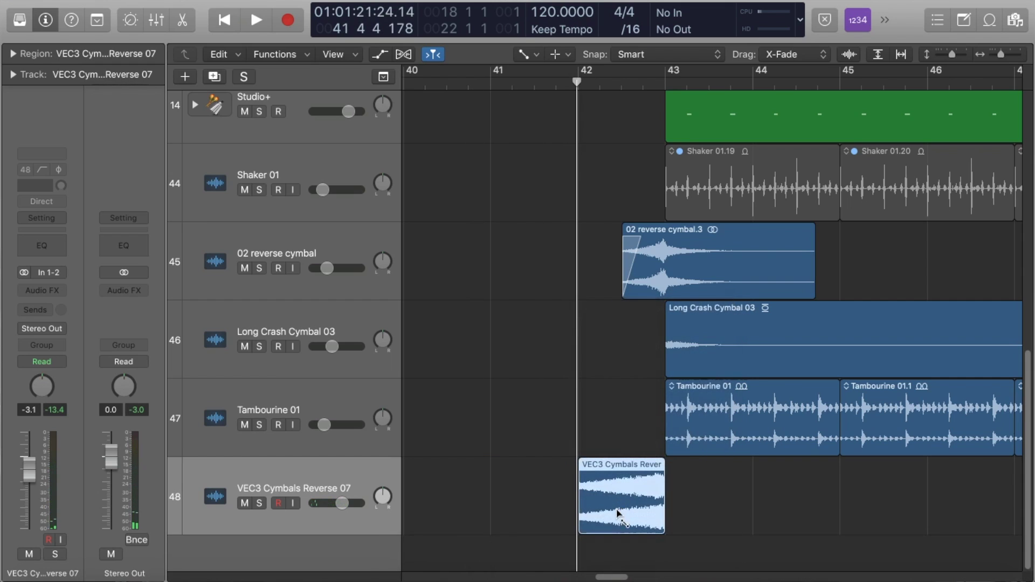
pyautogui.moveTo(518, 515); pyautogui.dragTo(518, 515)
# Step: Lower the VEC3 Cymbals Reverse 07 track's volume to -25.5 dB and play the transition into bar 43
pyautogui.moveTo(342, 503); pyautogui.dragTo(318, 504)
pyautogui.press('space')
pyautogui.press('t')
pyautogui.click(526, 384)
pyautogui.click(480, 390)
pyautogui.press('super+Up')
pyautogui.press('super+Up')
pyautogui.press('super+Up')
pyautogui.press('super+Up')
pyautogui.press('super+Up')
pyautogui.scroll(5, 487, 392)
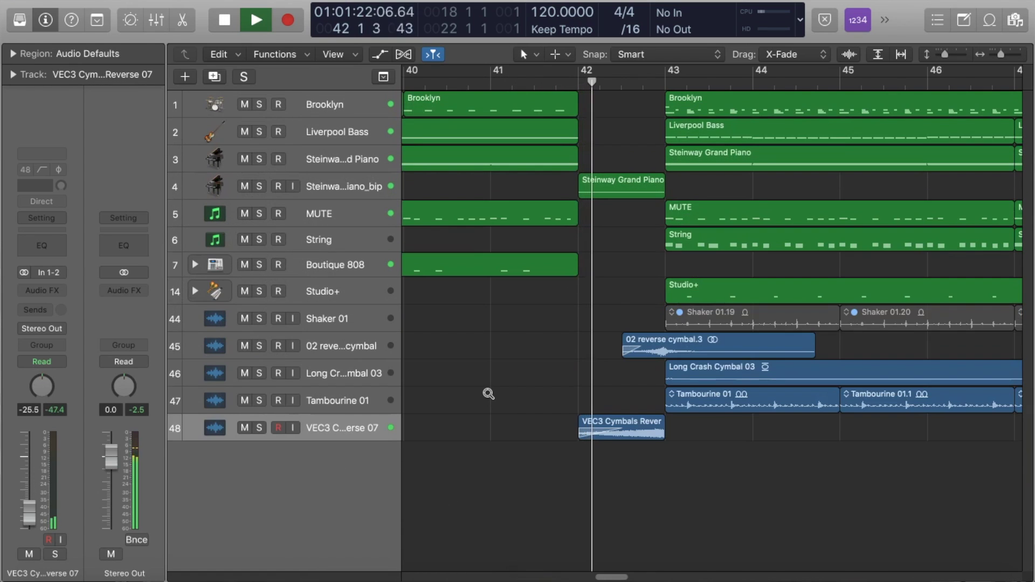
pyautogui.hscroll(-3, 503, 395)
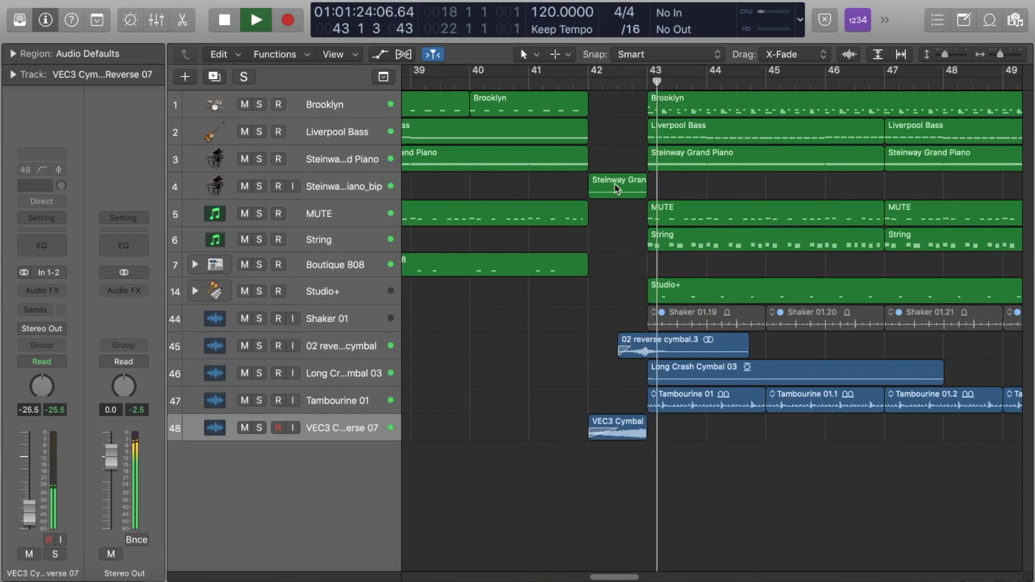
# Step: Reset the Steinway Grand Piano_bip track's volume to 0 dB and play the transition from bar 42
pyautogui.click(384, 186)
pyautogui.hscroll(-3, 542, 281)
pyautogui.scroll(4, 536, 284)
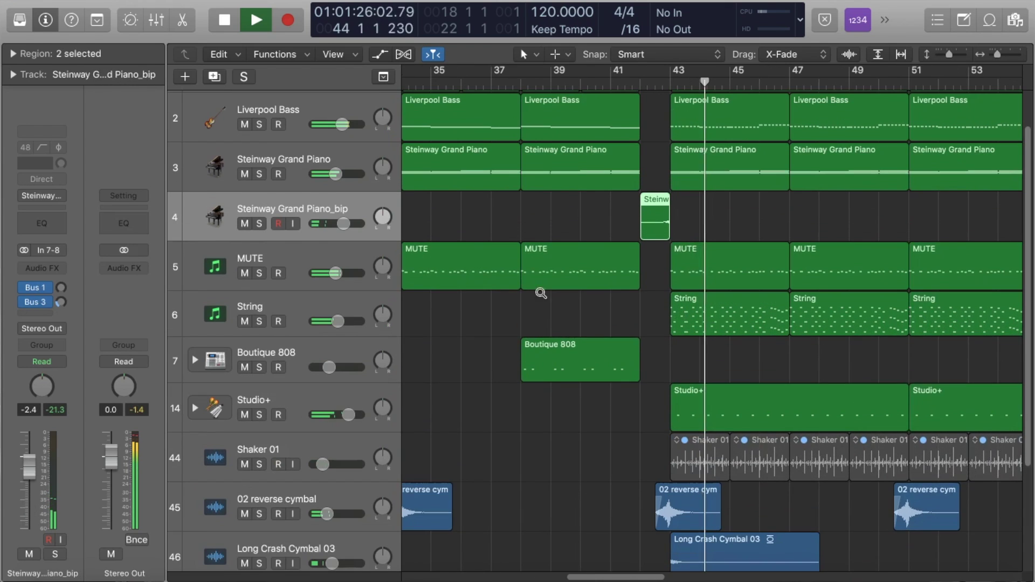
pyautogui.keyDown('alt'); pyautogui.click(28, 470); pyautogui.keyUp('alt')
pyautogui.press('space')
pyautogui.click(638, 83)
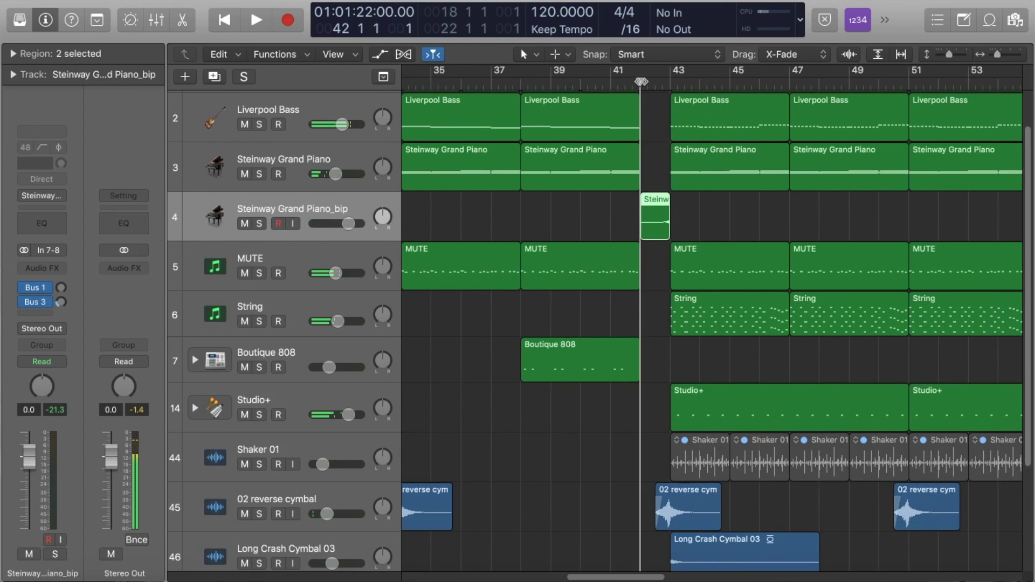
pyautogui.press('space')
pyautogui.hscroll(-5, 611, 222)
pyautogui.hscroll(5, 615, 226)
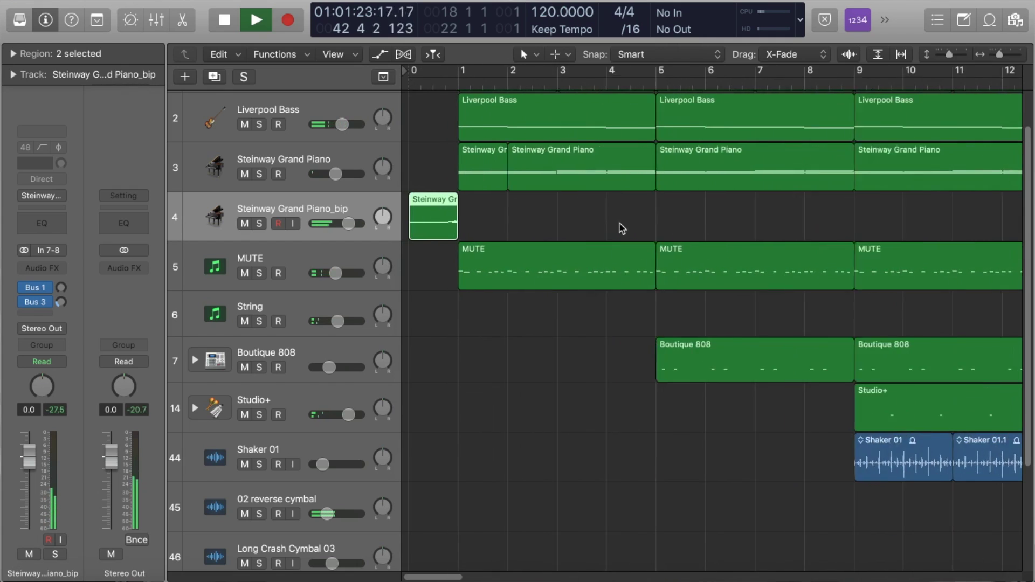
pyautogui.scroll(-5, 710, 266)
pyautogui.hscroll(10, 699, 266)
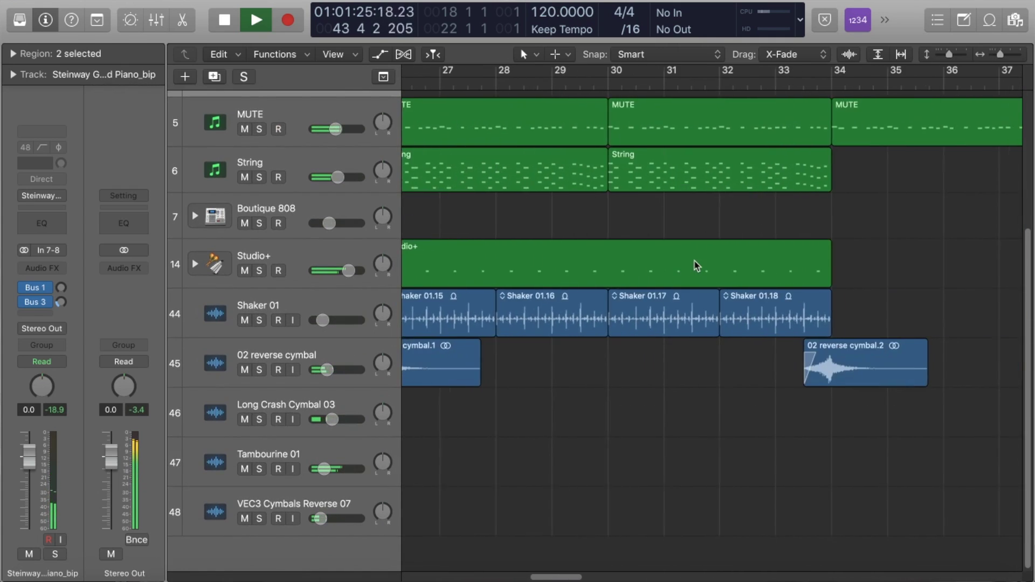
pyautogui.press('space')
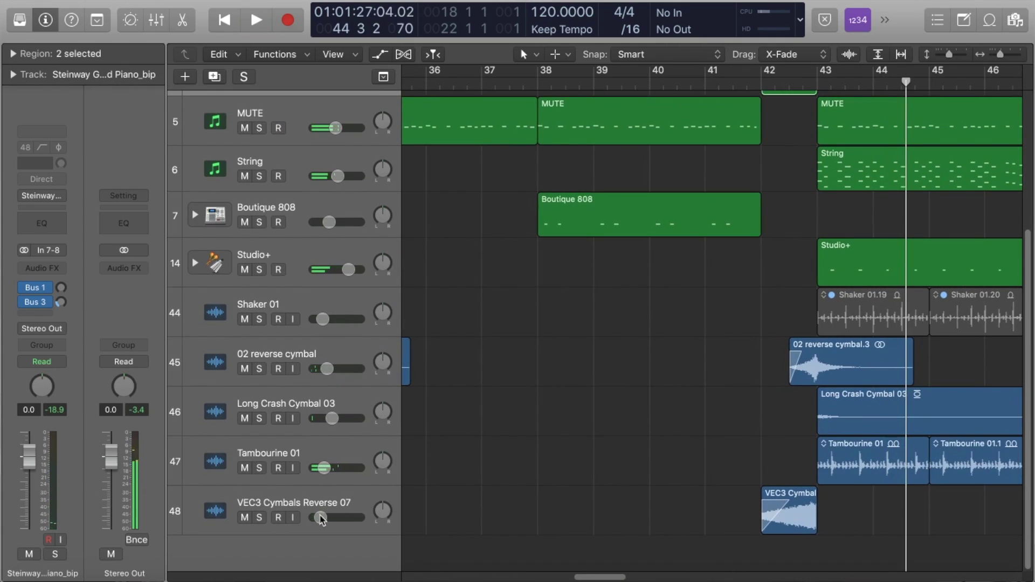
# Step: Lower the VEC3 Cymbals Reverse 07 track's volume to -32 dB and play the transition from about bar 41
pyautogui.moveTo(320, 518); pyautogui.dragTo(320, 519)
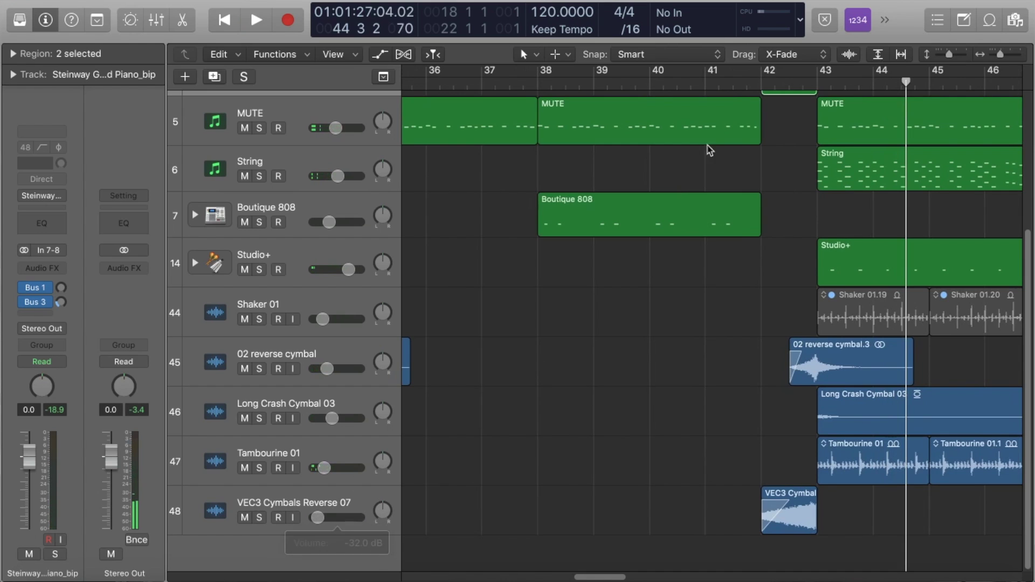
pyautogui.click(703, 84)
pyautogui.press('space')
pyautogui.scroll(1, 817, 272)
pyautogui.click(804, 277)
pyautogui.scroll(2, 804, 277)
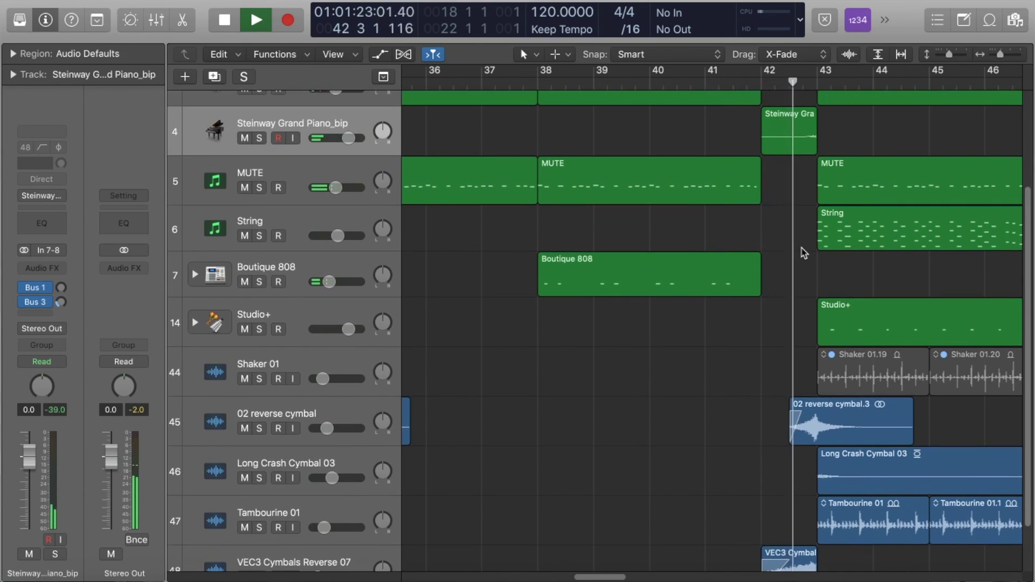
pyautogui.press('z')
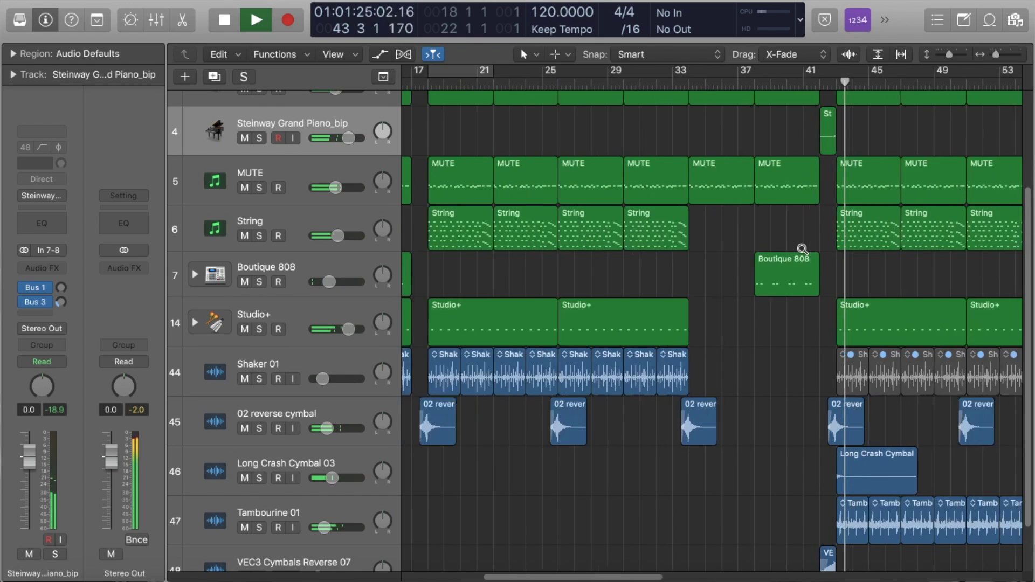
# Step: Listen to the section from bar 43 through its end at bar 59 with the whole arrangement in view
pyautogui.press('super+Up')
pyautogui.press('super+Up')
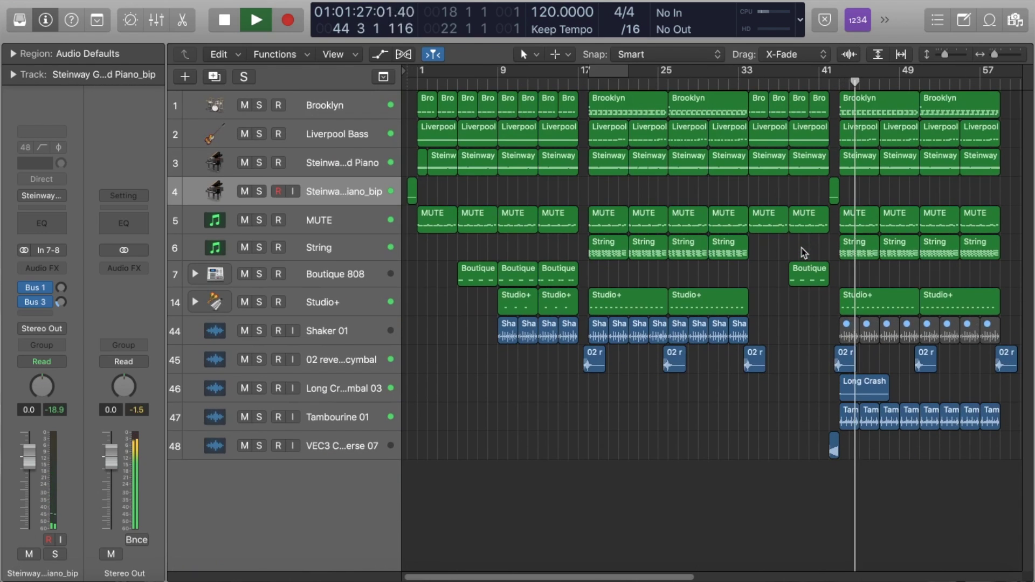
pyautogui.hscroll(3, 780, 264)
pyautogui.hscroll(2, 779, 265)
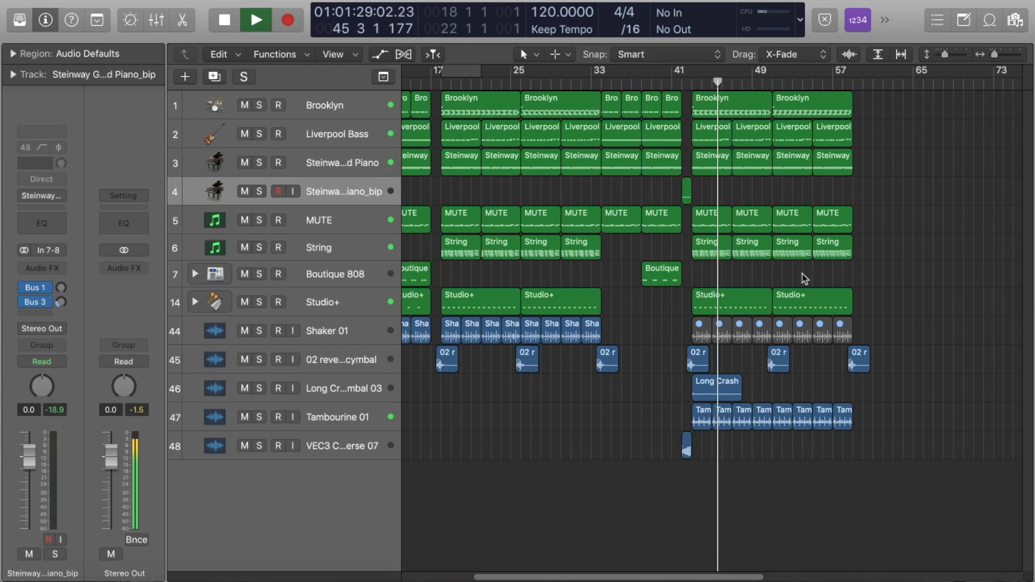
pyautogui.scroll(-1, 856, 274)
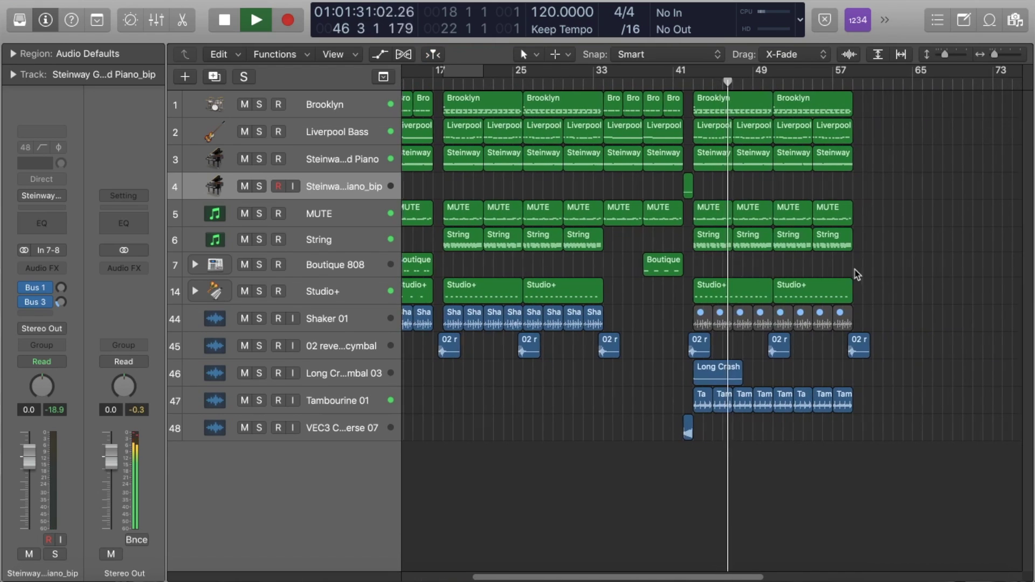
pyautogui.hscroll(-5, 857, 275)
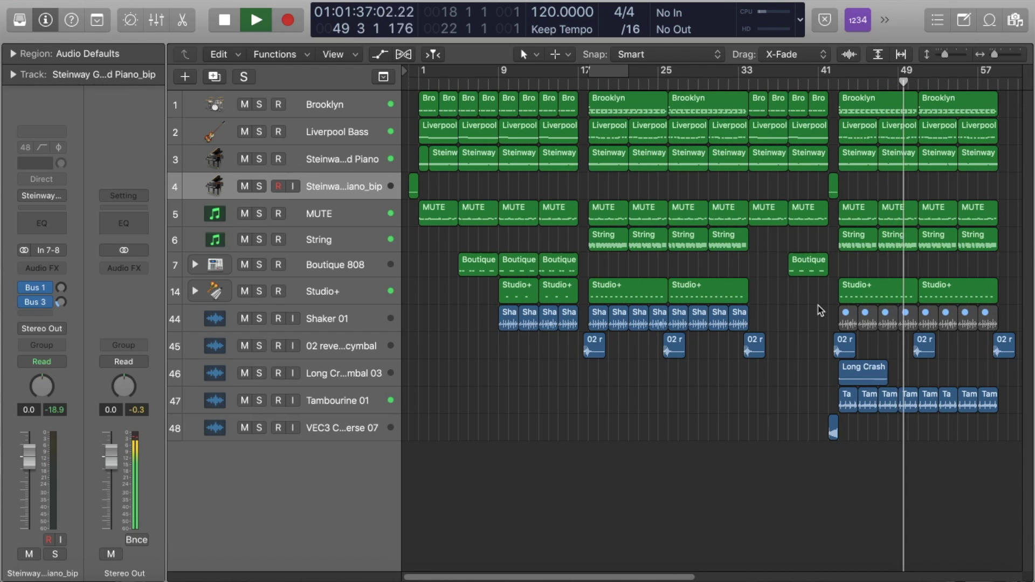
pyautogui.hscroll(5, 827, 307)
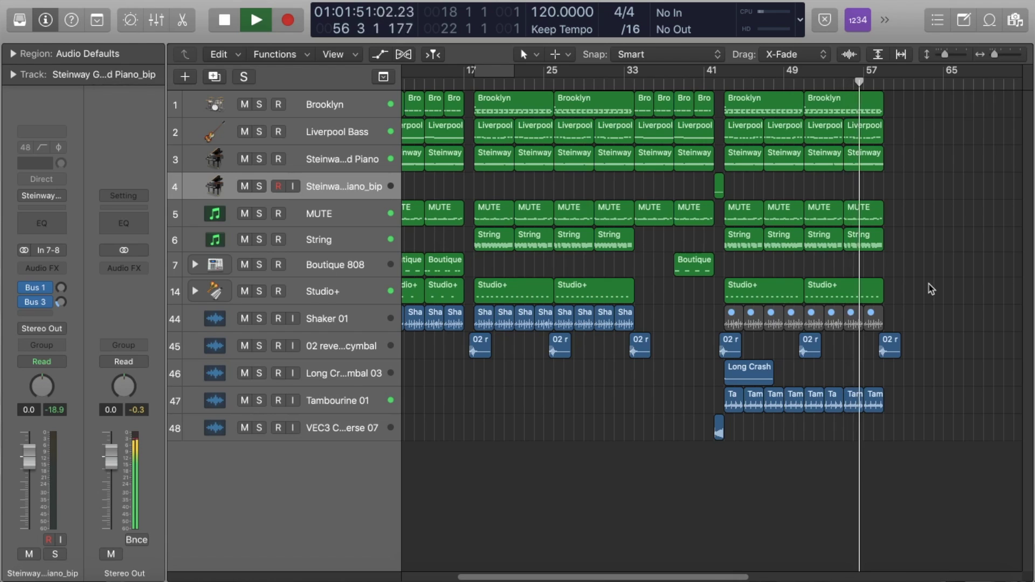
pyautogui.scroll(6, 931, 289)
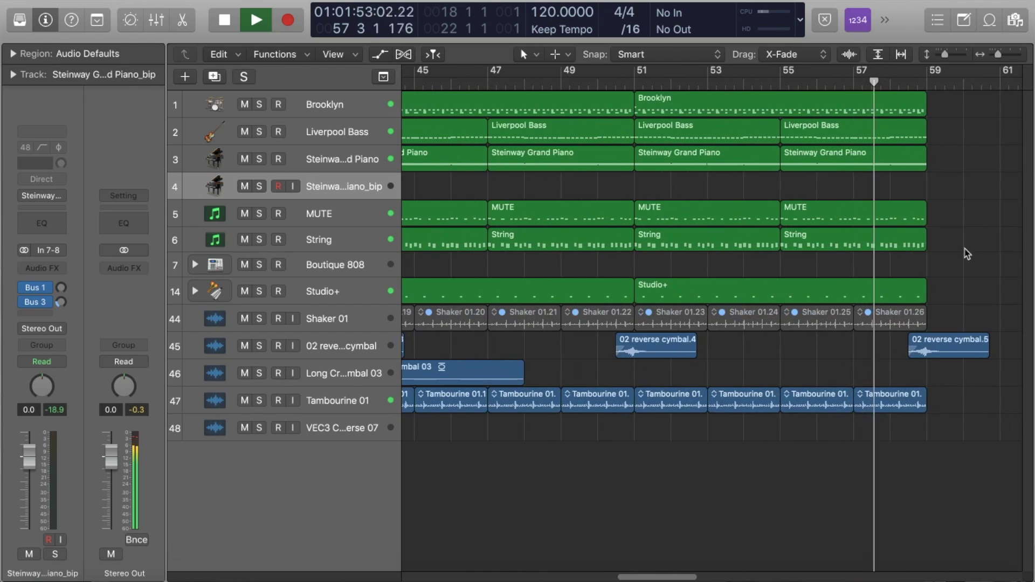
pyautogui.hscroll(5, 971, 247)
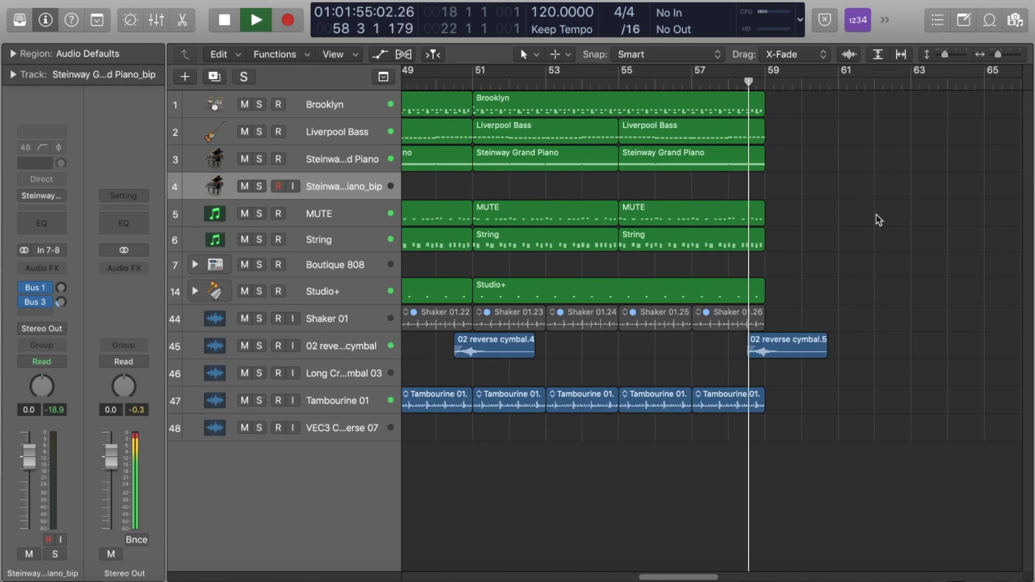
pyautogui.press('space')
# Step: Open the Brooklyn drum region at bar 51 in the Piano Roll and copy its last kick note to bar 59
pyautogui.doubleClick(742, 109)
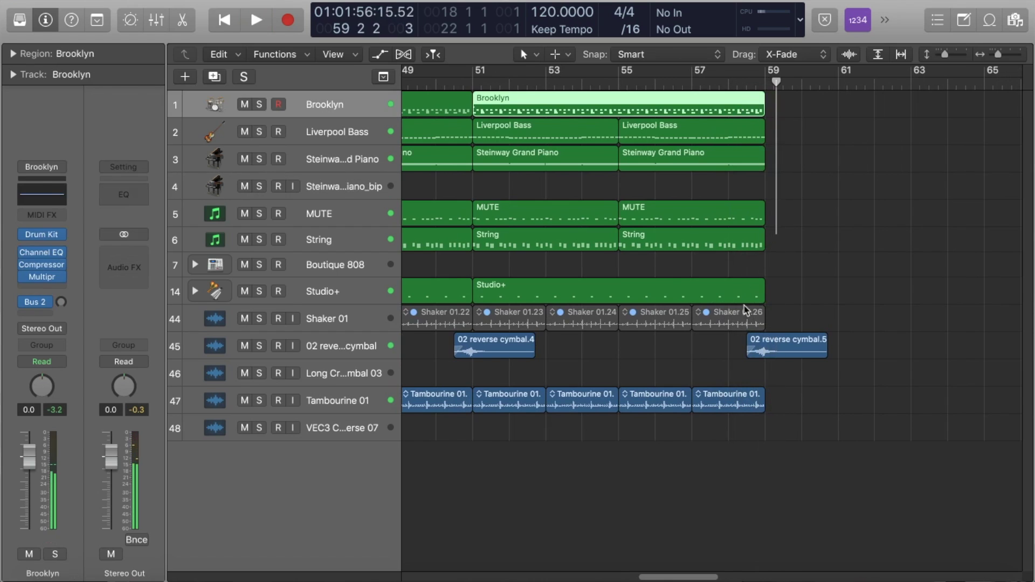
pyautogui.hscroll(10, 866, 443)
pyautogui.hscroll(-10, 860, 439)
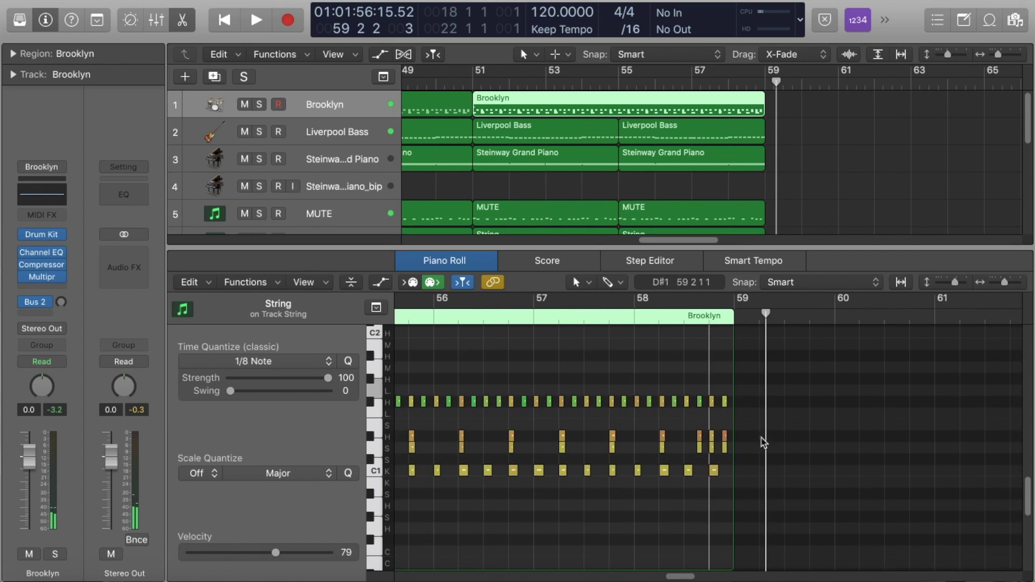
pyautogui.click(714, 470)
pyautogui.moveTo(726, 469); pyautogui.dragTo(738, 471)
# Step: Copy the Crash Left note from bar 51 to bar 59 in the Brooklyn region and play the drum ending
pyautogui.scroll(2, 737, 440)
pyautogui.scroll(-2, 737, 429)
pyautogui.scroll(-4, 665, 397)
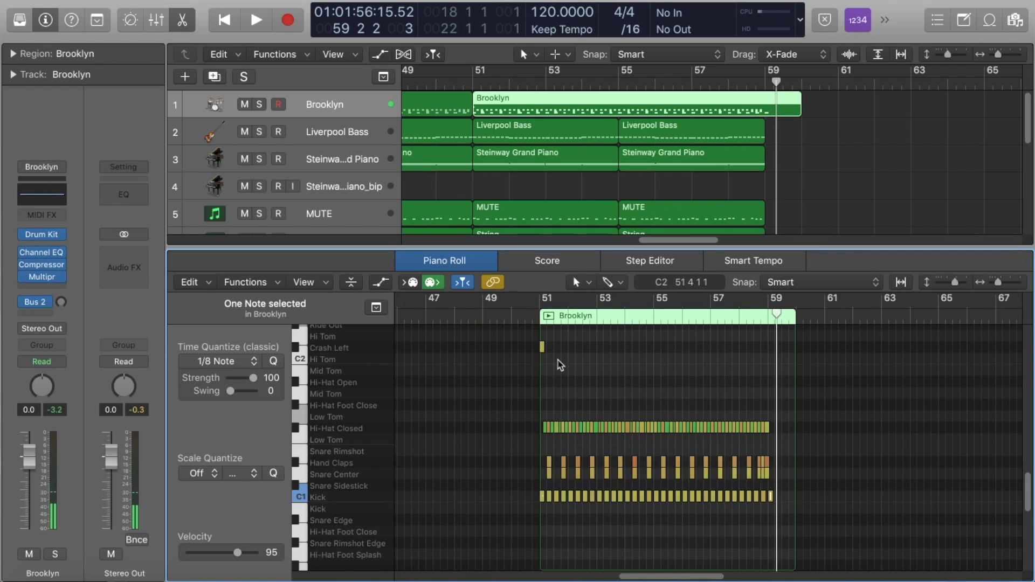
pyautogui.moveTo(543, 347); pyautogui.dragTo(772, 351)
pyautogui.click(255, 20)
pyautogui.click(157, 20)
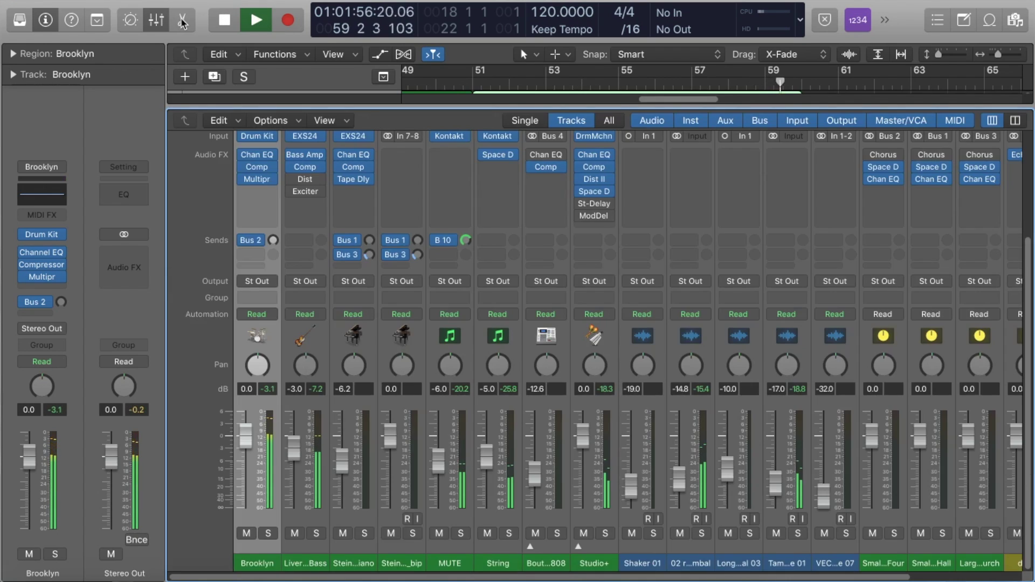
pyautogui.click(161, 20)
pyautogui.scroll(6, 764, 167)
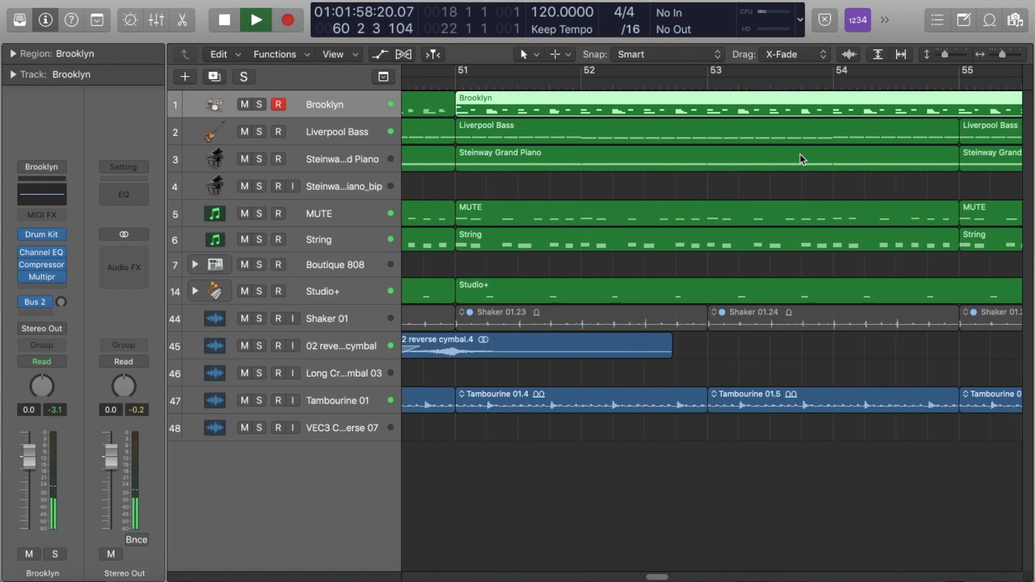
pyautogui.press('space')
# Step: Extend the last Liverpool Bass region to bar 61 and copy its final note down to C2 in bar 59
pyautogui.moveTo(683, 139); pyautogui.dragTo(930, 149)
pyautogui.press('p')
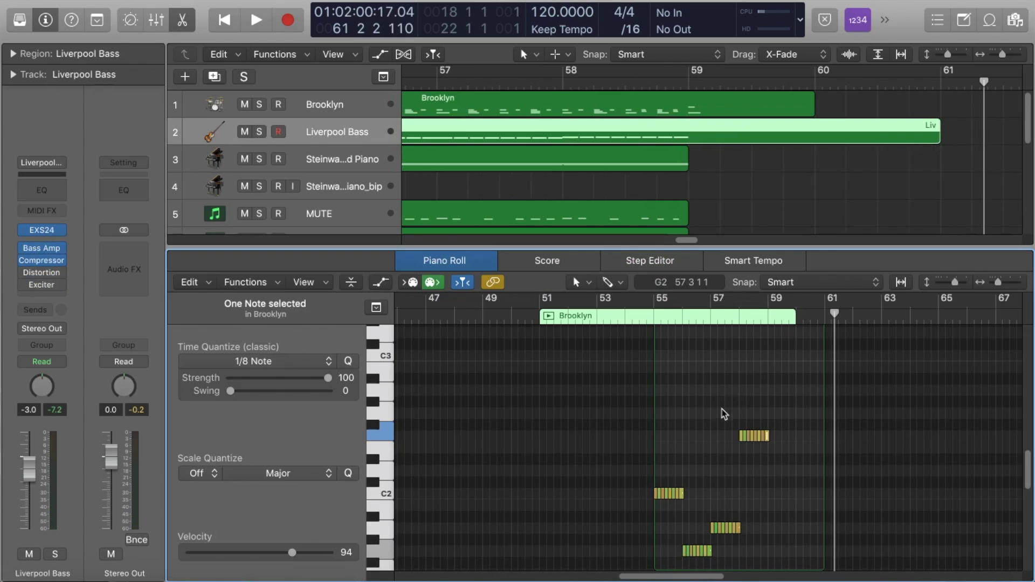
pyautogui.moveTo(769, 440); pyautogui.dragTo(792, 495)
pyautogui.press('super+Right')
pyautogui.press('super+Right')
pyautogui.press('super+Right')
pyautogui.moveTo(910, 492); pyautogui.dragTo(921, 492)
pyautogui.click(188, 25)
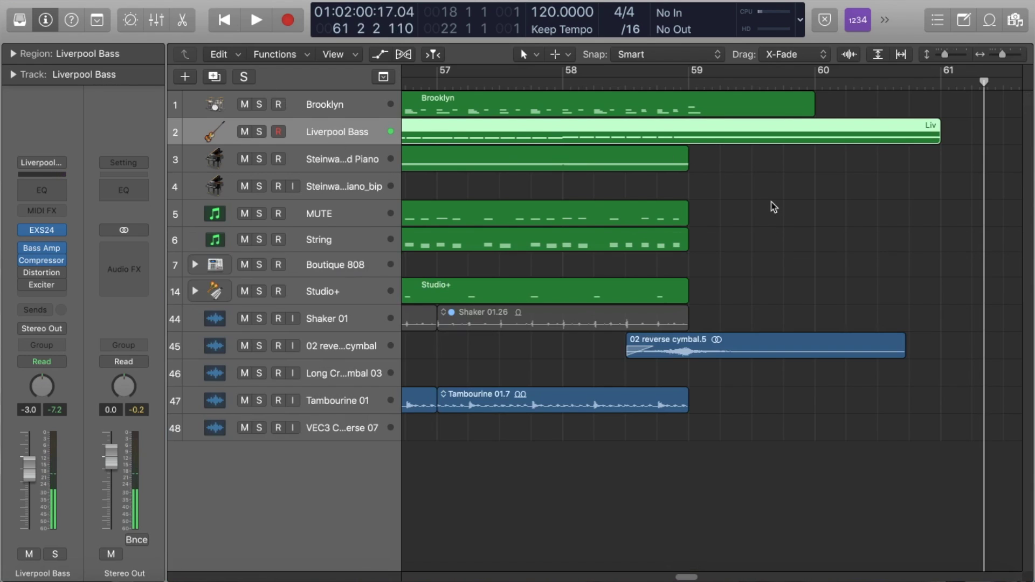
# Step: Open the last MUTE region, copy its final C3 note to bar 59, and play the ending
pyautogui.click(771, 202)
pyautogui.click(560, 213)
pyautogui.doubleClick(560, 214)
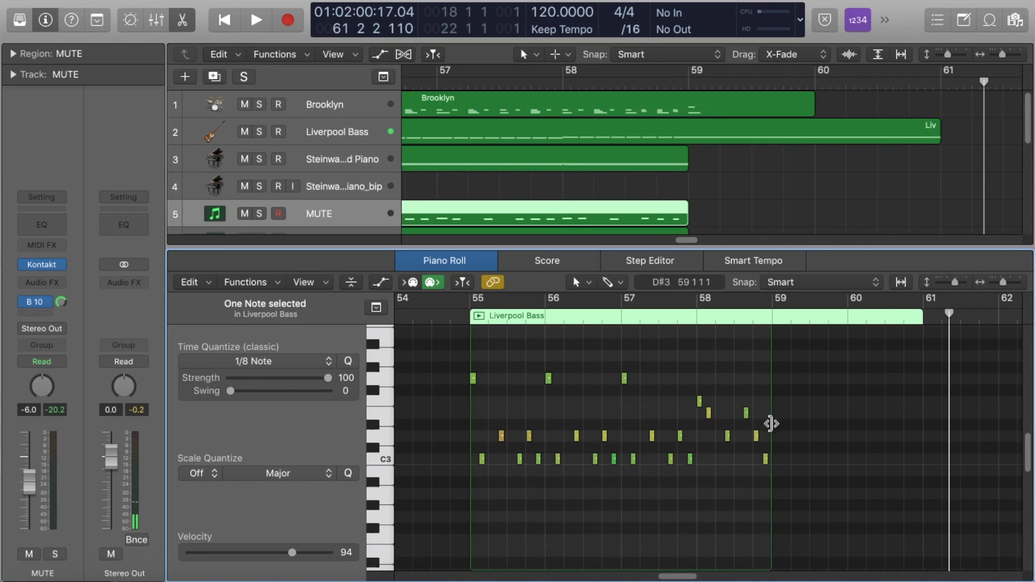
pyautogui.click(766, 461)
pyautogui.moveTo(766, 464); pyautogui.dragTo(777, 471)
pyautogui.press('space')
pyautogui.click(803, 373)
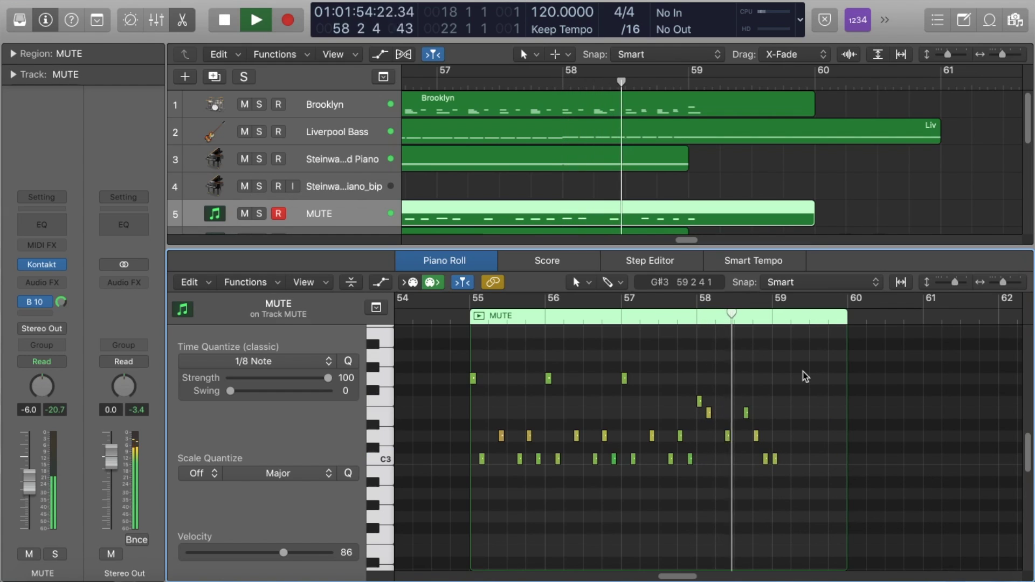
pyautogui.press('space')
# Step: Raise the MUTE note just before bar 59 to E3 and play the ending from bar 58
pyautogui.moveTo(766, 457); pyautogui.dragTo(766, 413)
pyautogui.click(698, 300)
pyautogui.click(775, 360)
pyautogui.press('space')
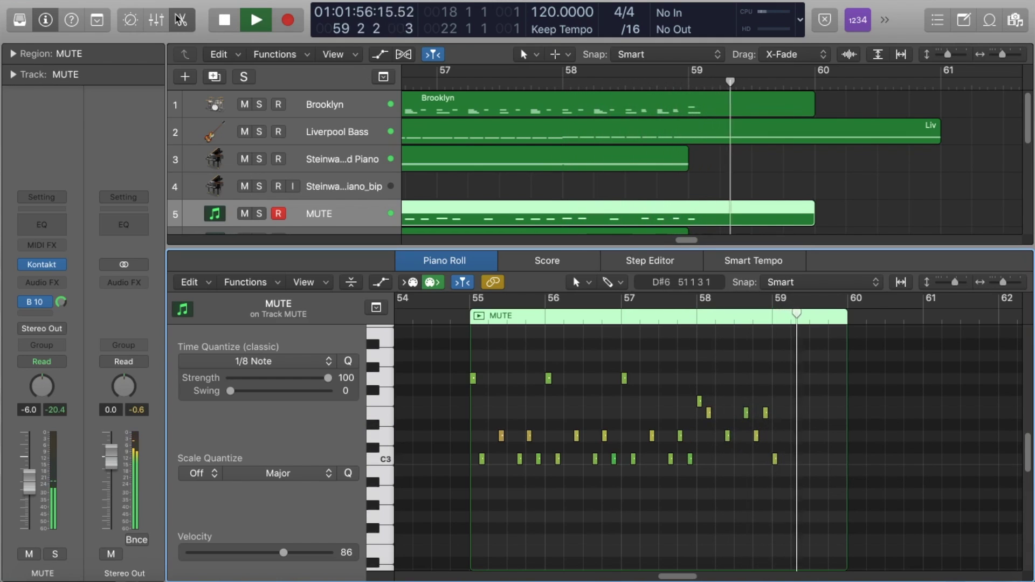
# Step: Close the Piano Roll and play the arrangement from bar 43
pyautogui.press('e')
pyautogui.press('space')
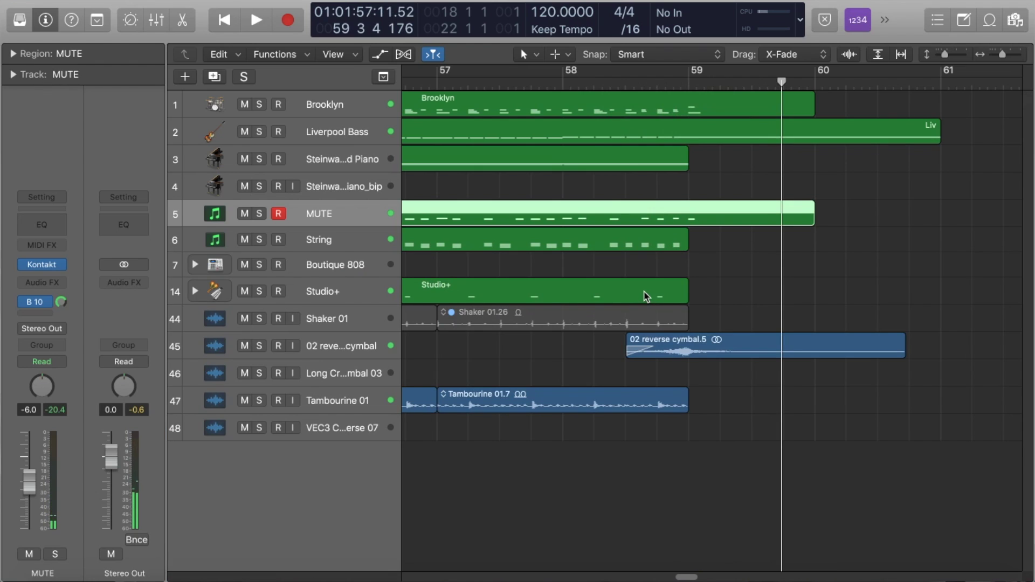
pyautogui.hscroll(-3, 736, 288)
pyautogui.hscroll(-5, 736, 289)
pyautogui.hscroll(-4, 736, 289)
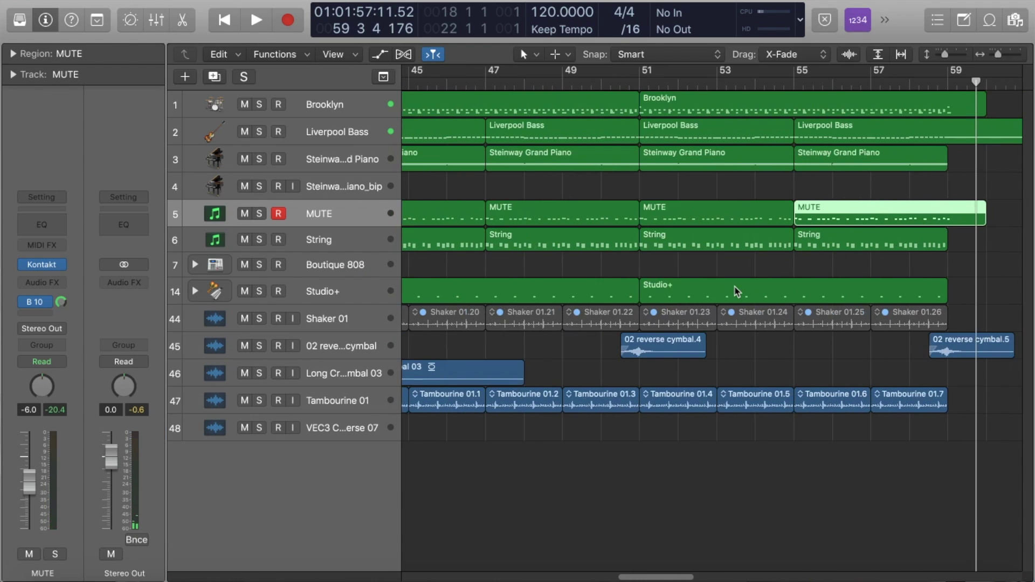
pyautogui.press('super+Left')
pyautogui.click(653, 83)
pyautogui.press('space')
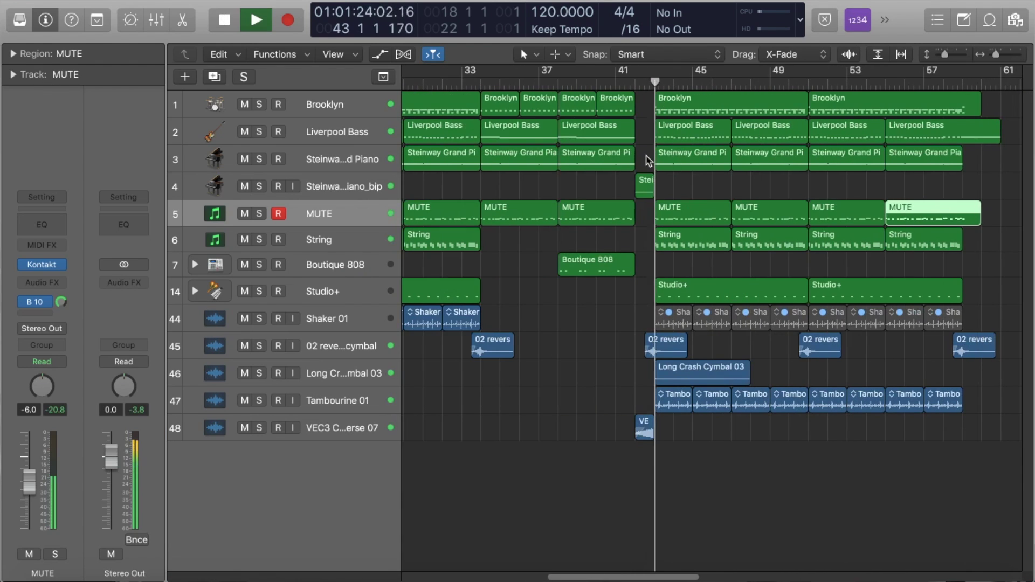
pyautogui.click(668, 190)
pyautogui.hscroll(-1, 620, 356)
pyautogui.hscroll(-5, 619, 354)
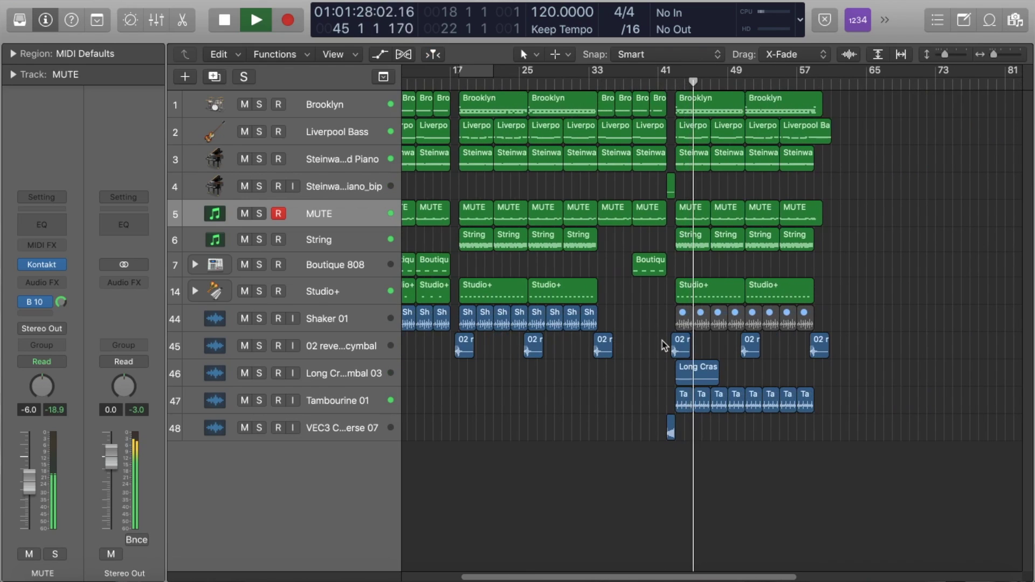
pyautogui.hscroll(-3, 665, 345)
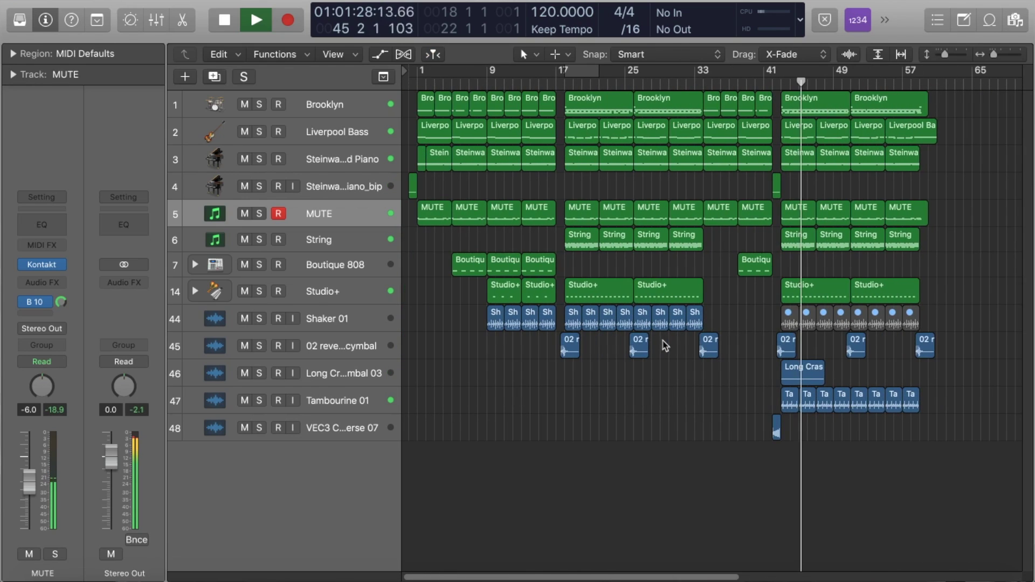
pyautogui.press('space')
# Step: Add a new software instrument track below the String track and play the arrangement from bar 18
pyautogui.click(565, 83)
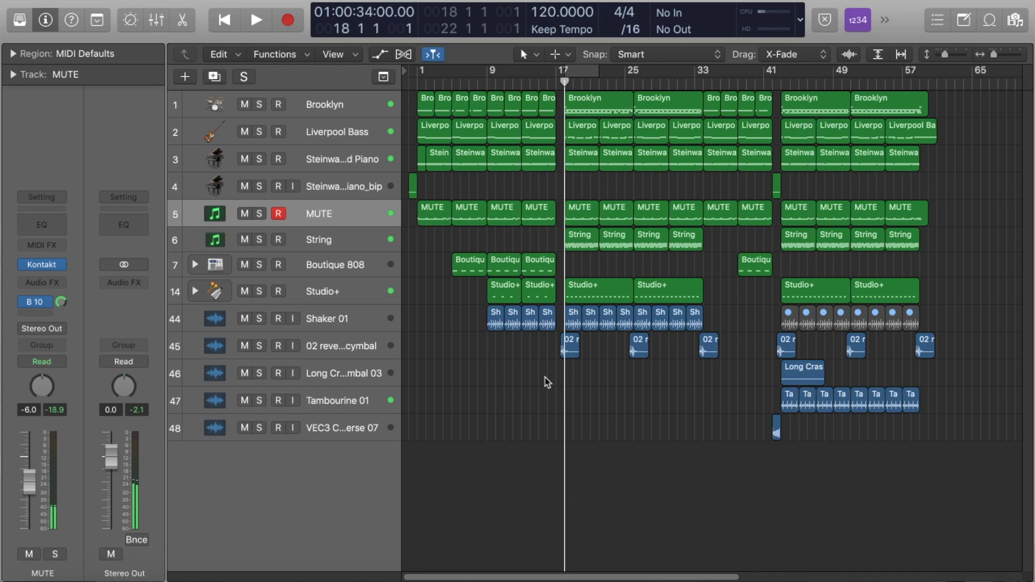
pyautogui.click(338, 249)
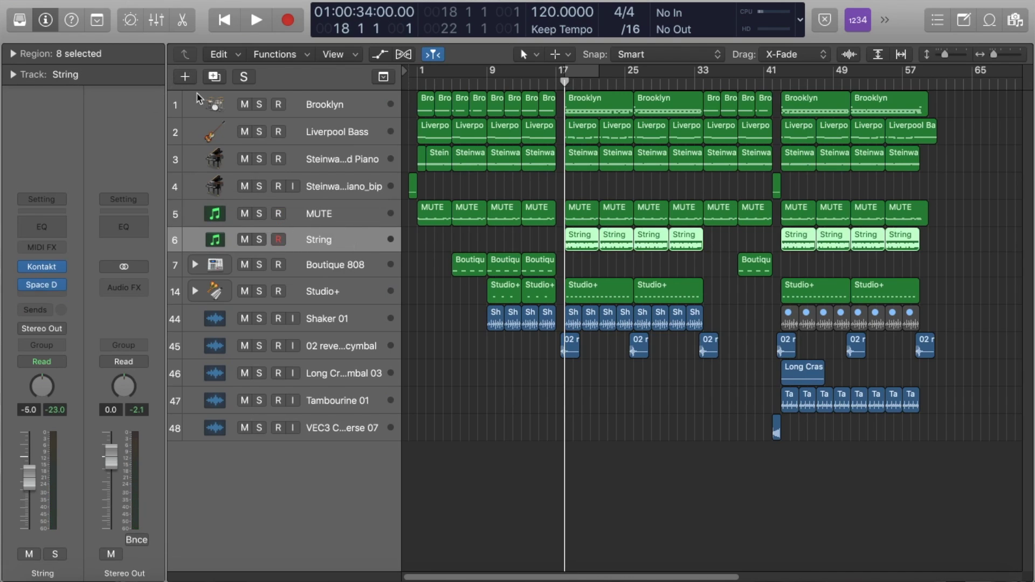
pyautogui.press('alt+super+n')
pyautogui.click(737, 220)
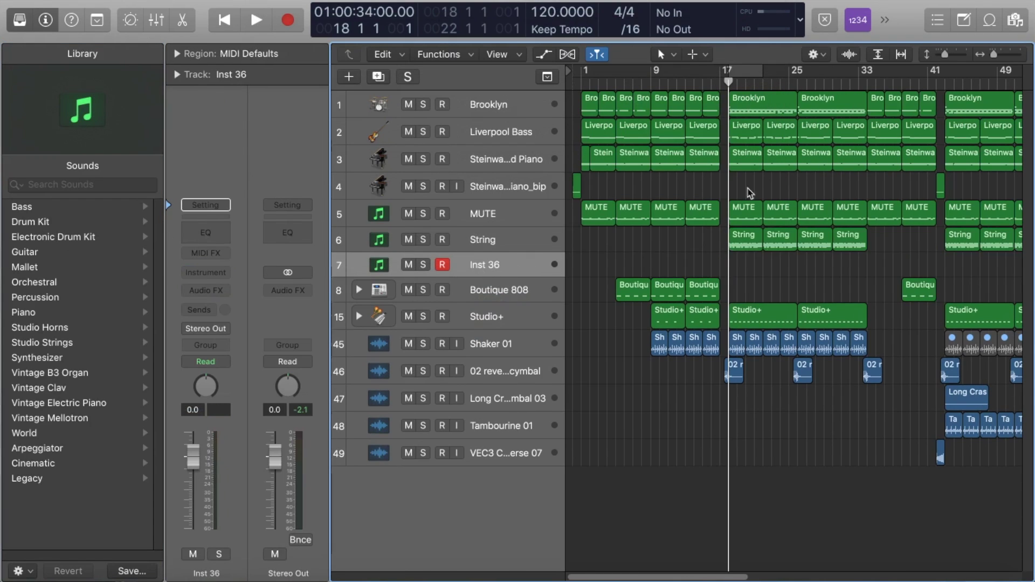
pyautogui.hscroll(4, 774, 272)
pyautogui.press('space')
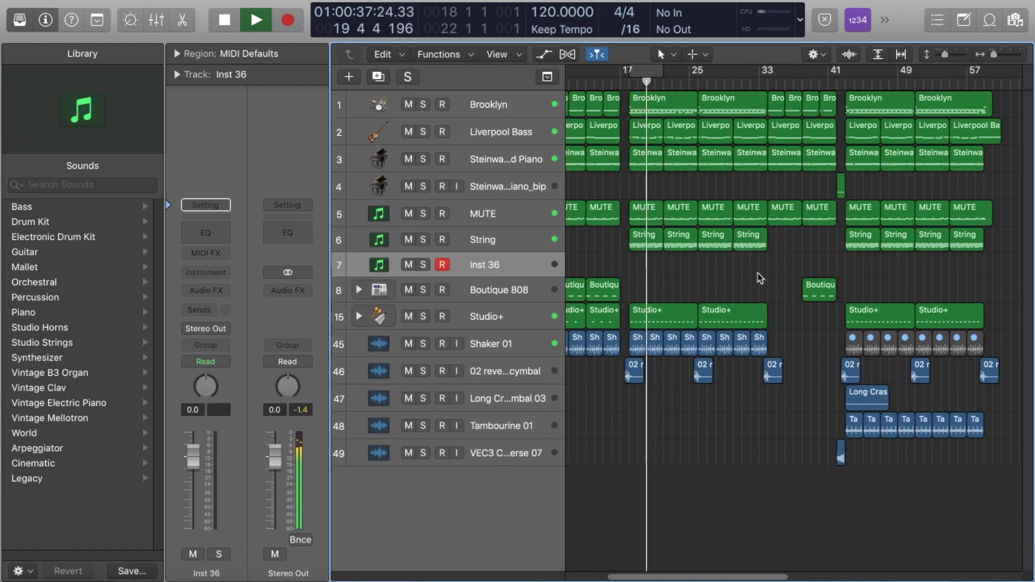
pyautogui.press('space')
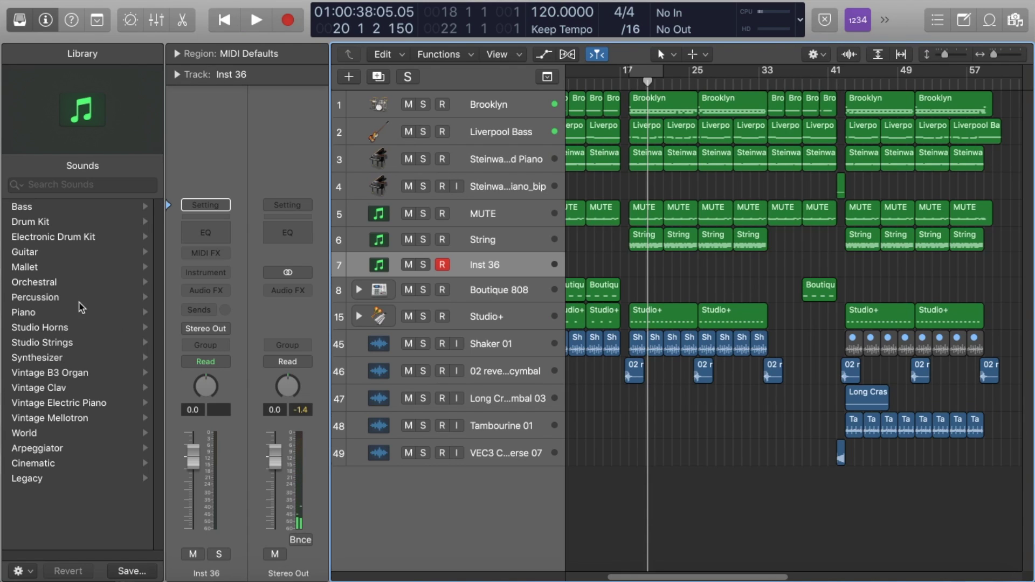
# Step: Audition the Synthesizer Pad sounds, load Soft Analog Pad on the new track, and close the Library
pyautogui.click(69, 365)
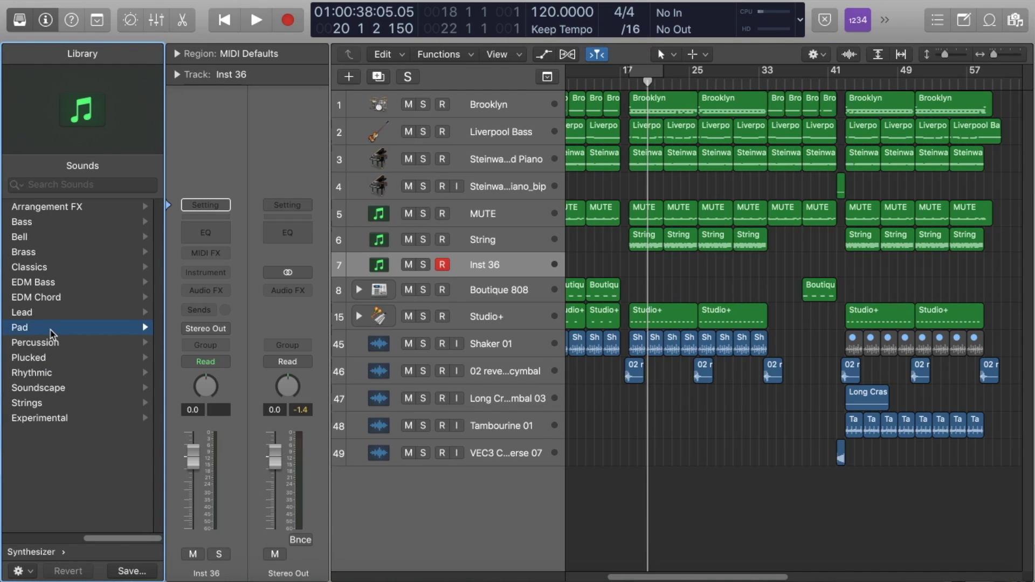
pyautogui.scroll(-20, 65, 330)
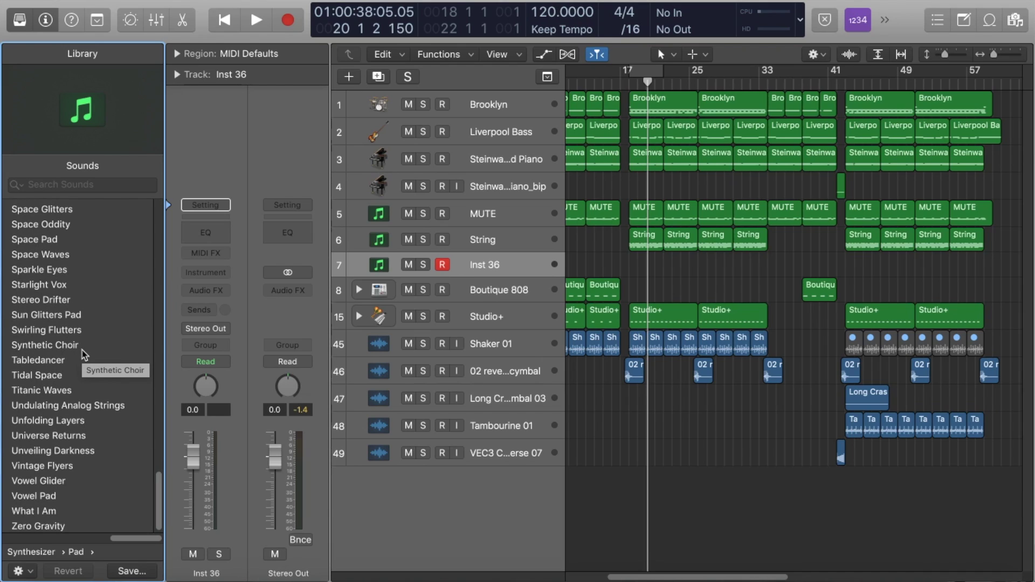
pyautogui.scroll(1, 82, 354)
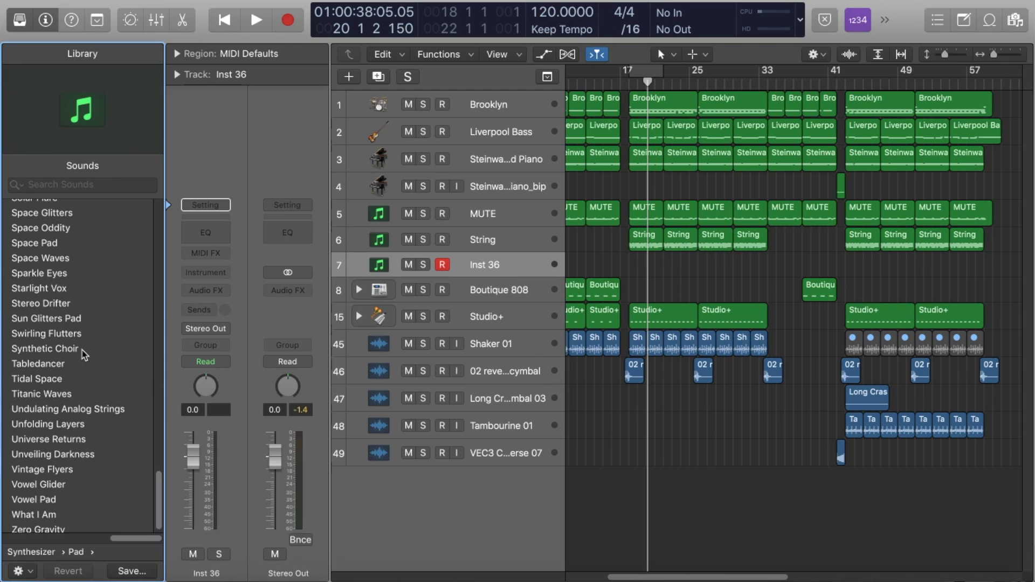
pyautogui.scroll(4, 51, 296)
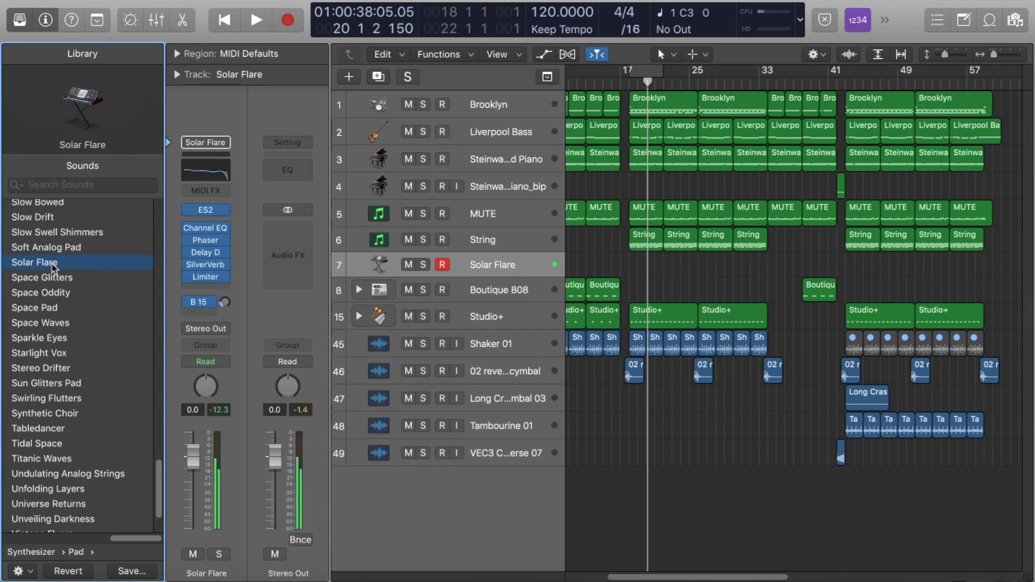
pyautogui.click(53, 250)
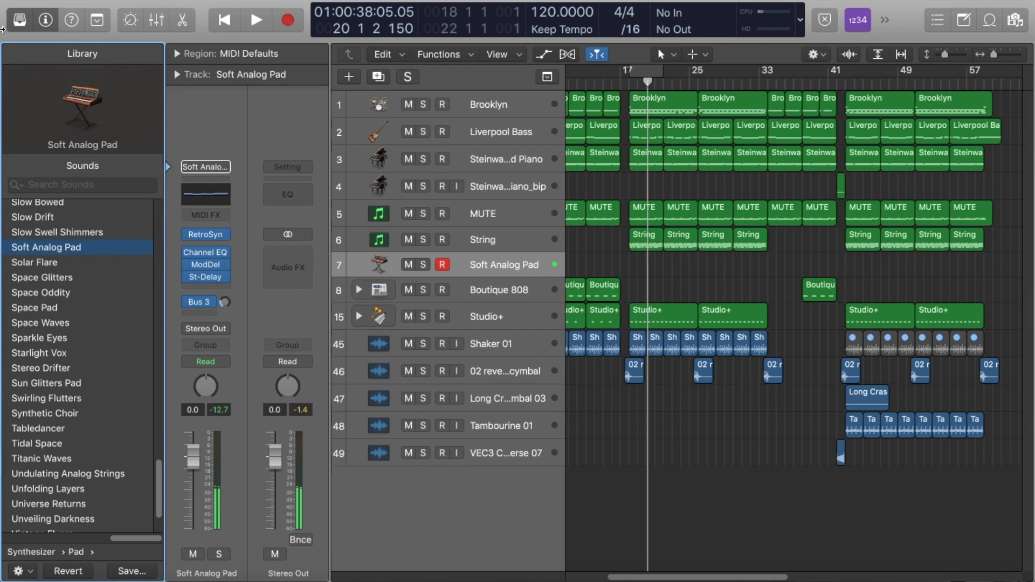
pyautogui.click(15, 20)
# Step: Copy the four Steinway Grand Piano regions from bars 18 to 34 onto the Soft Analog Pad track and play from bar 18
pyautogui.scroll(5, 647, 208)
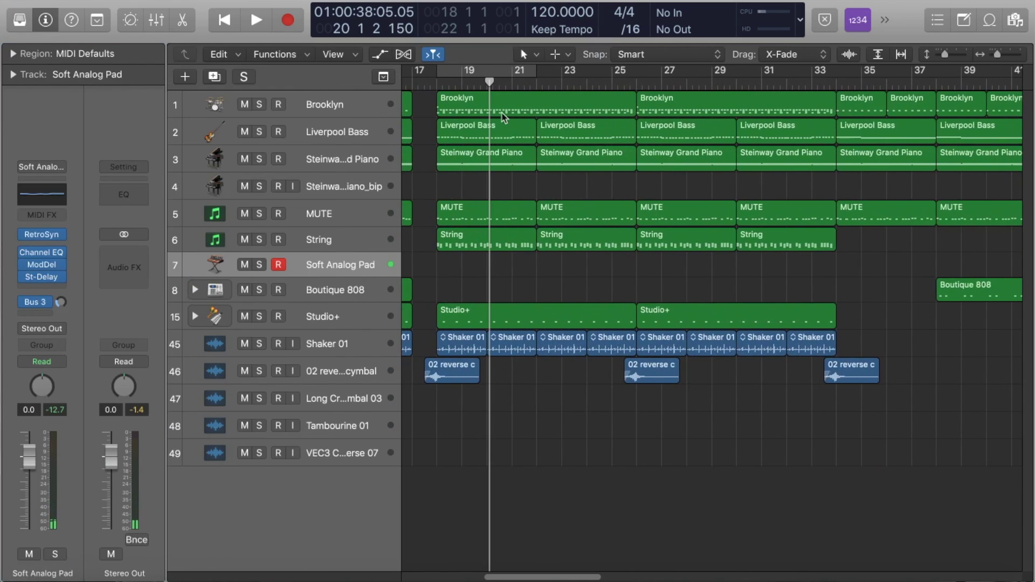
pyautogui.click(440, 87)
pyautogui.hscroll(-2, 419, 202)
pyautogui.scroll(-3, 522, 216)
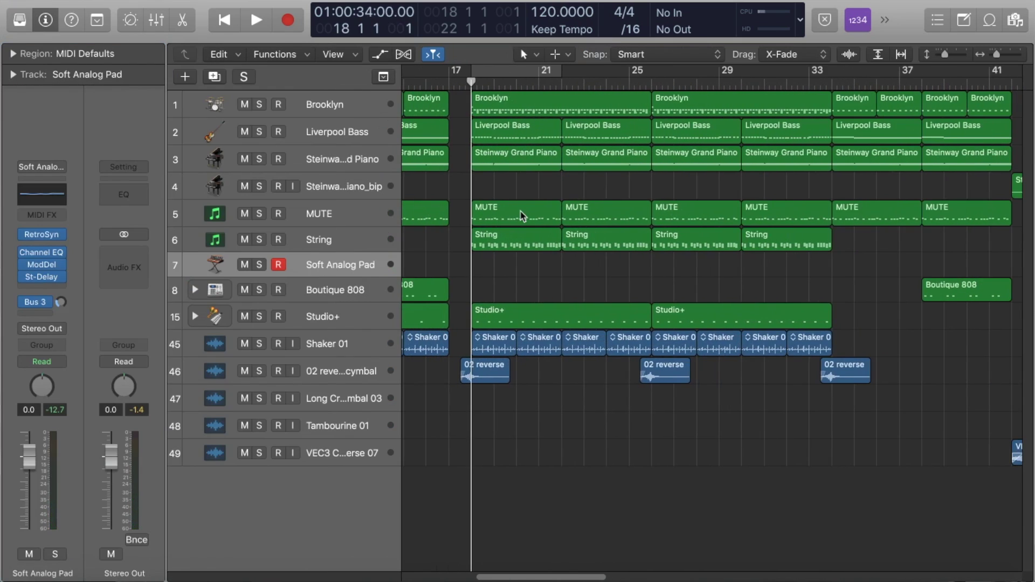
pyautogui.scroll(-3, 759, 185)
pyautogui.moveTo(677, 185); pyautogui.dragTo(488, 264)
pyautogui.press('space')
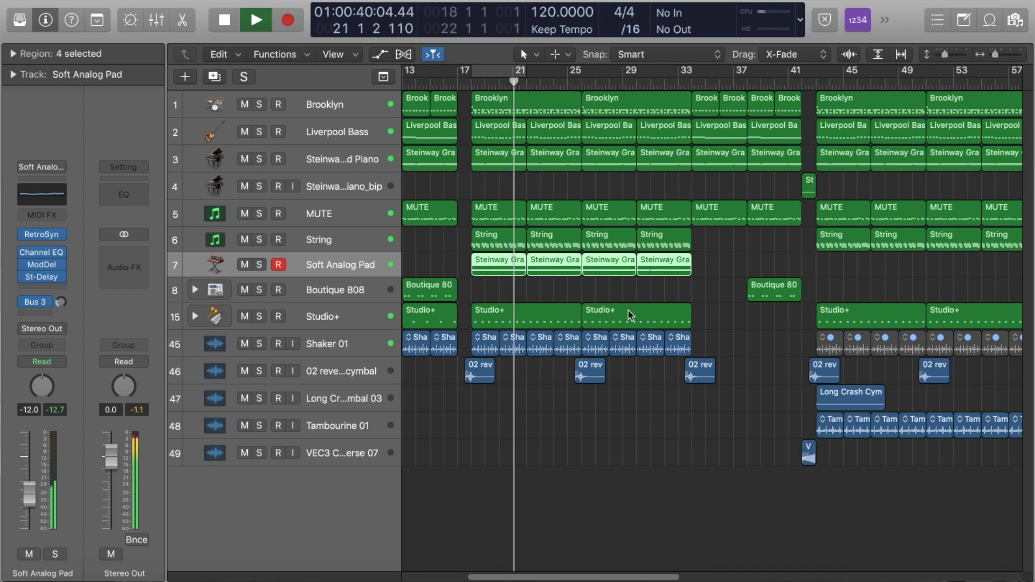
# Step: Copy the four Soft Analog Pad regions to bar 43, under the String regions of the last section
pyautogui.scroll(-5, 638, 246)
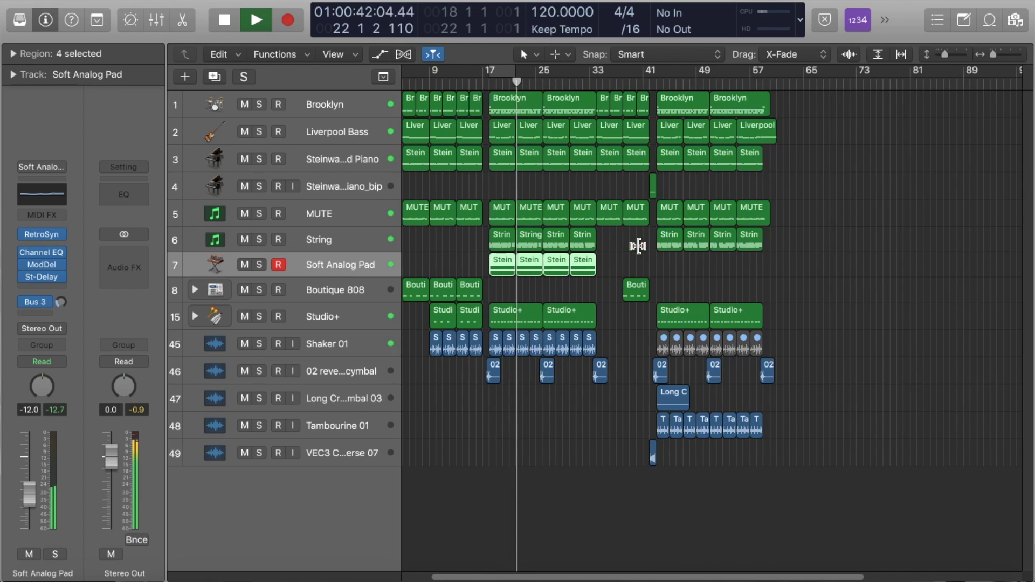
pyautogui.hscroll(-2, 639, 252)
pyautogui.press('space')
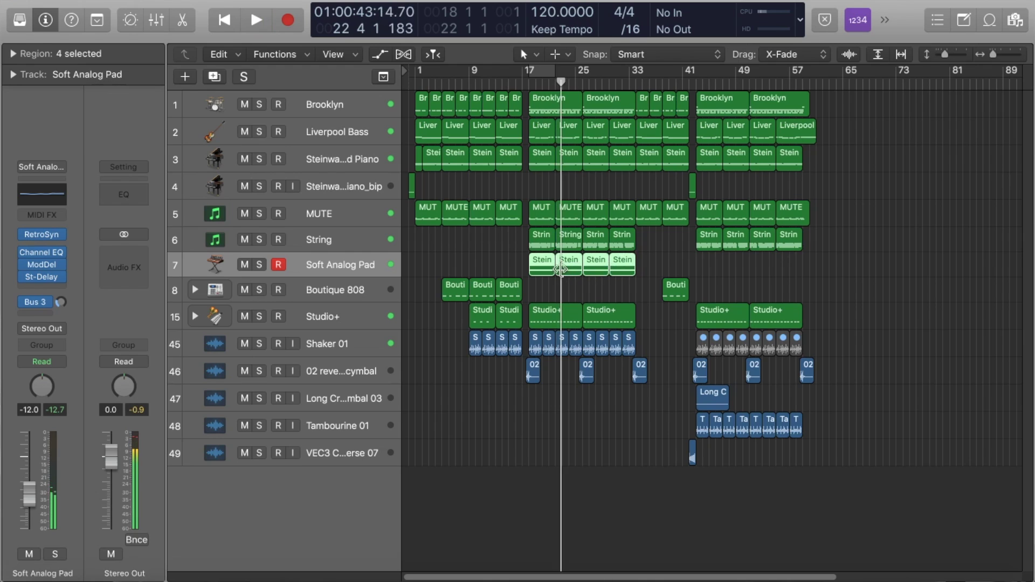
pyautogui.moveTo(548, 271); pyautogui.dragTo(719, 273)
# Step: Play from bar 18 and set the Soft Analog Pad track's volume to -11.0 dB
pyautogui.click(529, 84)
pyautogui.press('space')
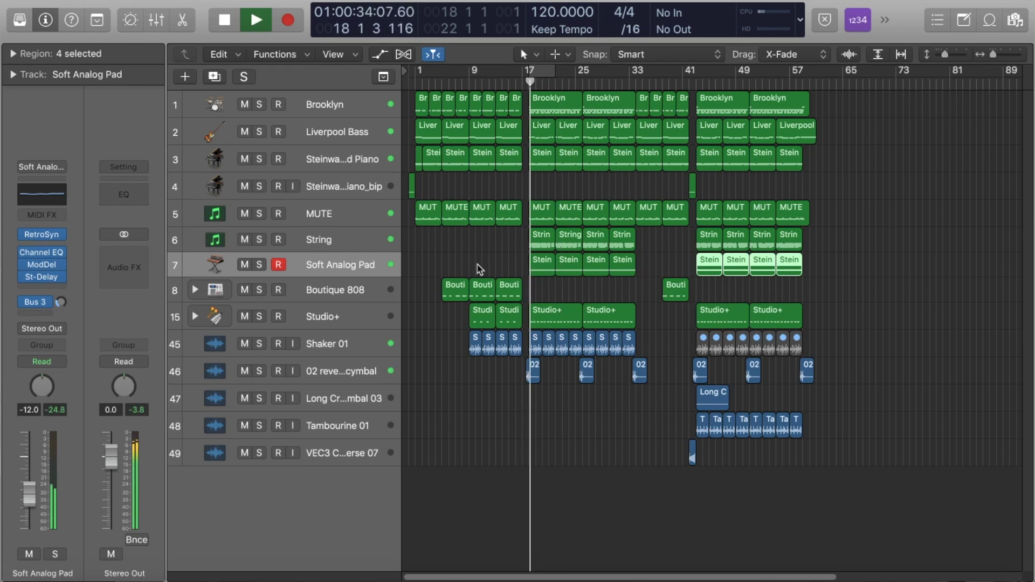
pyautogui.click(478, 267)
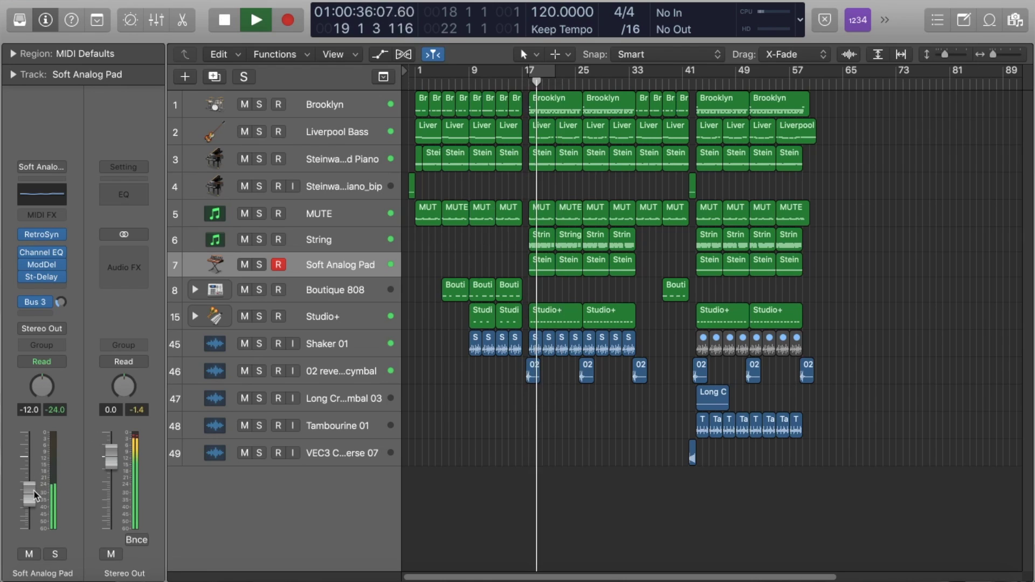
pyautogui.moveTo(34, 495); pyautogui.dragTo(33, 492)
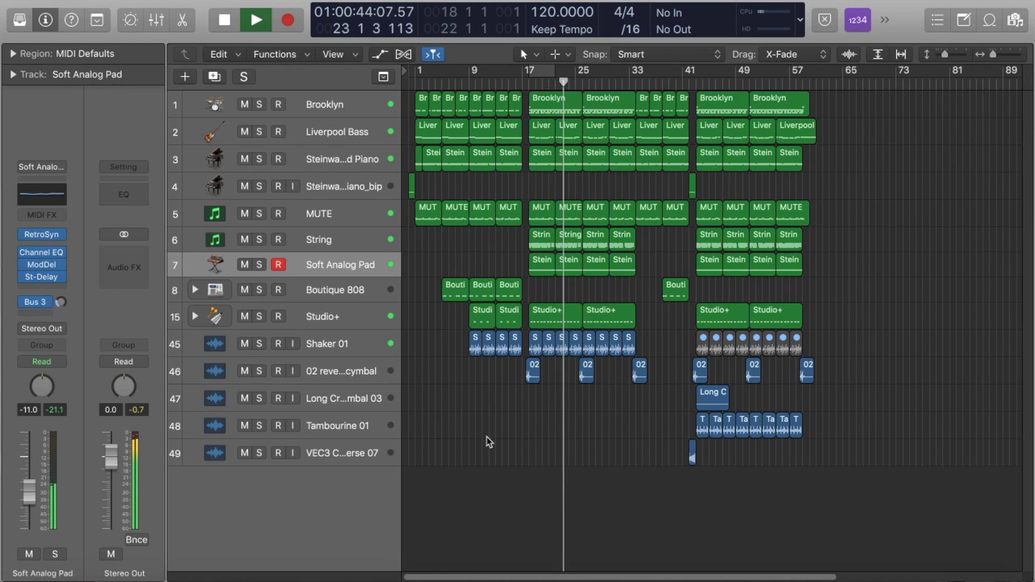
pyautogui.press('super+Right')
pyautogui.press('super+Right')
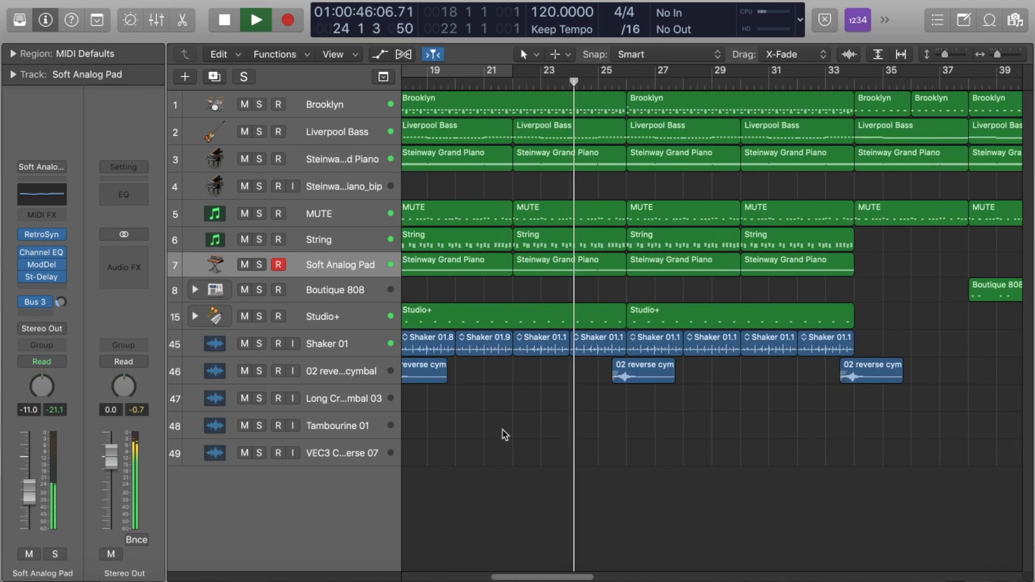
pyautogui.press('space')
# Step: Copy all the regions of the final section starting at bar 43, across all its tracks, to bar 73
pyautogui.press('super+Left')
pyautogui.press('super+Left')
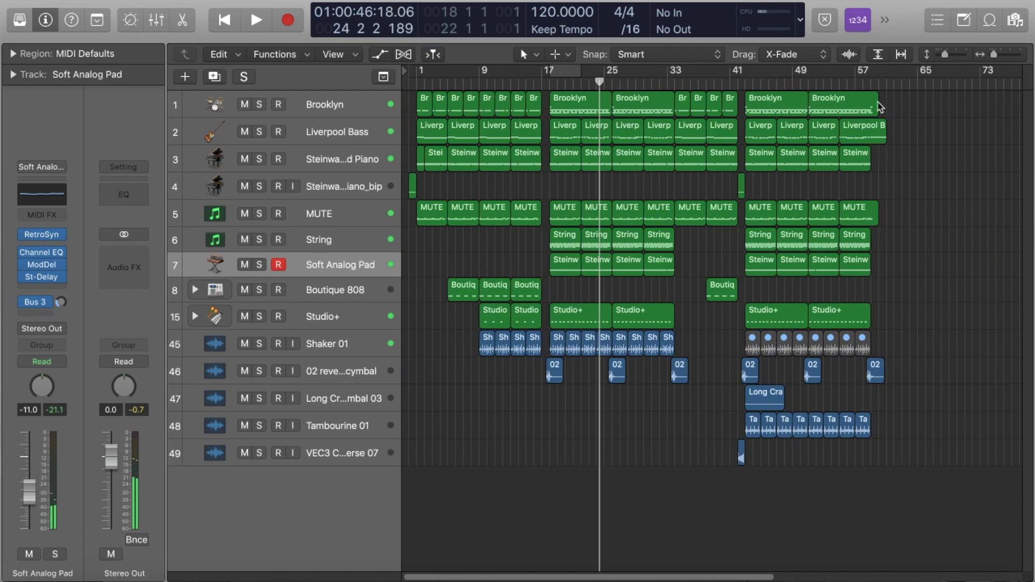
pyautogui.moveTo(861, 82); pyautogui.dragTo(885, 86)
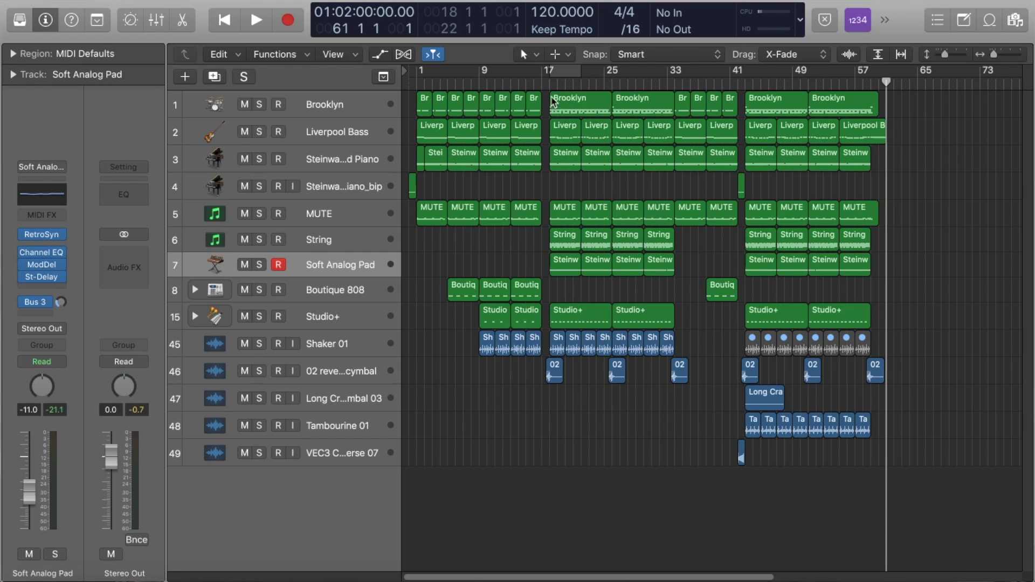
pyautogui.scroll(3, 623, 296)
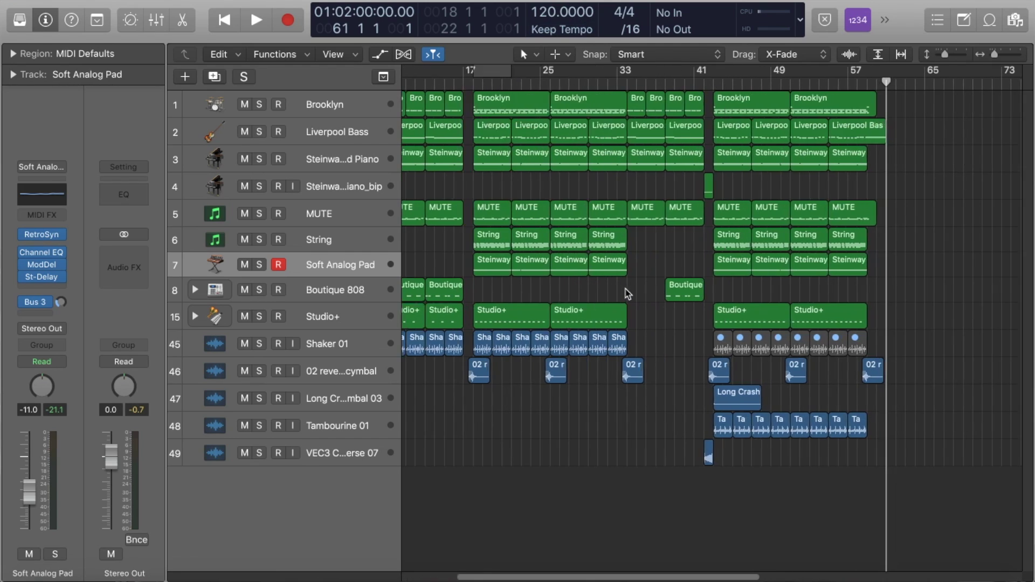
pyautogui.hscroll(3, 861, 401)
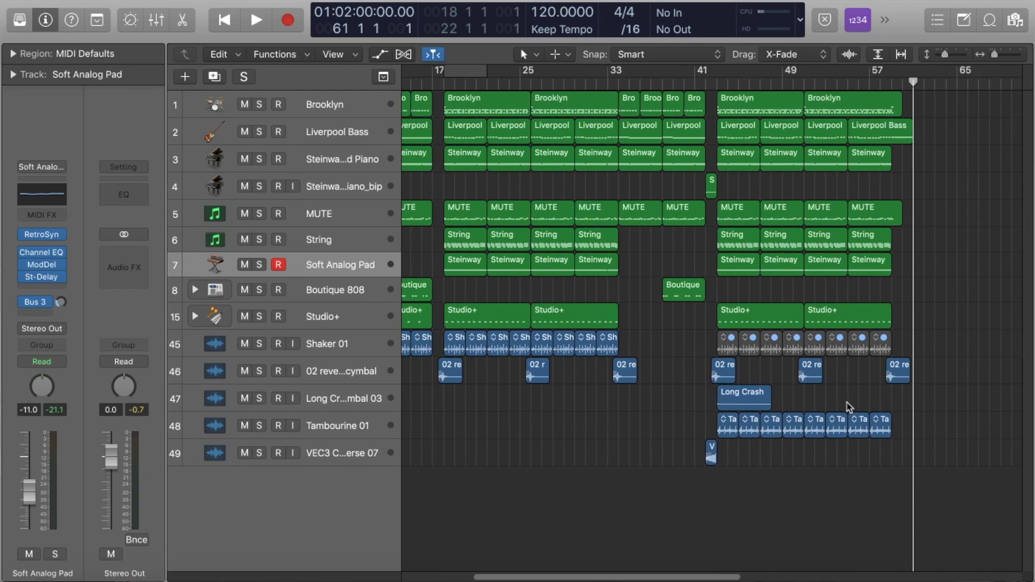
pyautogui.moveTo(926, 462); pyautogui.dragTo(973, 103)
pyautogui.click(961, 83)
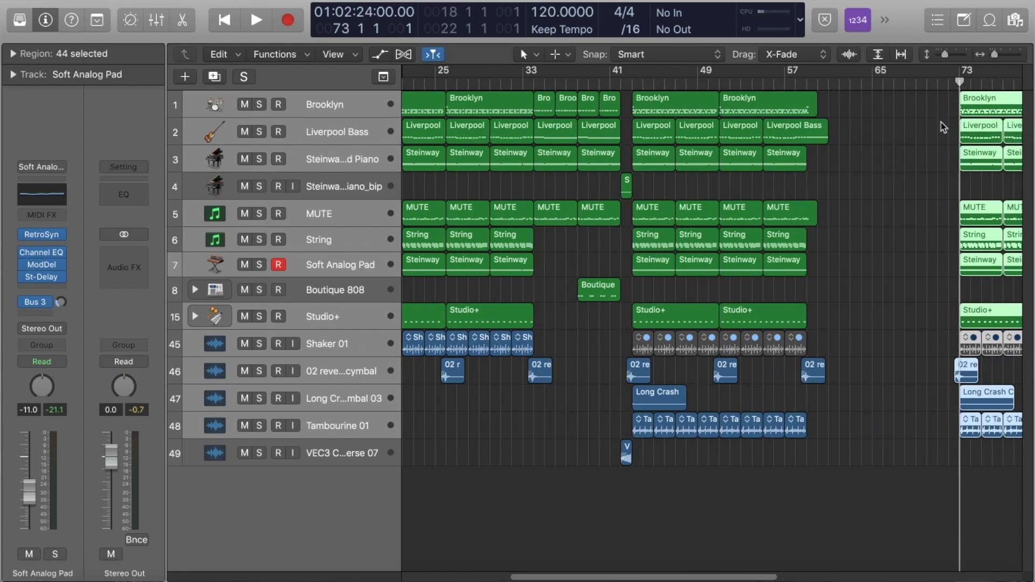
# Step: Play the copied section from bar 73 and stop after a short listen
pyautogui.hscroll(5, 851, 144)
pyautogui.click(791, 83)
pyautogui.press('space')
pyautogui.click(771, 210)
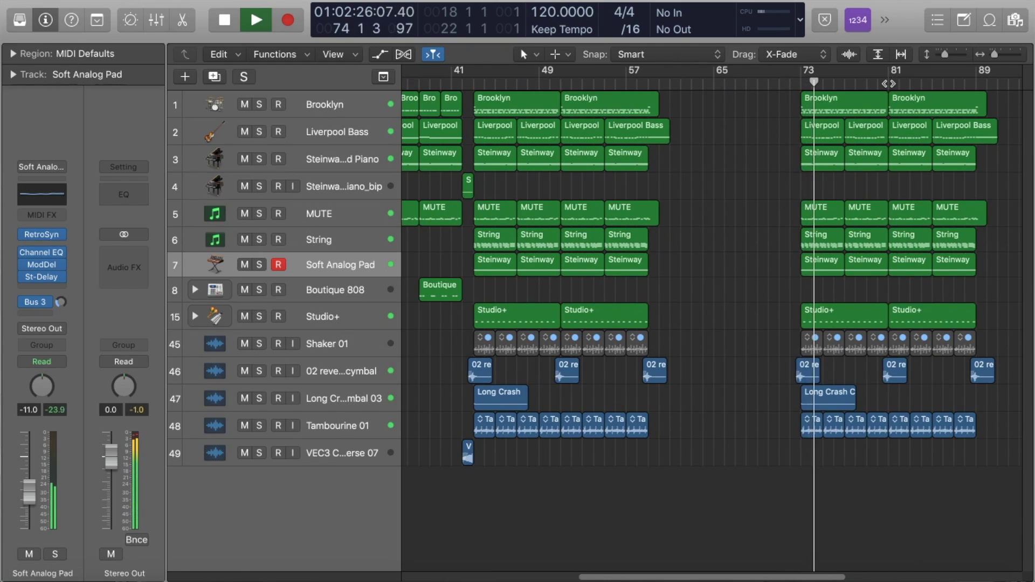
pyautogui.press('space')
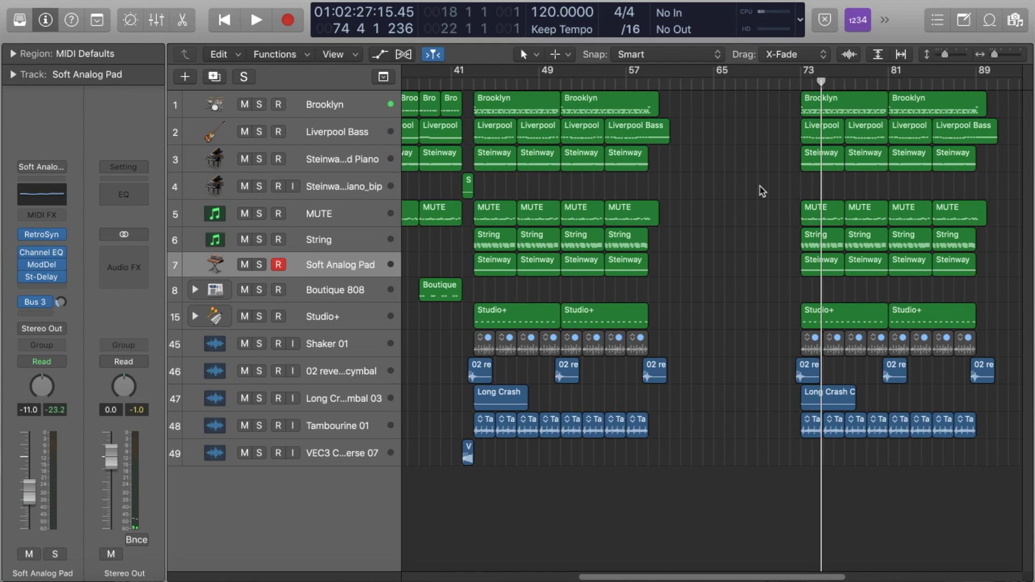
# Step: Bring the whole arrangement into view and place the playhead at bar 43
pyautogui.hscroll(-10, 757, 189)
pyautogui.press('super+Left')
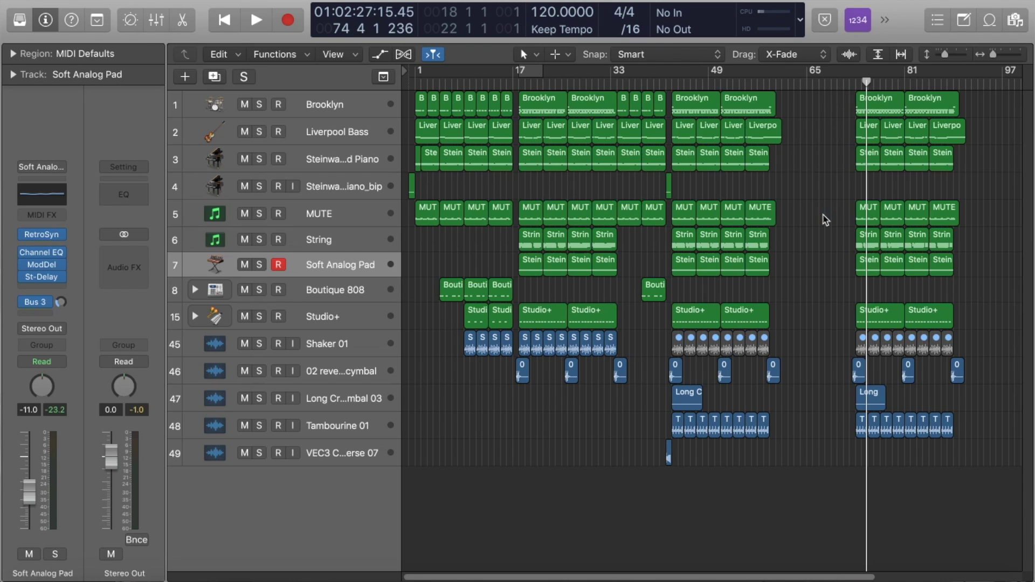
pyautogui.click(673, 82)
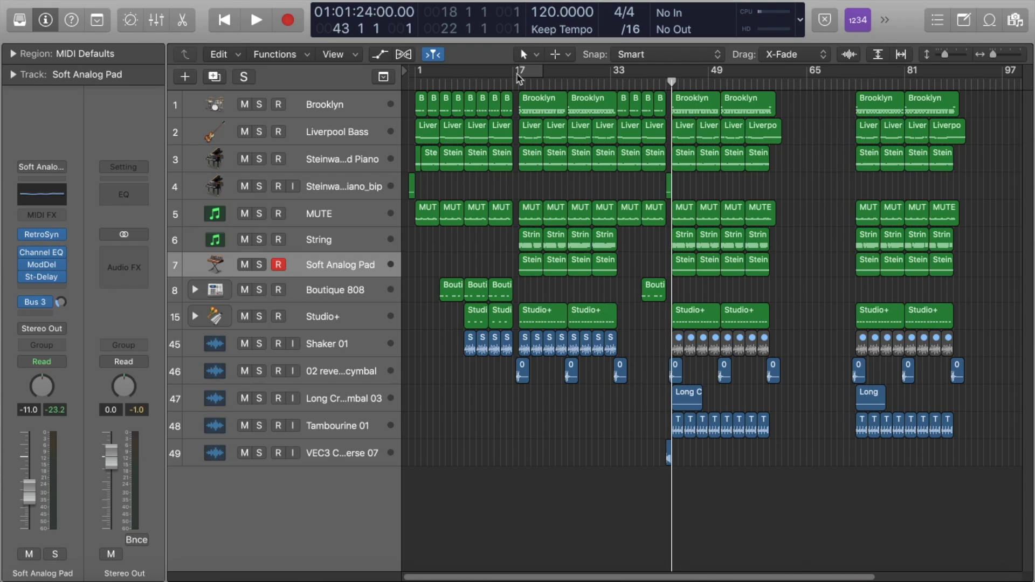